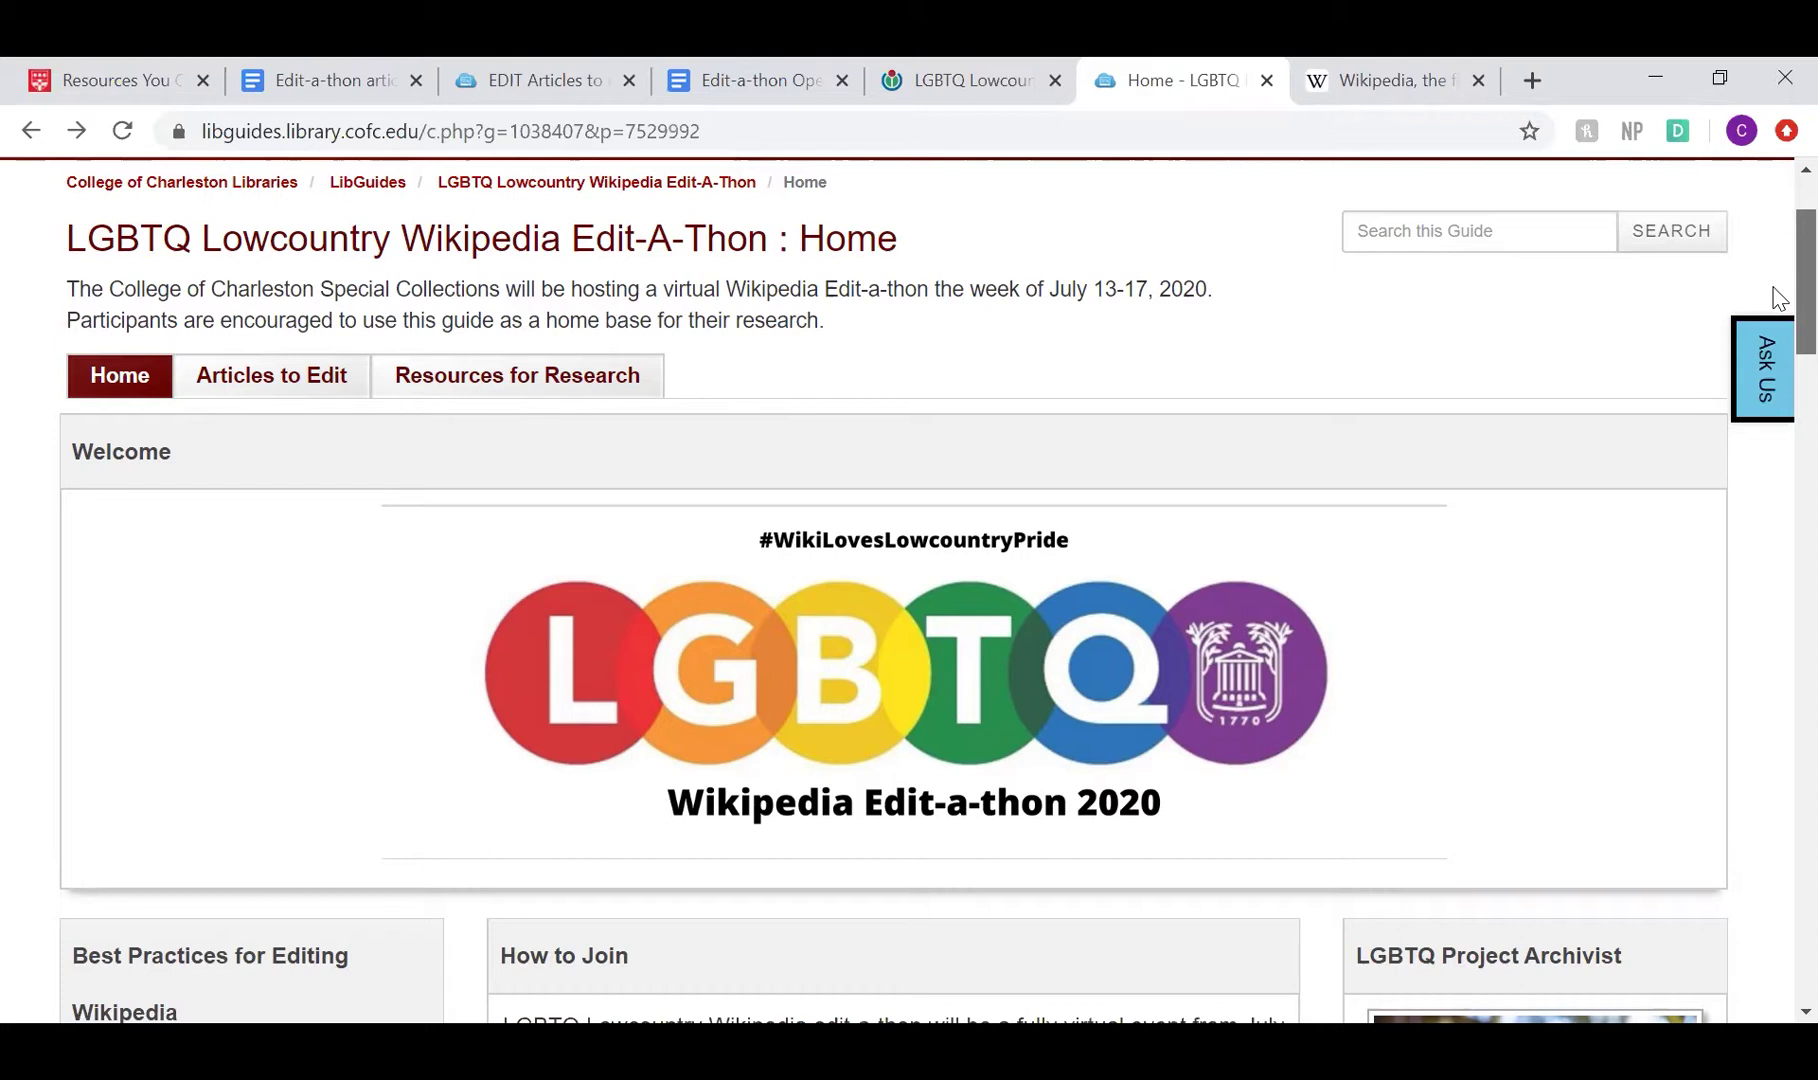
Show the Wikipedia main page briefly, then return to the edit-a-thon guide's Home page.
{"action": "scroll", "coordinate": [1778, 297], "scroll_direction": "down", "scroll_amount": 1}
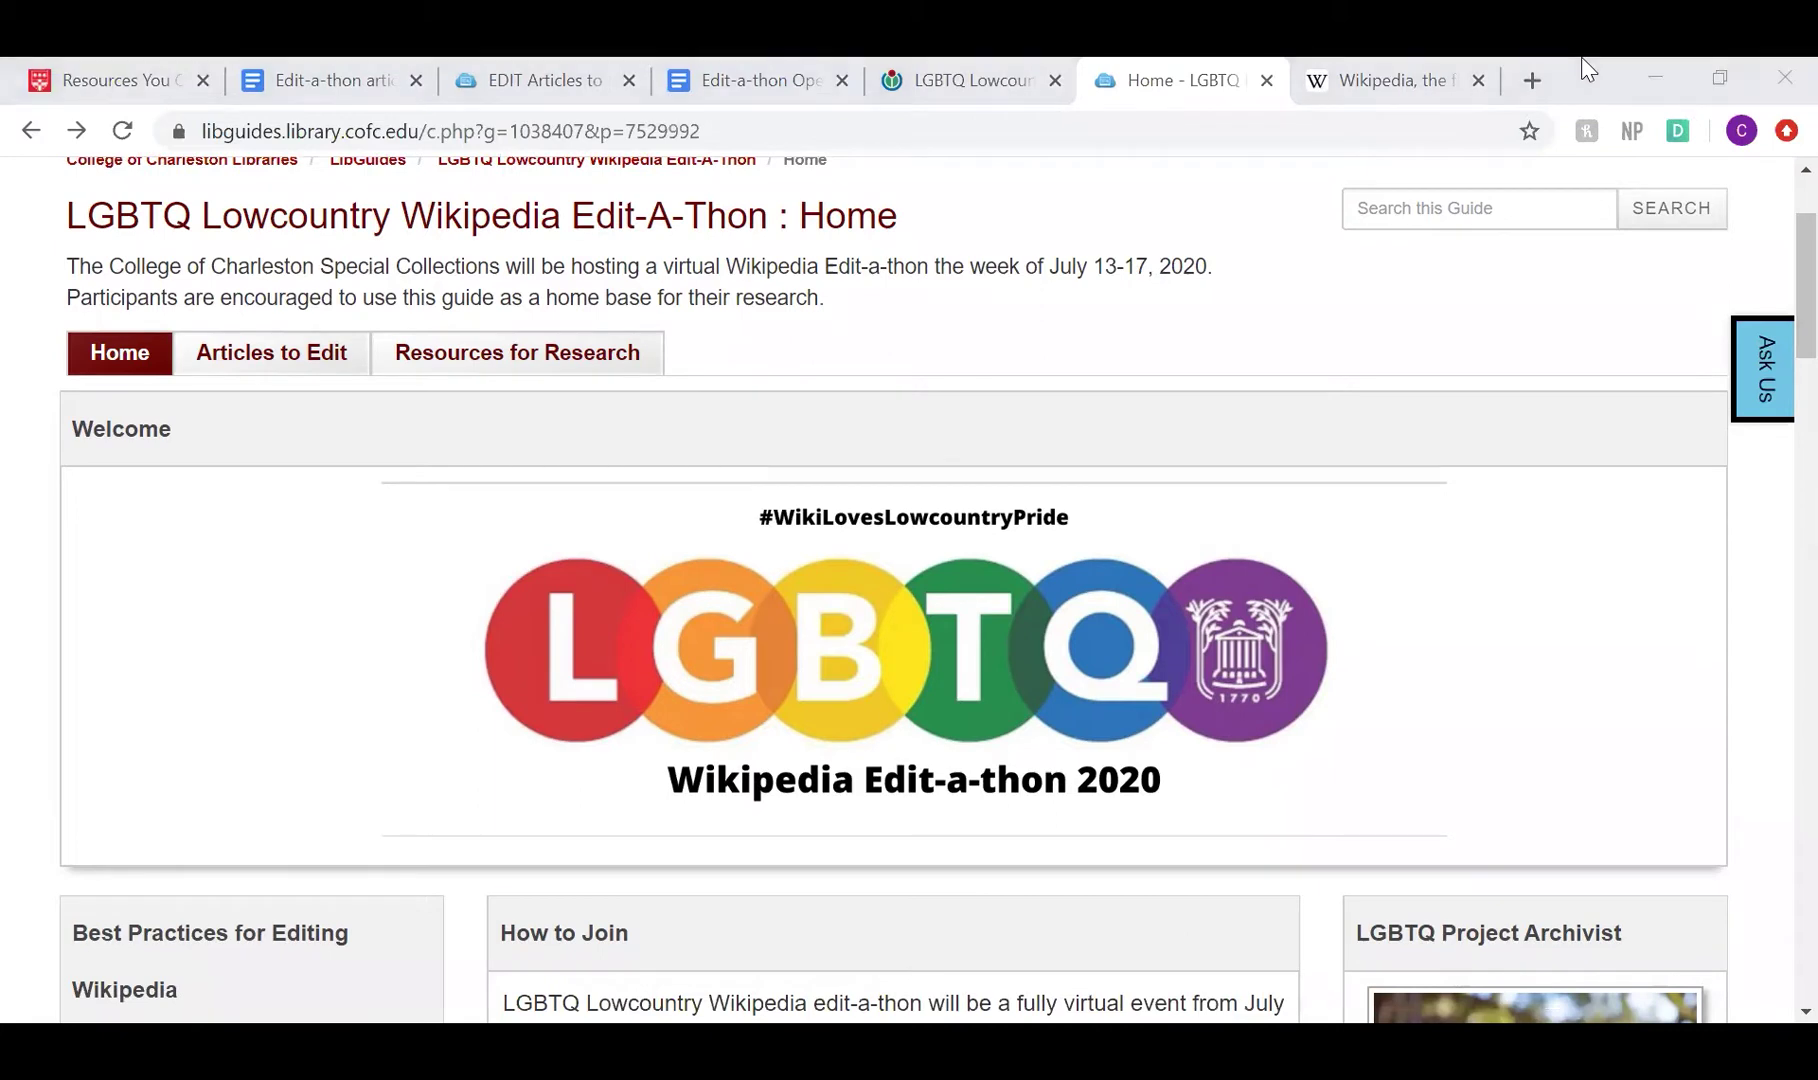
{"action": "key", "text": "ctrl+Tab"}
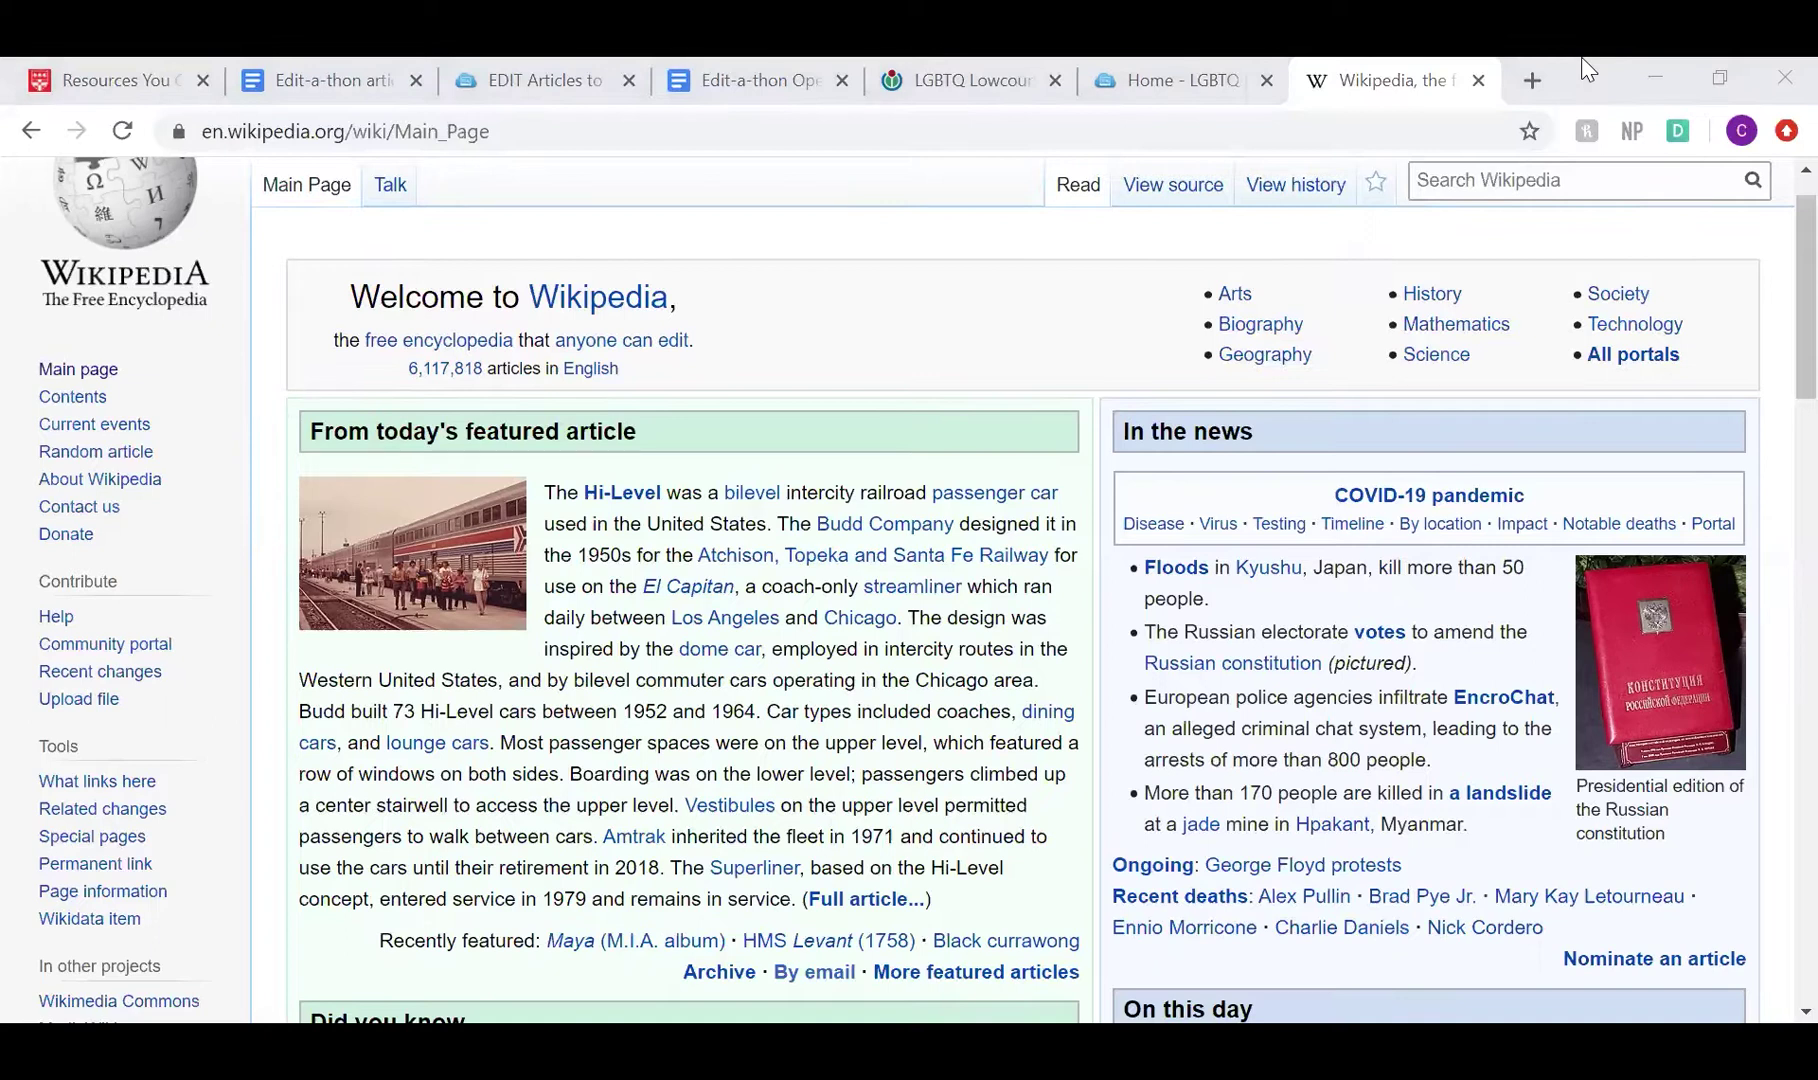
{"action": "key", "text": "ctrl+shift+Tab"}
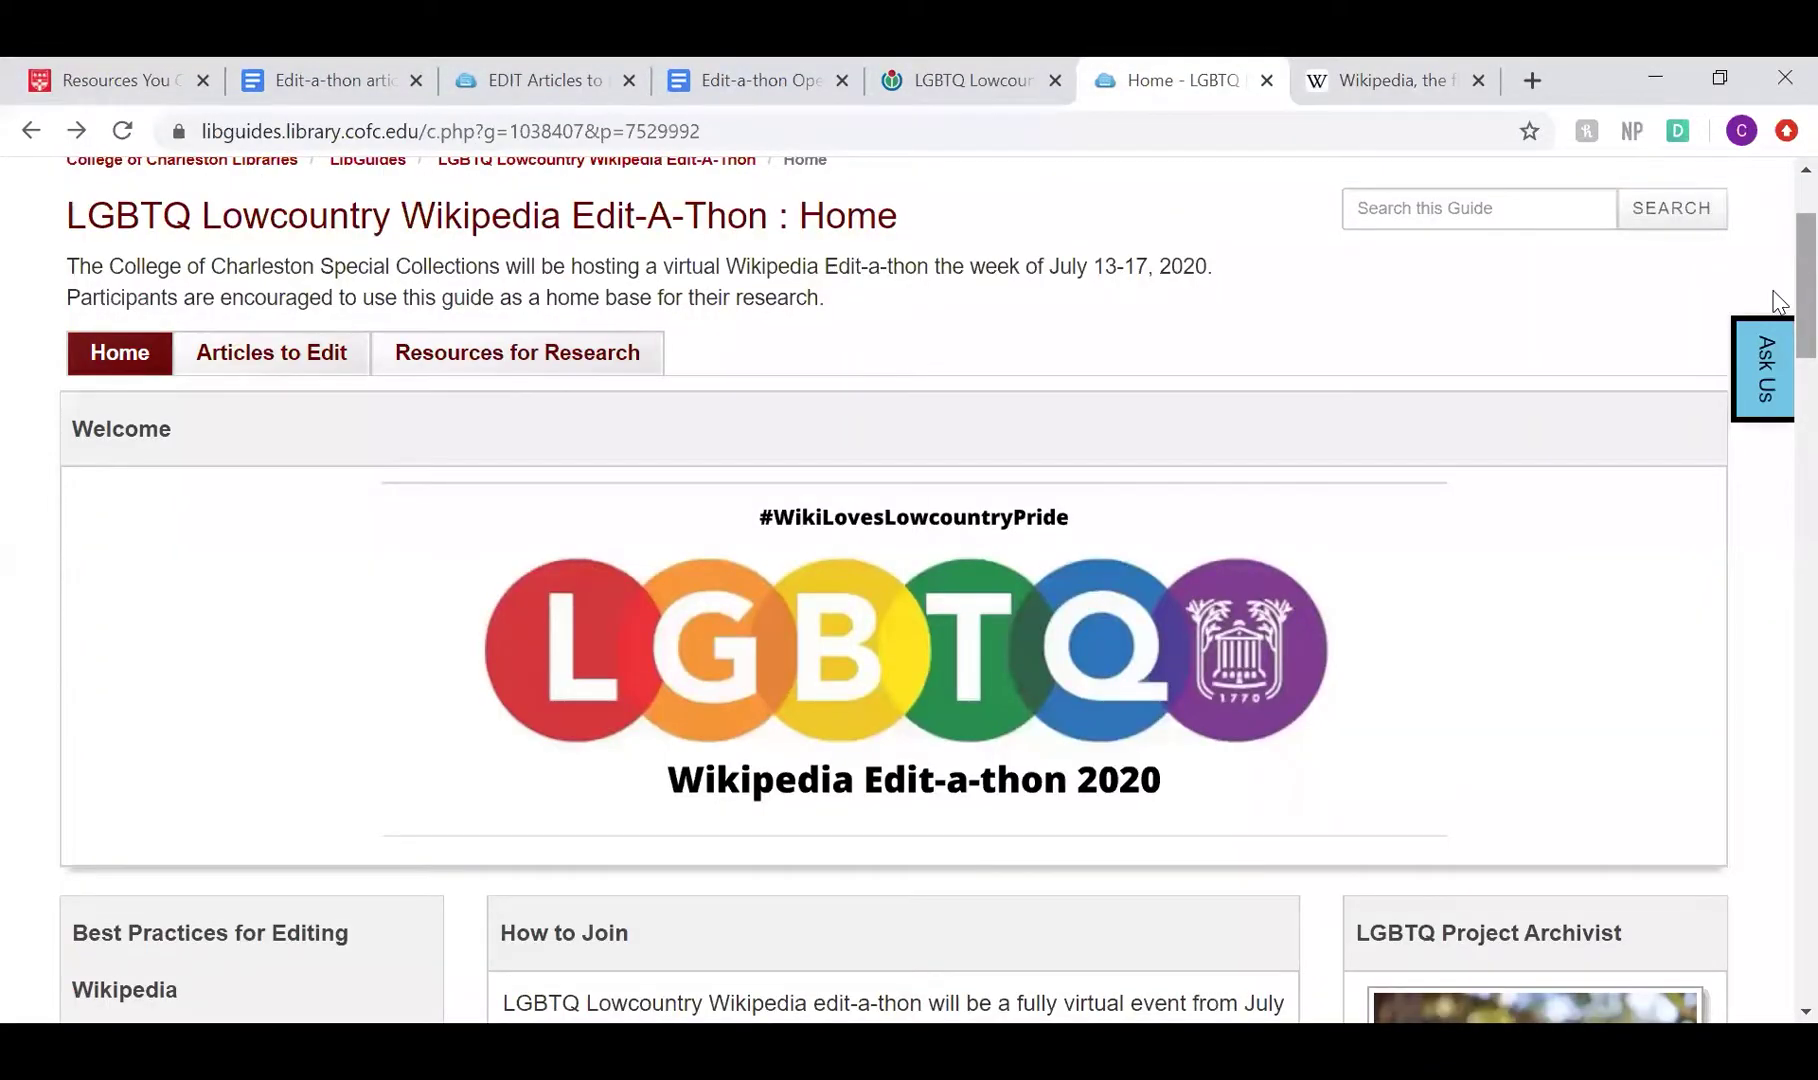
Open the campaign dashboard linked in Step 2 of the guide's How to Join instructions.
{"action": "scroll", "coordinate": [1773, 349], "scroll_direction": "down", "scroll_amount": 5}
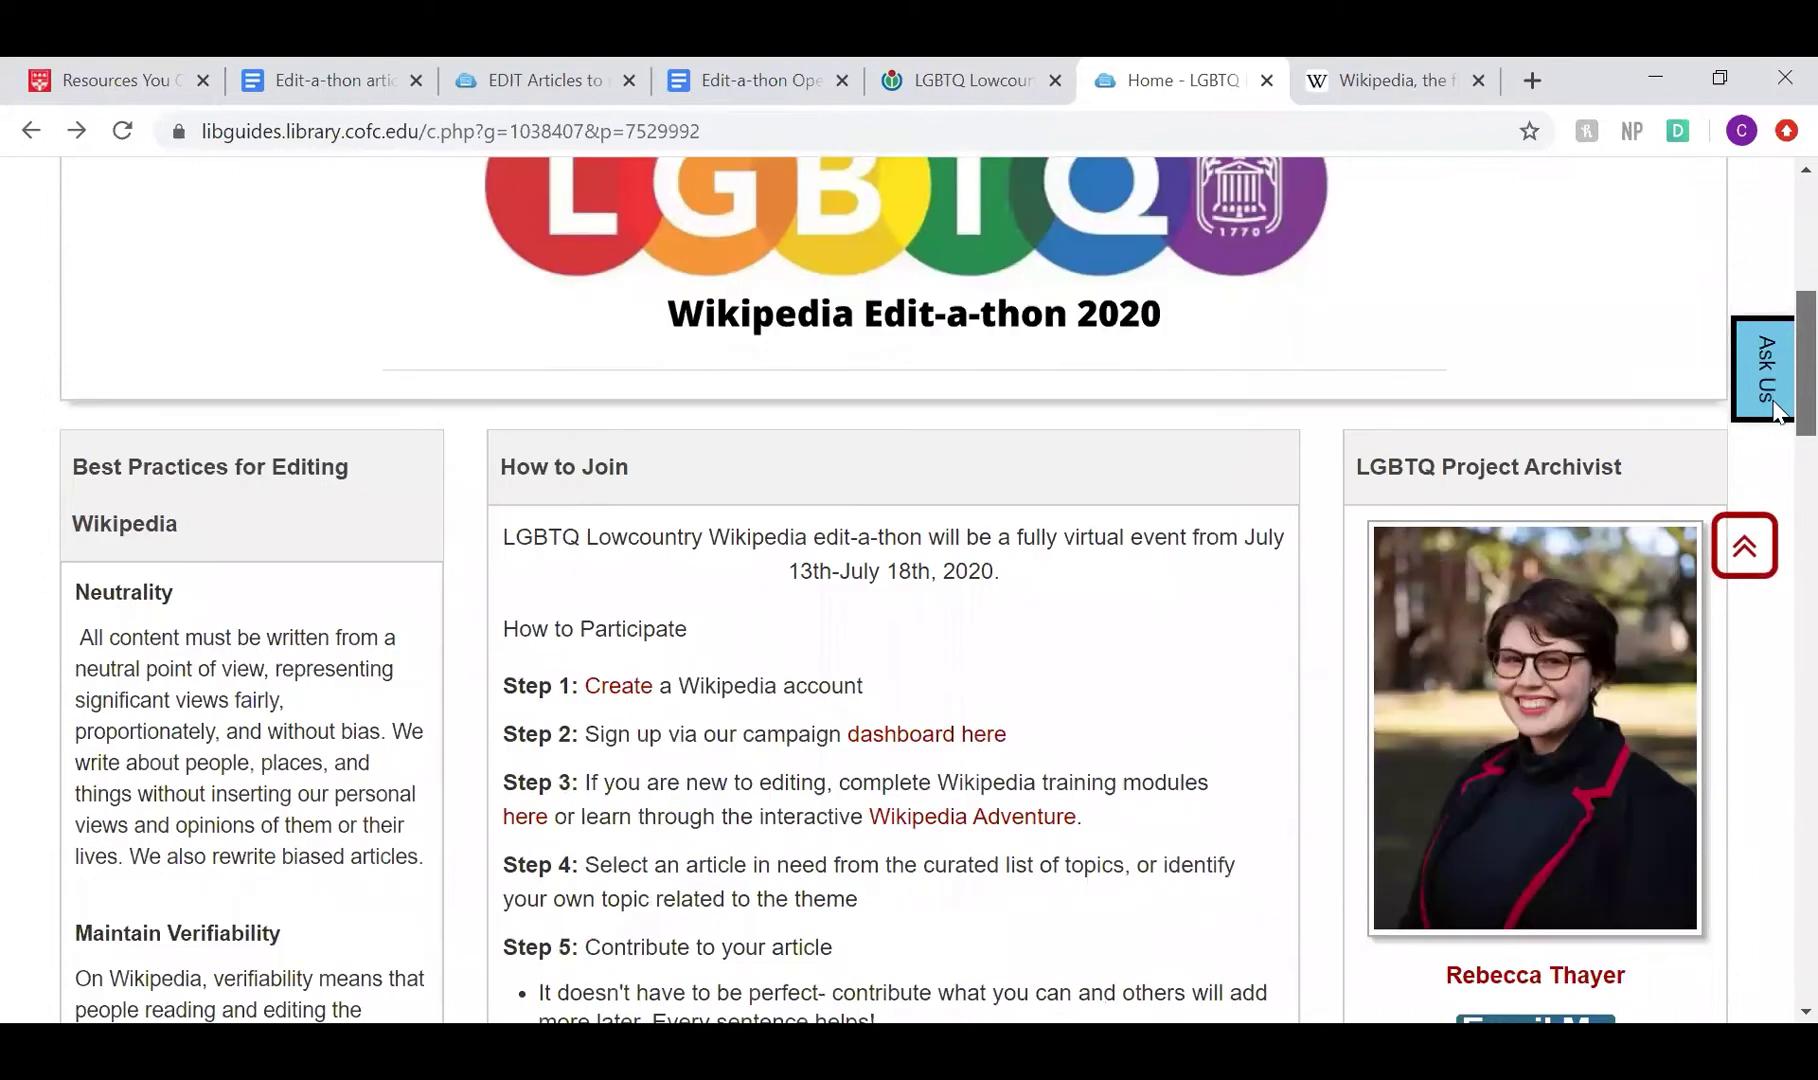
{"action": "scroll", "coordinate": [1775, 410], "scroll_direction": "down", "scroll_amount": 2}
{"action": "left_click", "coordinate": [937, 492]}
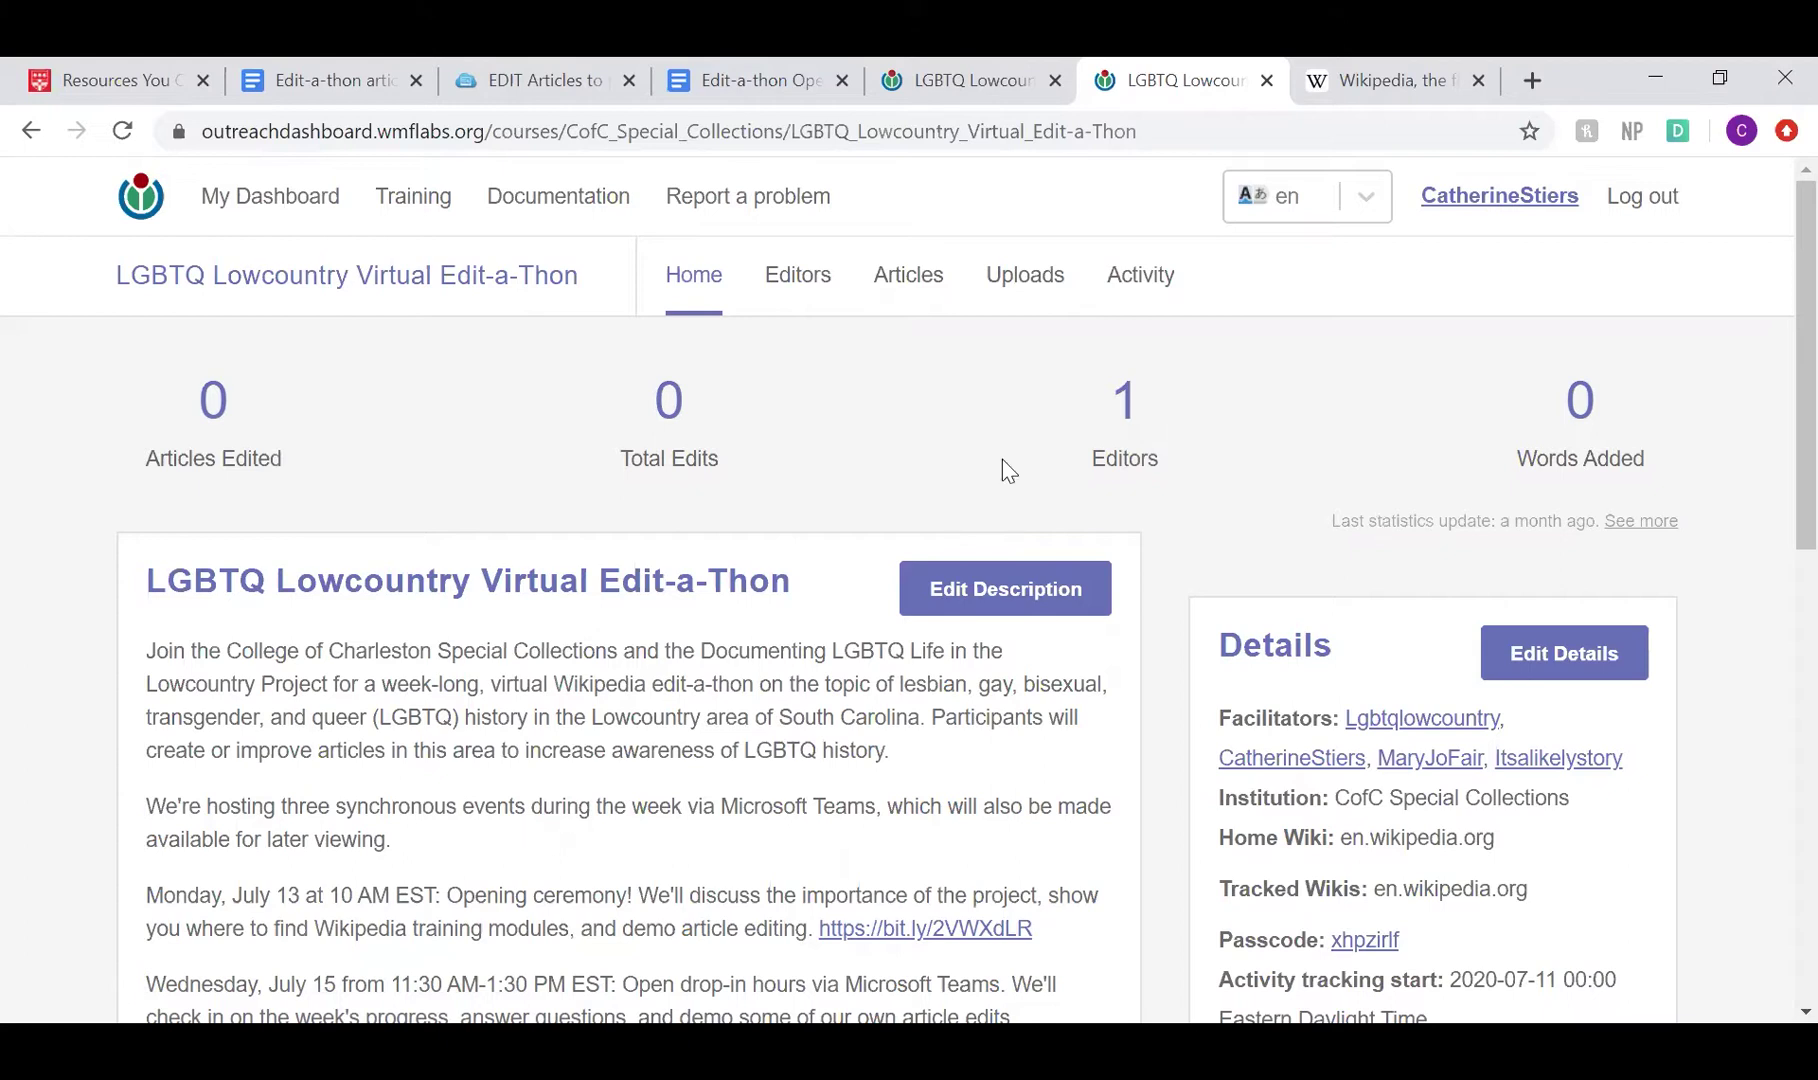
Look through the campaign dashboard's list of available articles, then return to the edit-a-thon guide.
{"action": "left_click", "coordinate": [905, 266]}
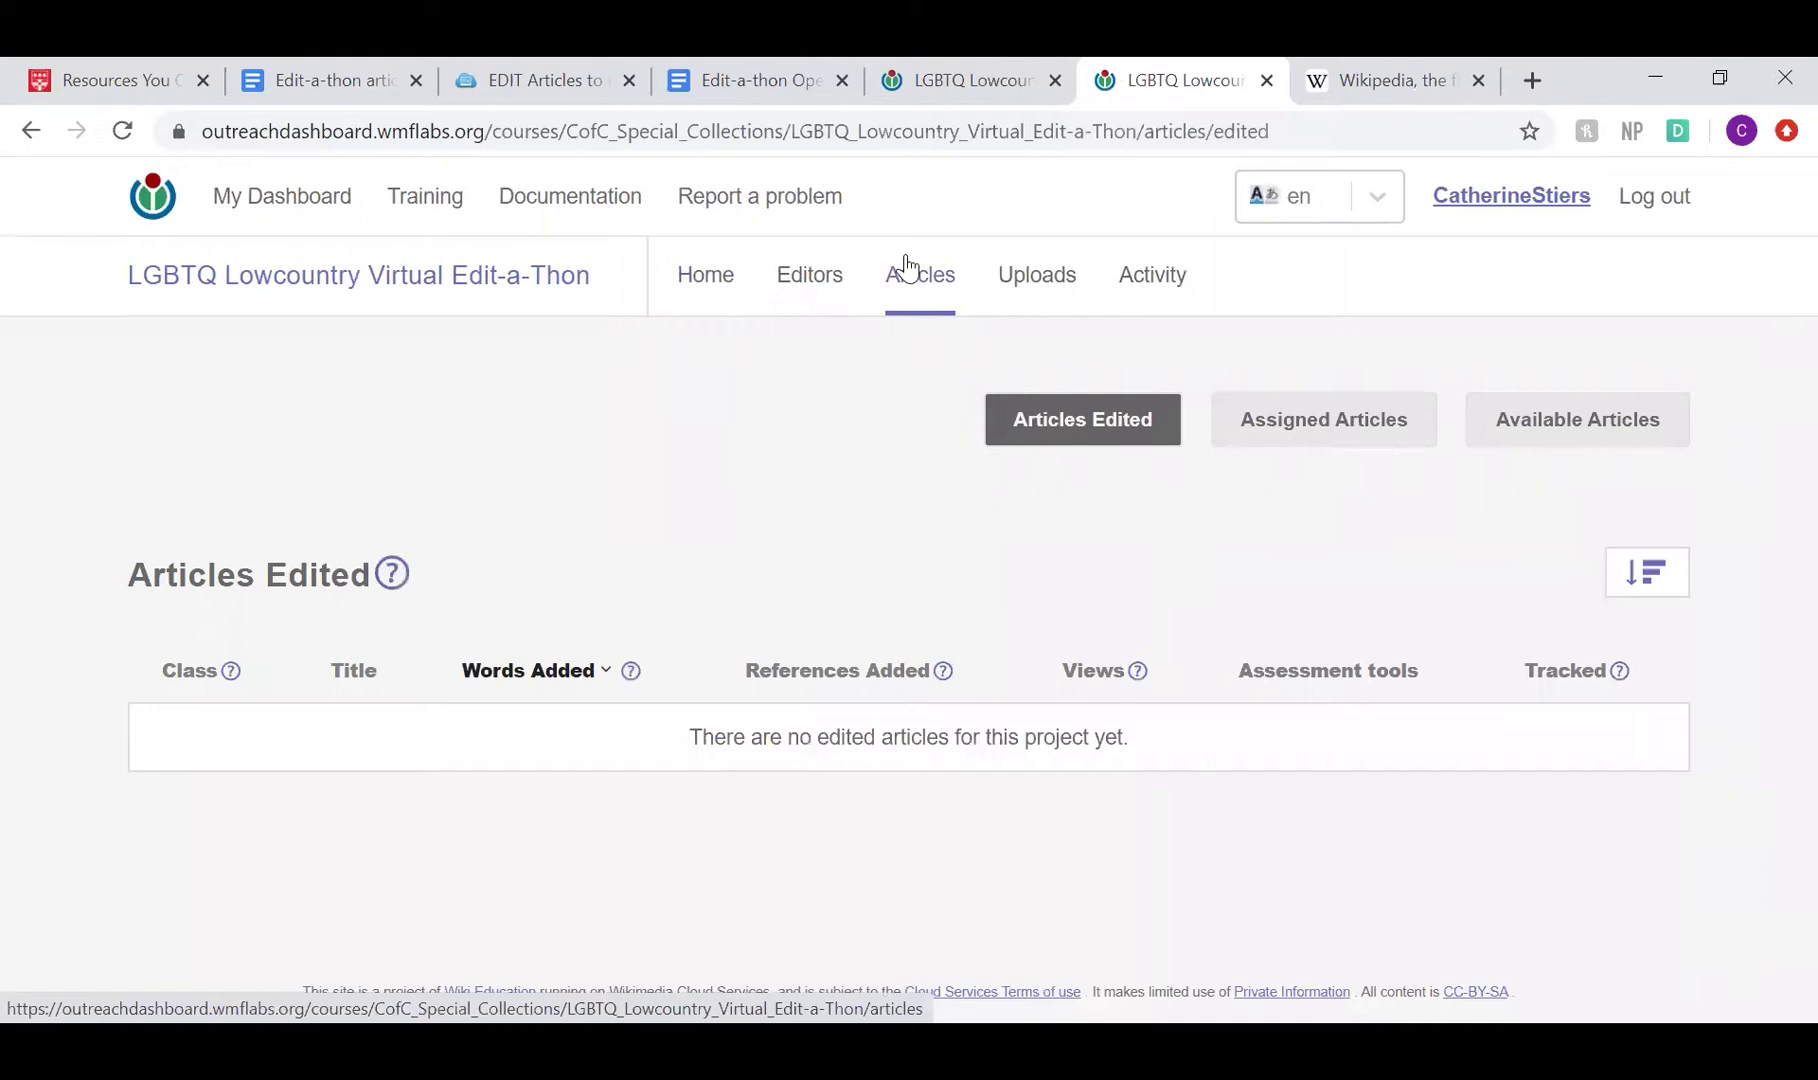
{"action": "left_click", "coordinate": [1536, 424]}
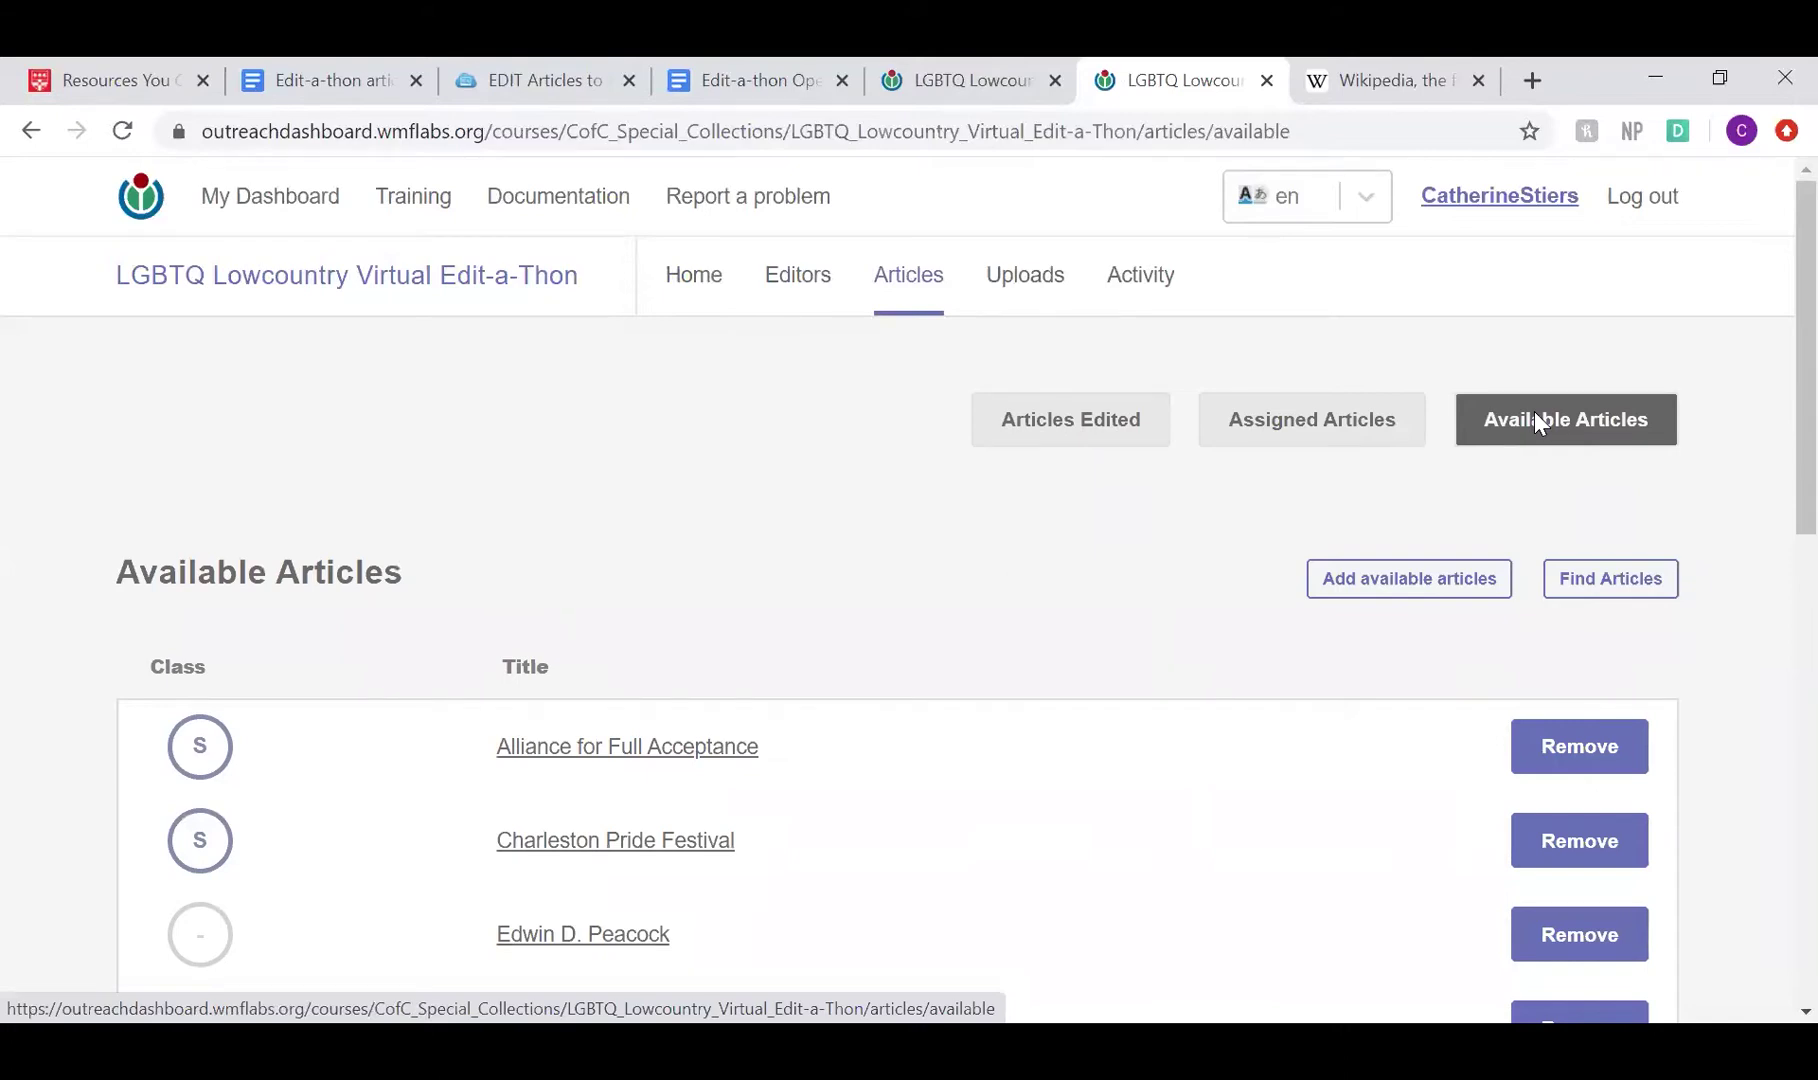
{"action": "scroll", "coordinate": [1779, 430], "scroll_direction": "down", "scroll_amount": 2}
{"action": "scroll", "coordinate": [1779, 430], "scroll_direction": "down", "scroll_amount": 4}
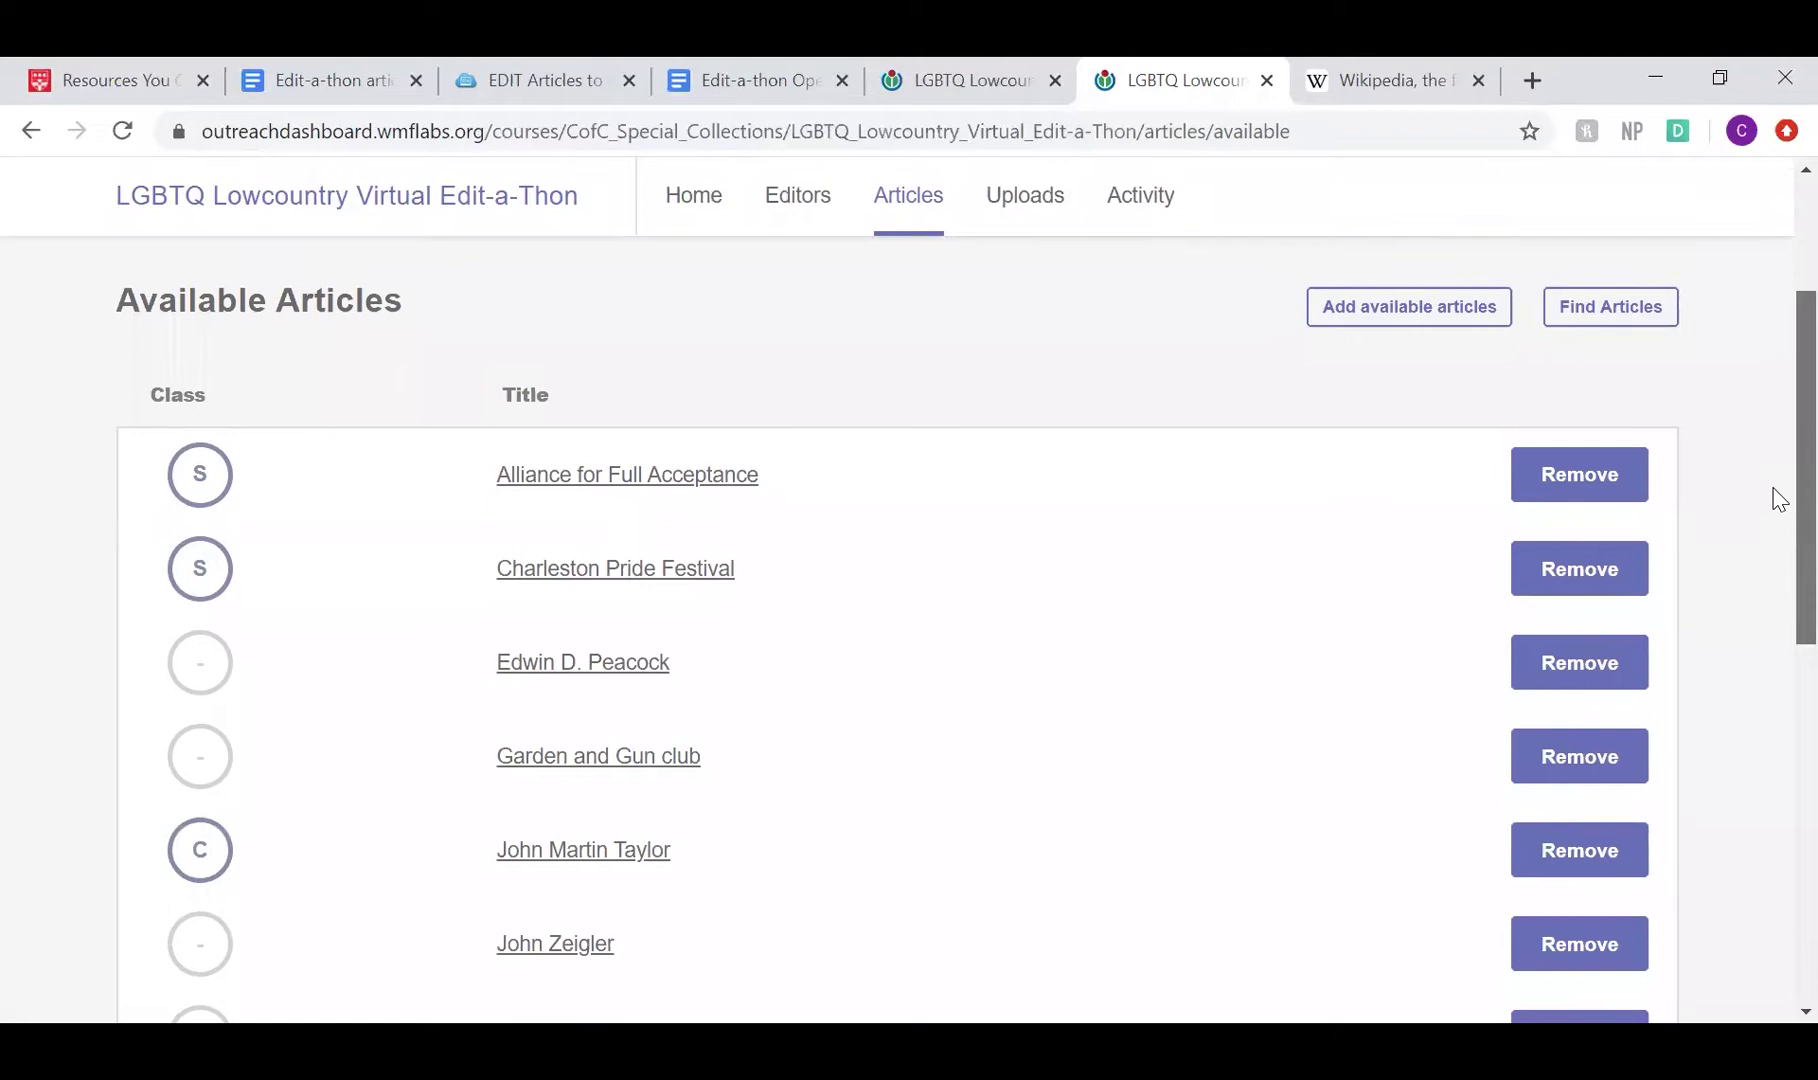
{"action": "scroll", "coordinate": [1779, 500], "scroll_direction": "down", "scroll_amount": 1}
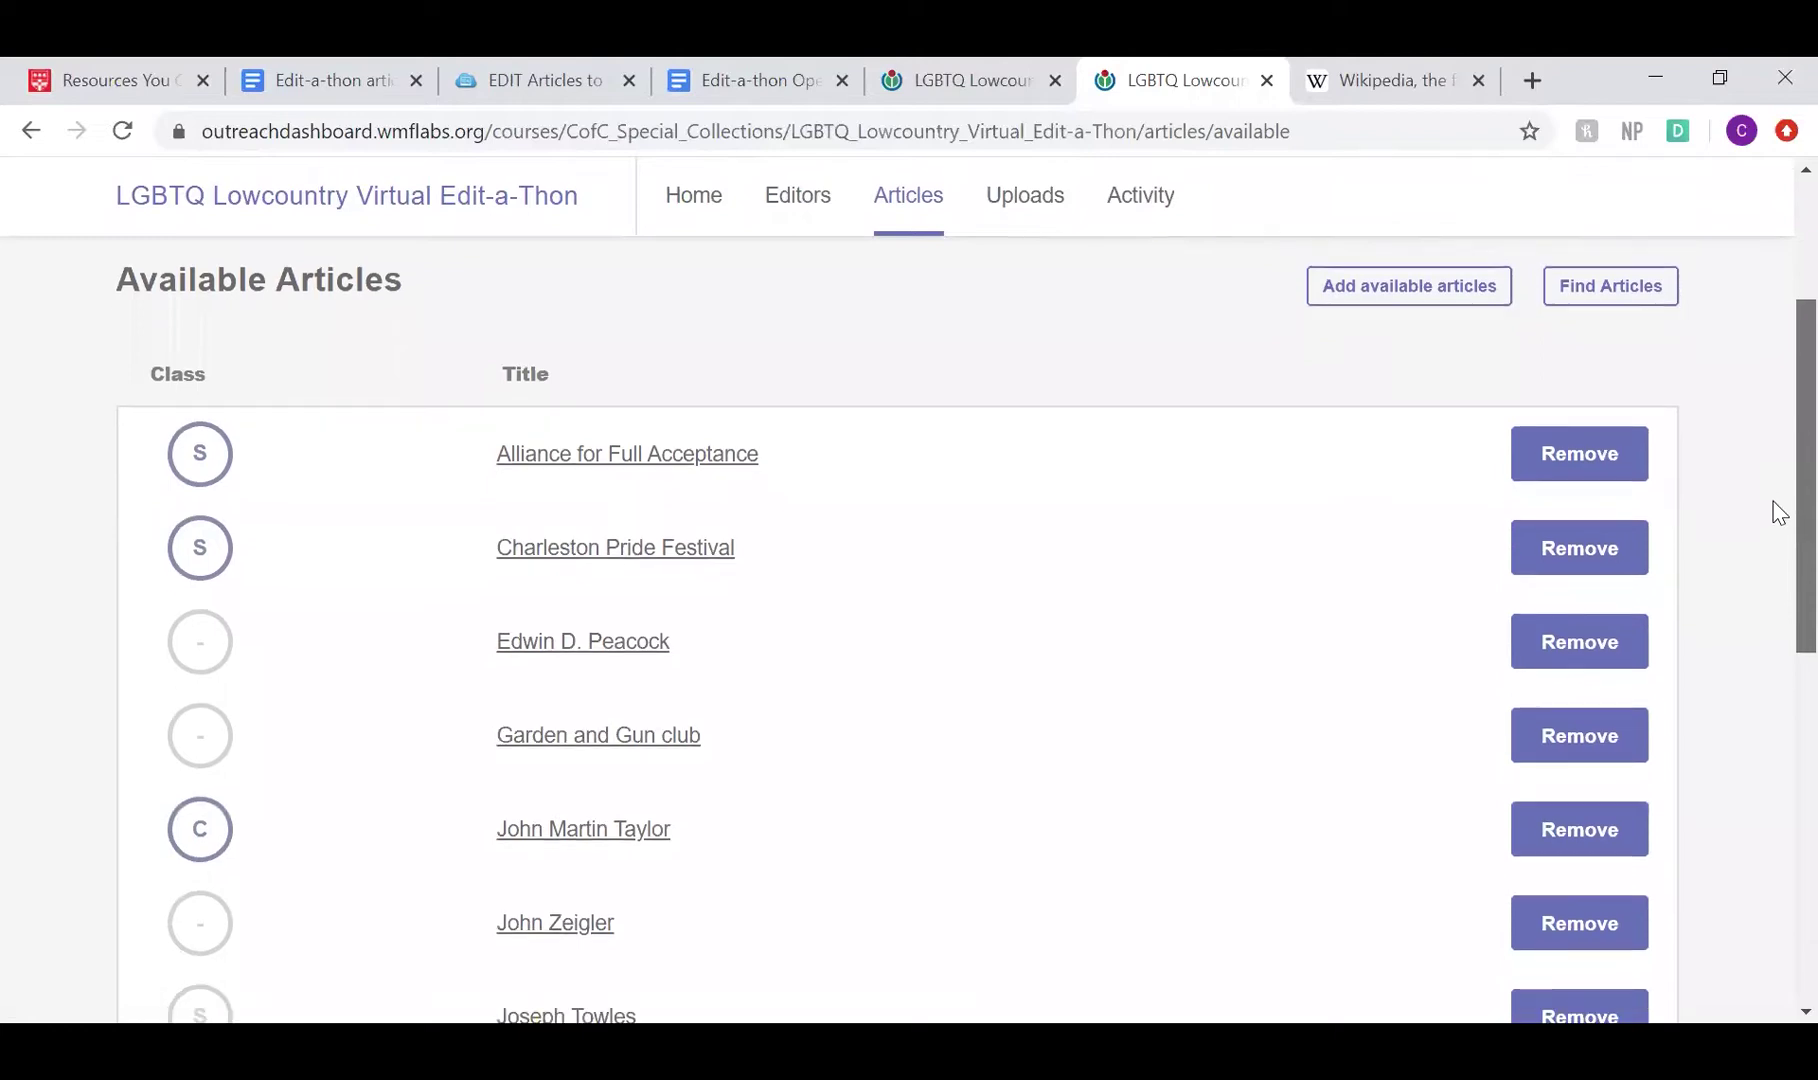
{"action": "scroll", "coordinate": [1777, 508], "scroll_direction": "down", "scroll_amount": 2}
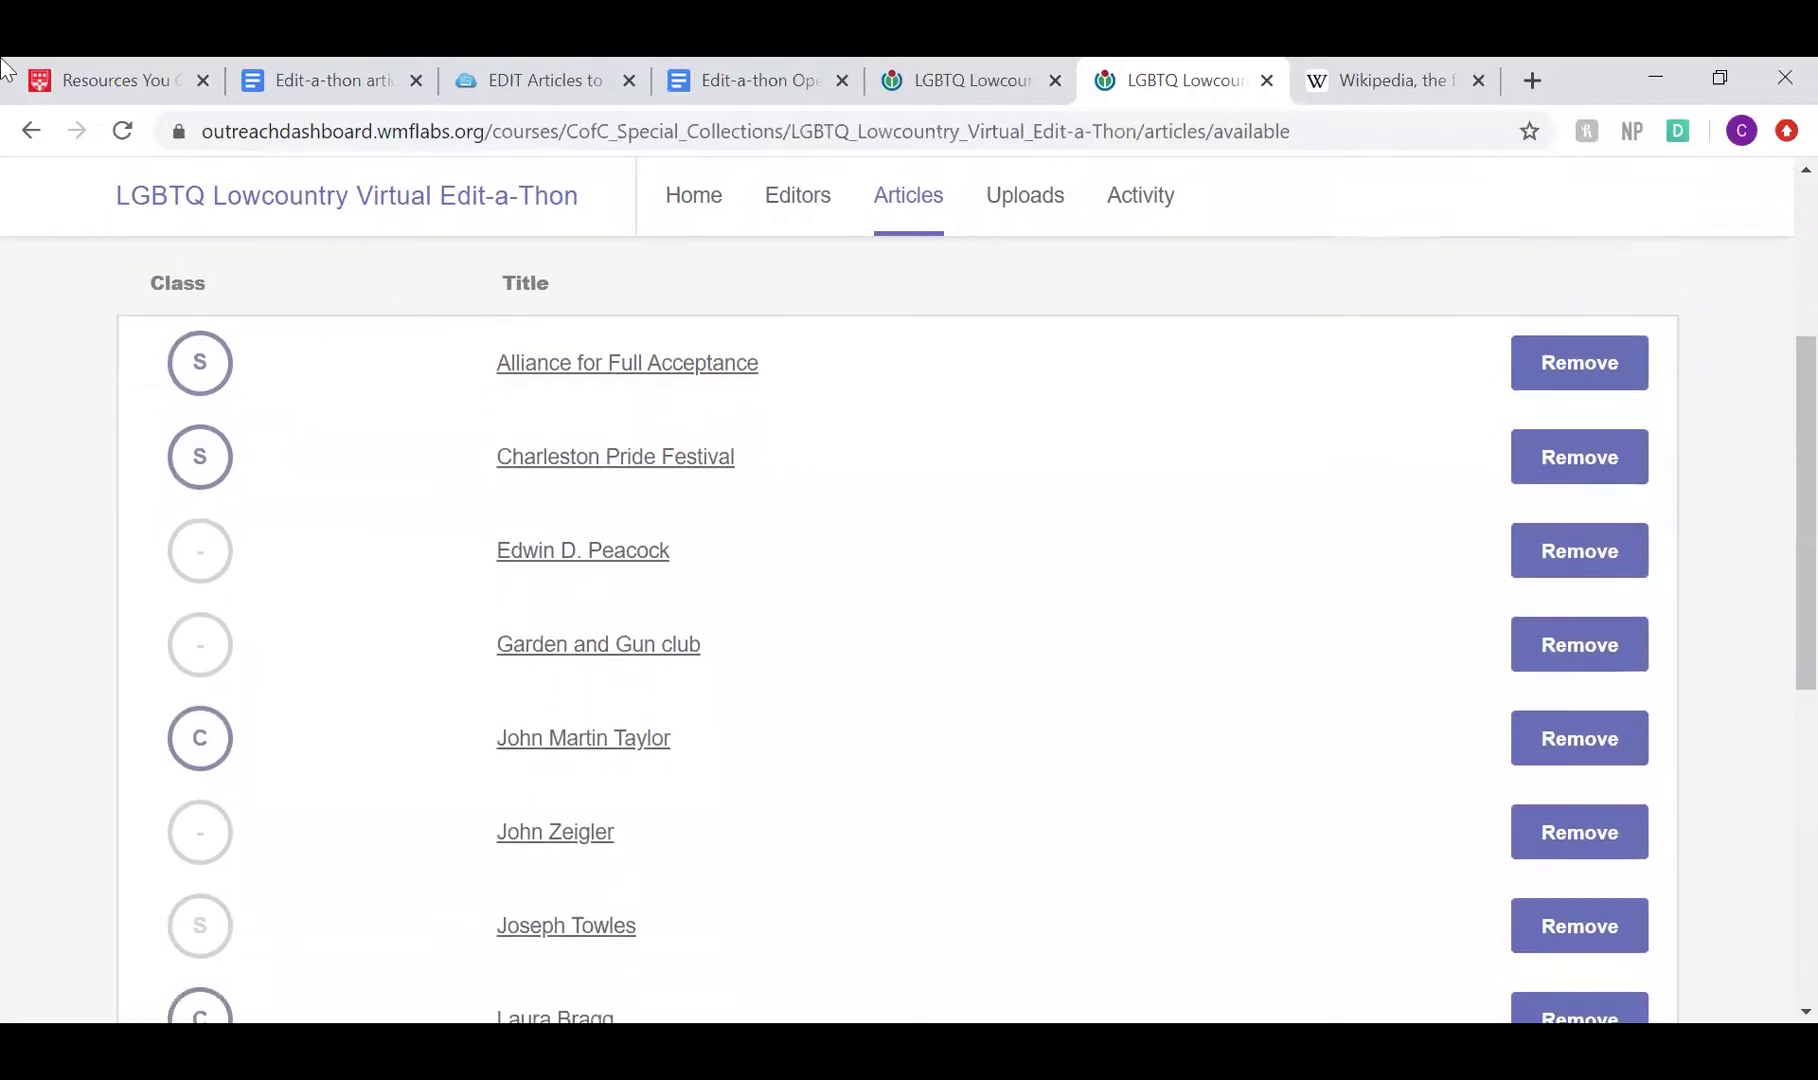
{"action": "left_click", "coordinate": [27, 134]}
{"action": "left_click", "coordinate": [27, 134]}
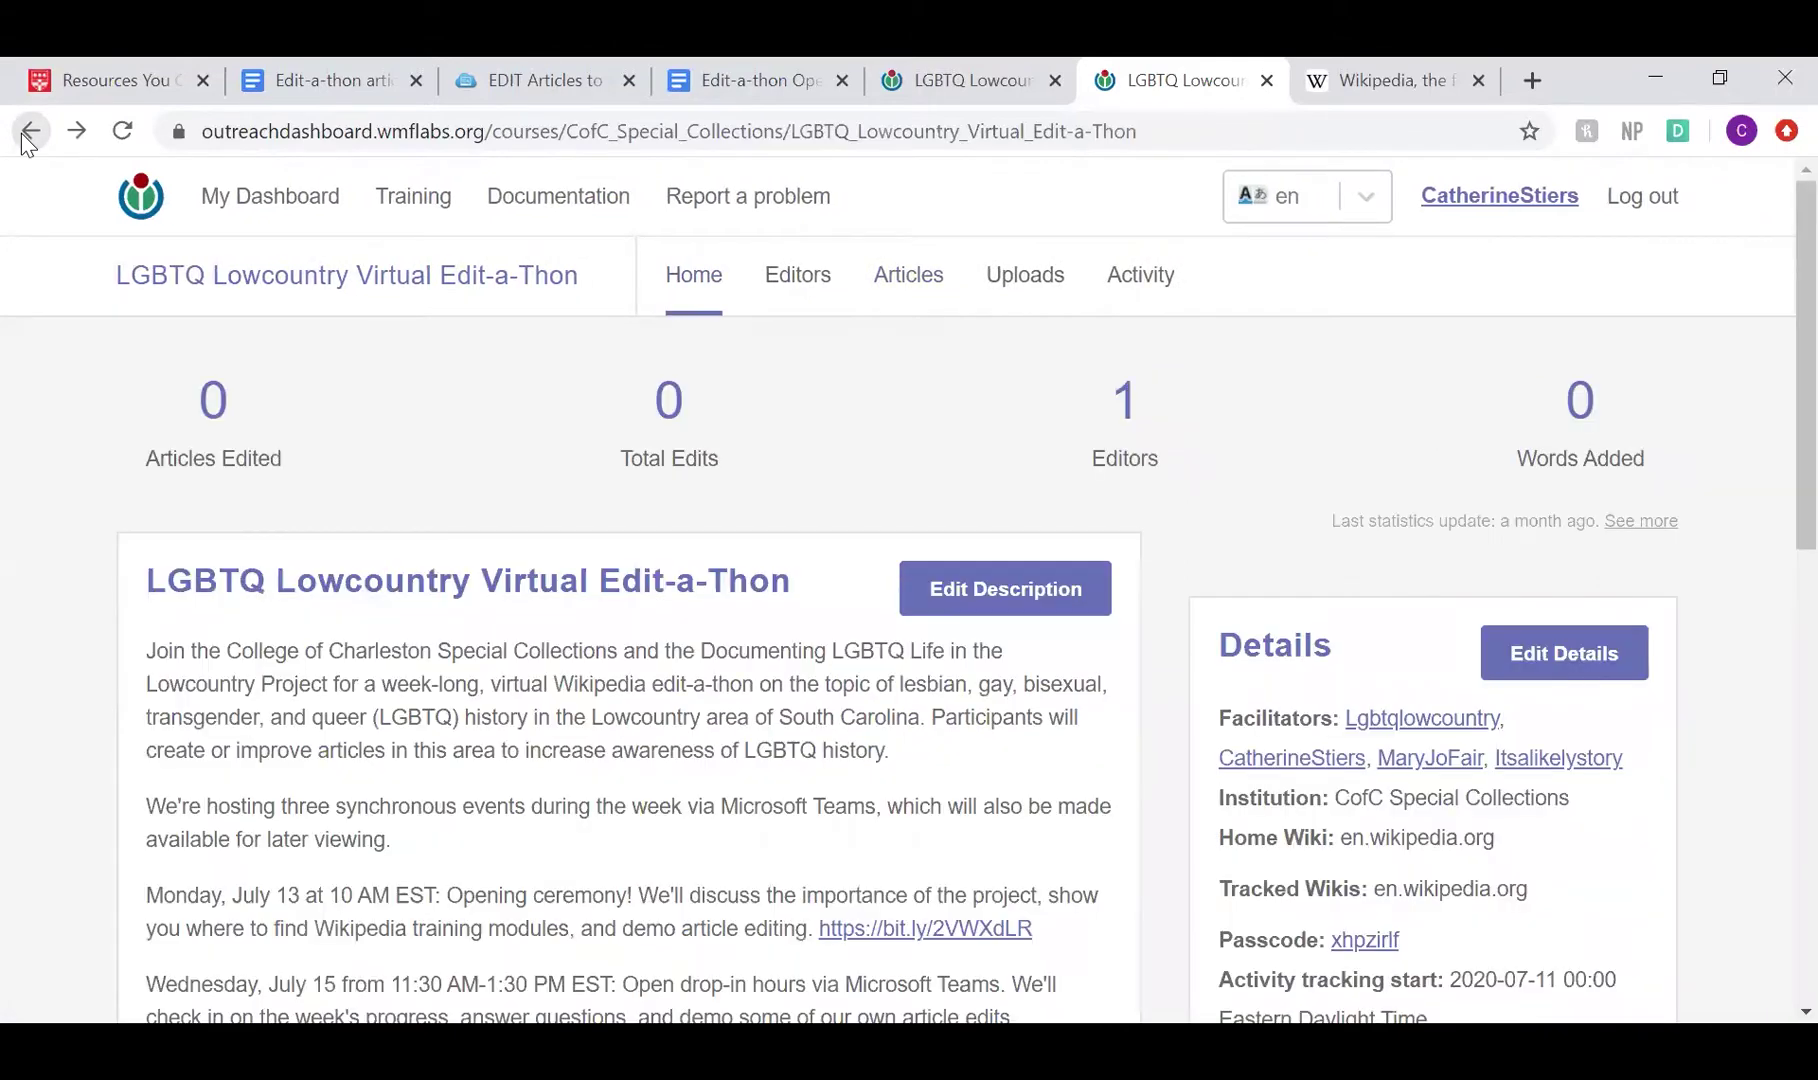
{"action": "left_click", "coordinate": [27, 134]}
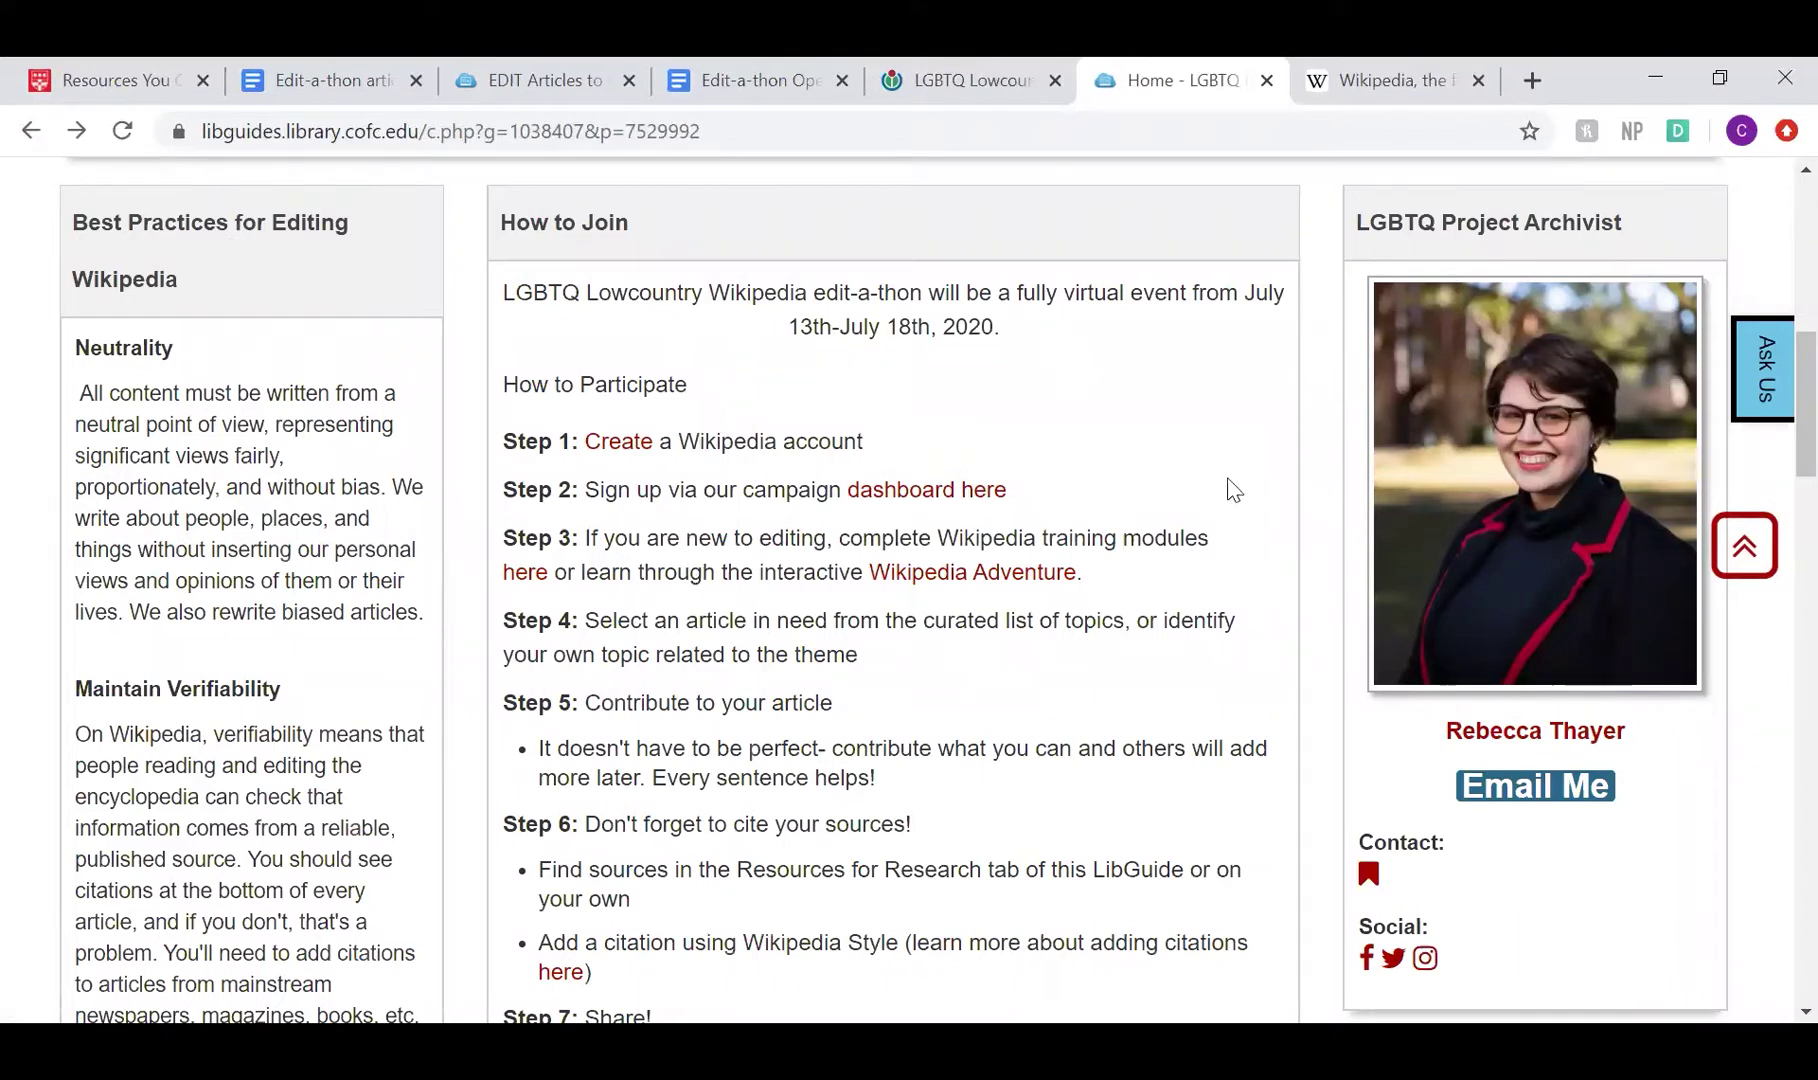
View the Wikipedia training modules linked in Step 3, including the Basics section, and return to the guide.
{"action": "left_click", "coordinate": [525, 577]}
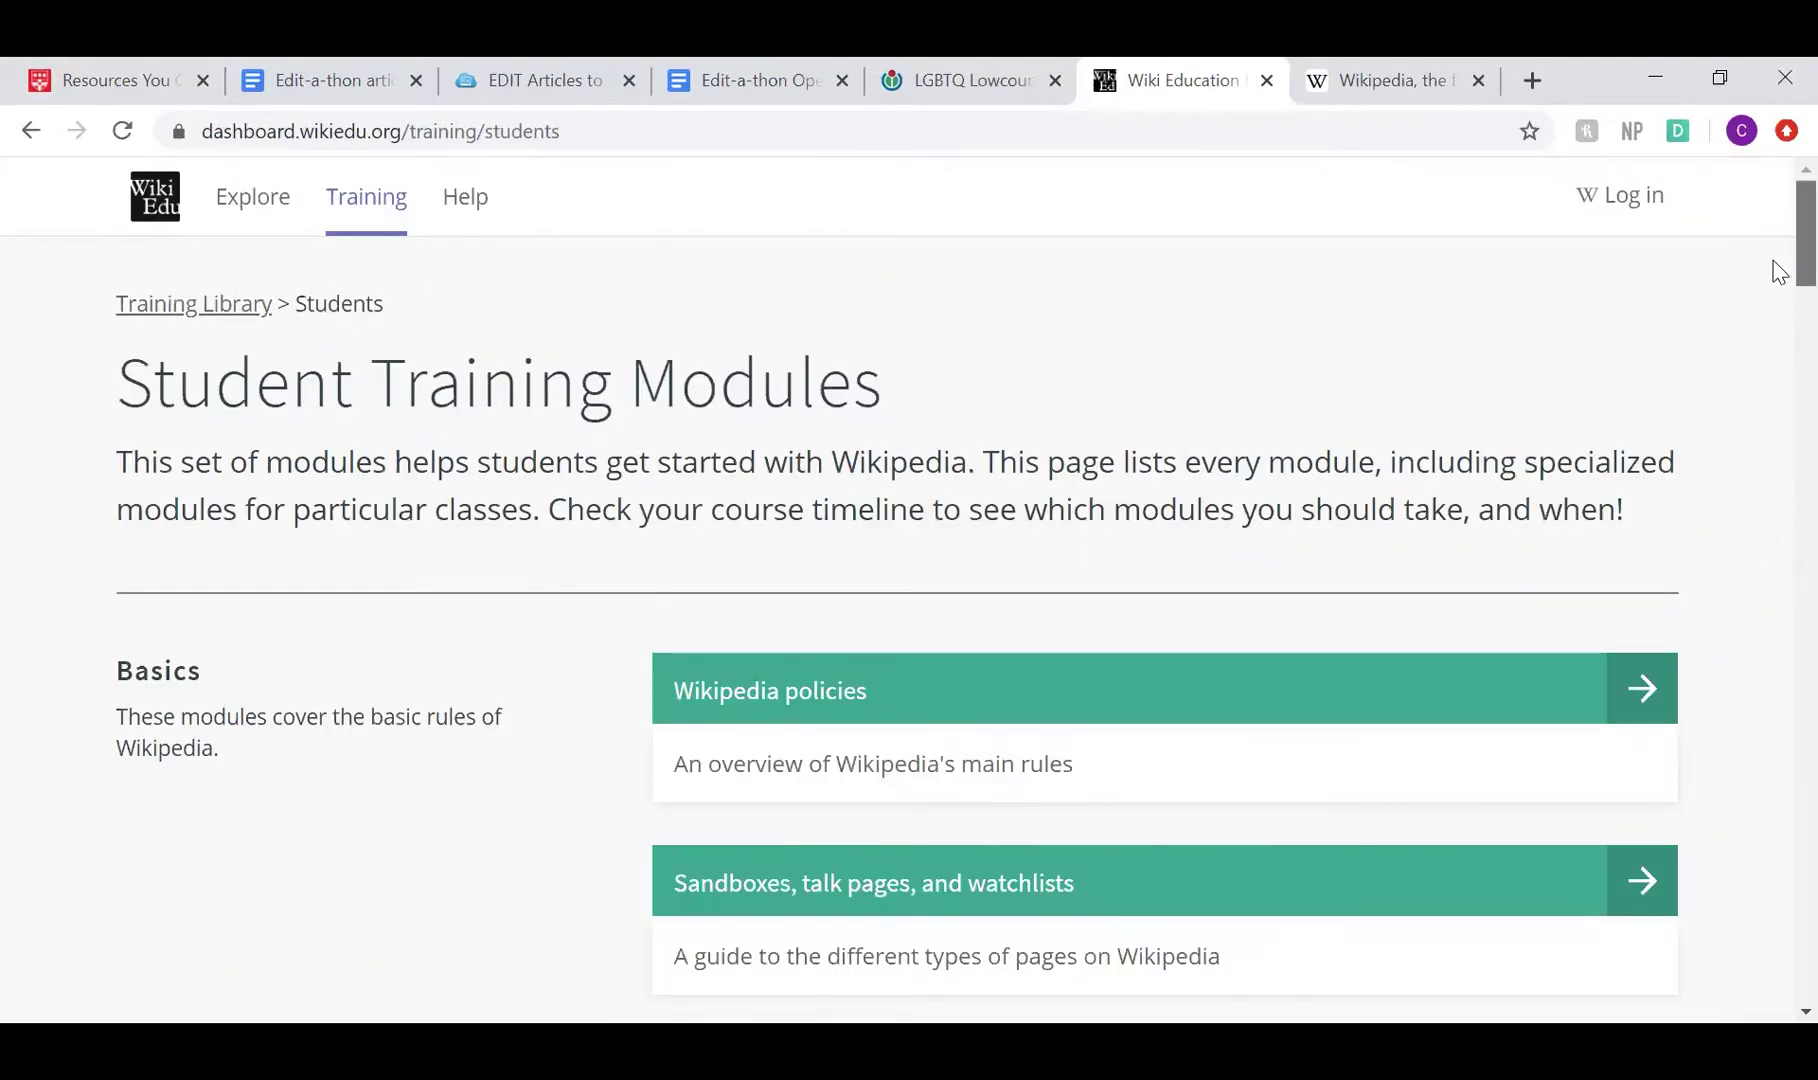
{"action": "scroll", "coordinate": [1776, 270], "scroll_direction": "down", "scroll_amount": 3}
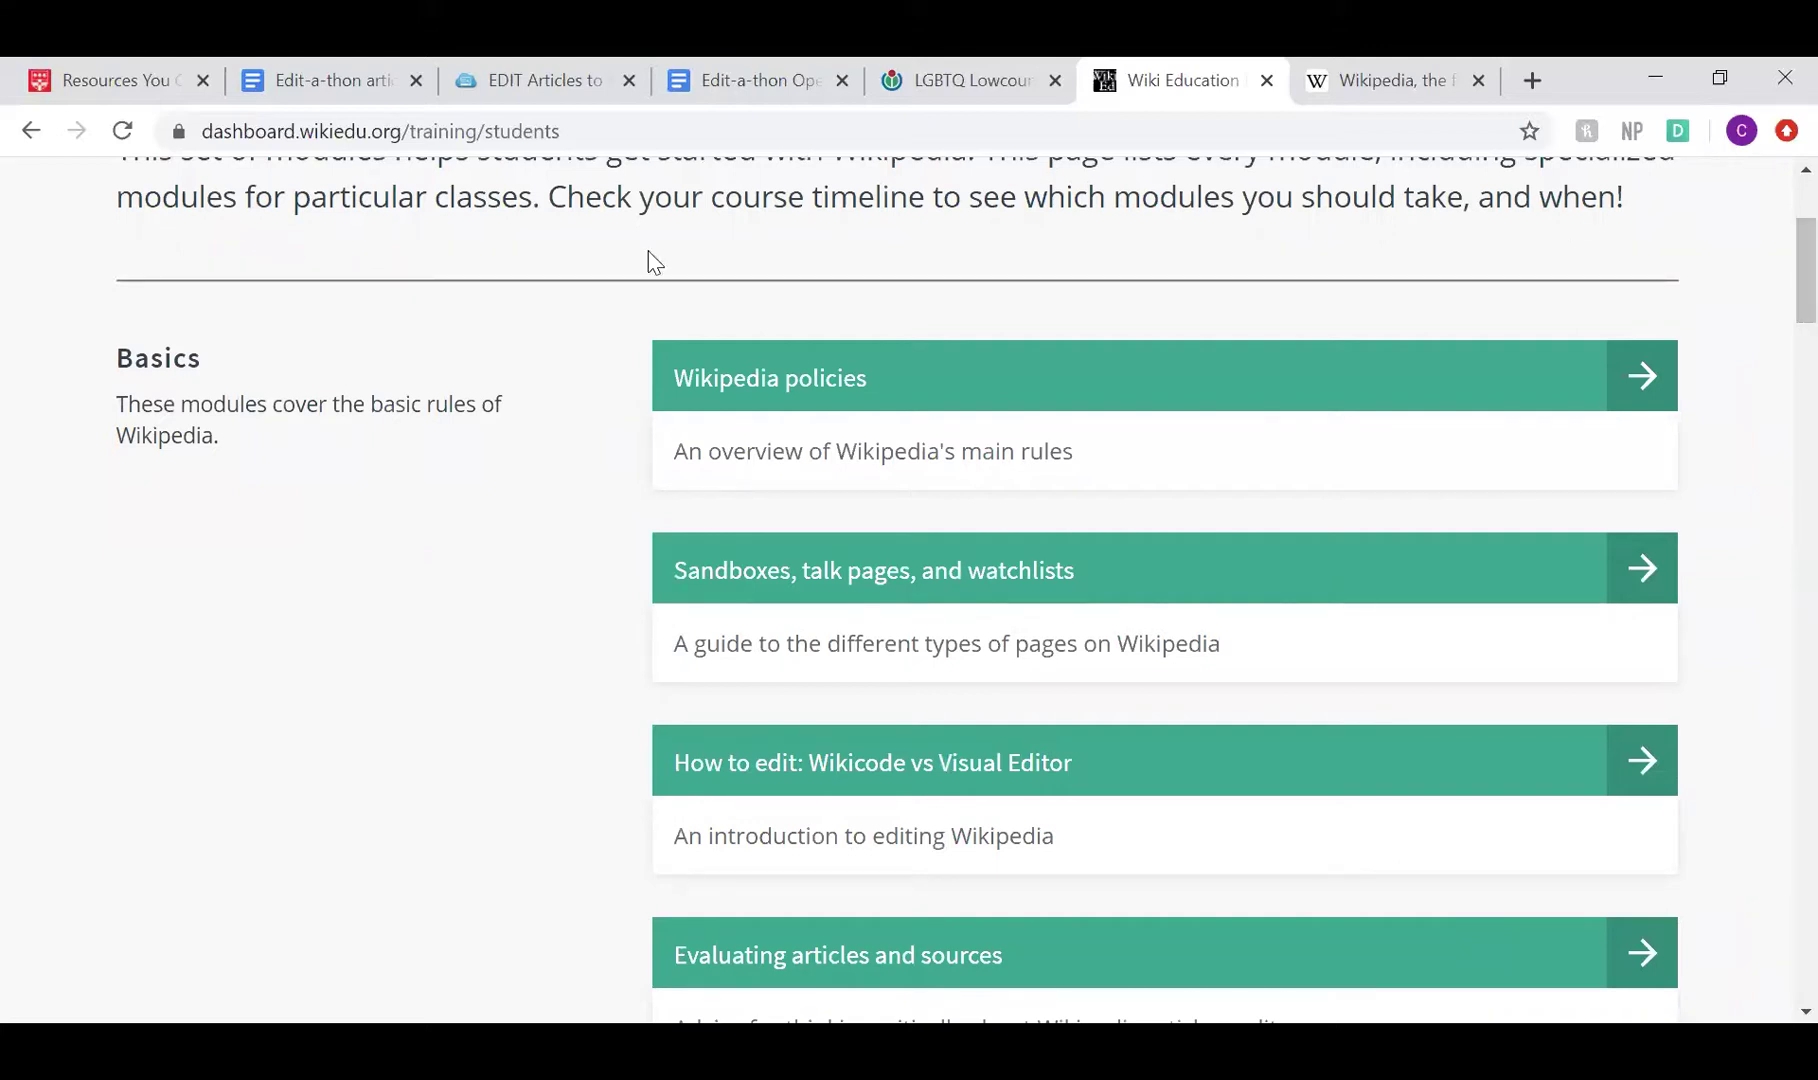
{"action": "left_click", "coordinate": [30, 131]}
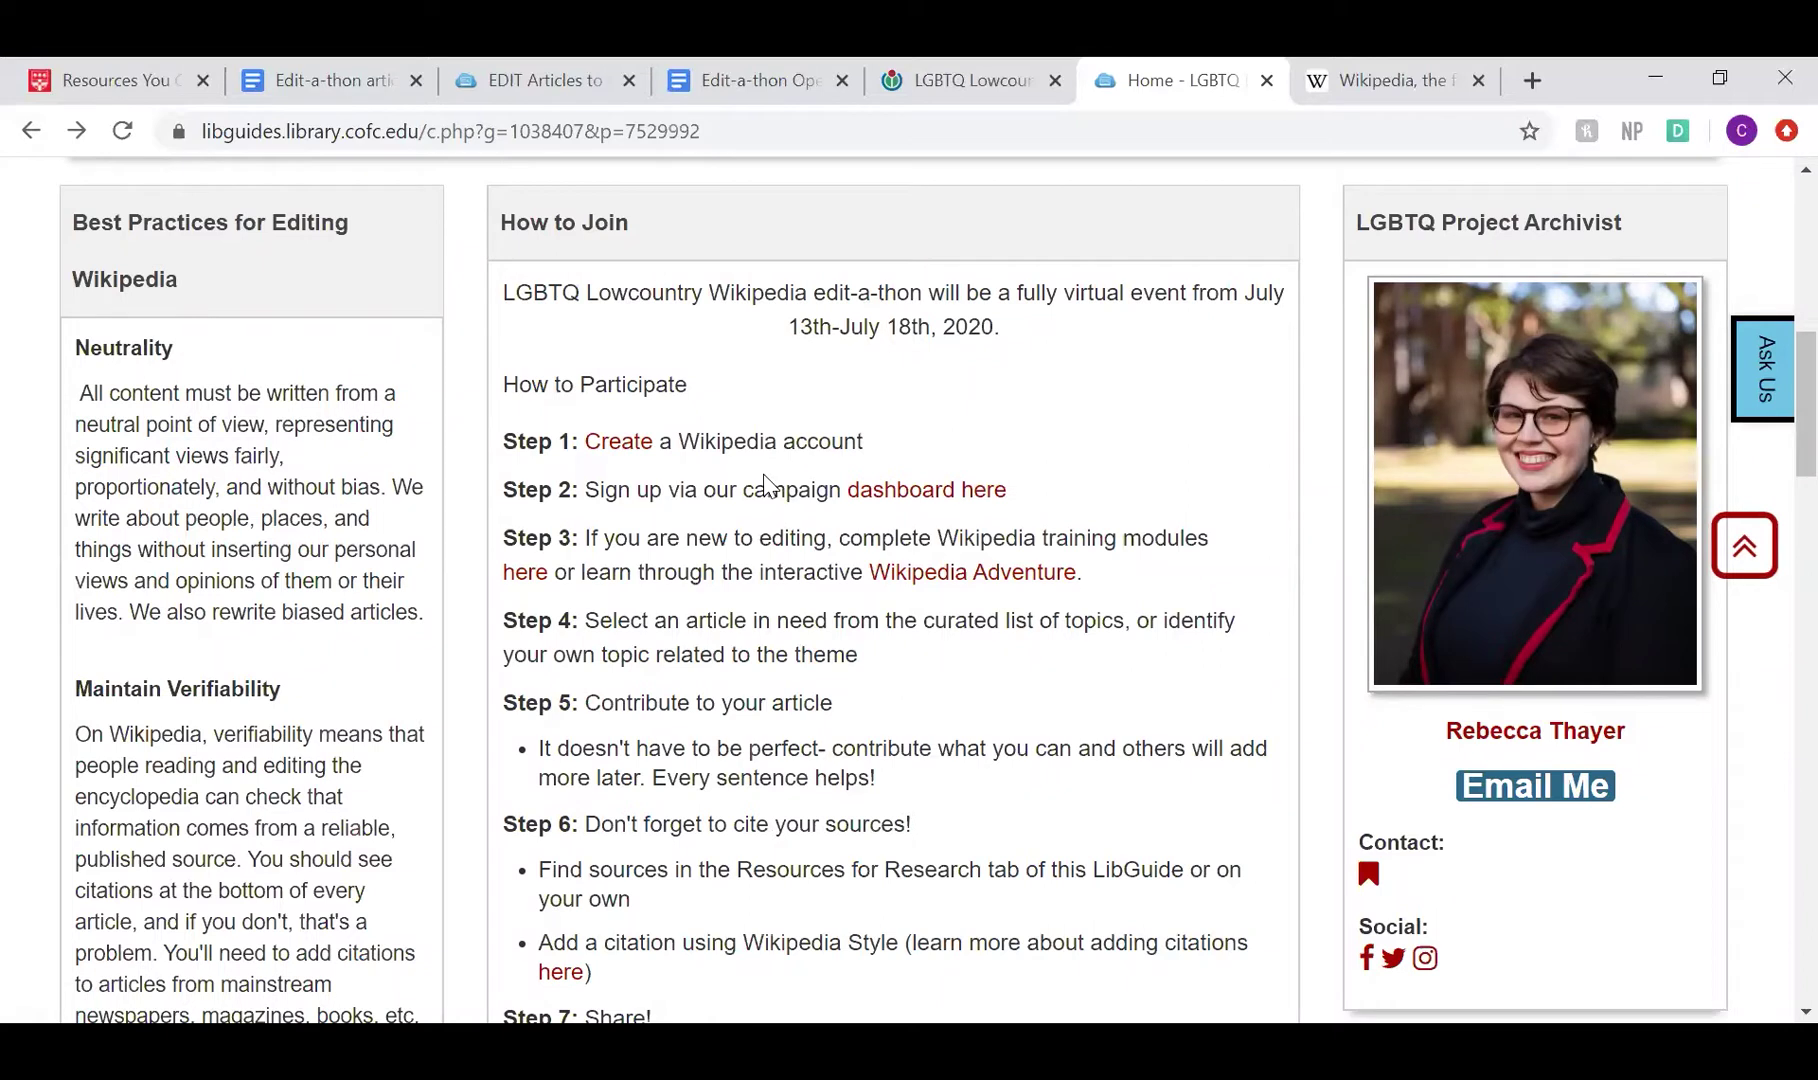
View the Wikipedia Adventure page linked in Step 3, then return to the guide.
{"action": "left_click", "coordinate": [923, 585]}
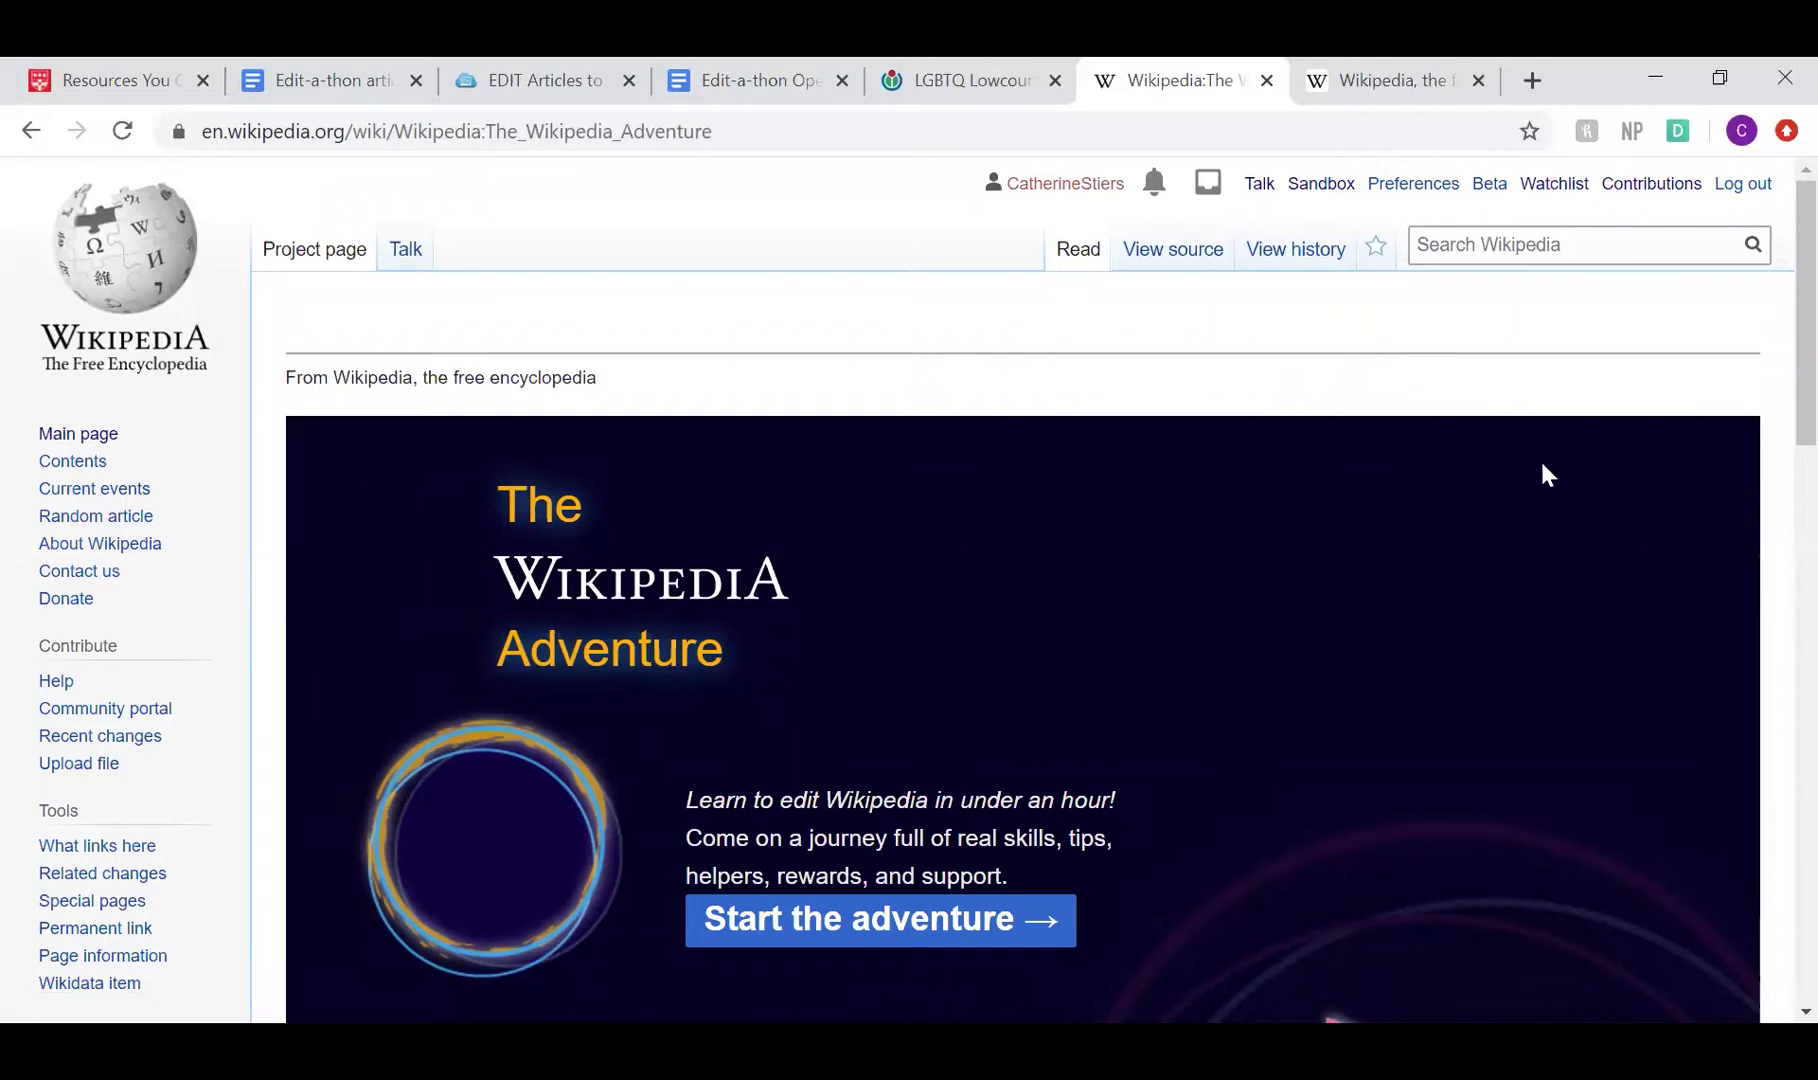
{"action": "scroll", "coordinate": [1775, 430], "scroll_direction": "down", "scroll_amount": 2}
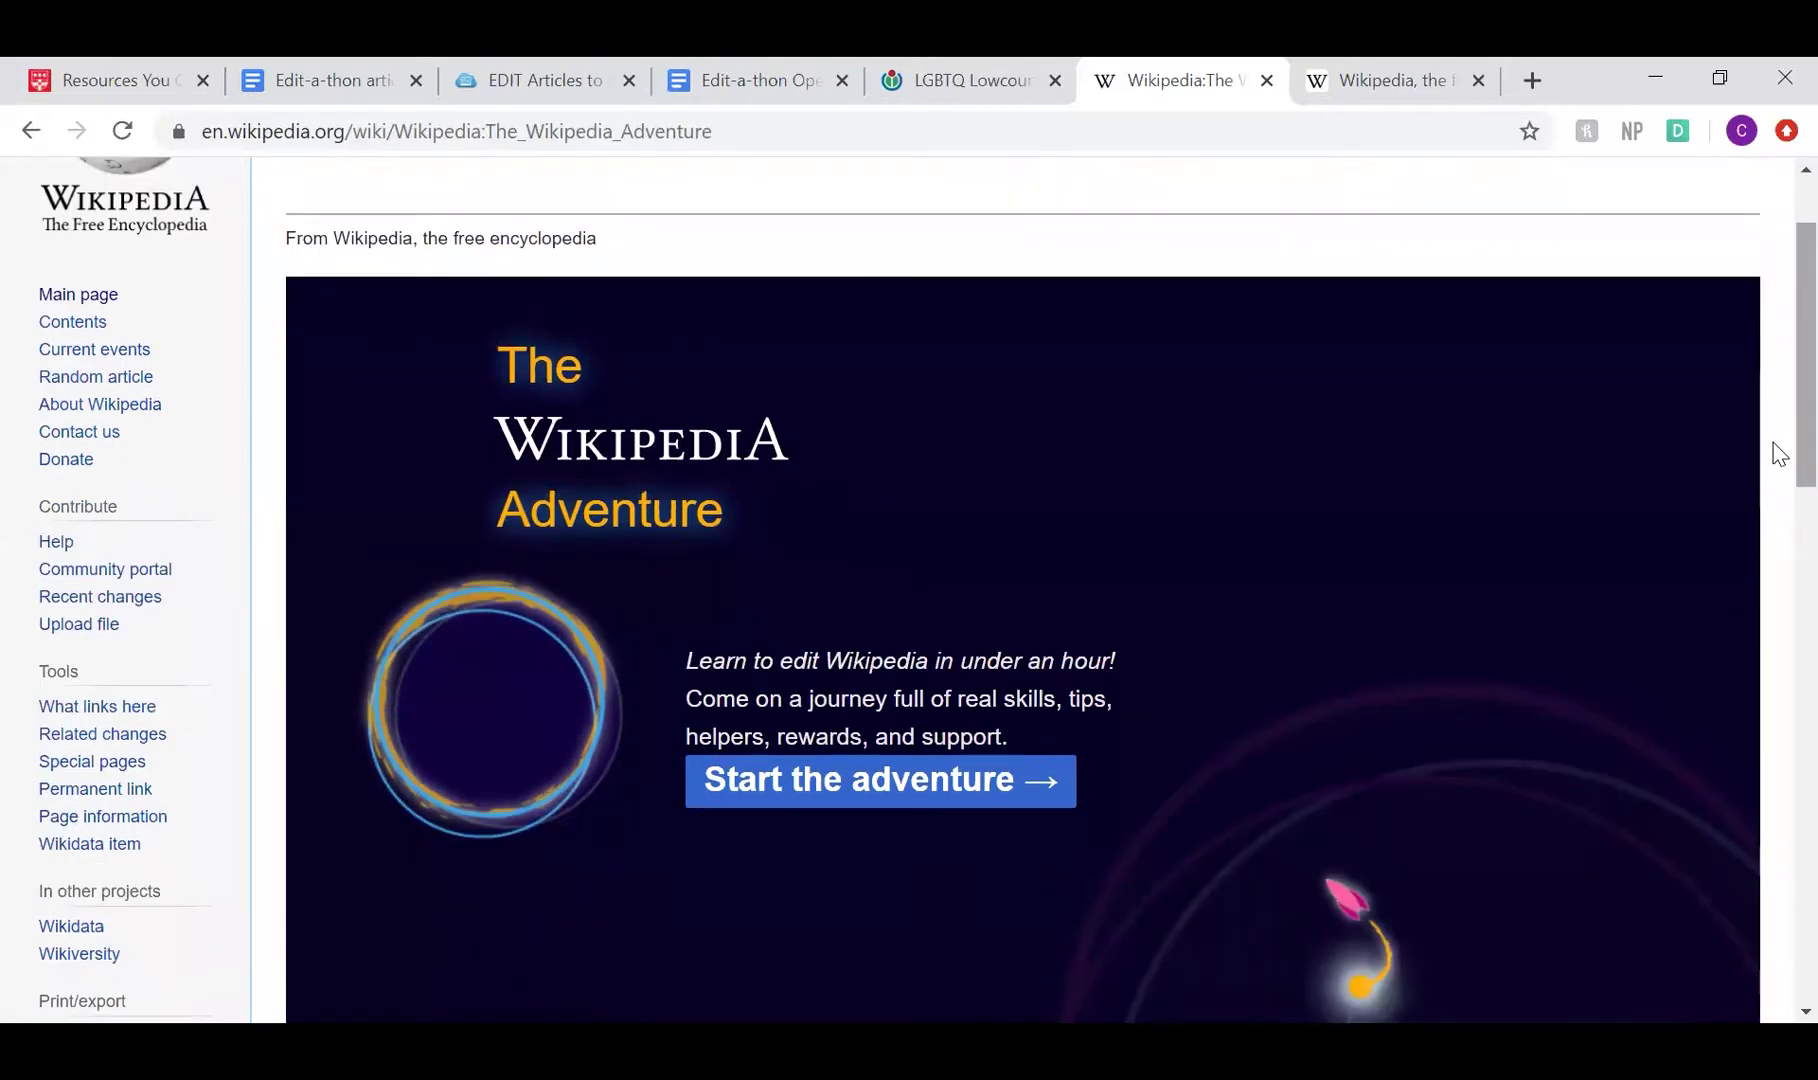
{"action": "scroll", "coordinate": [1779, 460], "scroll_direction": "down", "scroll_amount": 1}
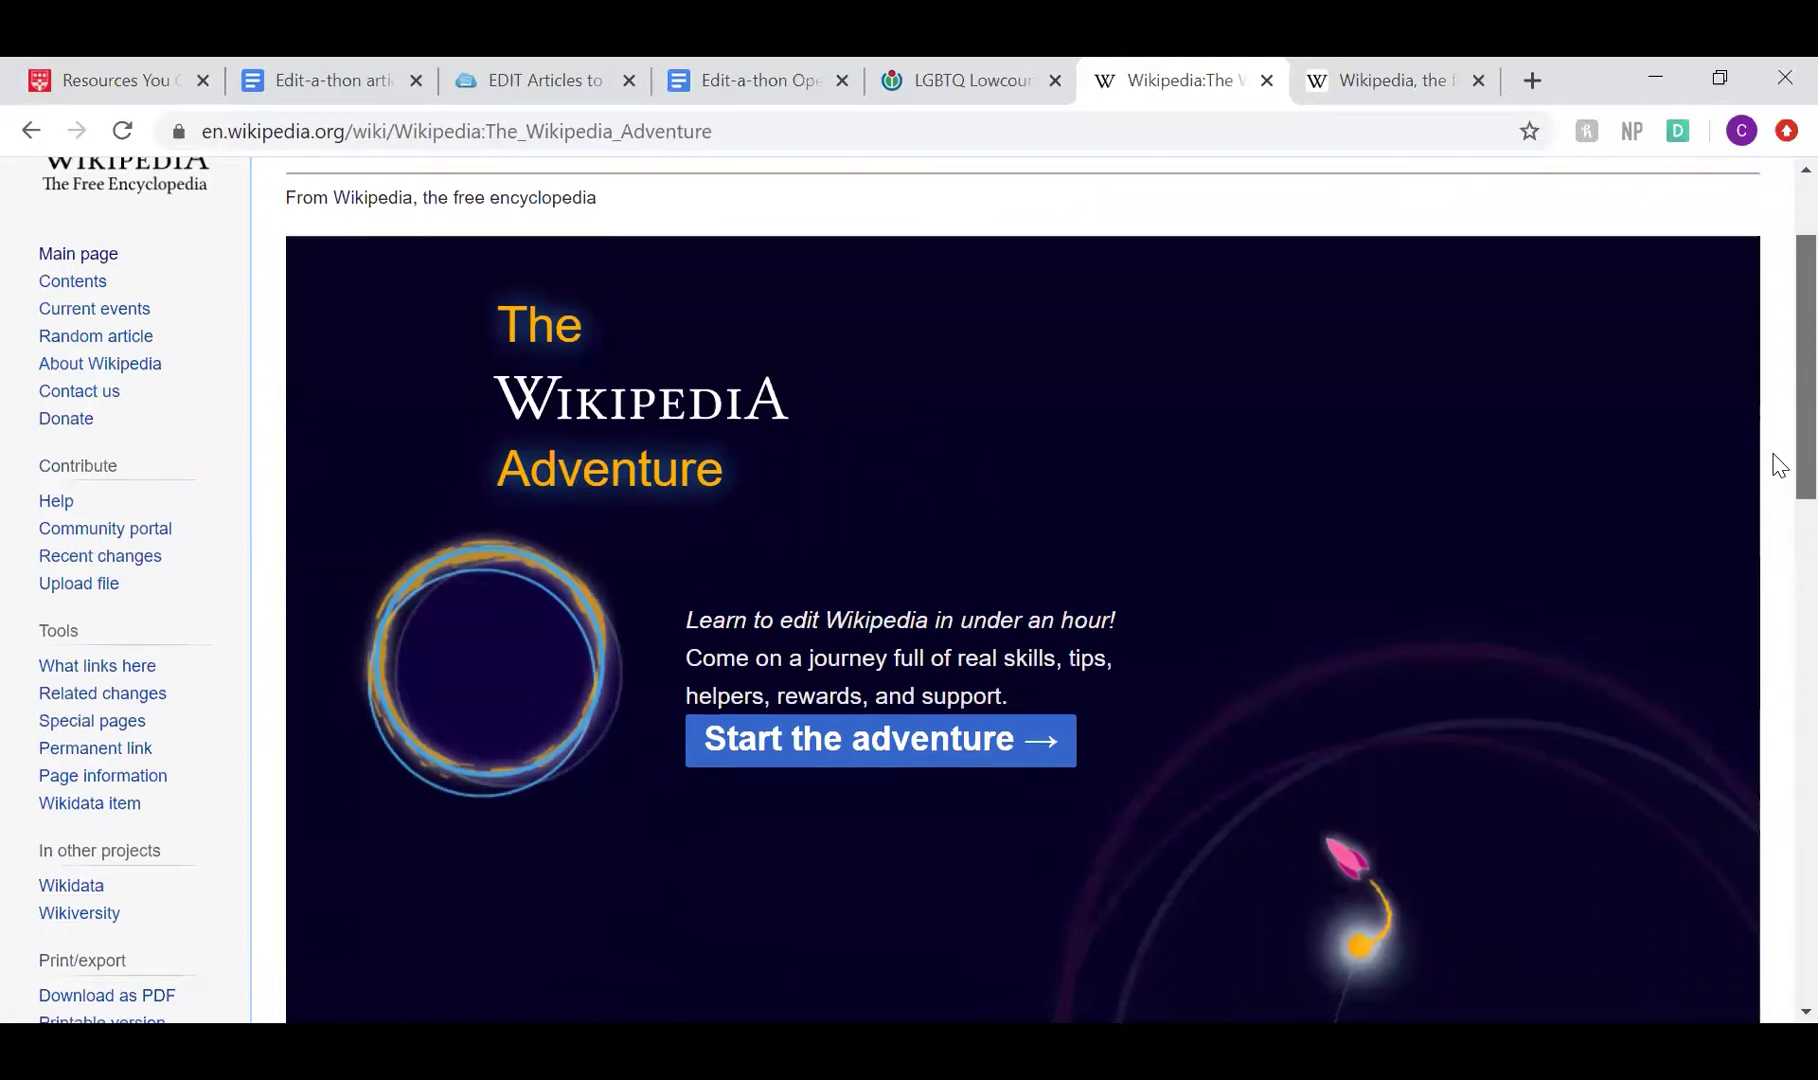
{"action": "scroll", "coordinate": [1779, 465], "scroll_direction": "down", "scroll_amount": 1}
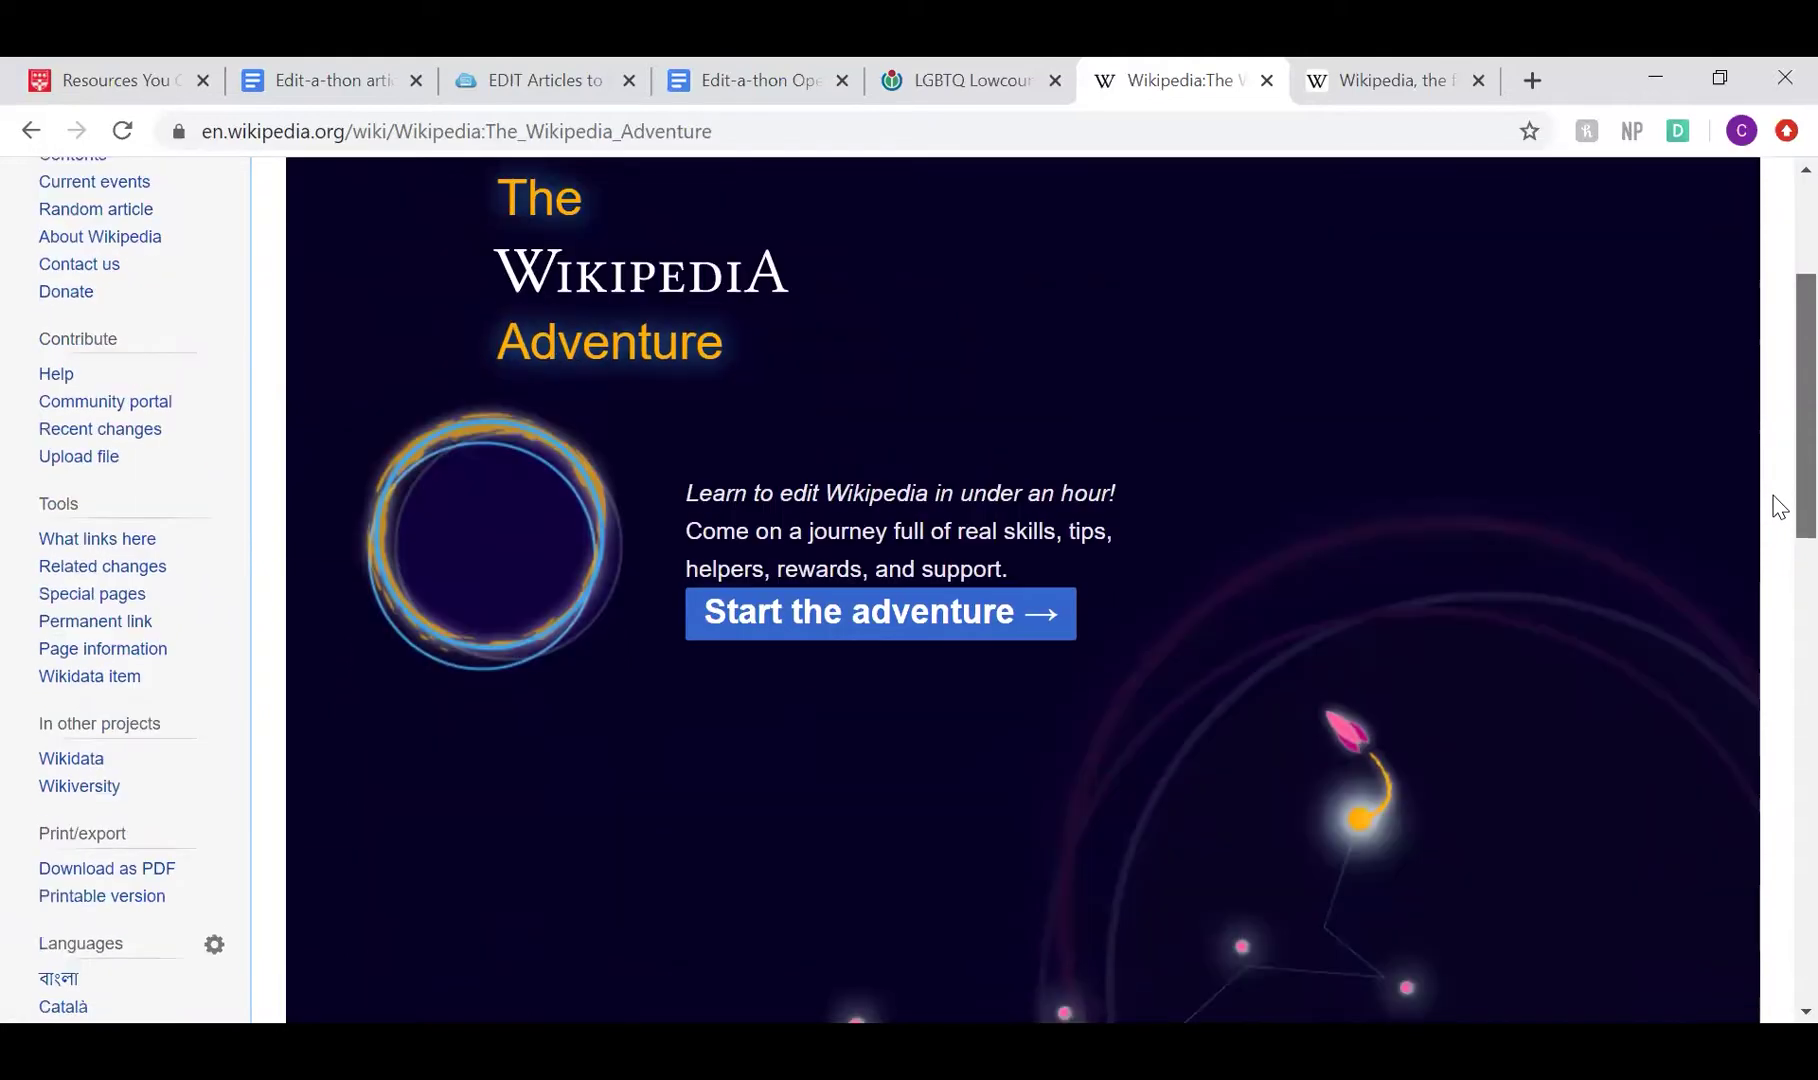
{"action": "left_click", "coordinate": [32, 132]}
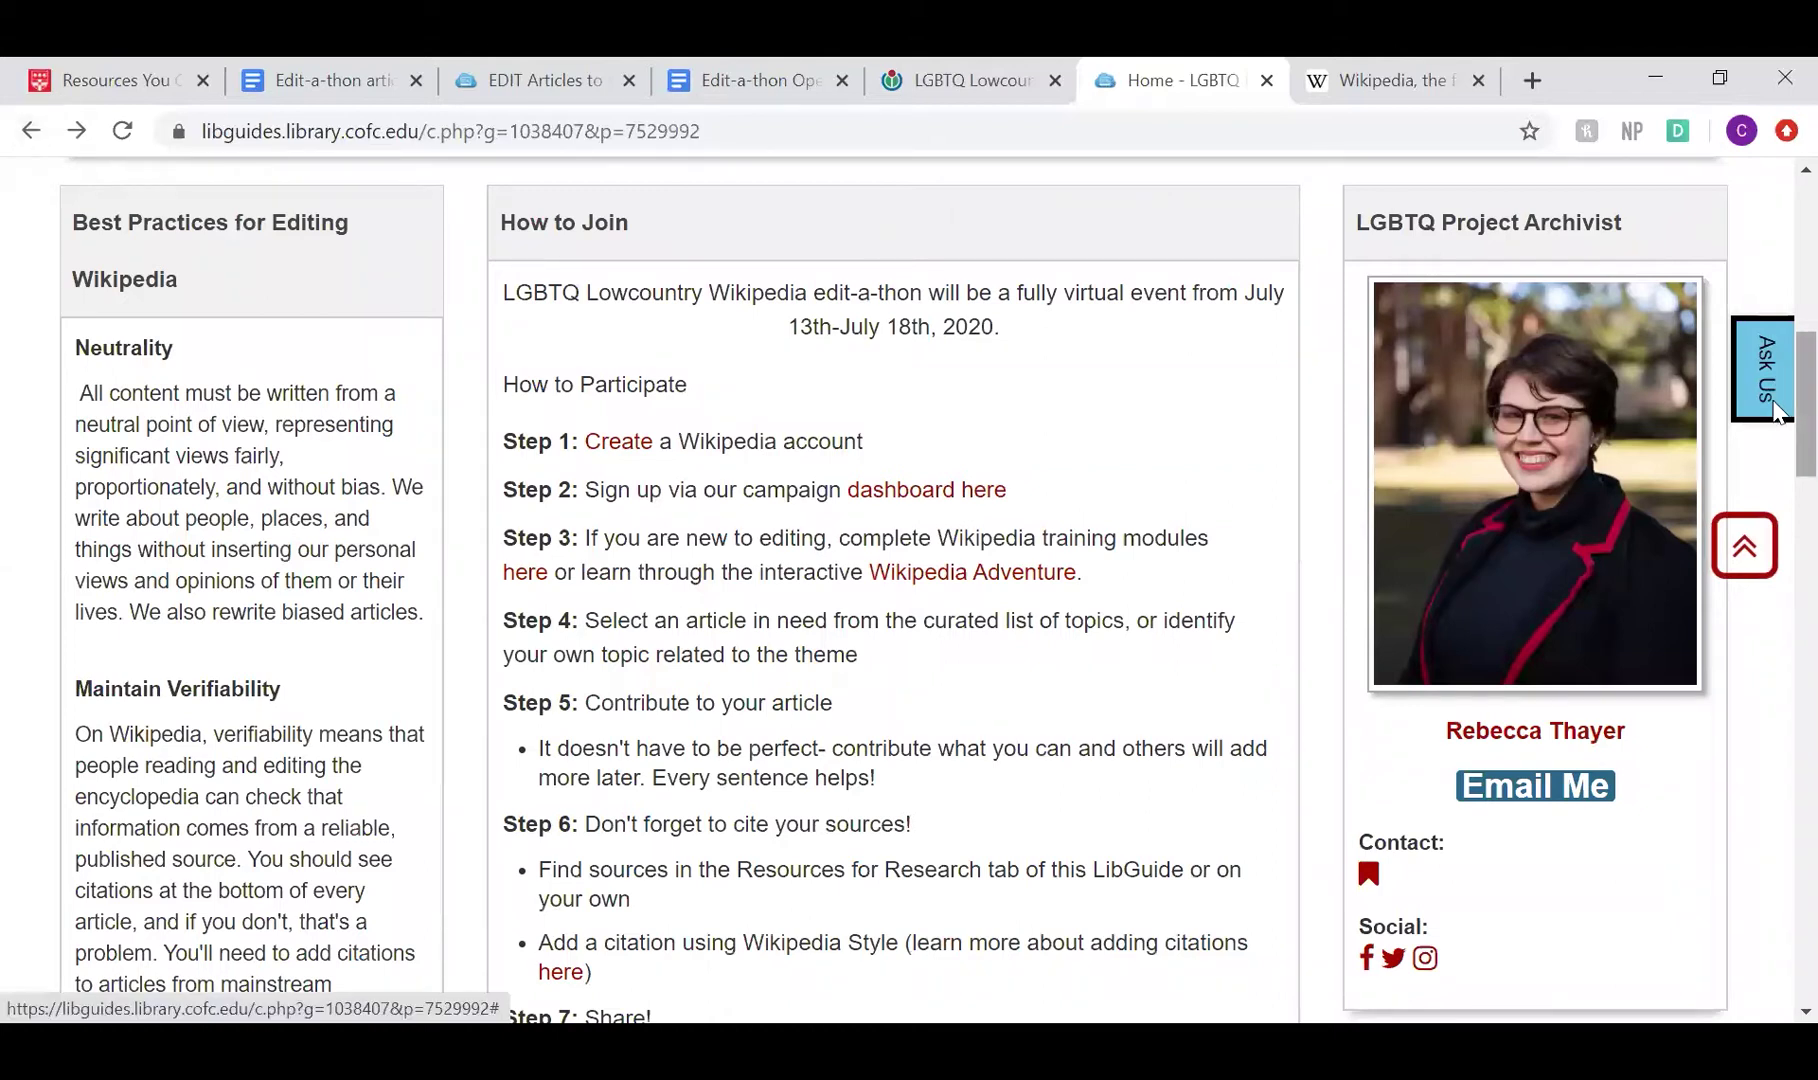
Read the remaining How to Participate instructions, from Step 4 through Step 8.
{"action": "scroll", "coordinate": [1775, 418], "scroll_direction": "down", "scroll_amount": 3}
{"action": "scroll", "coordinate": [1777, 430], "scroll_direction": "down", "scroll_amount": 3}
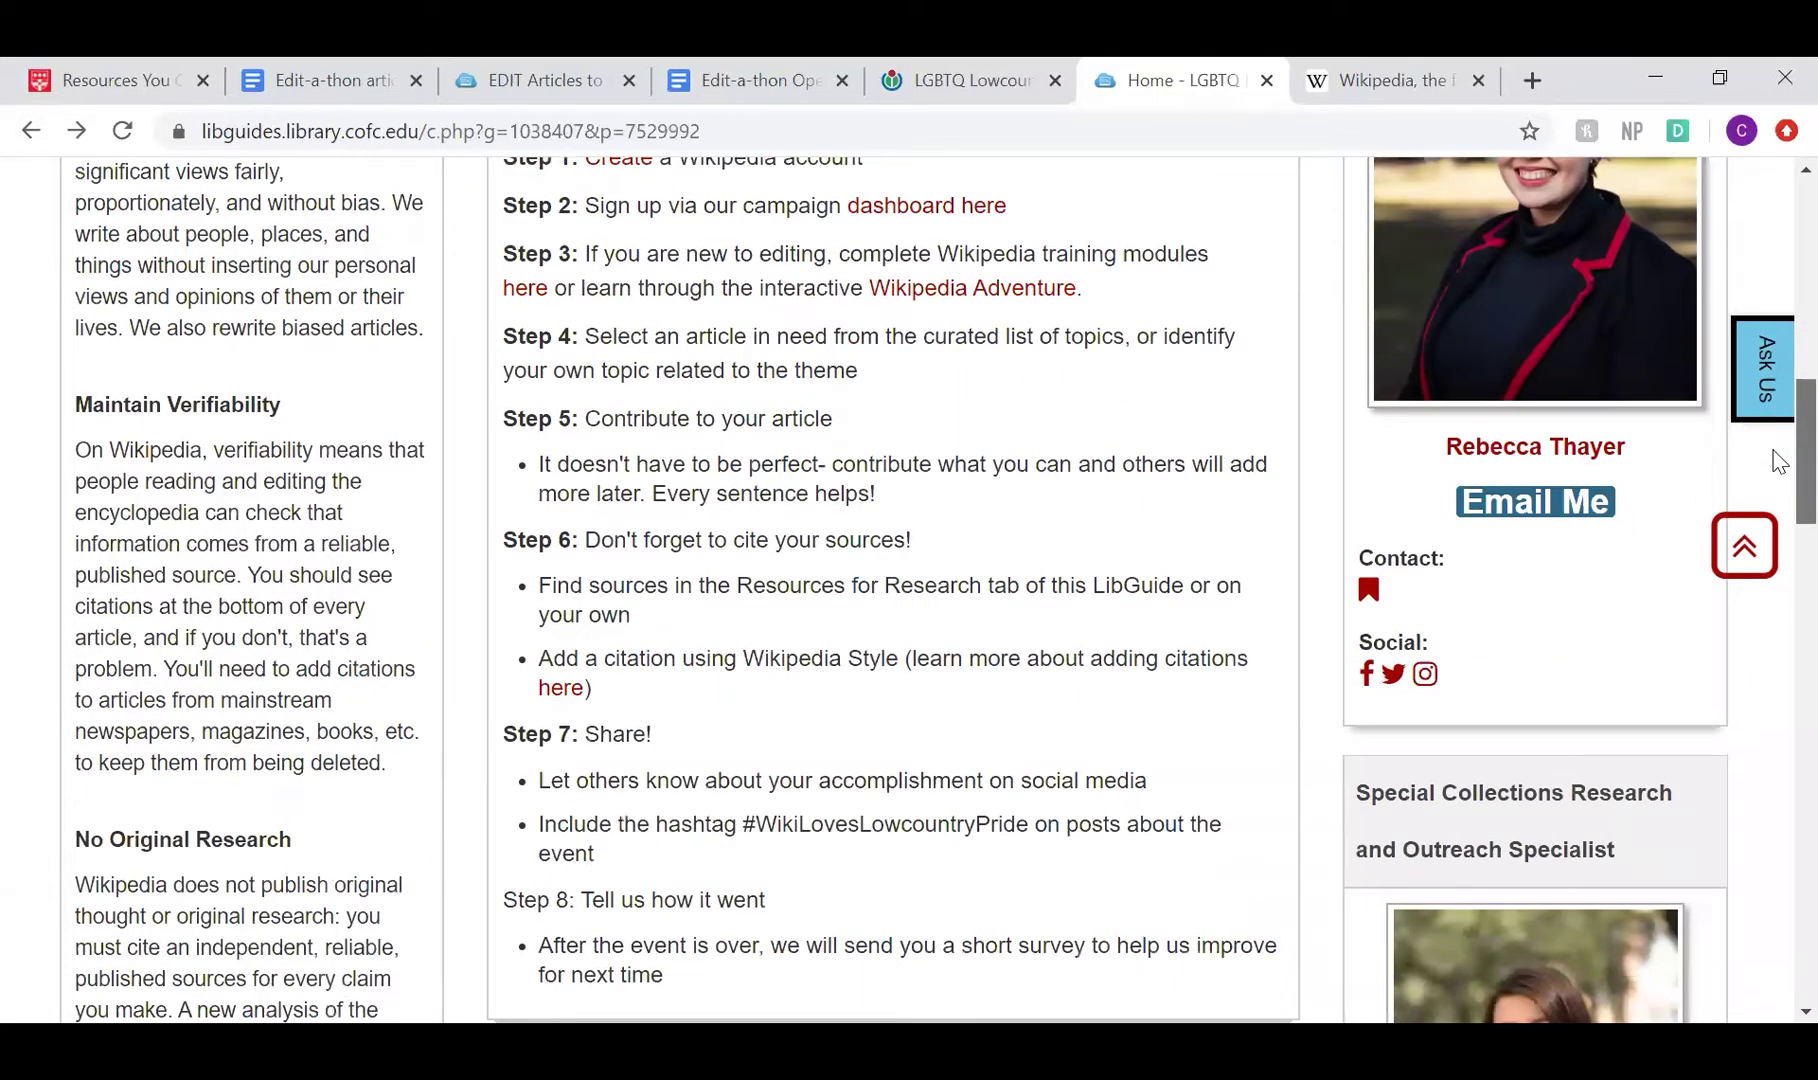
{"action": "scroll", "coordinate": [1777, 460], "scroll_direction": "down", "scroll_amount": 1}
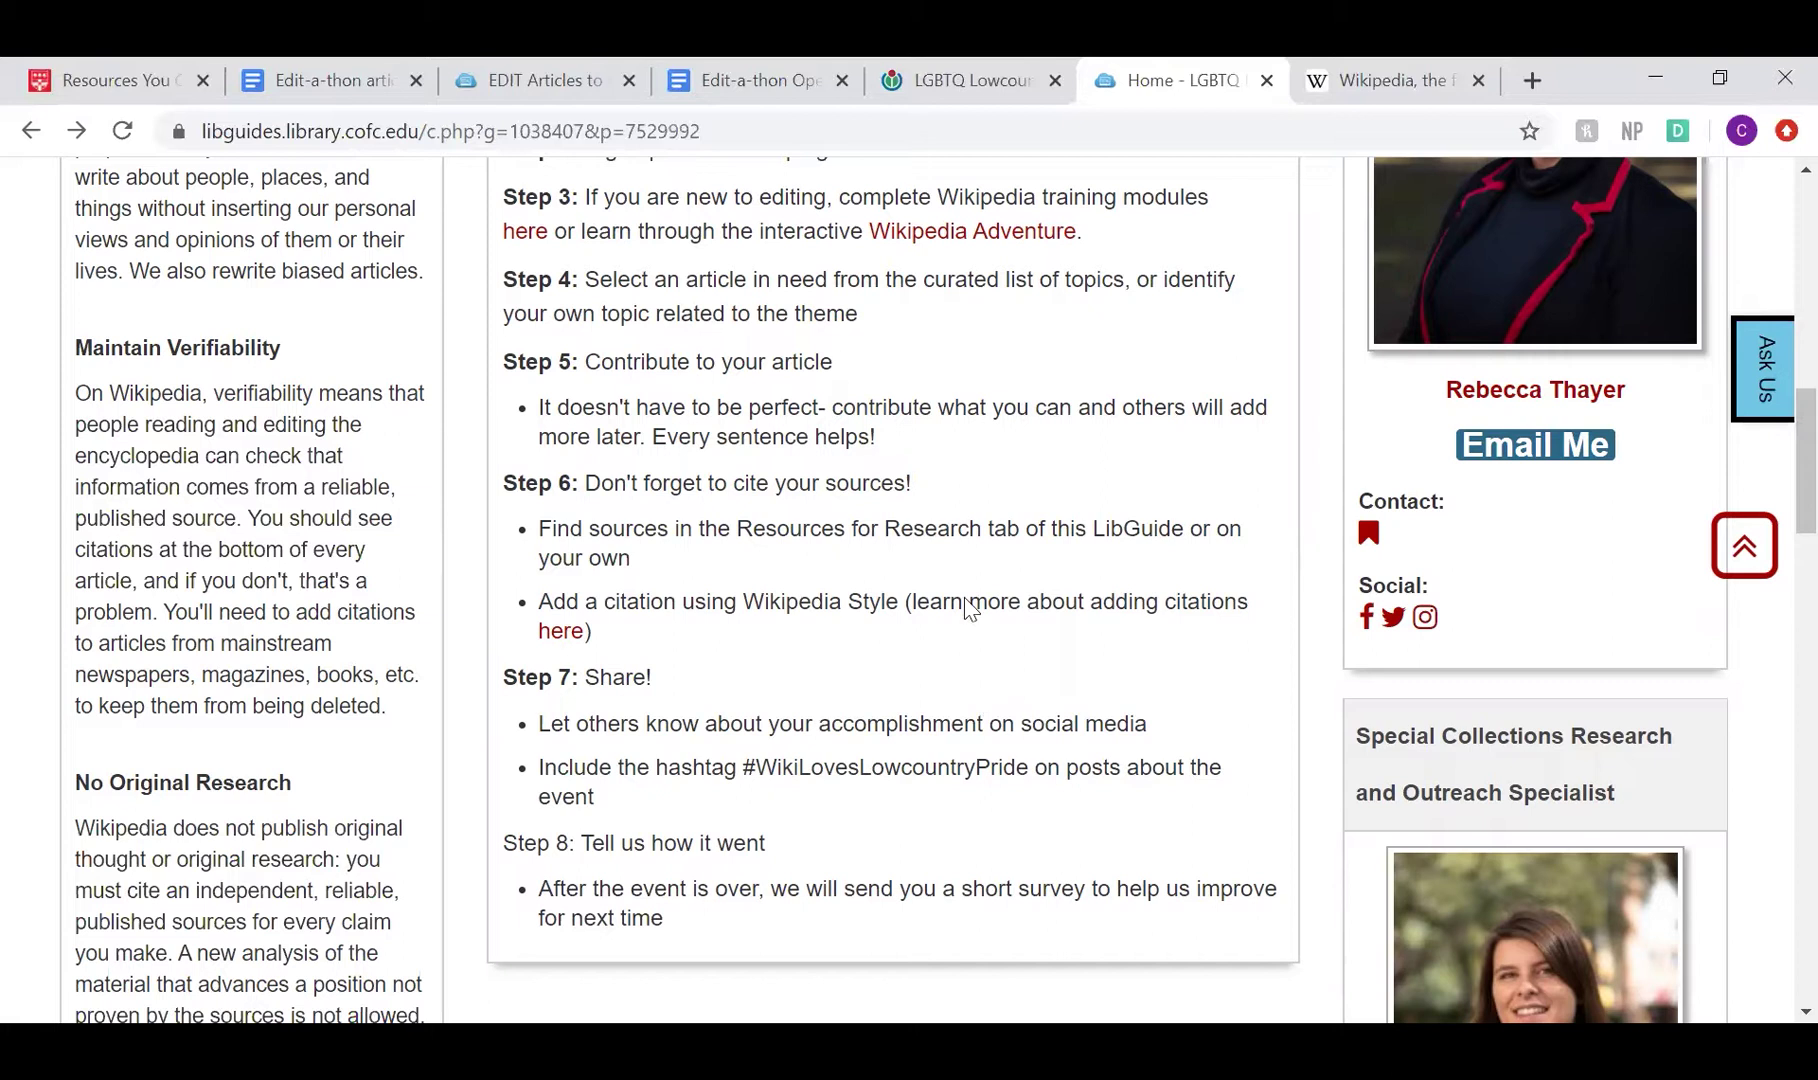
Revisit the campaign dashboard from the Step 2 link and return to the guide's participation instructions.
{"action": "scroll", "coordinate": [1778, 432], "scroll_direction": "up", "scroll_amount": 2}
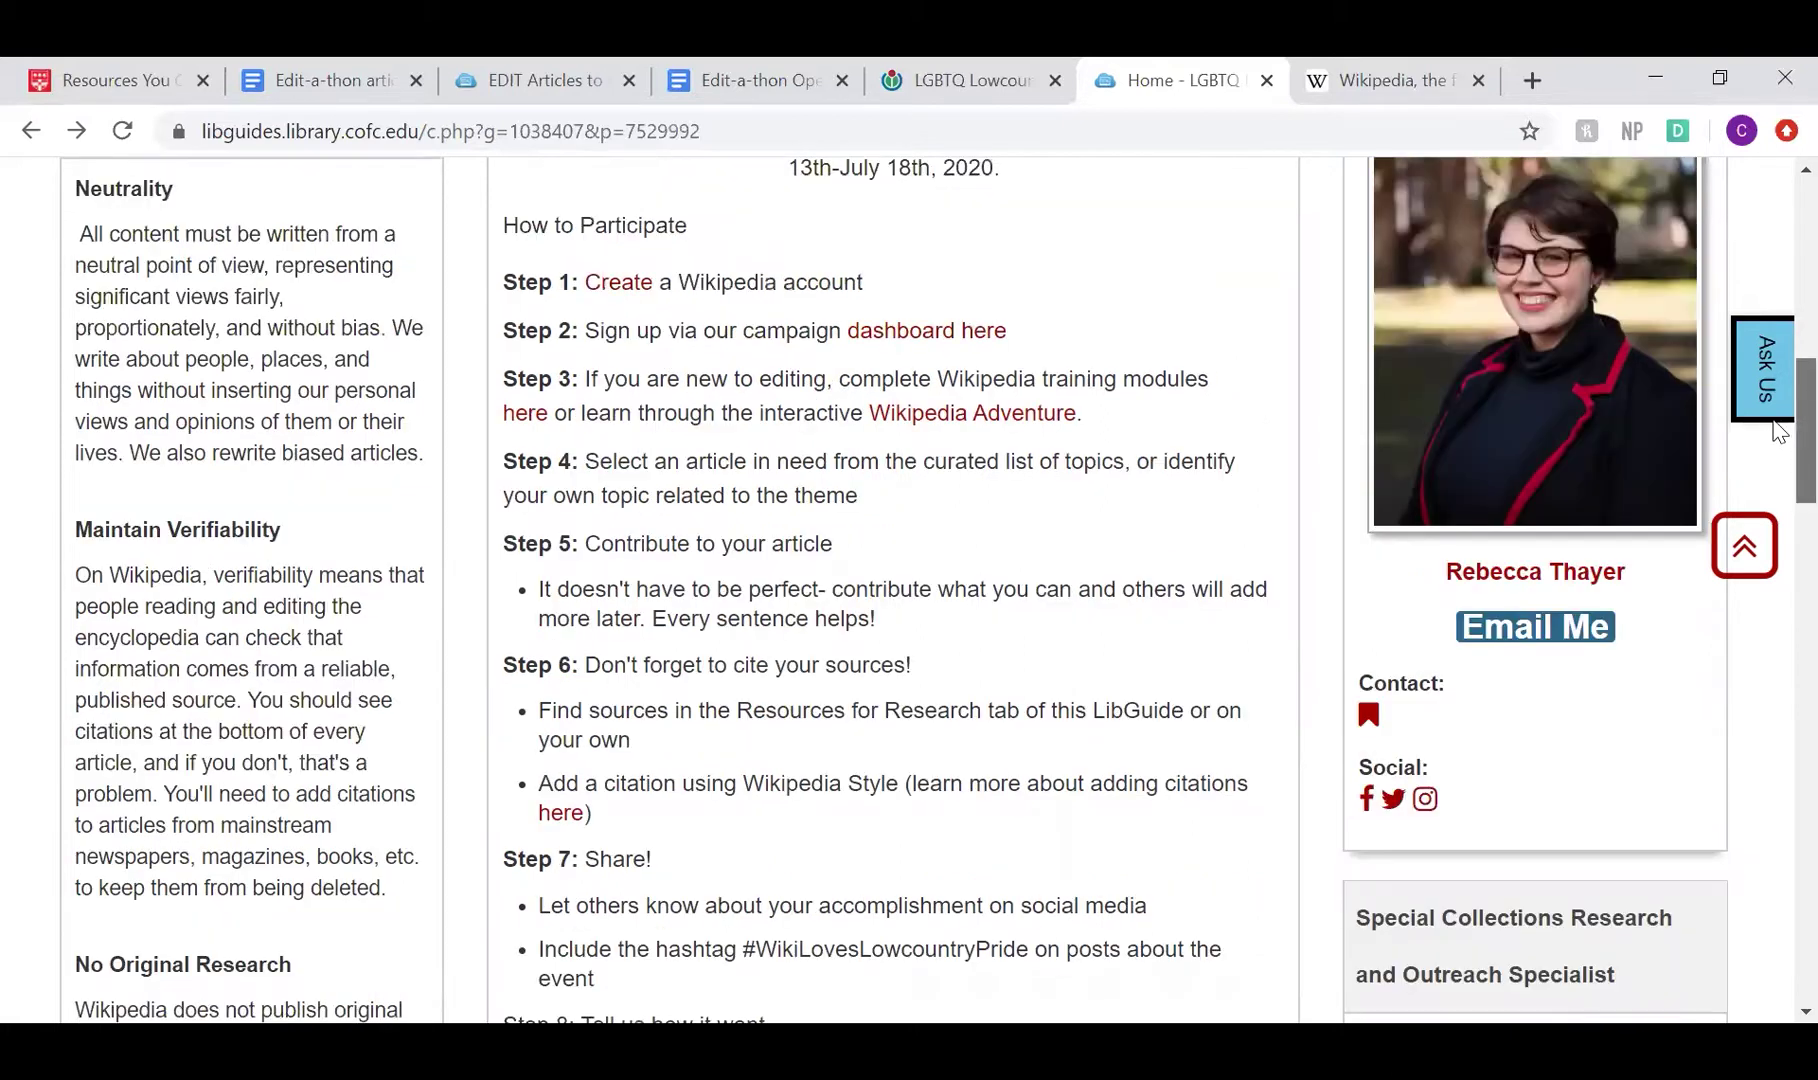
{"action": "scroll", "coordinate": [1778, 432], "scroll_direction": "up", "scroll_amount": 1}
{"action": "left_click", "coordinate": [955, 440]}
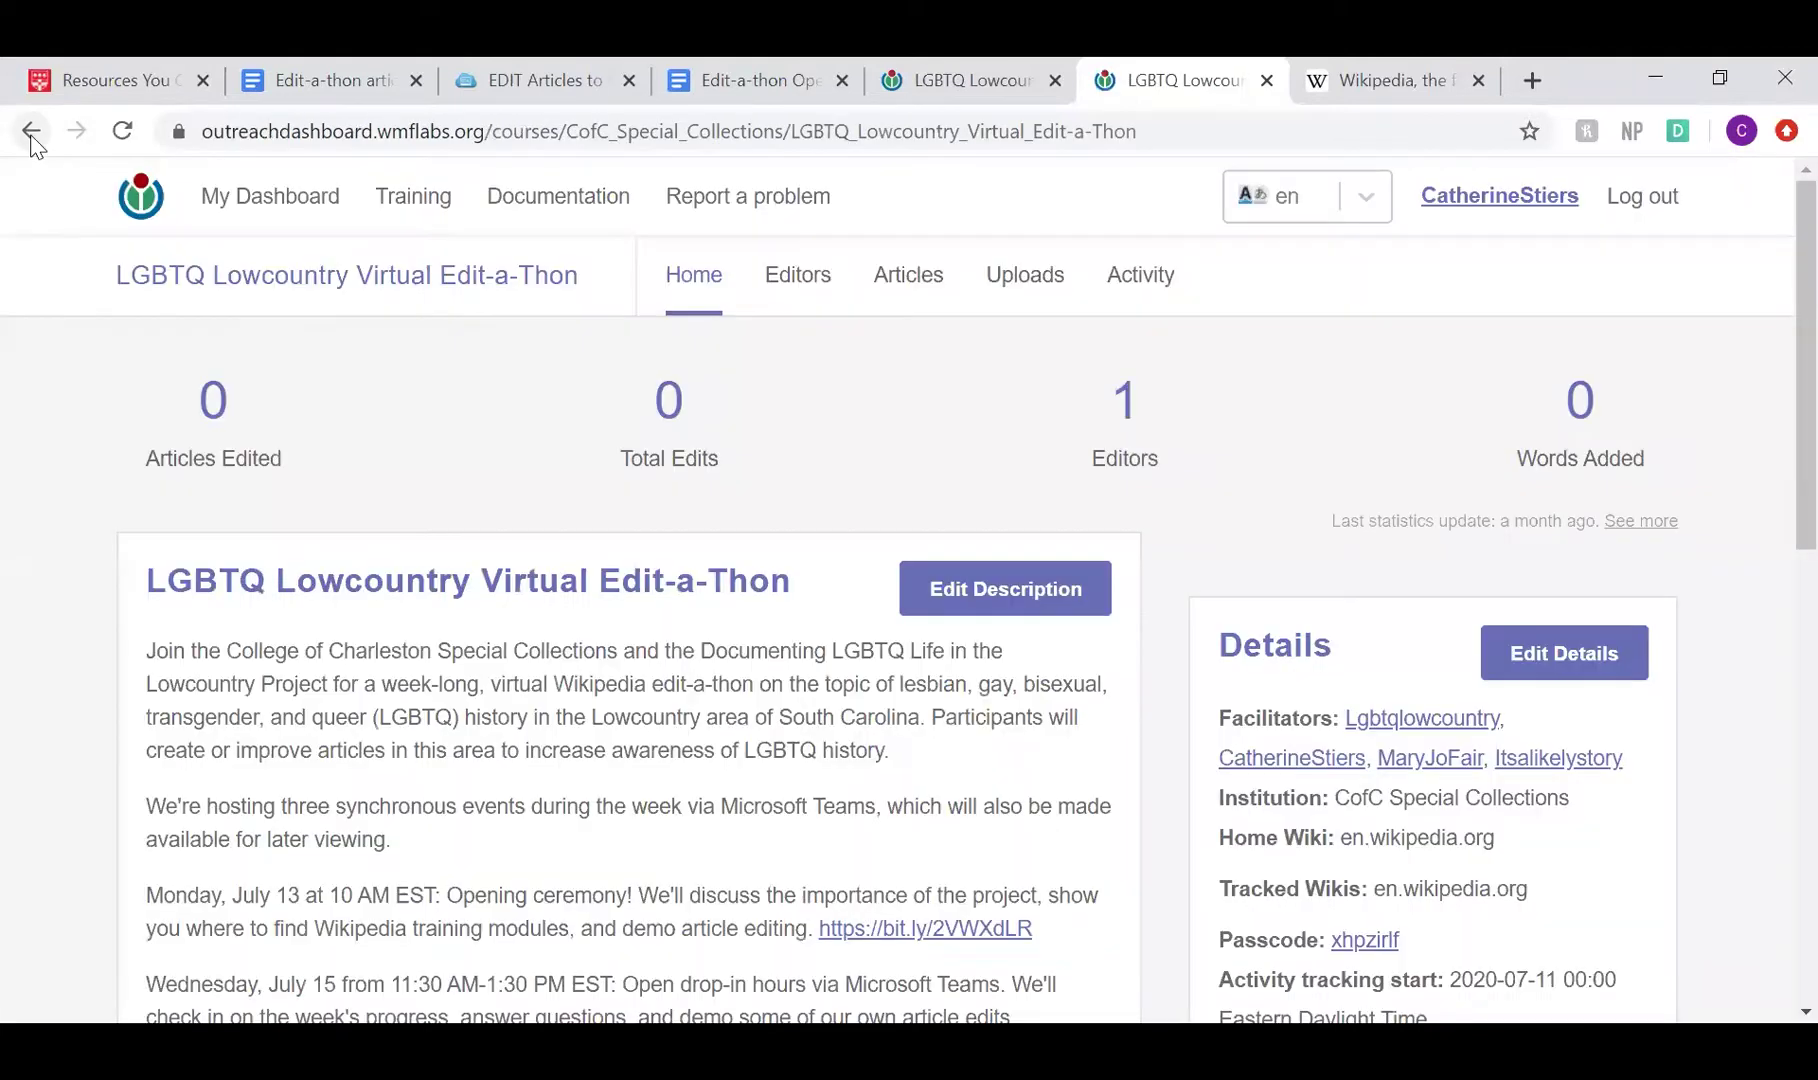
{"action": "left_click", "coordinate": [30, 131]}
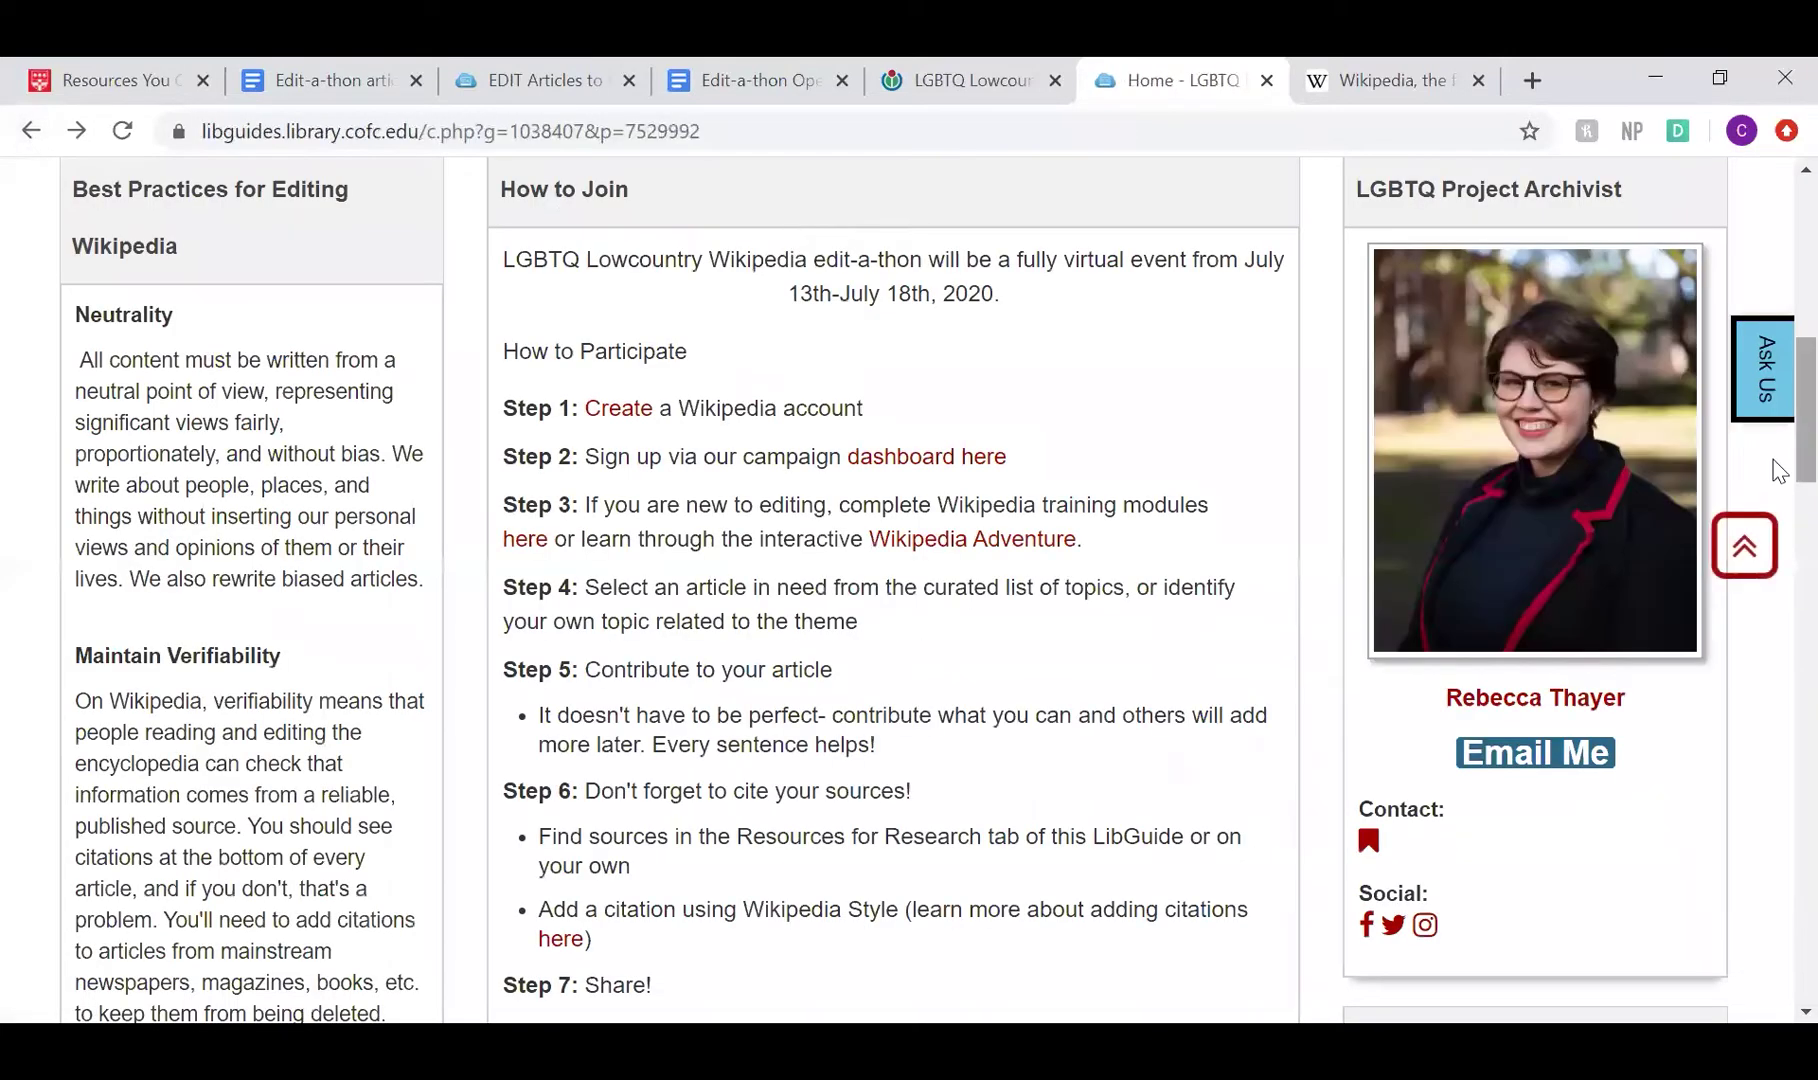
Open the guide's Articles to Edit page and examine the suggested topics, their source links and the editing tips.
{"action": "left_click_drag", "start_coordinate": [1806, 467], "coordinate": [1806, 333]}
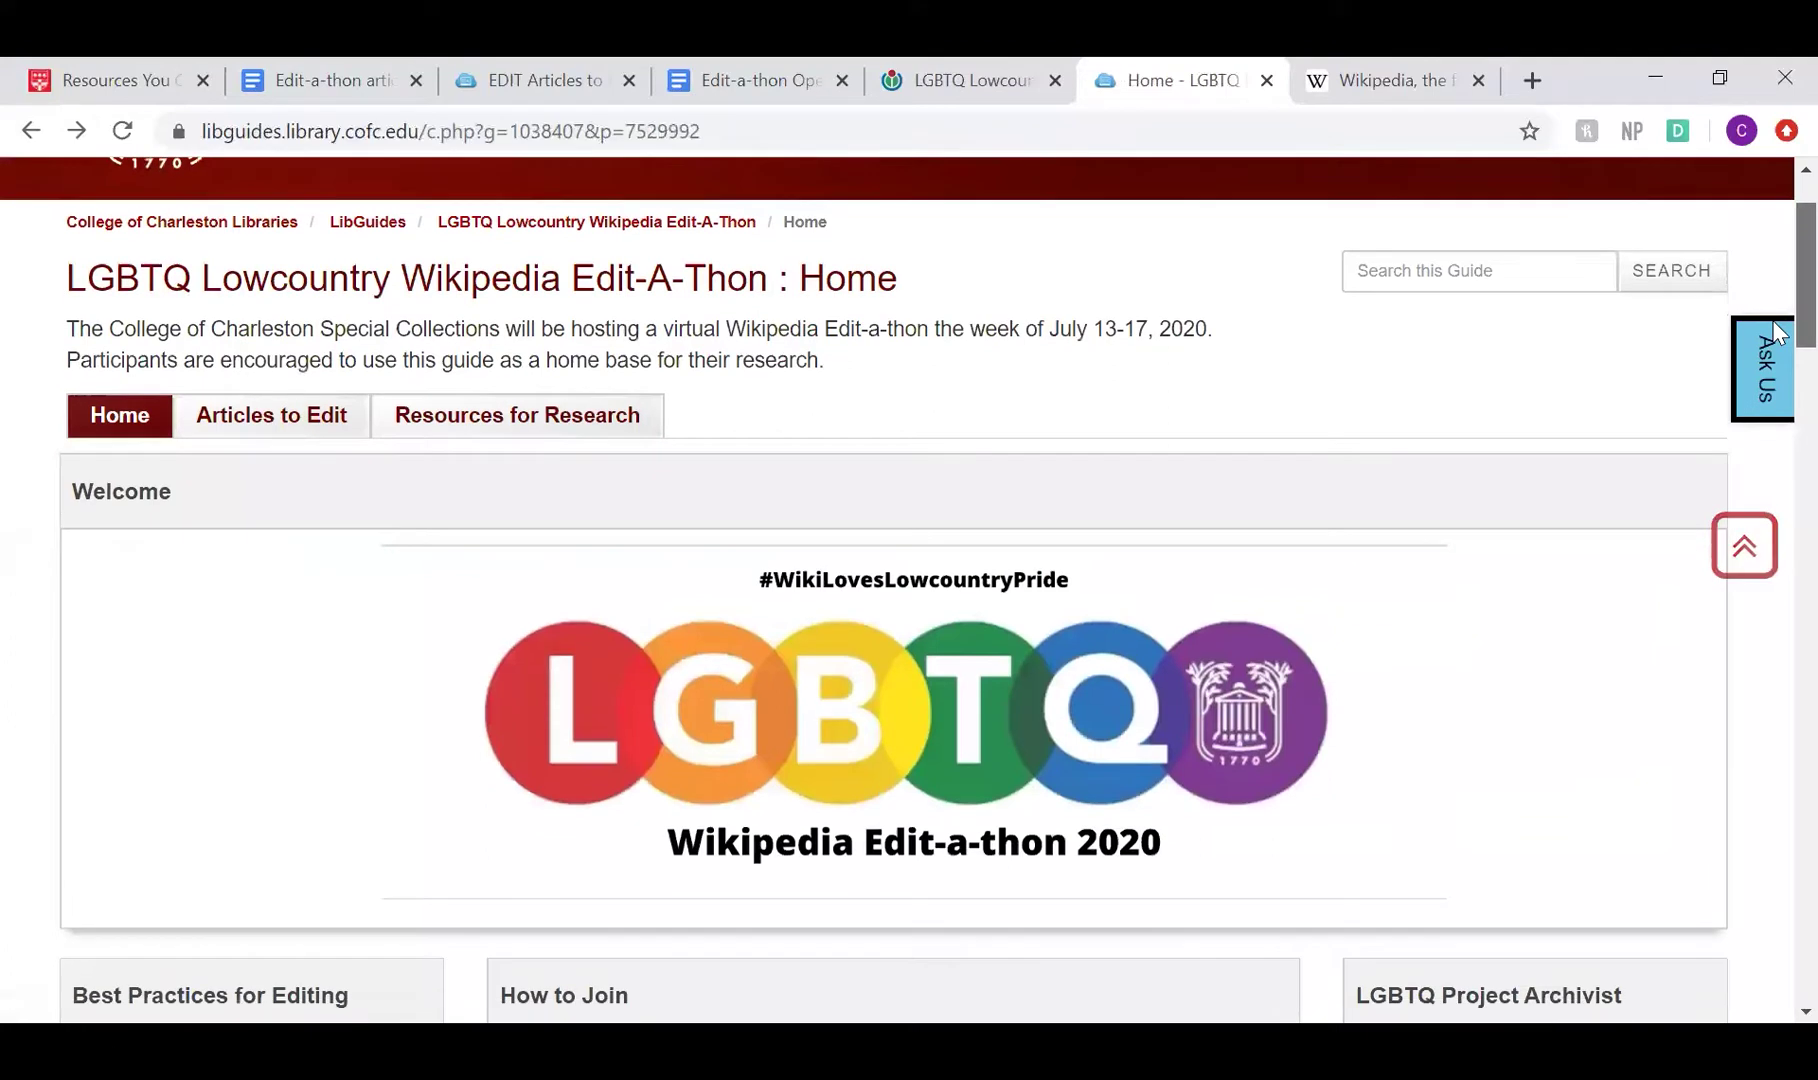
{"action": "left_click", "coordinate": [286, 438]}
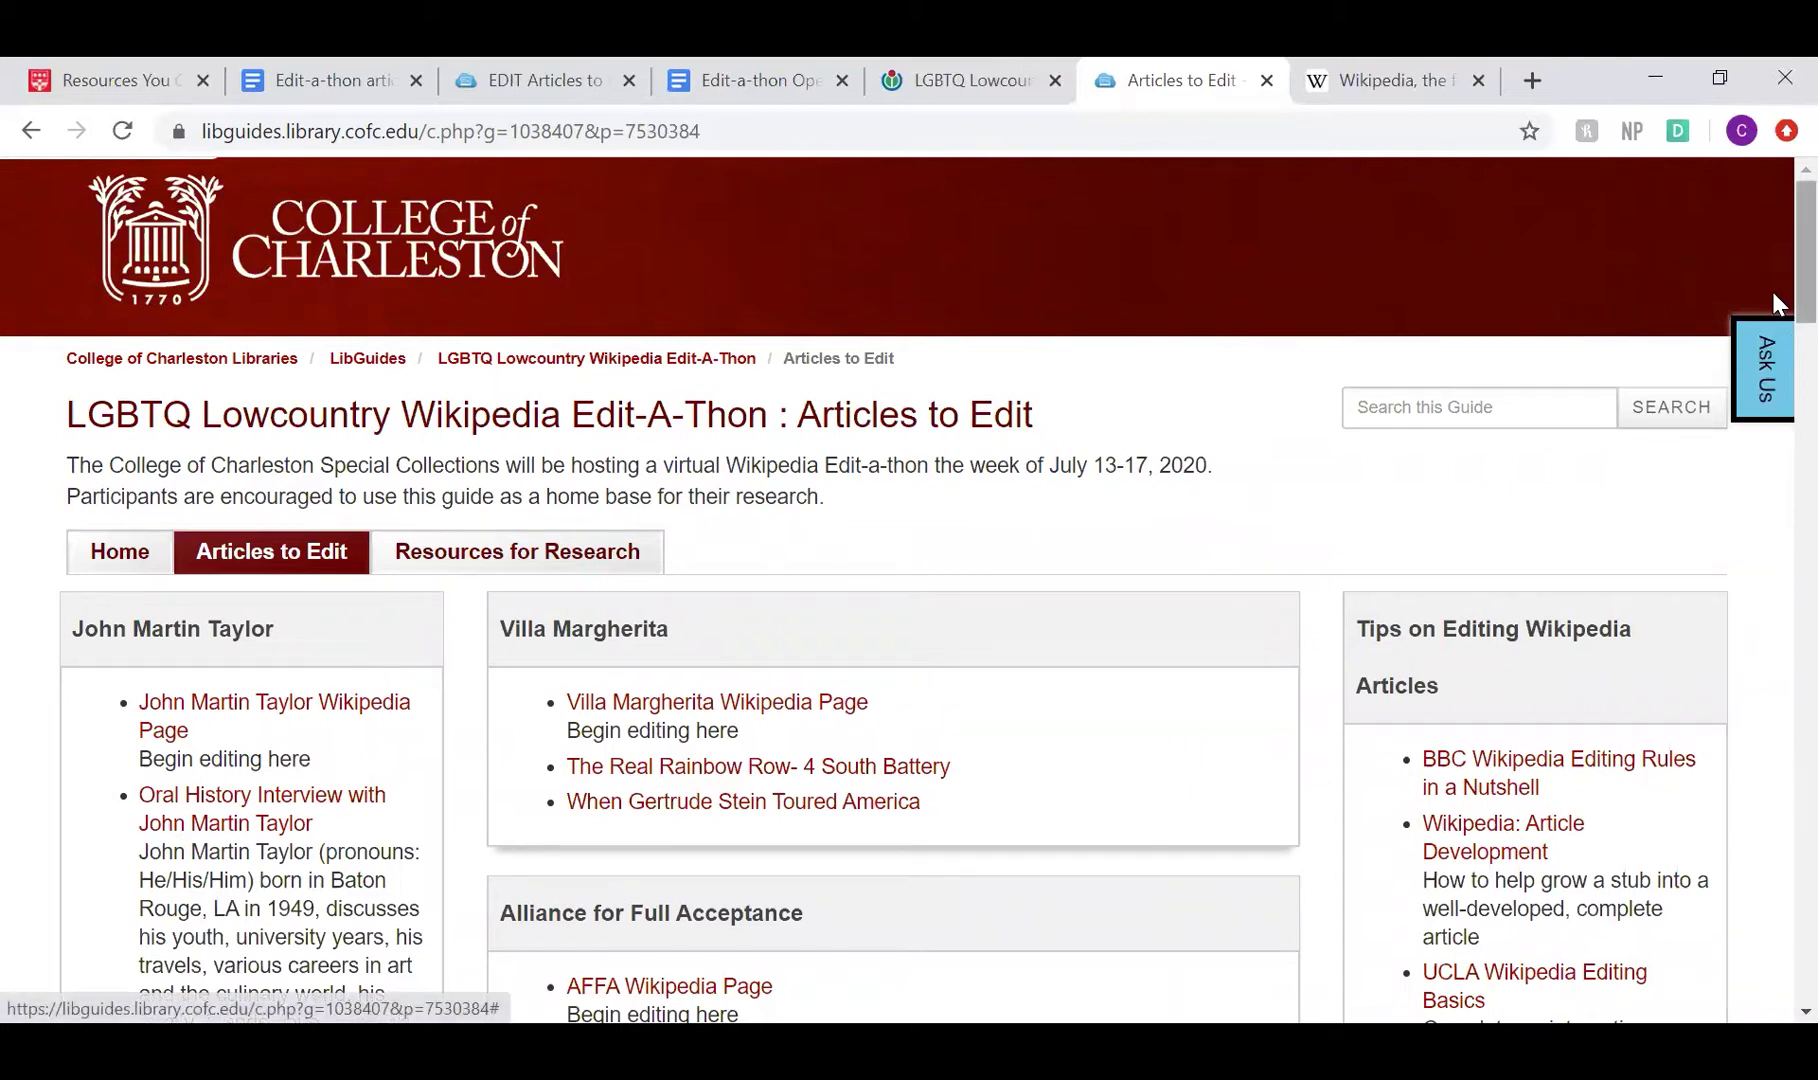
{"action": "scroll", "coordinate": [1773, 290], "scroll_direction": "down", "scroll_amount": 2}
{"action": "scroll", "coordinate": [1775, 320], "scroll_direction": "down", "scroll_amount": 3}
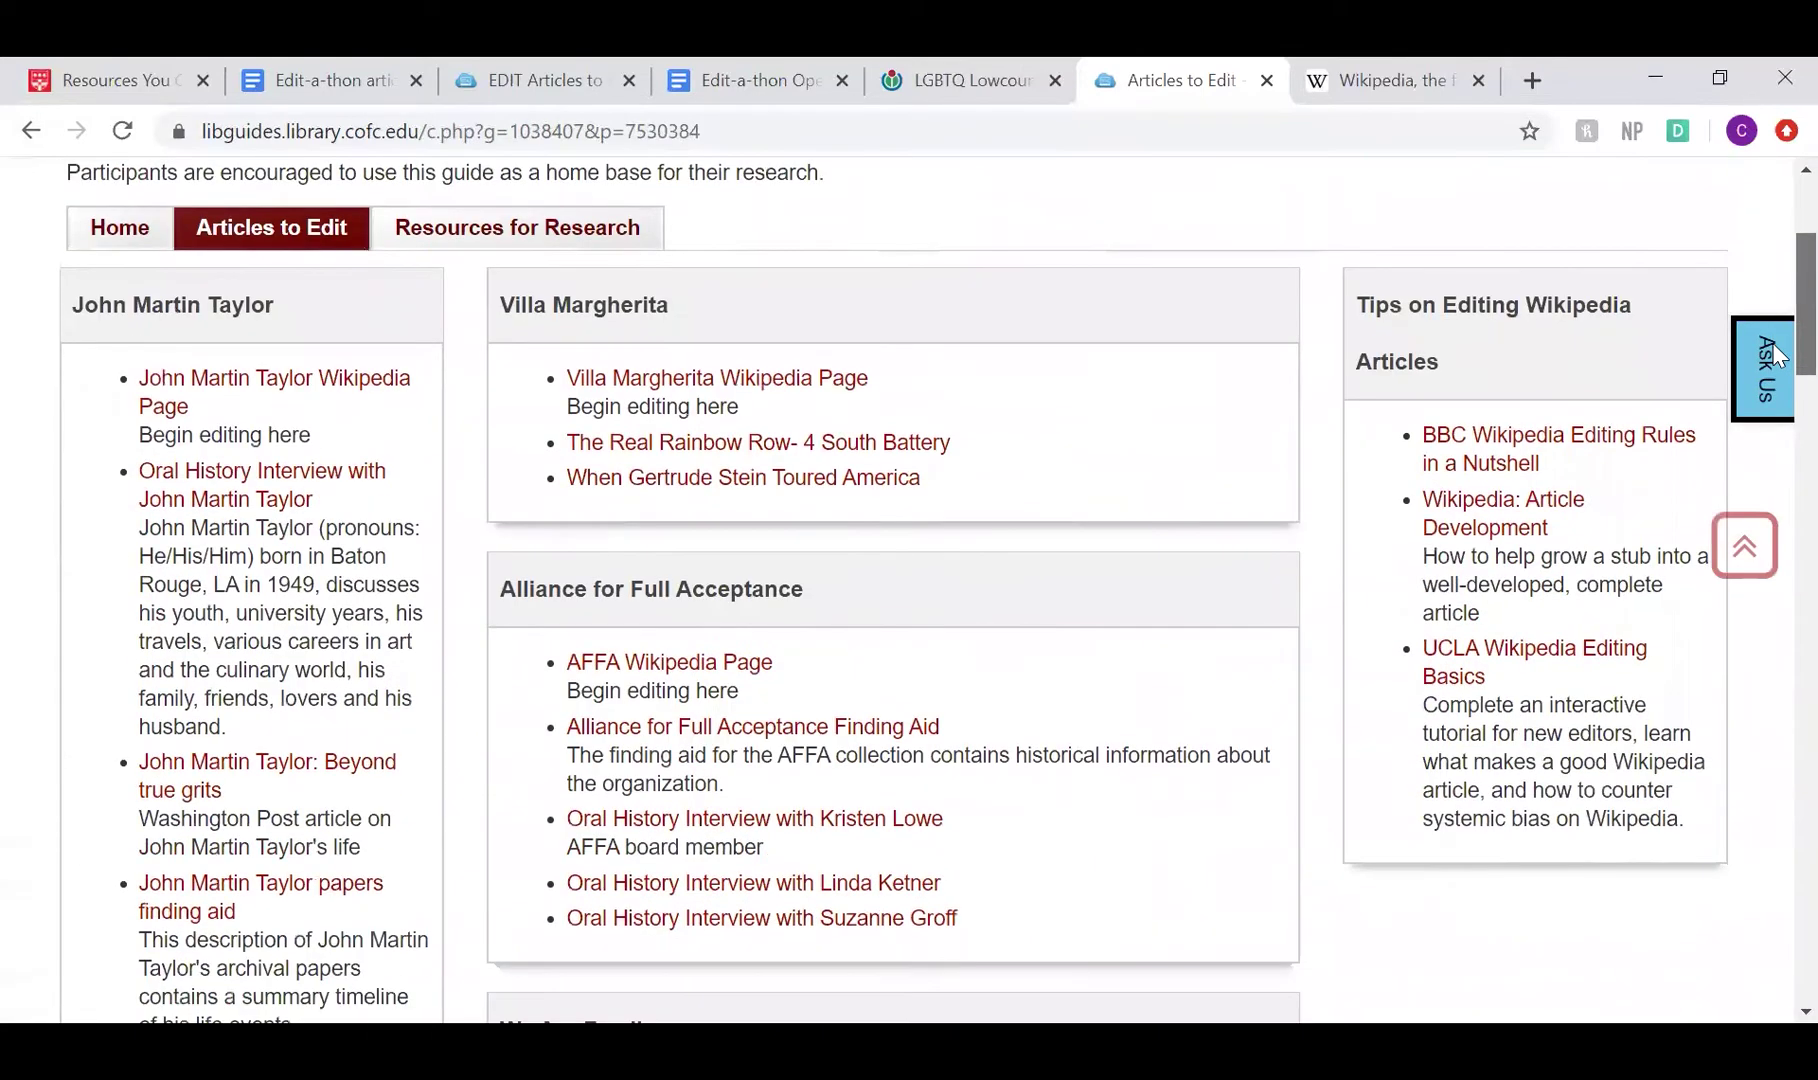
{"action": "scroll", "coordinate": [1773, 352], "scroll_direction": "down", "scroll_amount": 1}
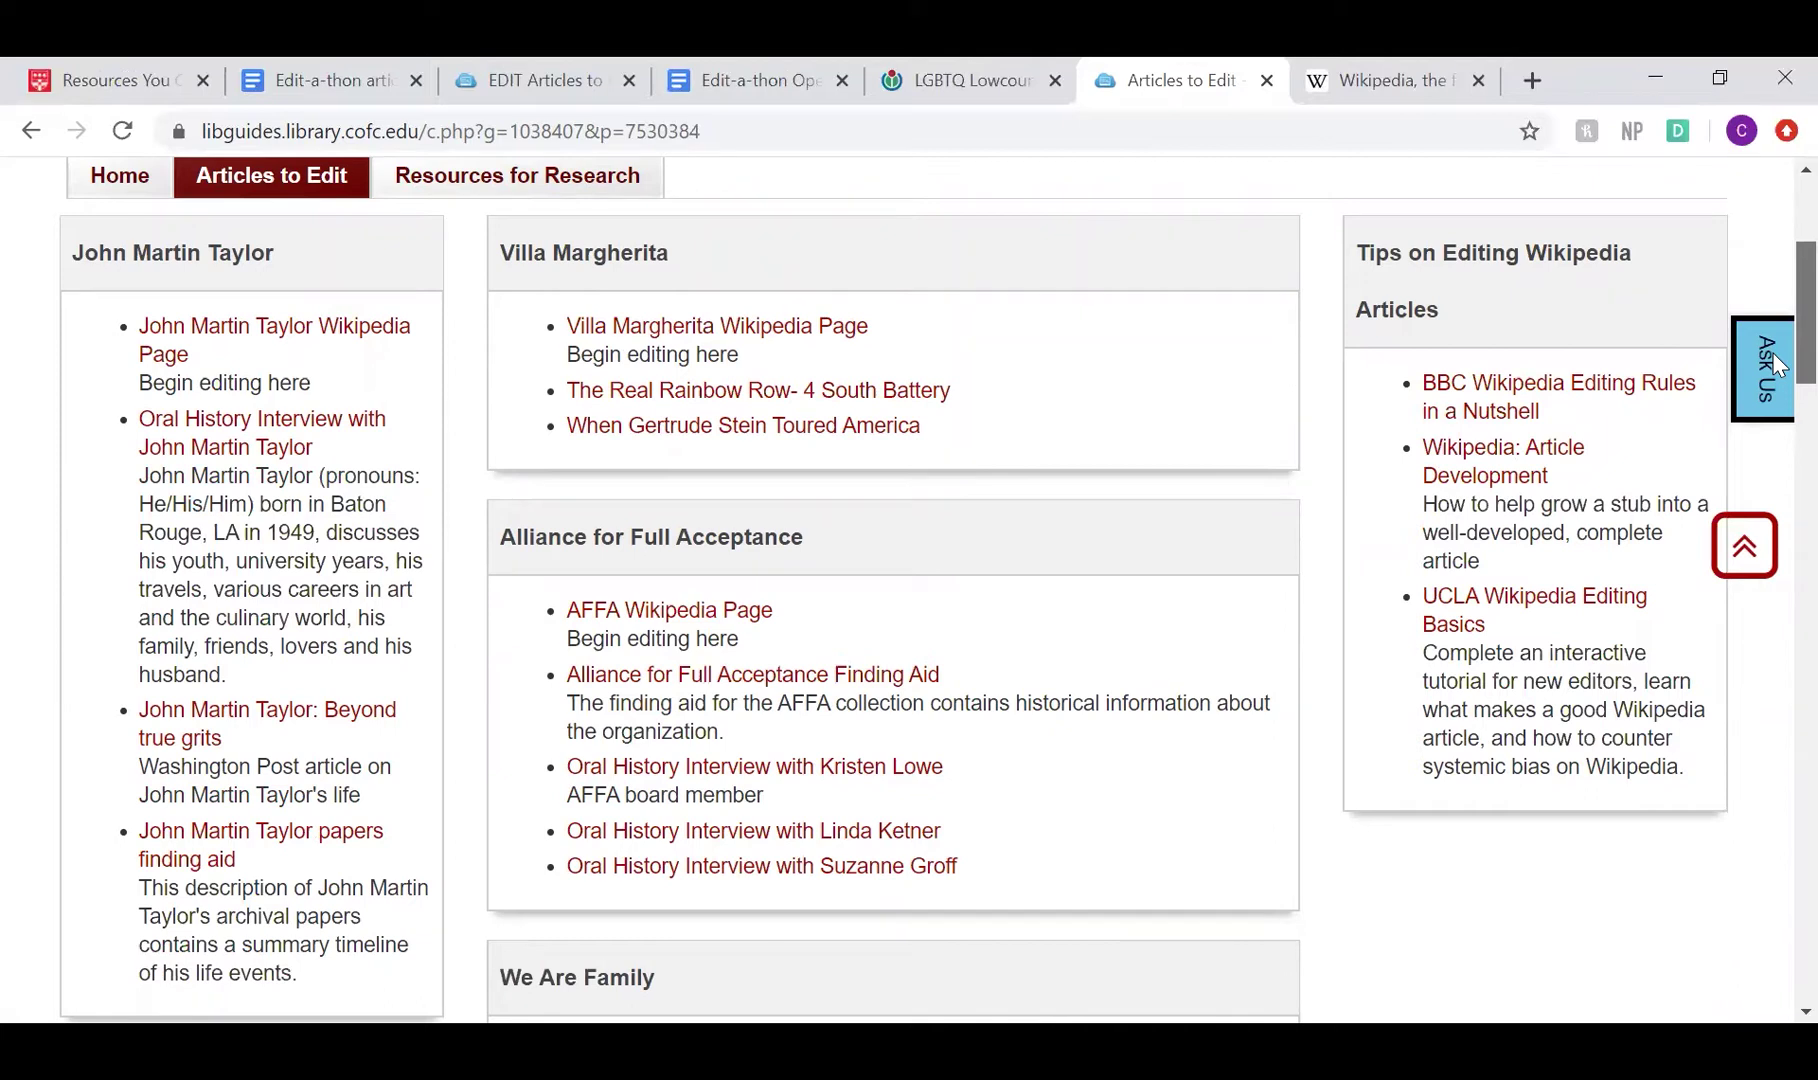
{"action": "scroll", "coordinate": [1773, 352], "scroll_direction": "down", "scroll_amount": 1}
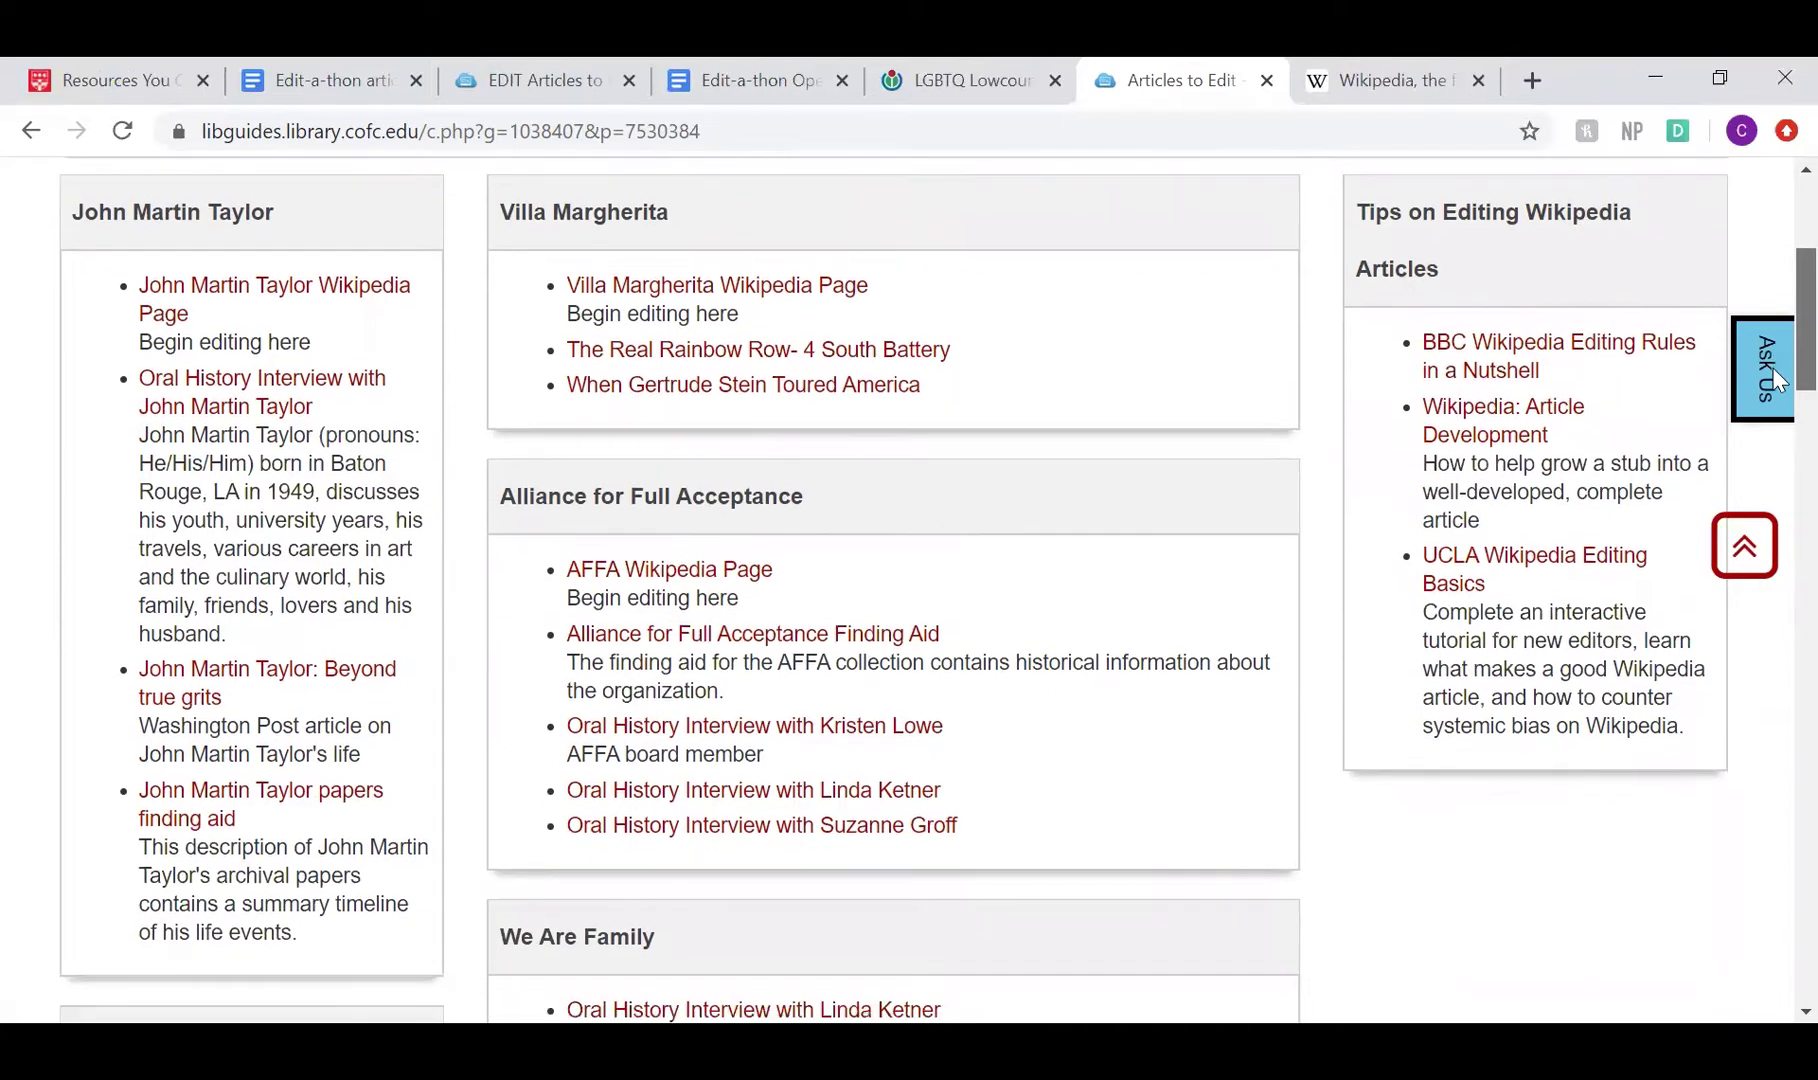
{"action": "scroll", "coordinate": [1773, 373], "scroll_direction": "down", "scroll_amount": 1}
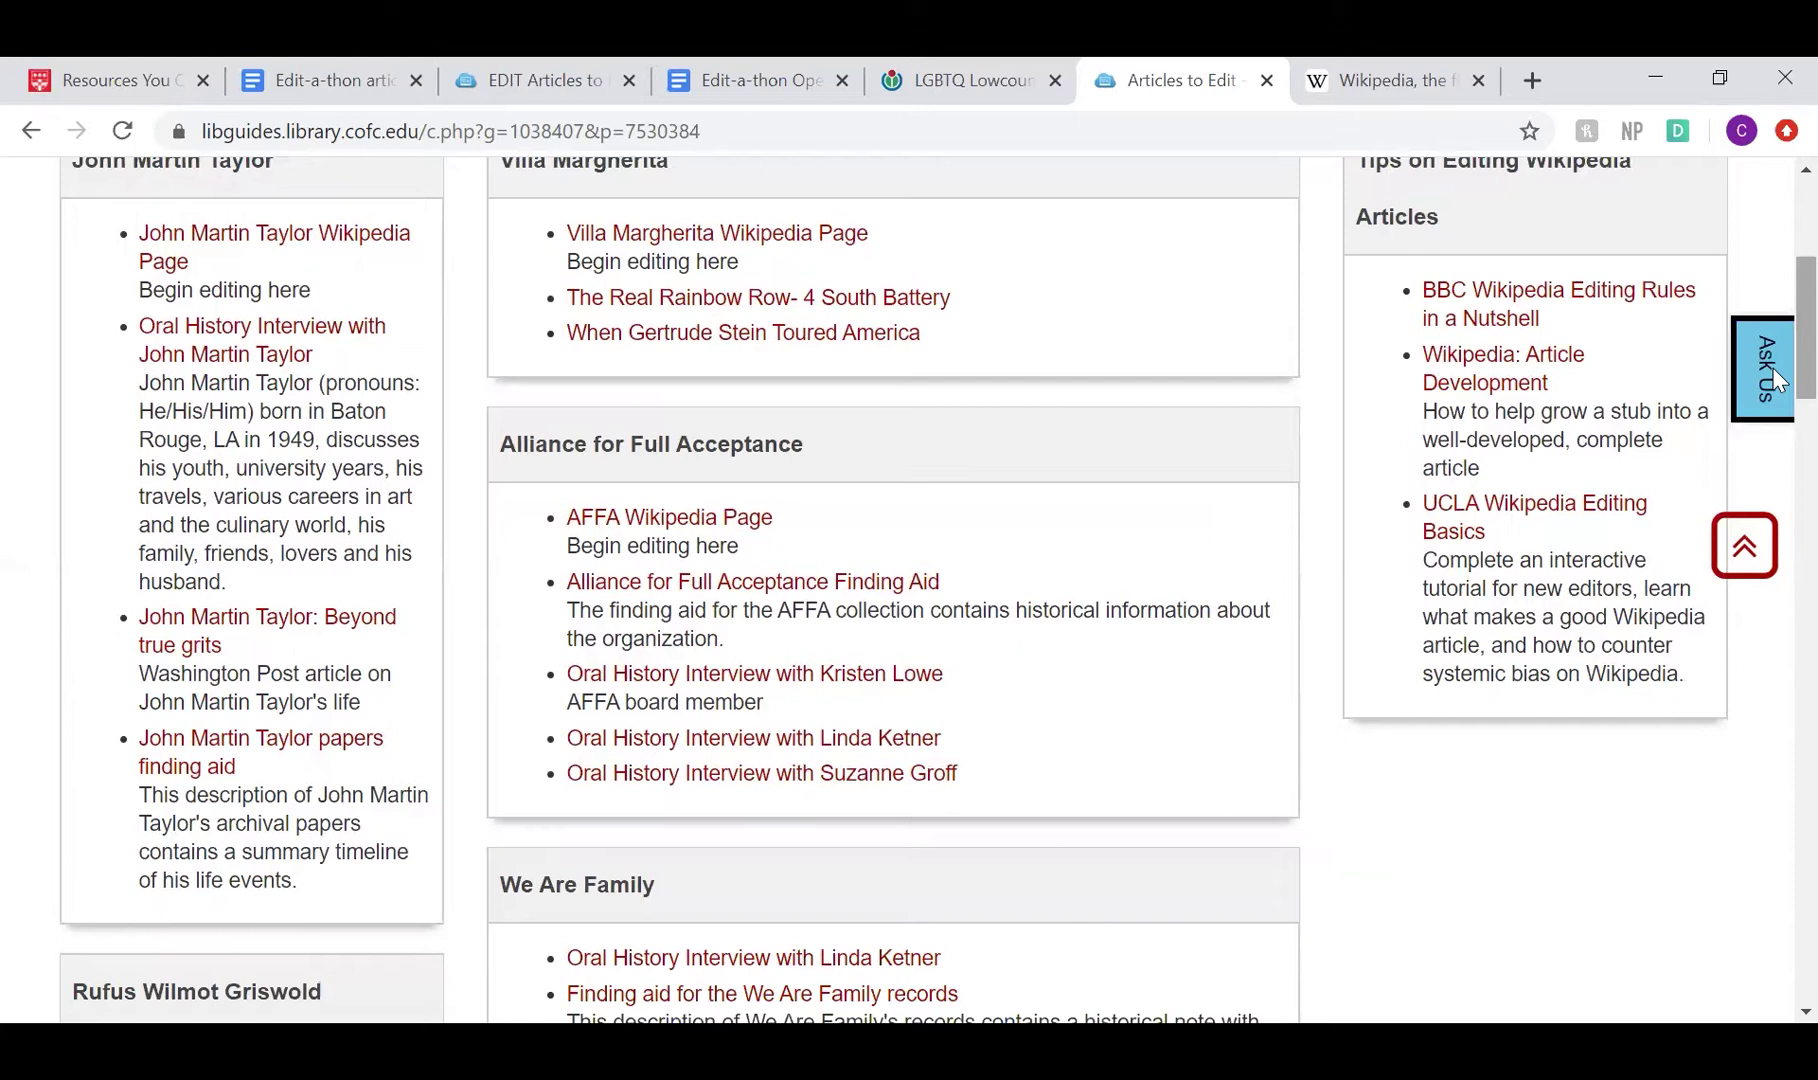
{"action": "scroll", "coordinate": [1778, 297], "scroll_direction": "up", "scroll_amount": 3}
{"action": "scroll", "coordinate": [1778, 297], "scroll_direction": "up", "scroll_amount": 2}
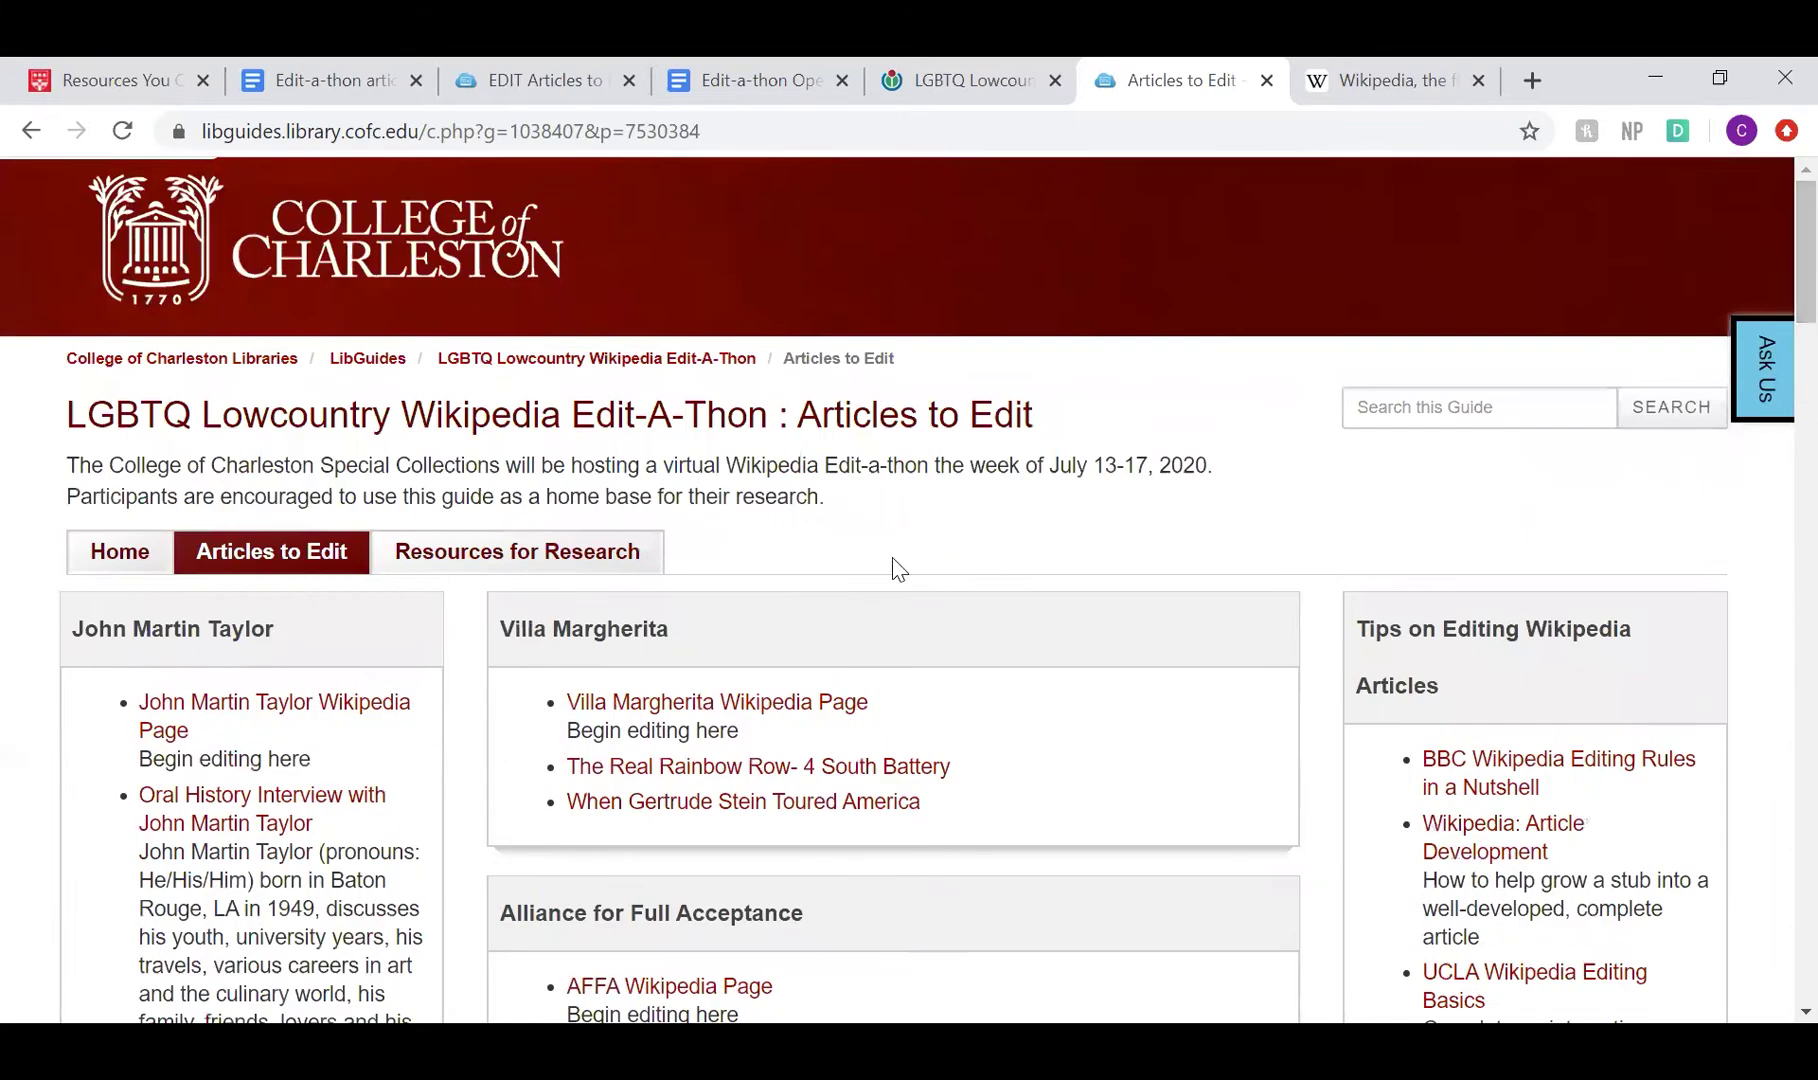
Open the guide's Resources for Research page and look through its databases and web resources.
{"action": "left_click", "coordinate": [570, 555]}
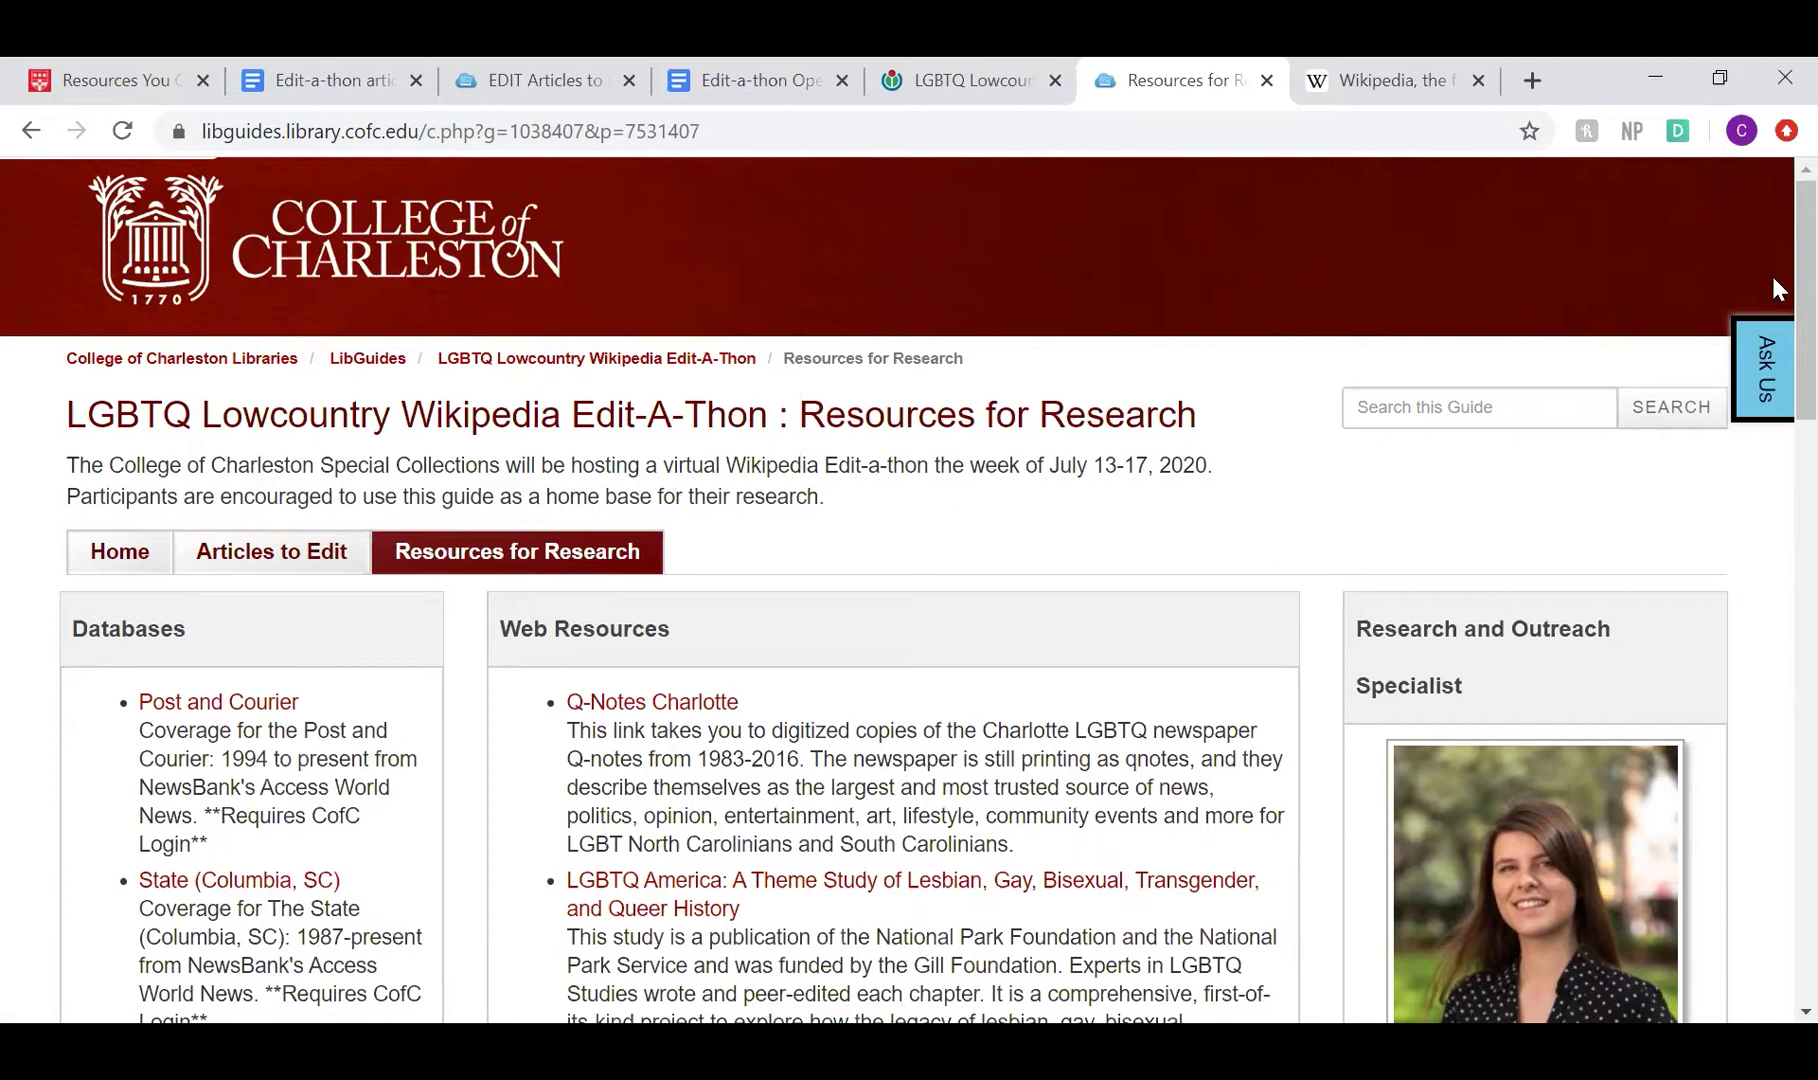
{"action": "scroll", "coordinate": [1776, 322], "scroll_direction": "down", "scroll_amount": 3}
{"action": "scroll", "coordinate": [1773, 340], "scroll_direction": "down", "scroll_amount": 2}
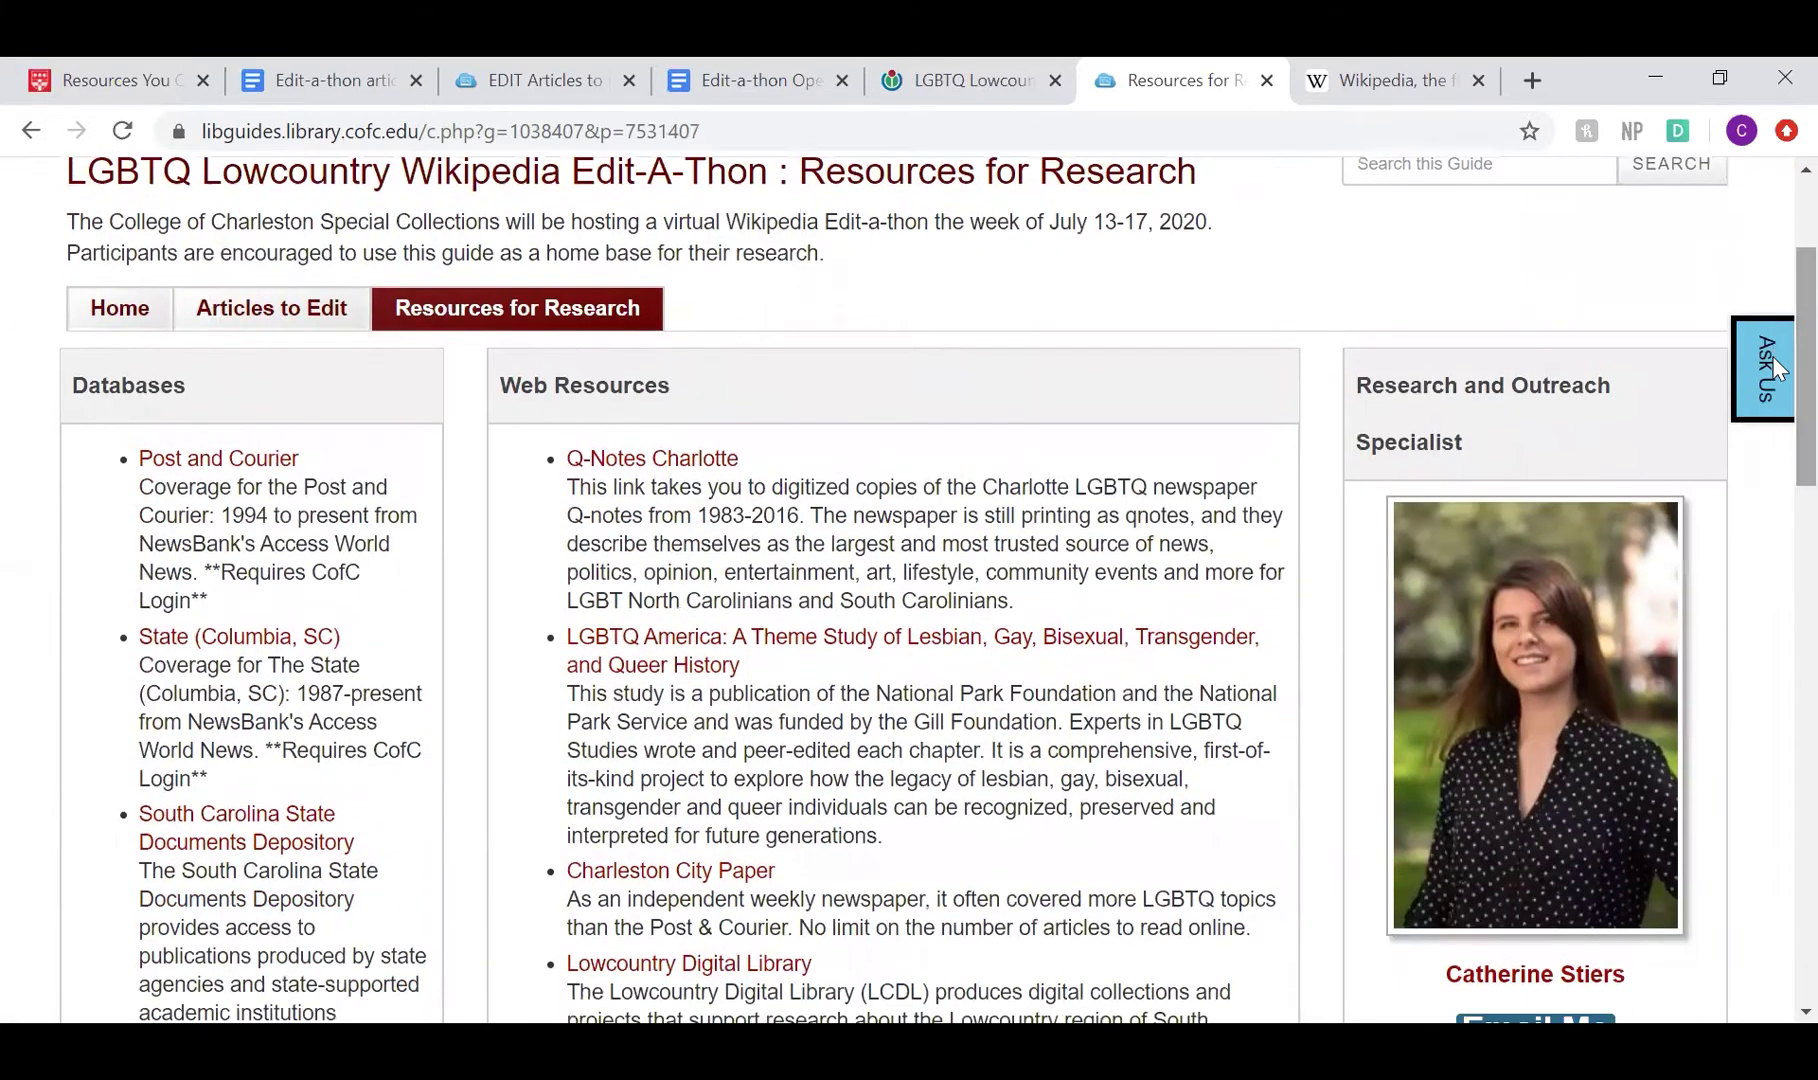
{"action": "scroll", "coordinate": [1773, 370], "scroll_direction": "down", "scroll_amount": 1}
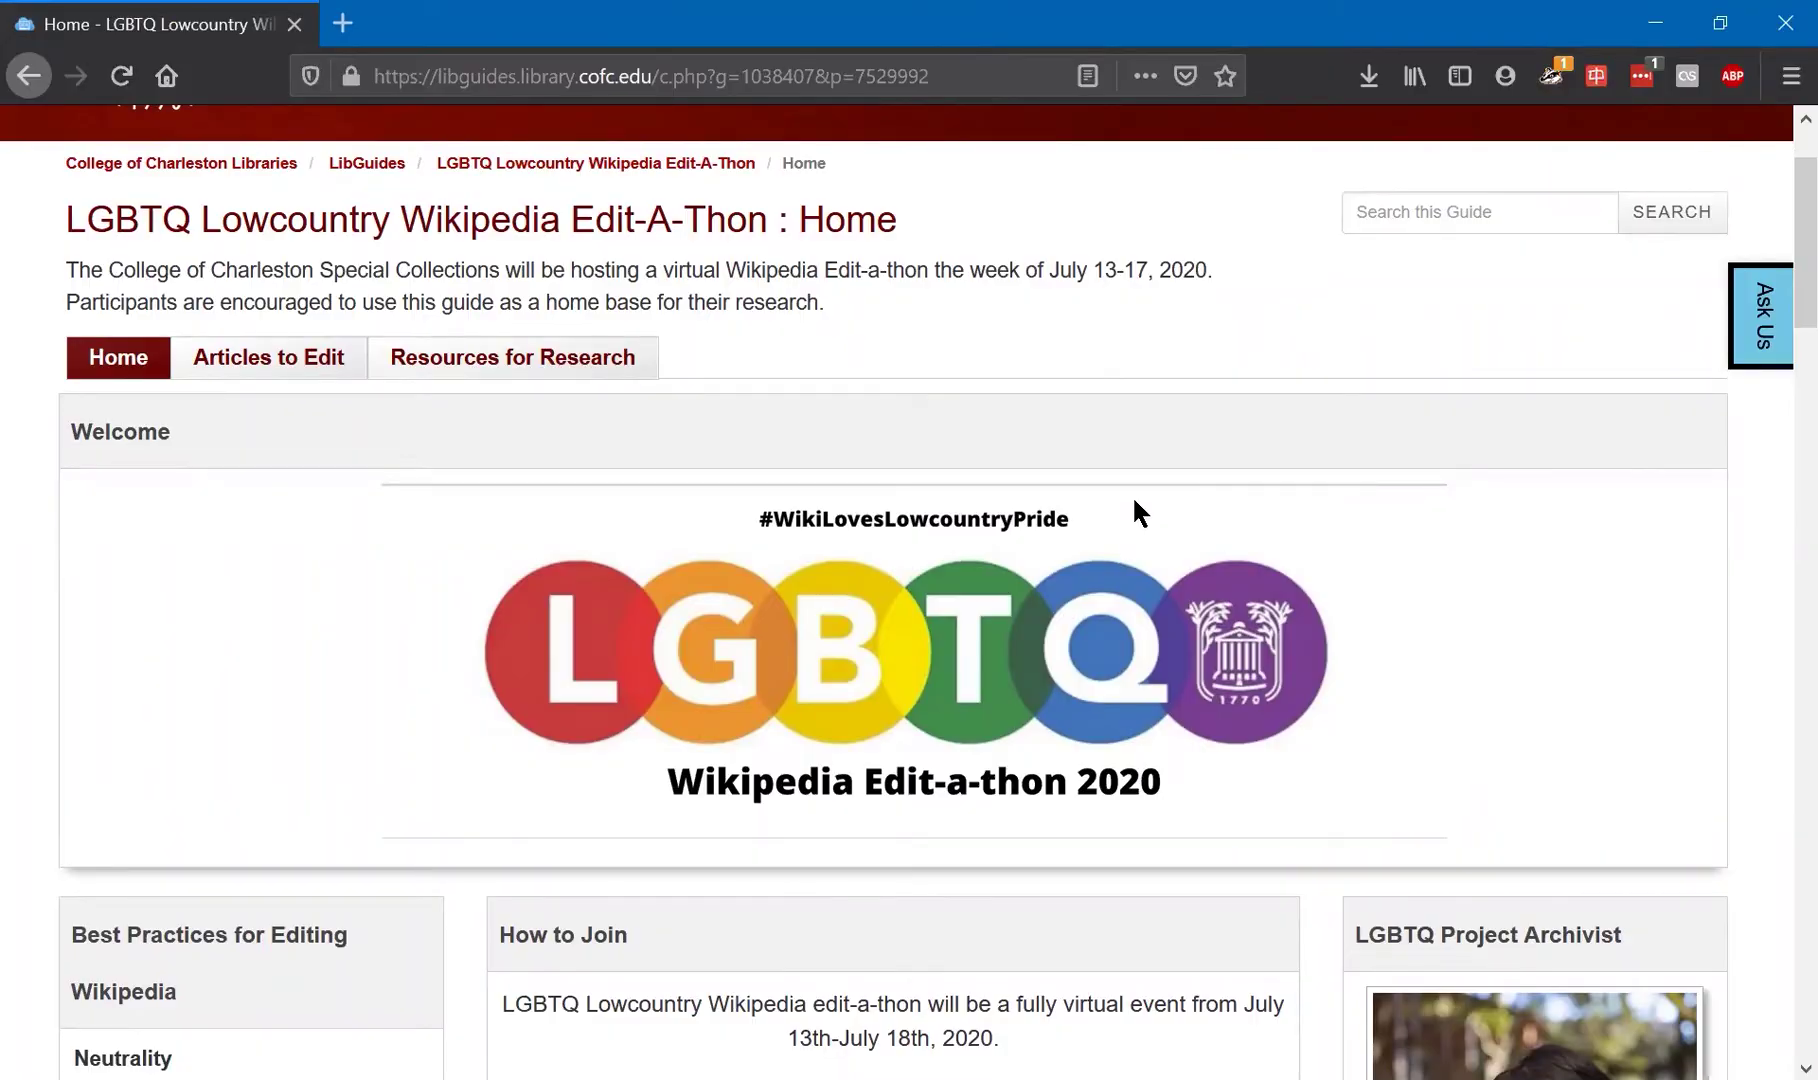
Open the campaign dashboard from the Step 2 link in a new tab and look through its list of available articles.
{"action": "scroll", "coordinate": [1132, 500], "scroll_direction": "down", "scroll_amount": 7}
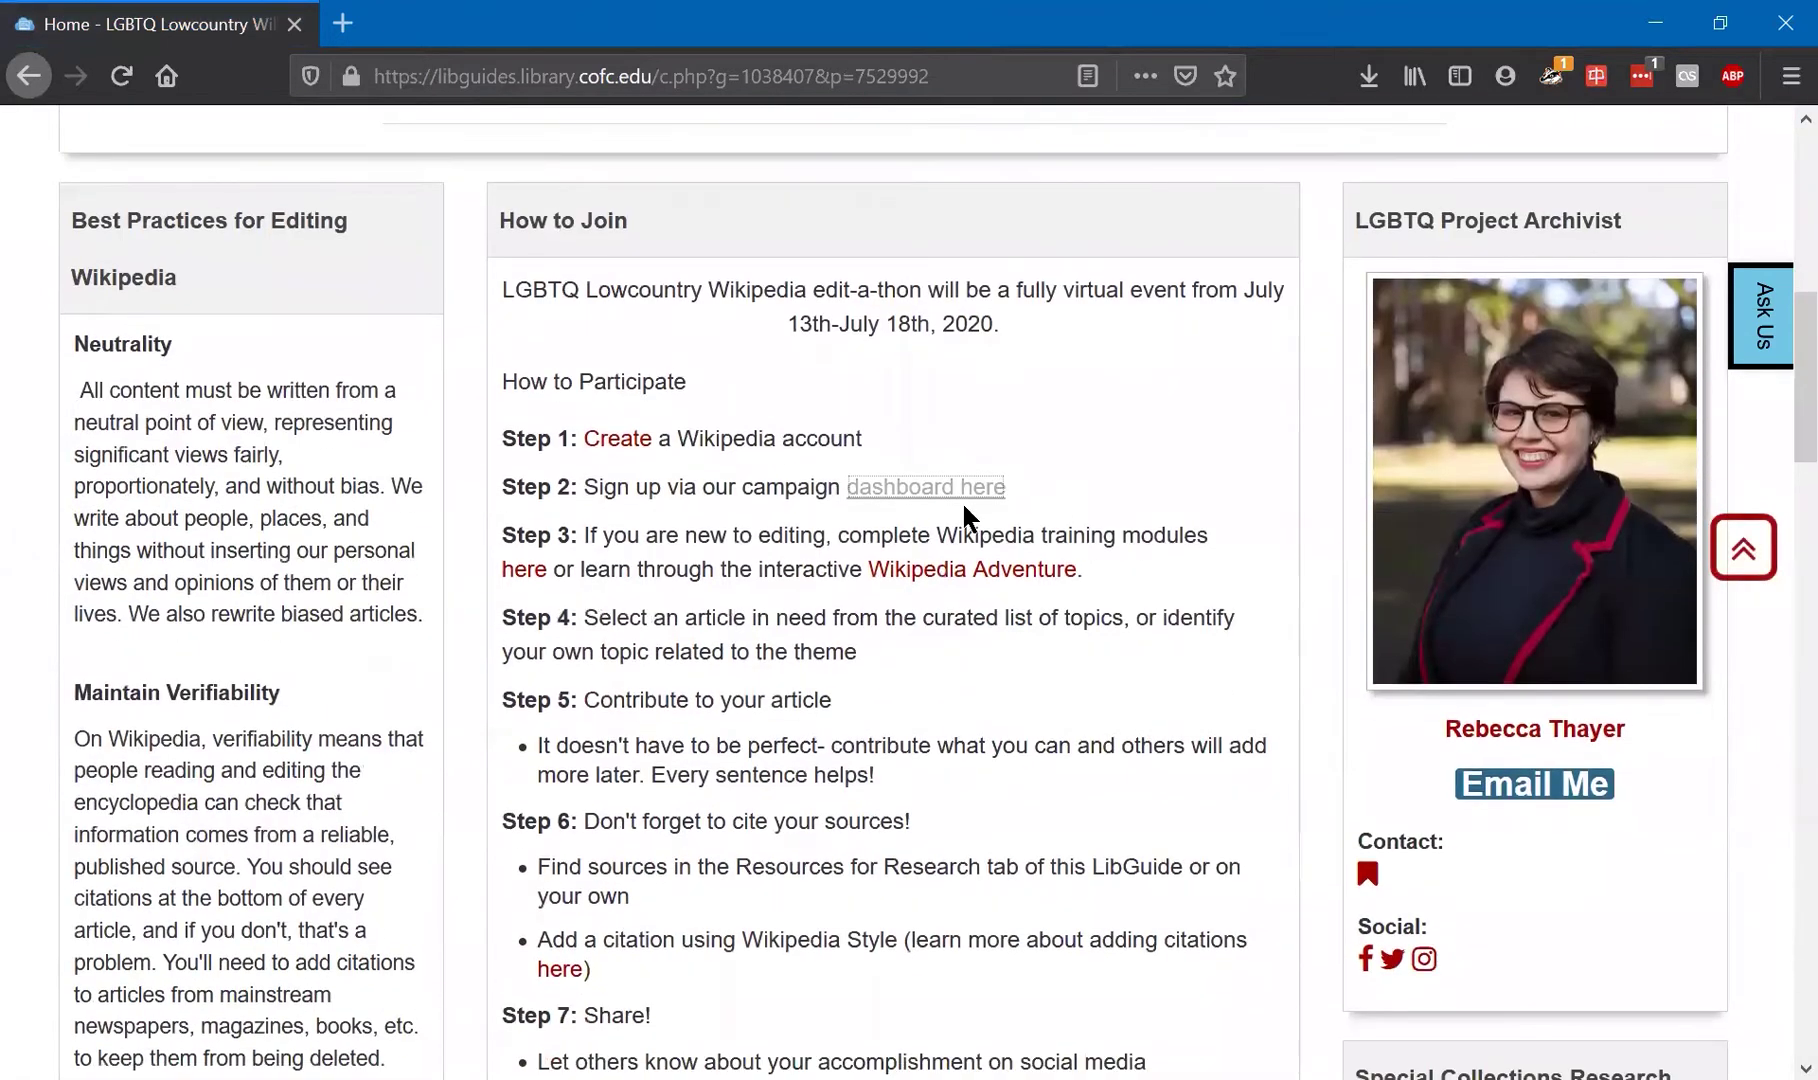
{"action": "right_click", "coordinate": [950, 490]}
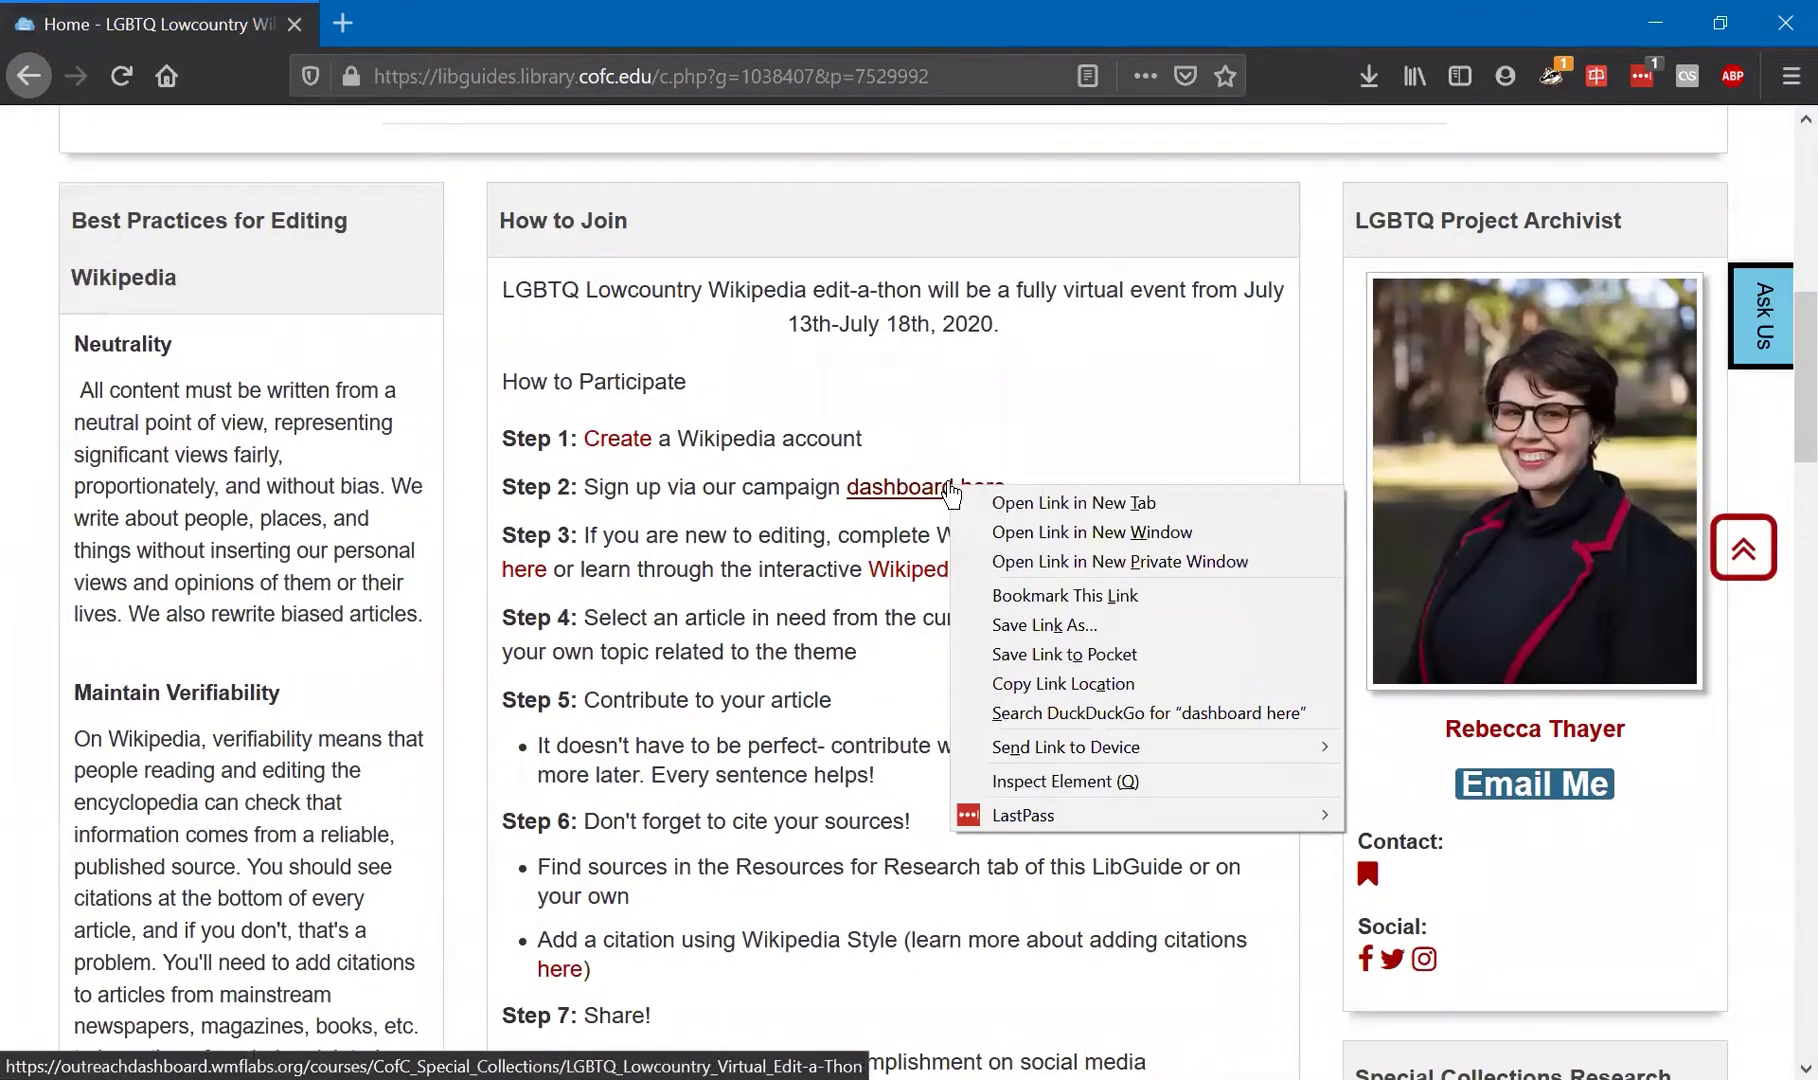
{"action": "left_click", "coordinate": [1000, 504]}
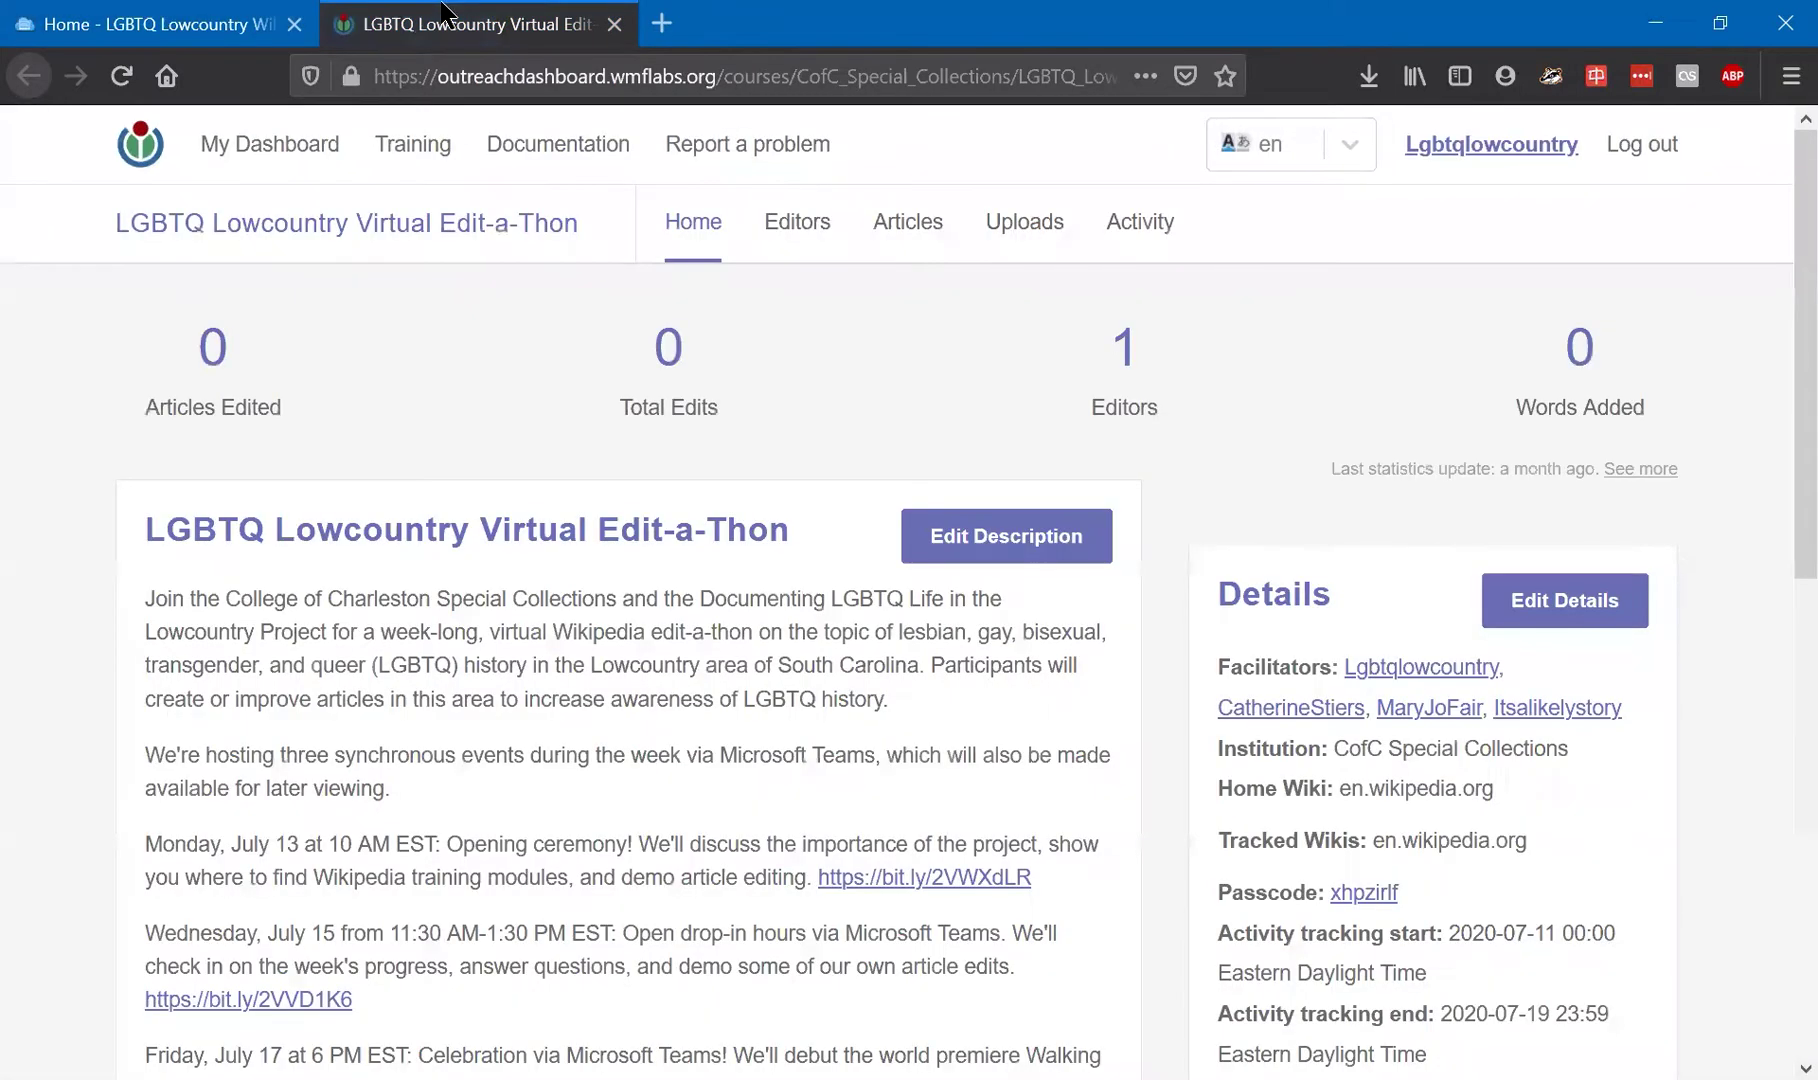
{"action": "left_click", "coordinate": [929, 250]}
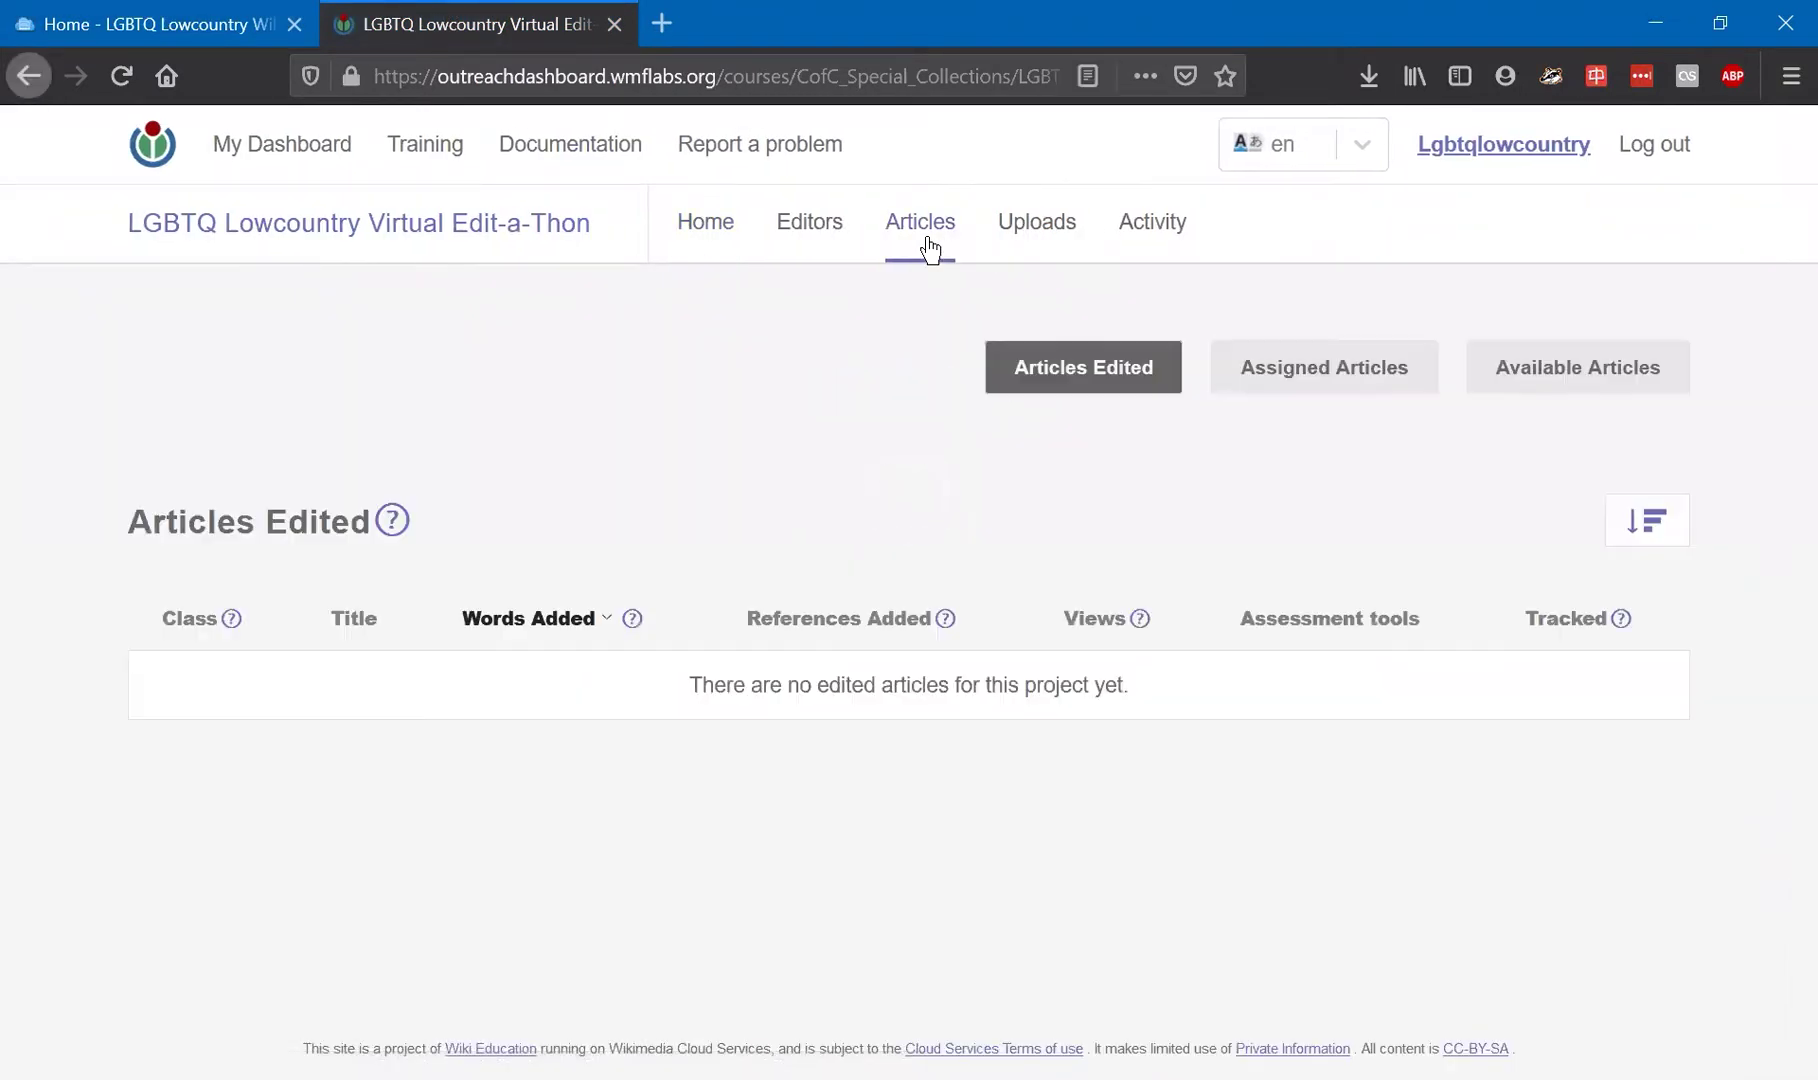
{"action": "left_click", "coordinate": [1477, 378]}
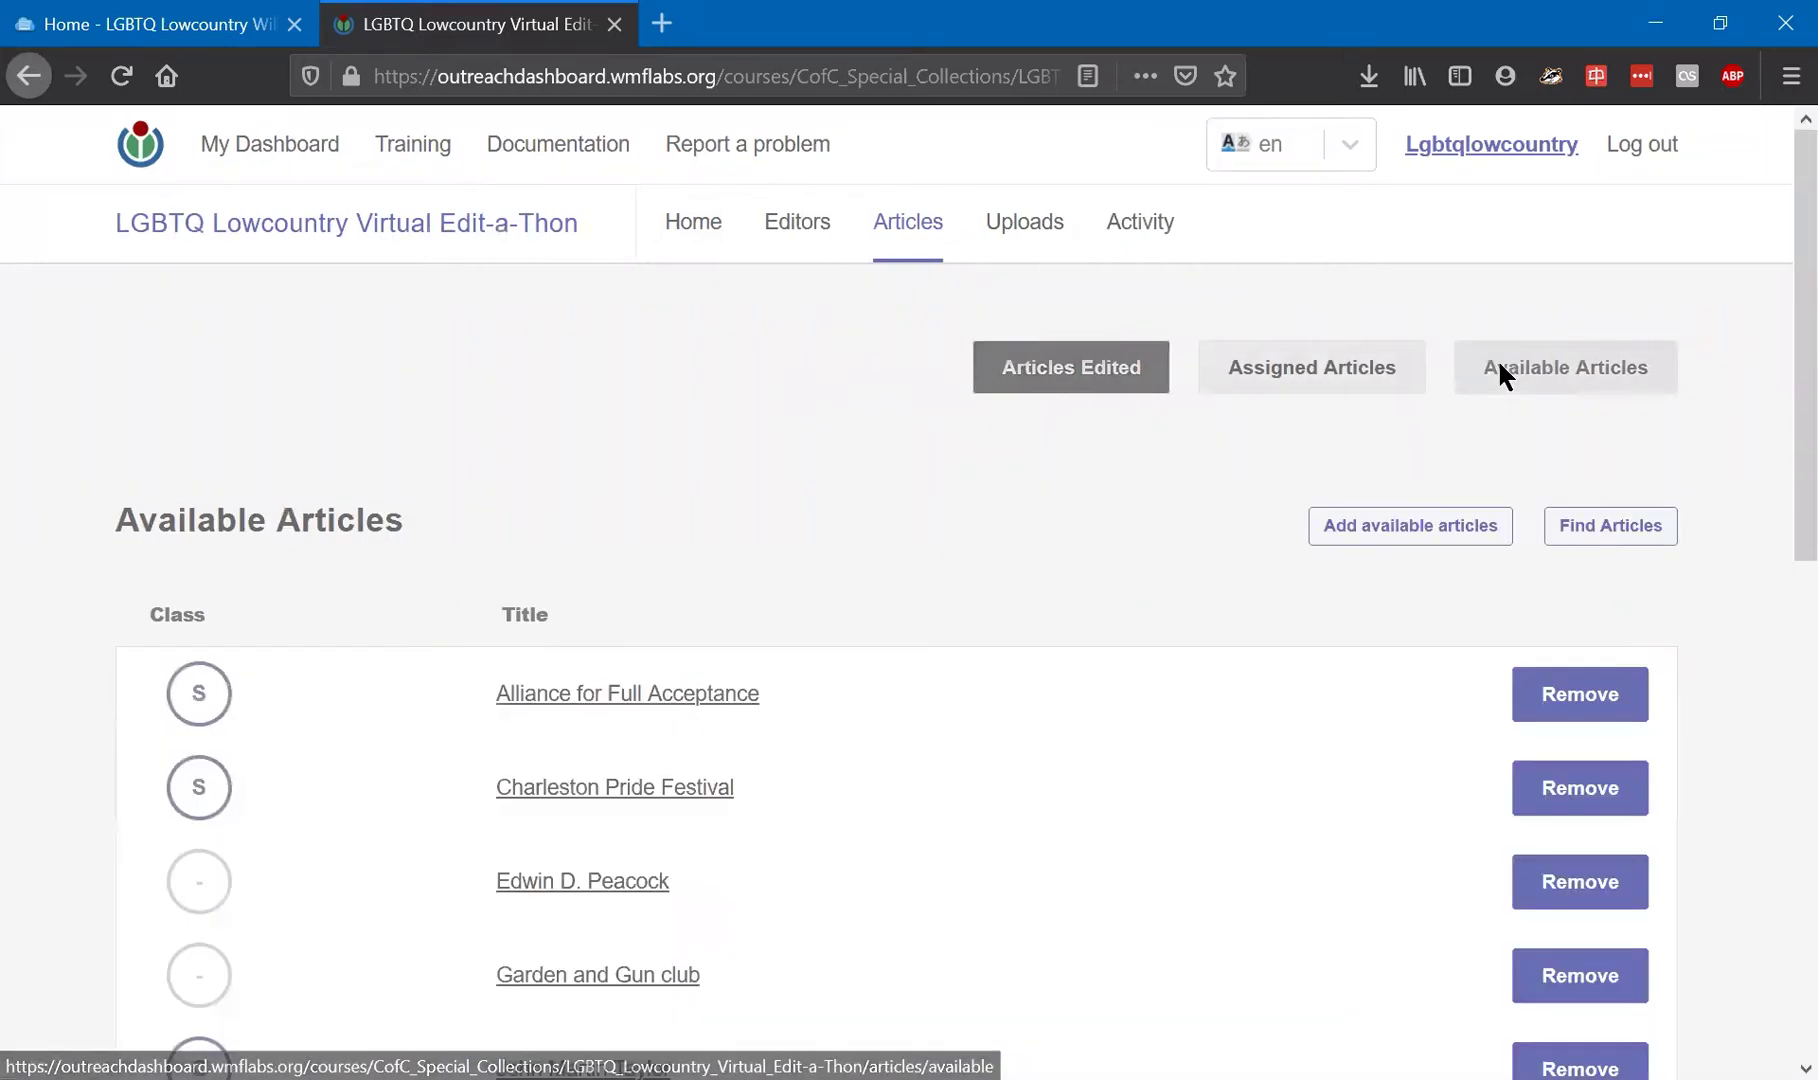
{"action": "scroll", "coordinate": [1134, 658], "scroll_direction": "down", "scroll_amount": 10}
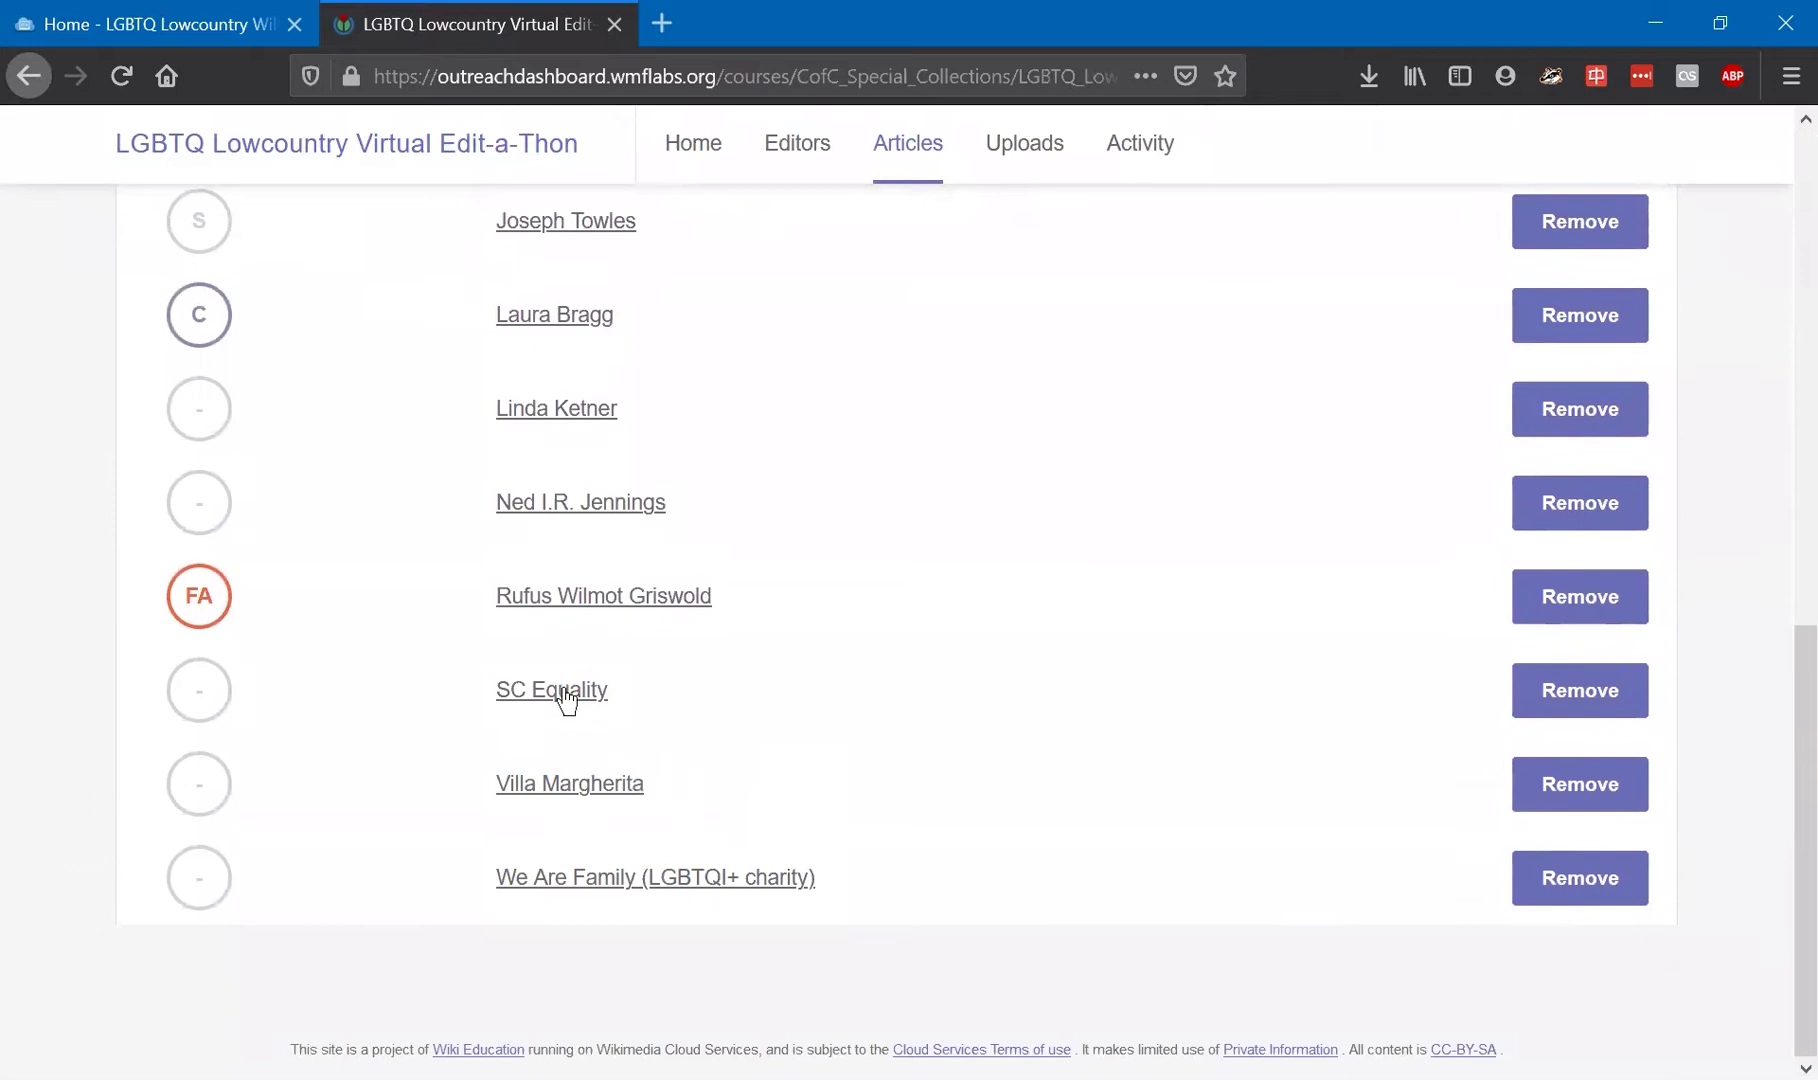
Open the SC Equality article from the available articles, skim it and highlight the History passage on the South Carolina Amendment 1 campaign.
{"action": "left_click", "coordinate": [563, 697]}
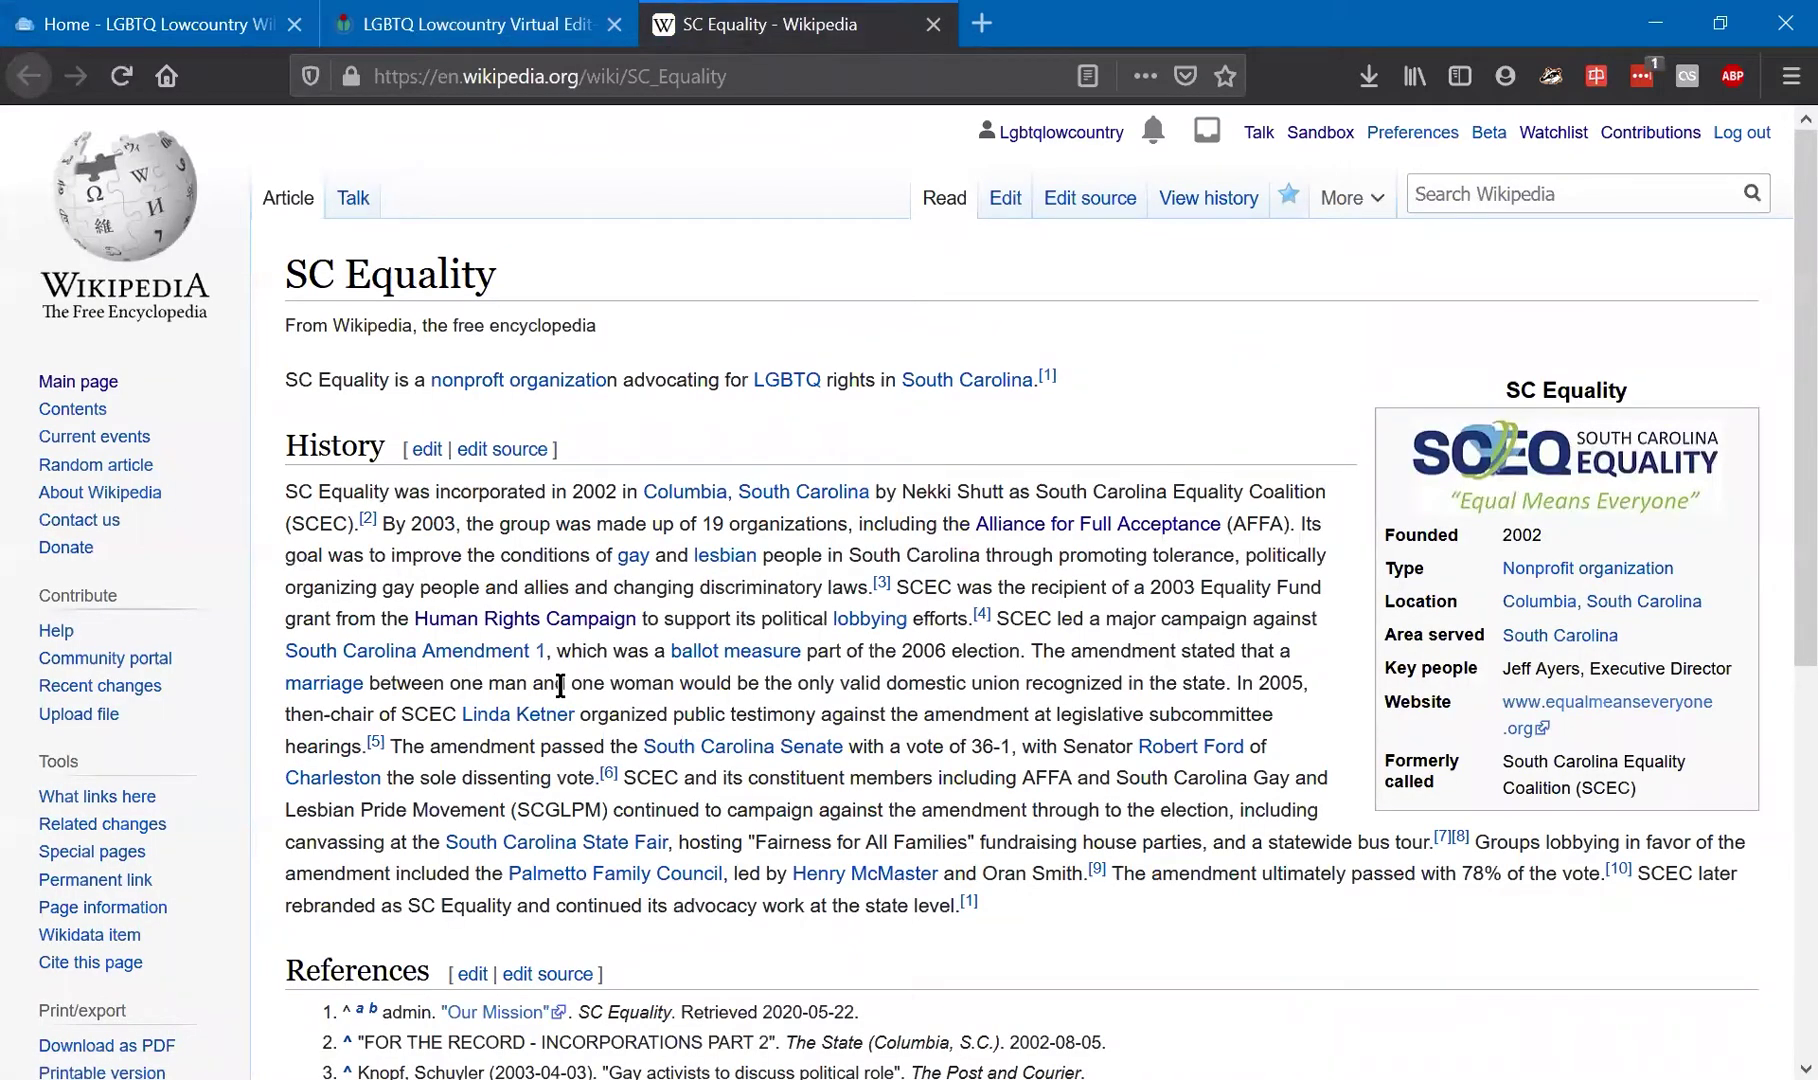
{"action": "scroll", "coordinate": [1050, 460], "scroll_direction": "down", "scroll_amount": 2}
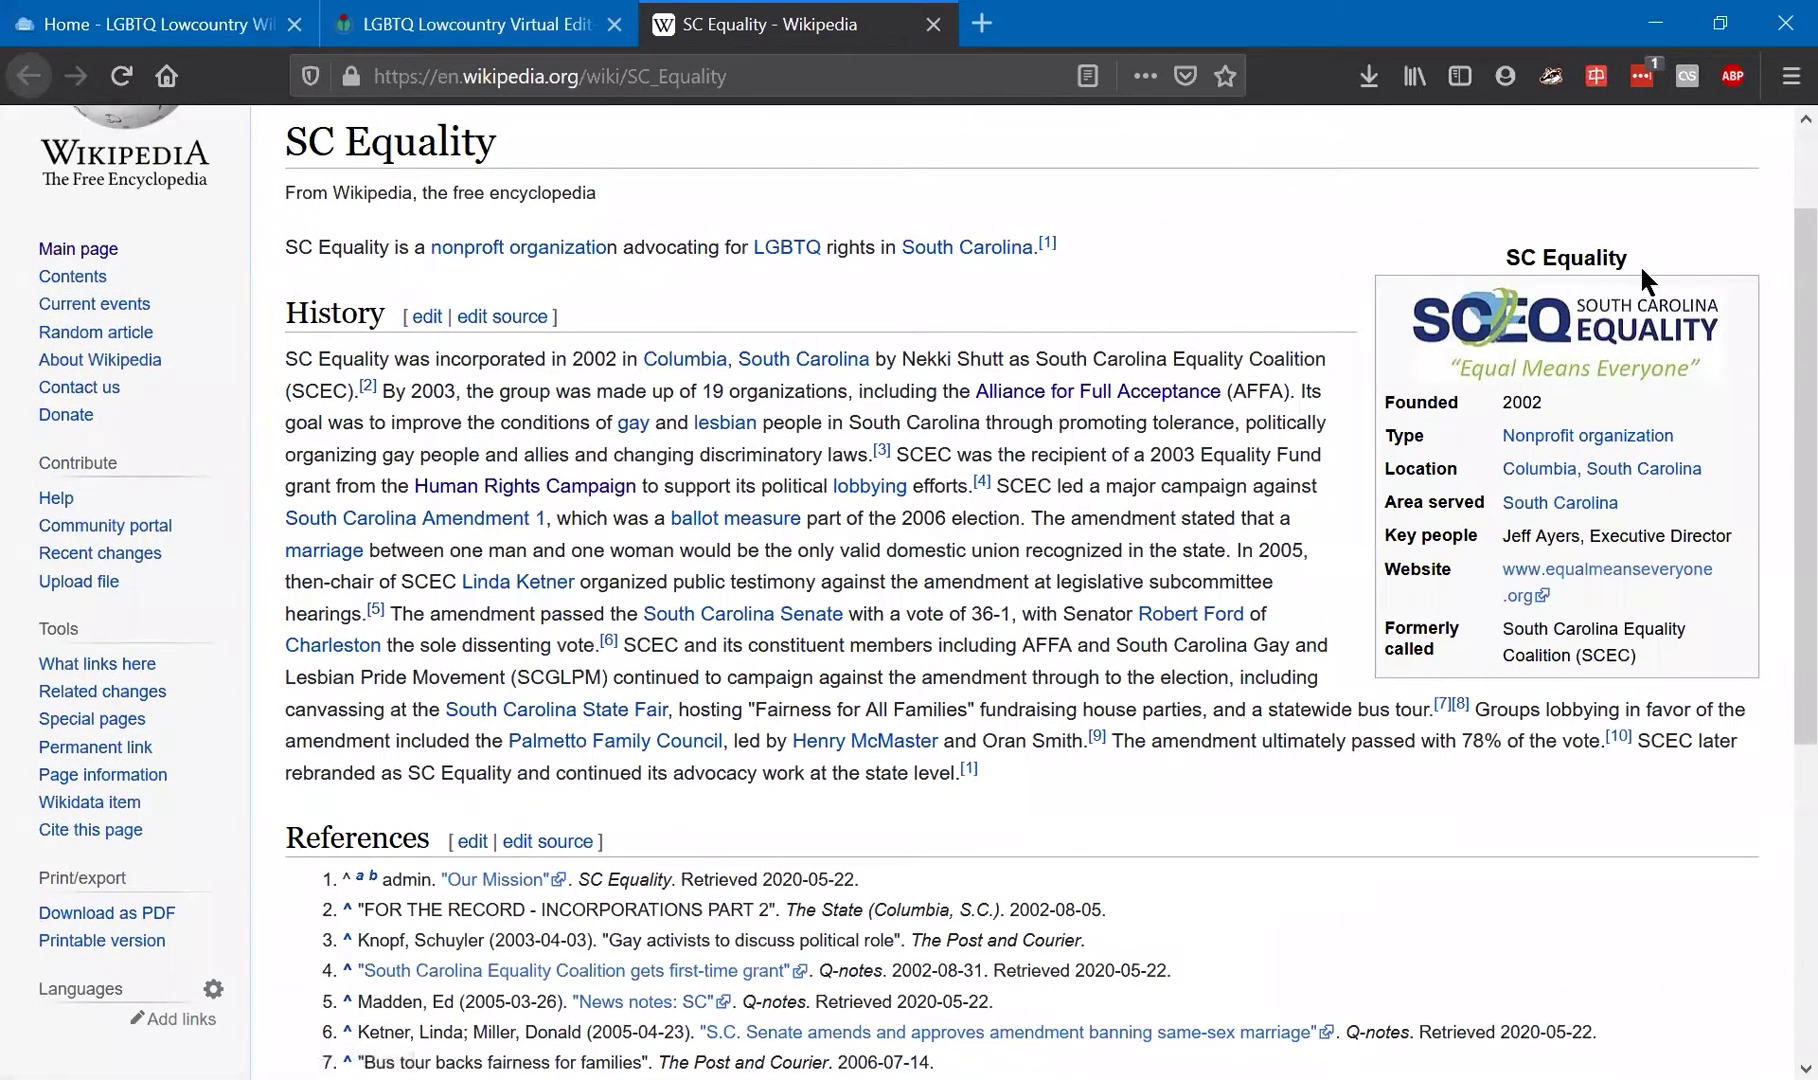
{"action": "scroll", "coordinate": [1445, 778], "scroll_direction": "down", "scroll_amount": 3}
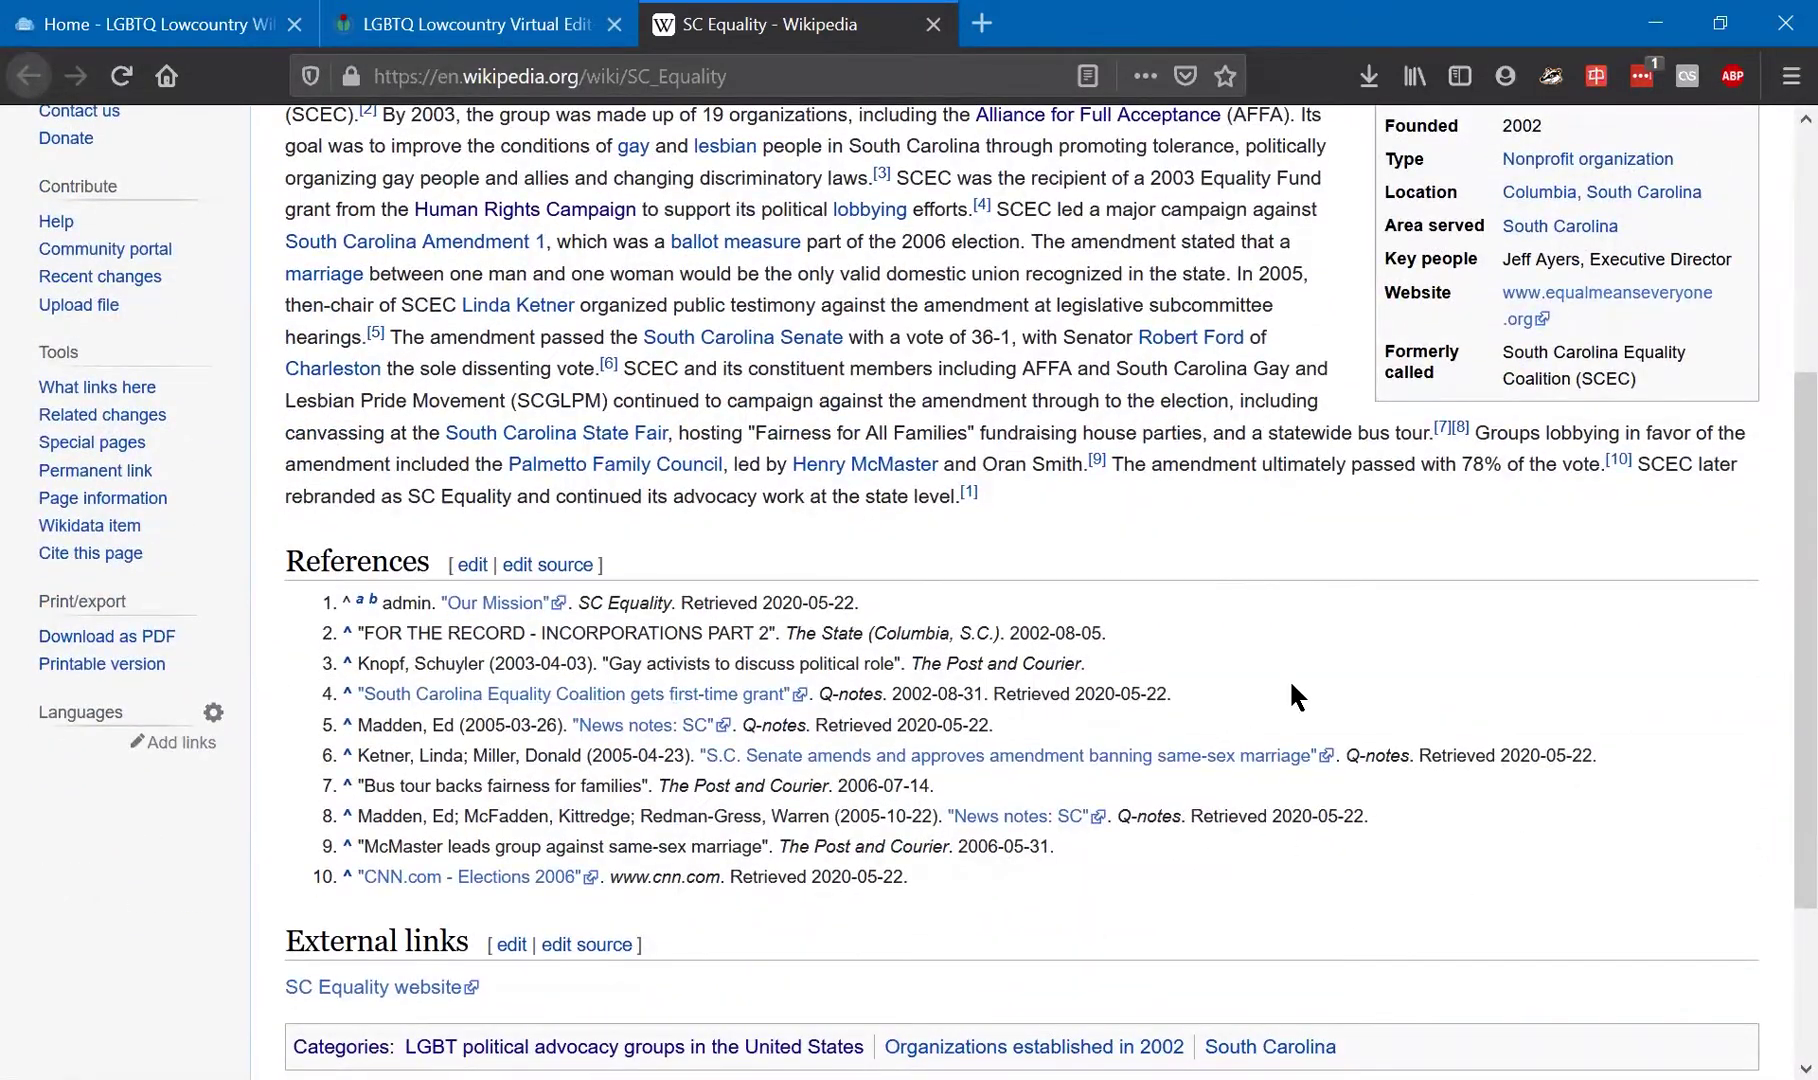
{"action": "scroll", "coordinate": [1214, 530], "scroll_direction": "up", "scroll_amount": 3}
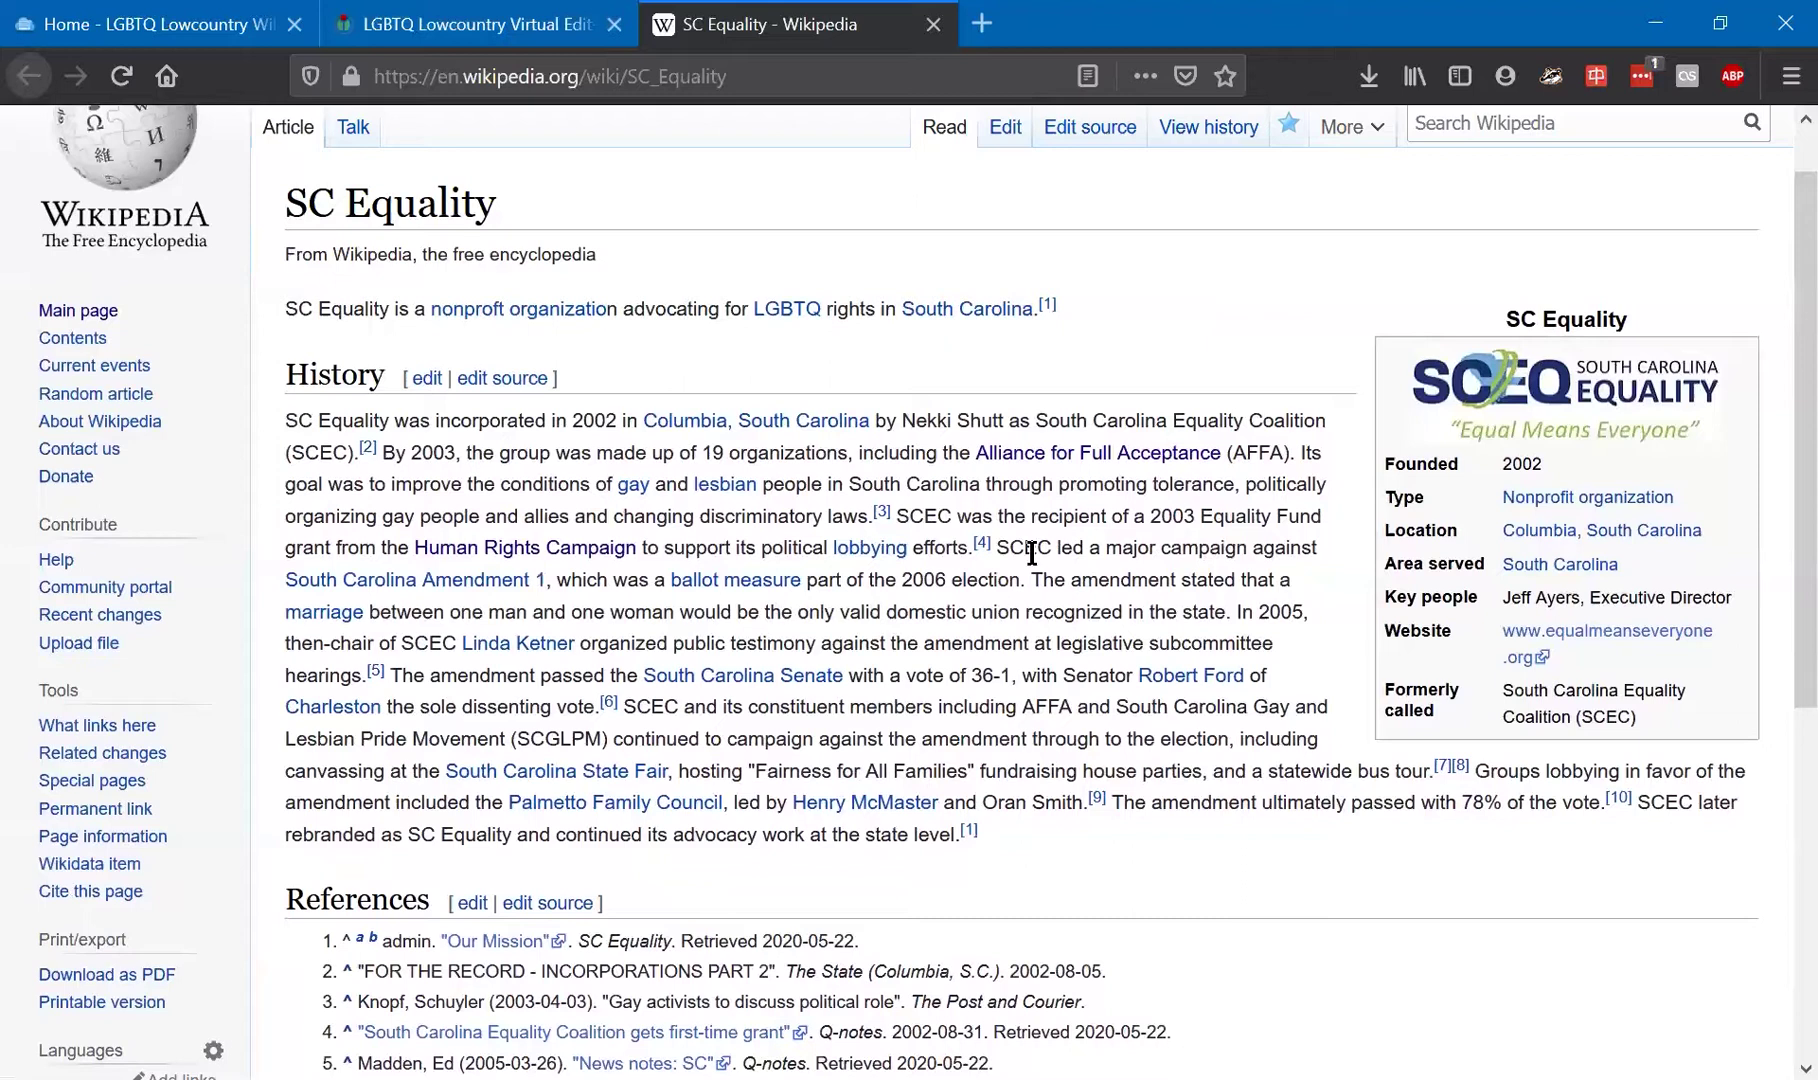
{"action": "left_click_drag", "start_coordinate": [997, 547], "coordinate": [1601, 808]}
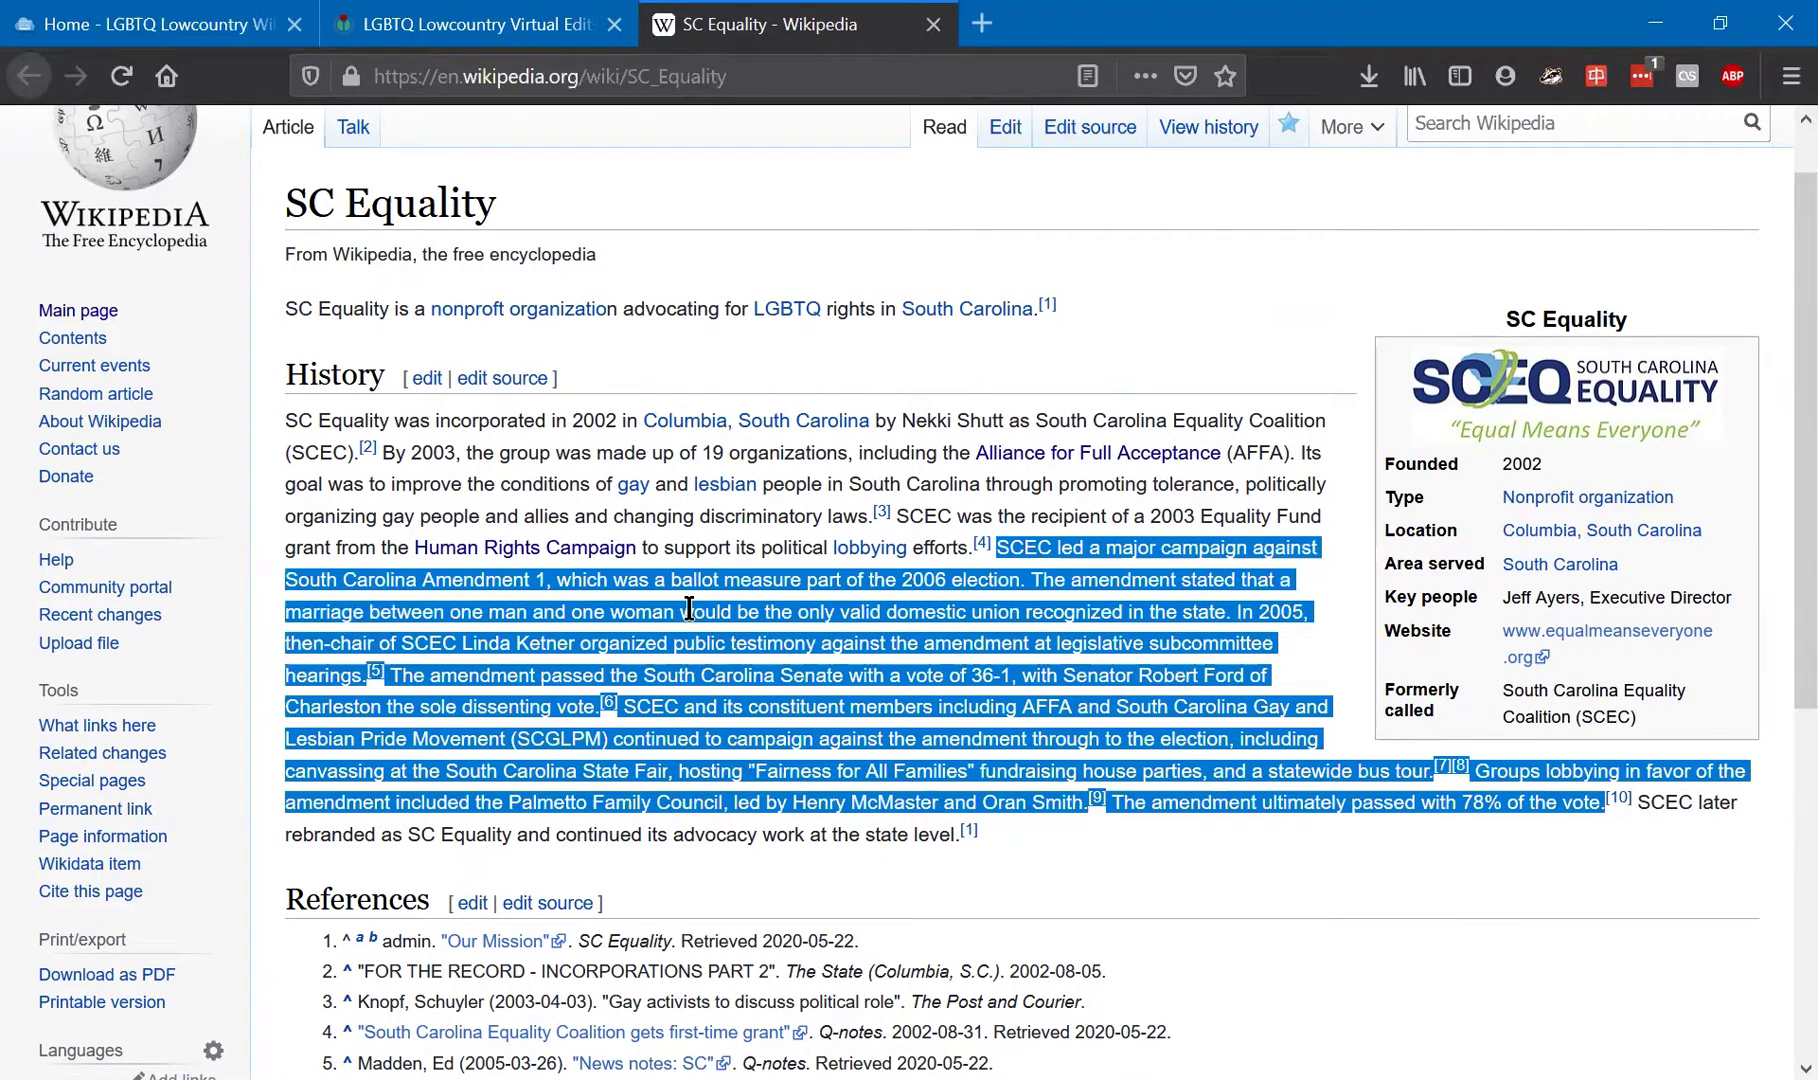
{"action": "left_click", "coordinate": [926, 582]}
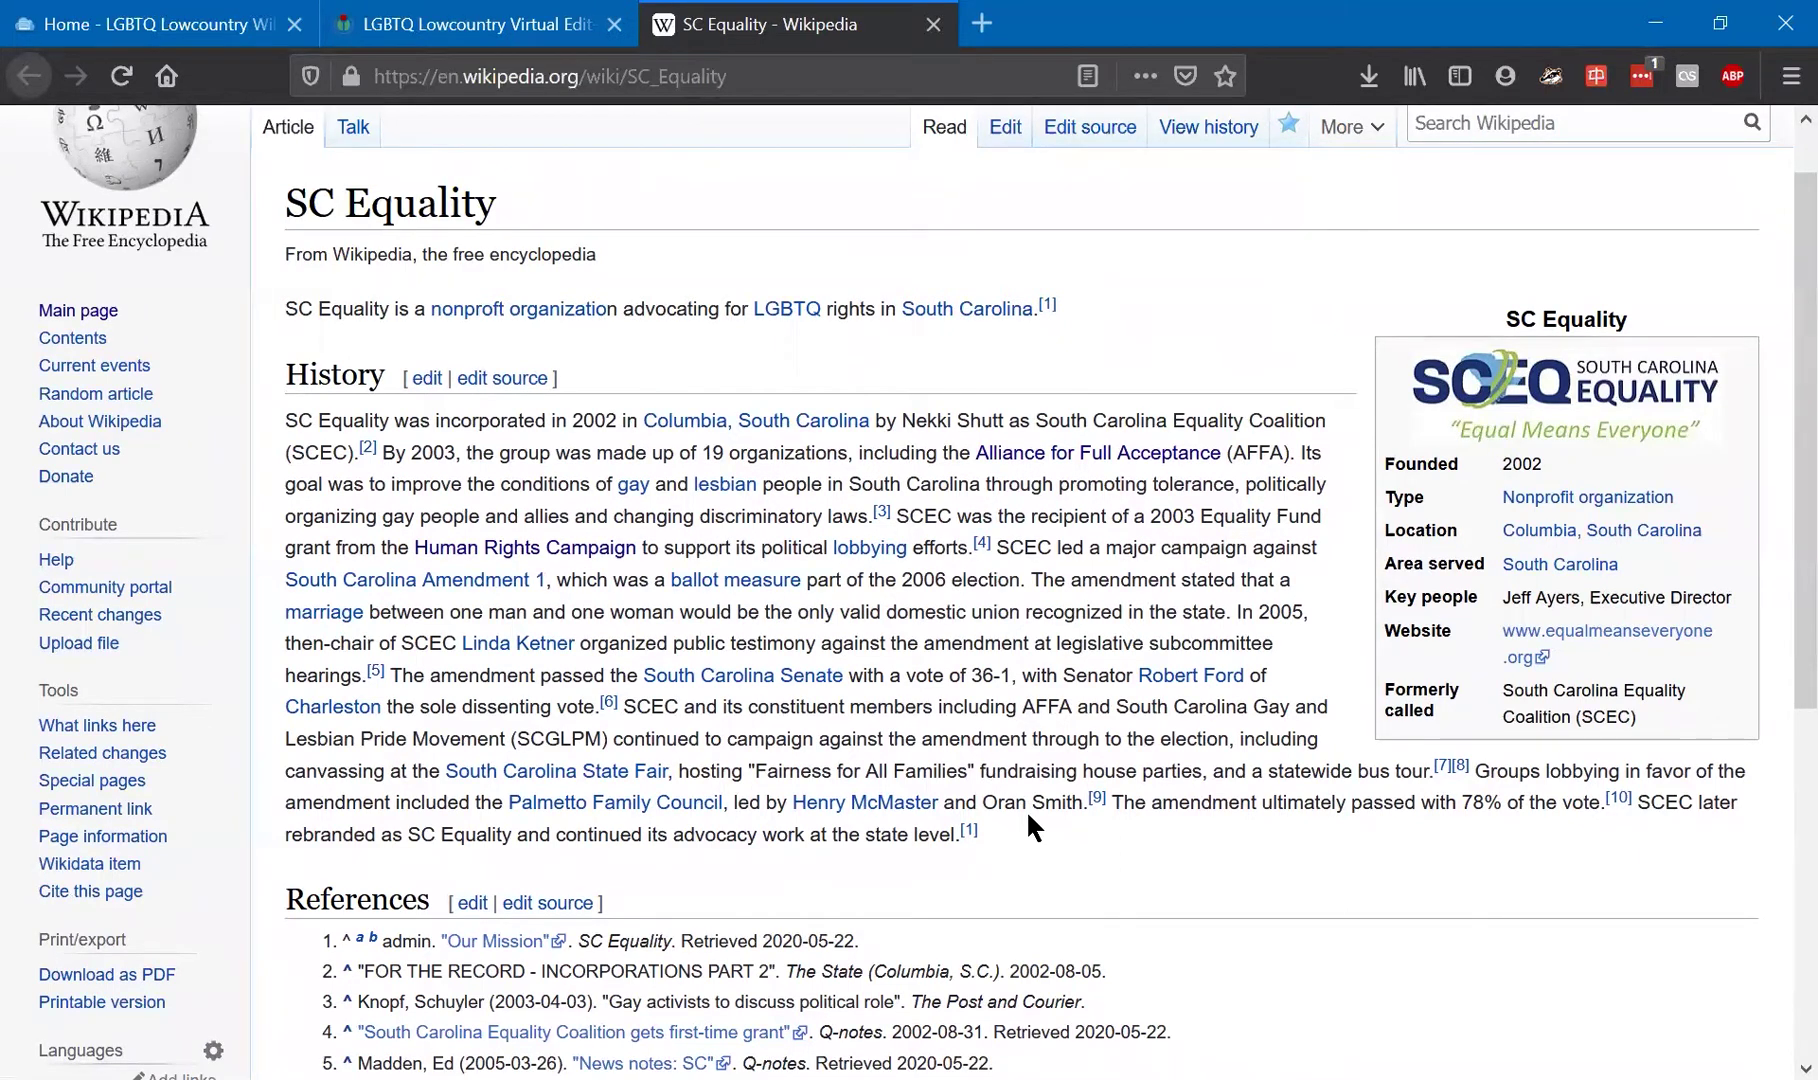
Examine the SC Equality article's References, highlighting the Q-notes source in reference 4 and The Post and Courier in reference 3.
{"action": "scroll", "coordinate": [1029, 818], "scroll_direction": "down", "scroll_amount": 3}
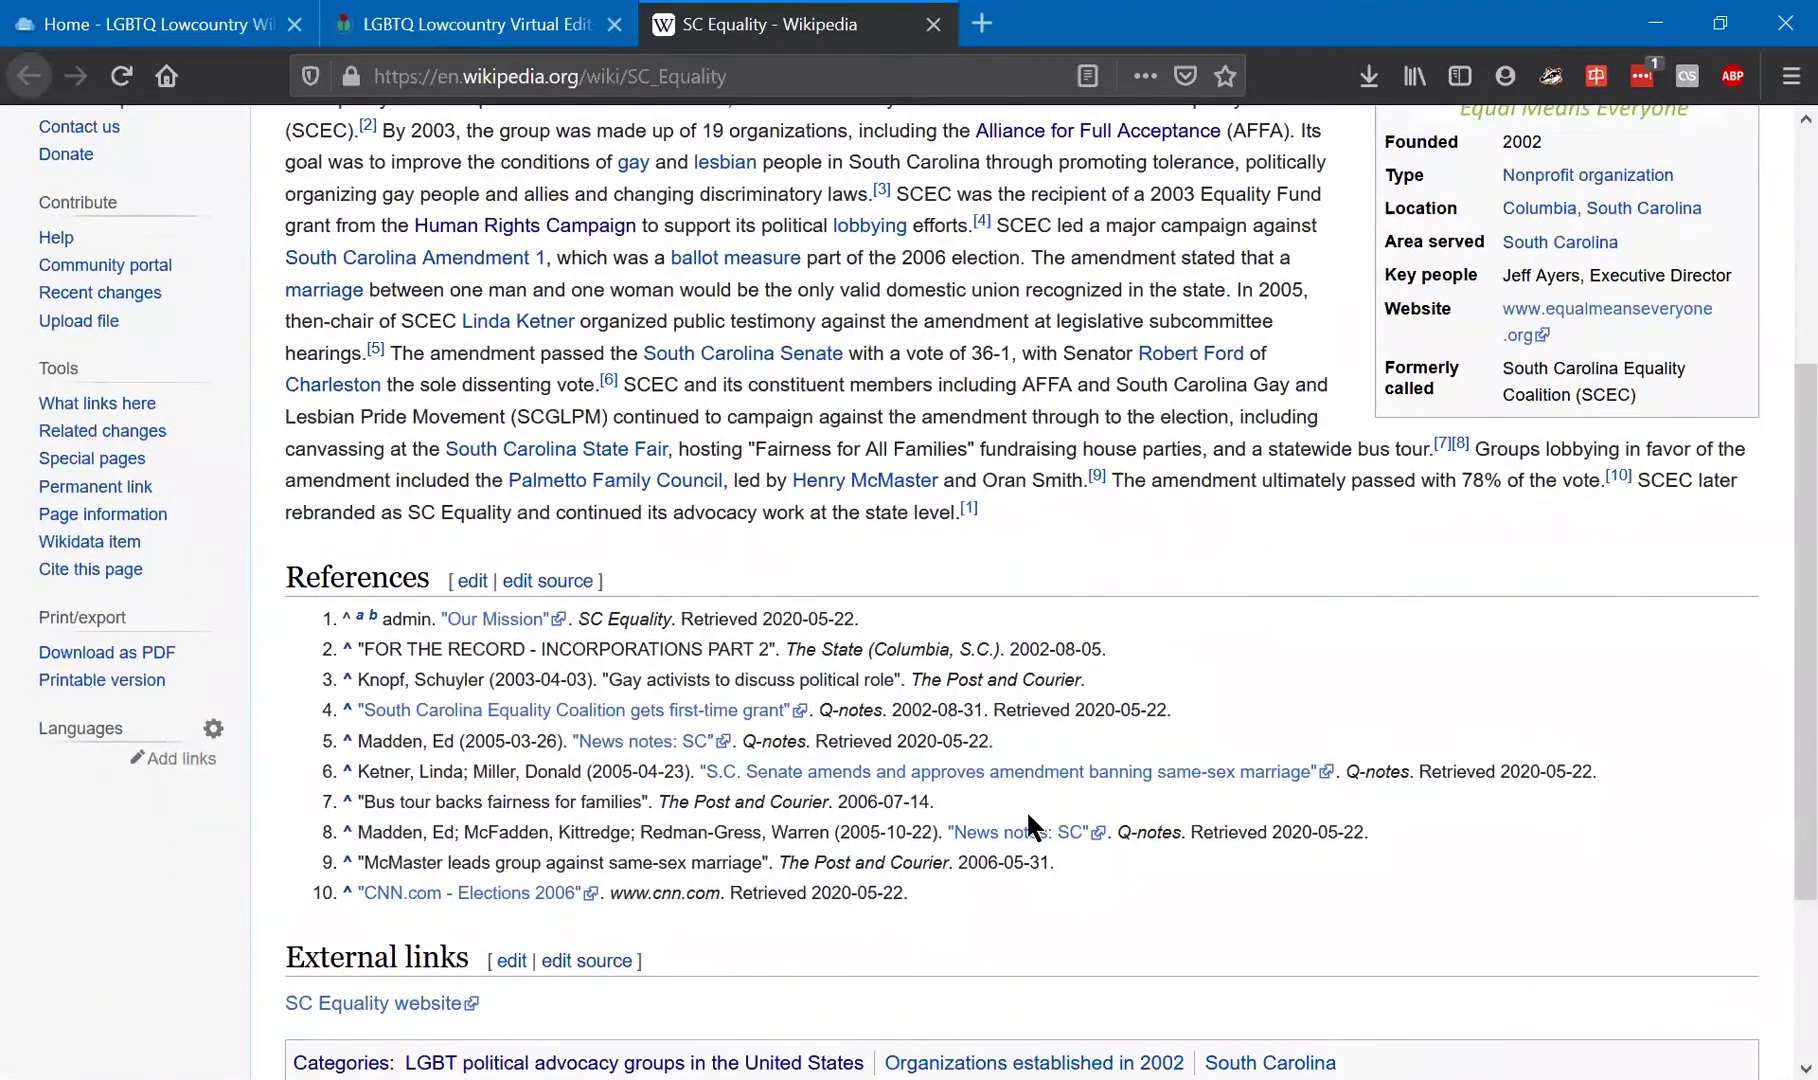
{"action": "scroll", "coordinate": [1028, 823], "scroll_direction": "down", "scroll_amount": 2}
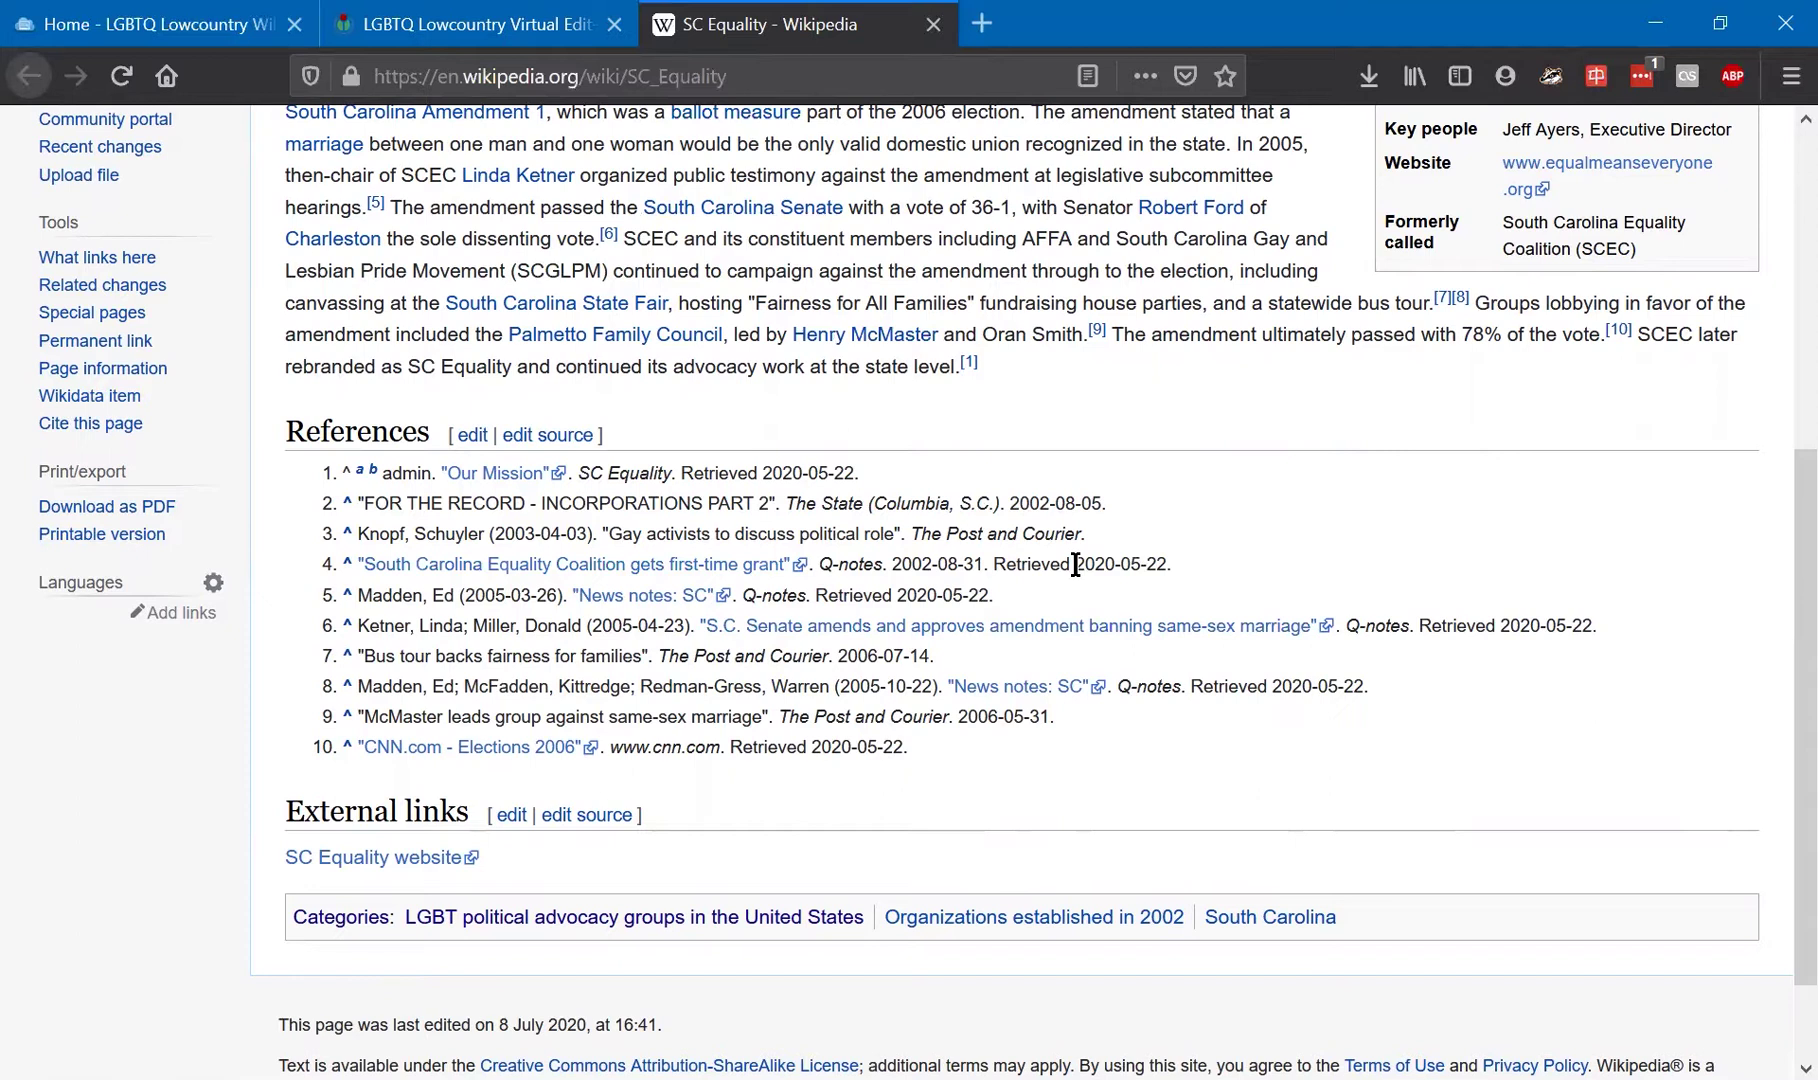
{"action": "left_click_drag", "start_coordinate": [889, 564], "coordinate": [809, 566]}
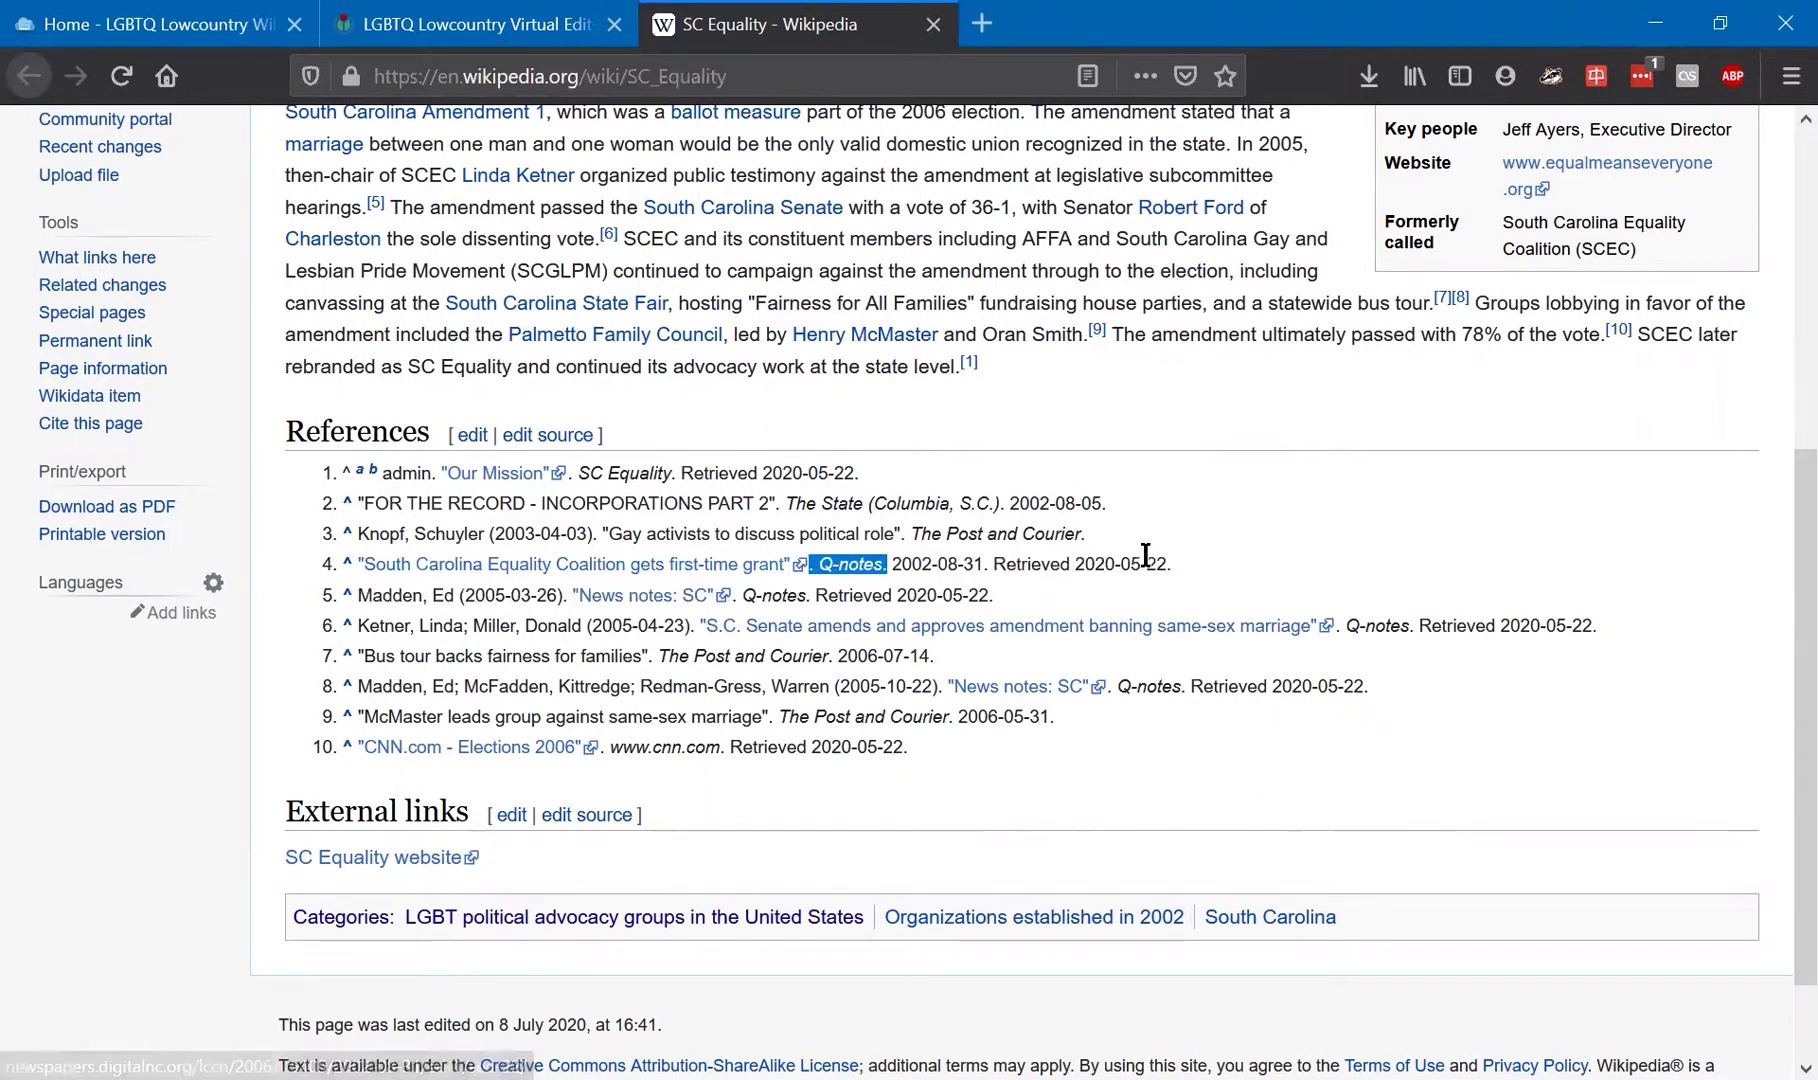
{"action": "left_click_drag", "start_coordinate": [1086, 533], "coordinate": [908, 533]}
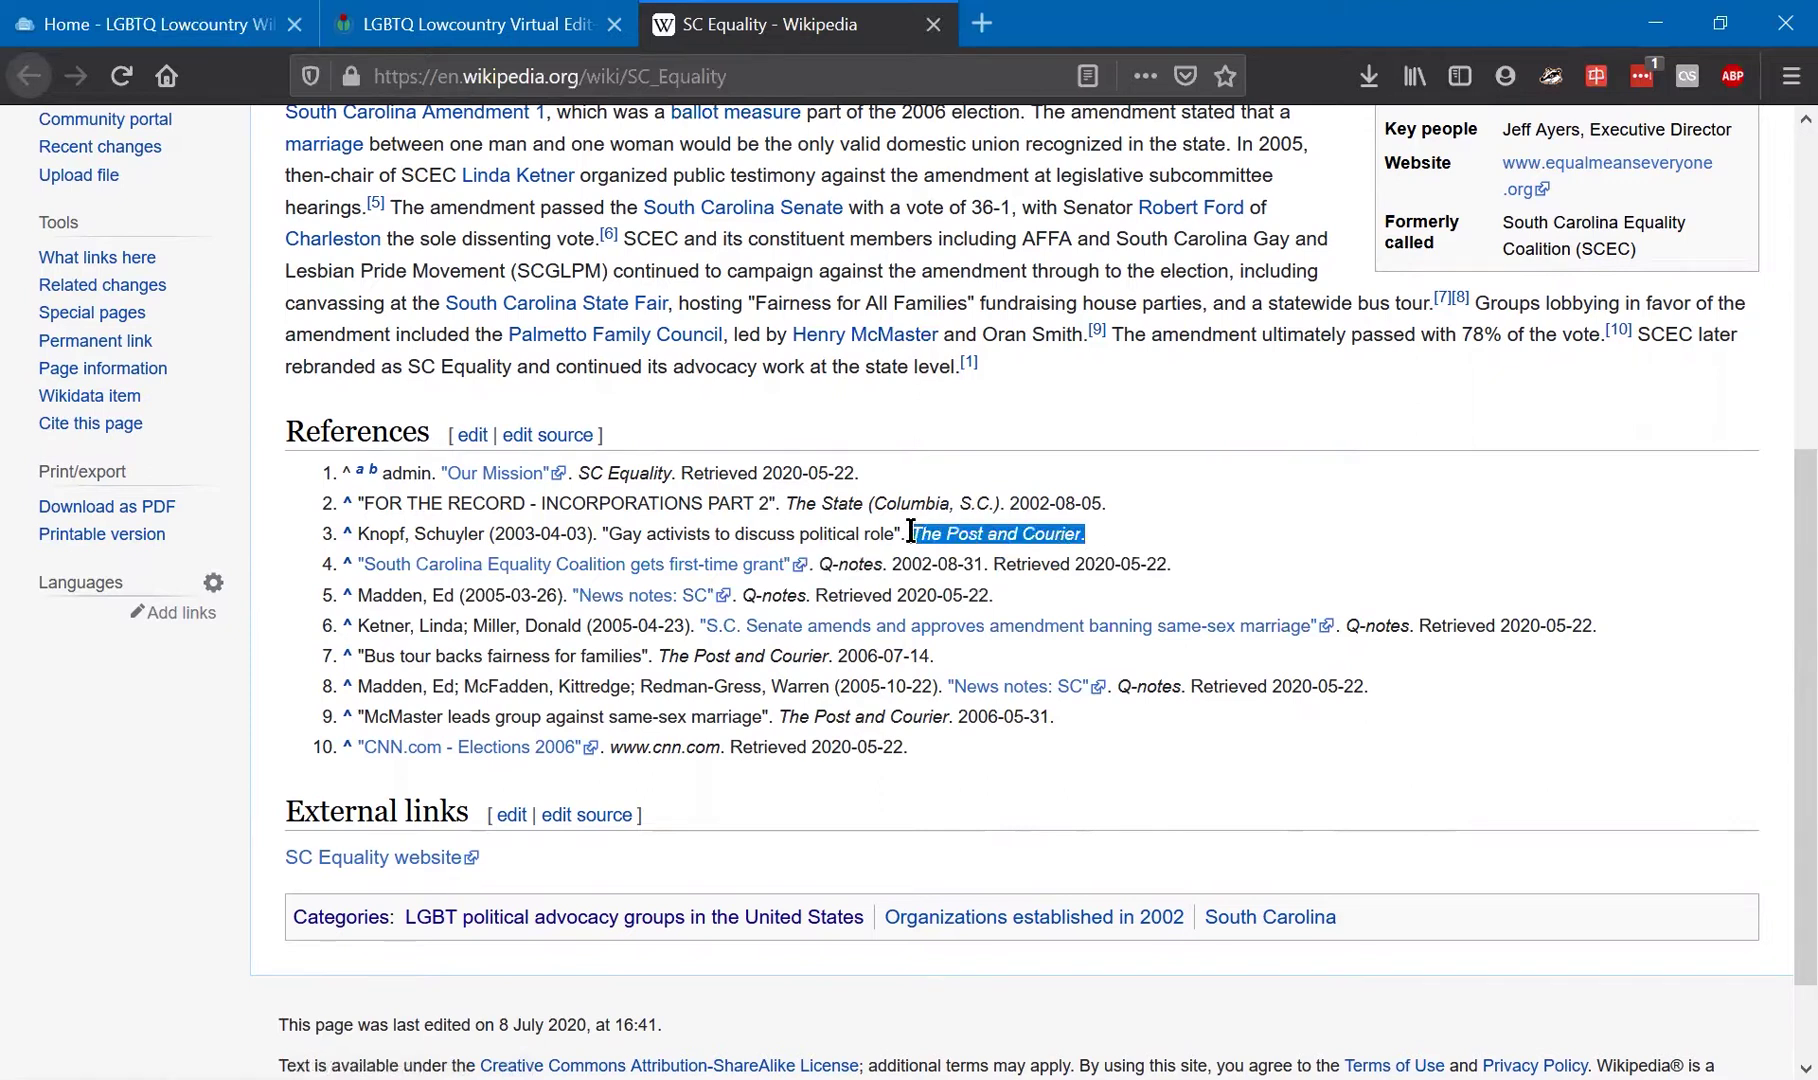
{"action": "left_click", "coordinate": [1230, 546]}
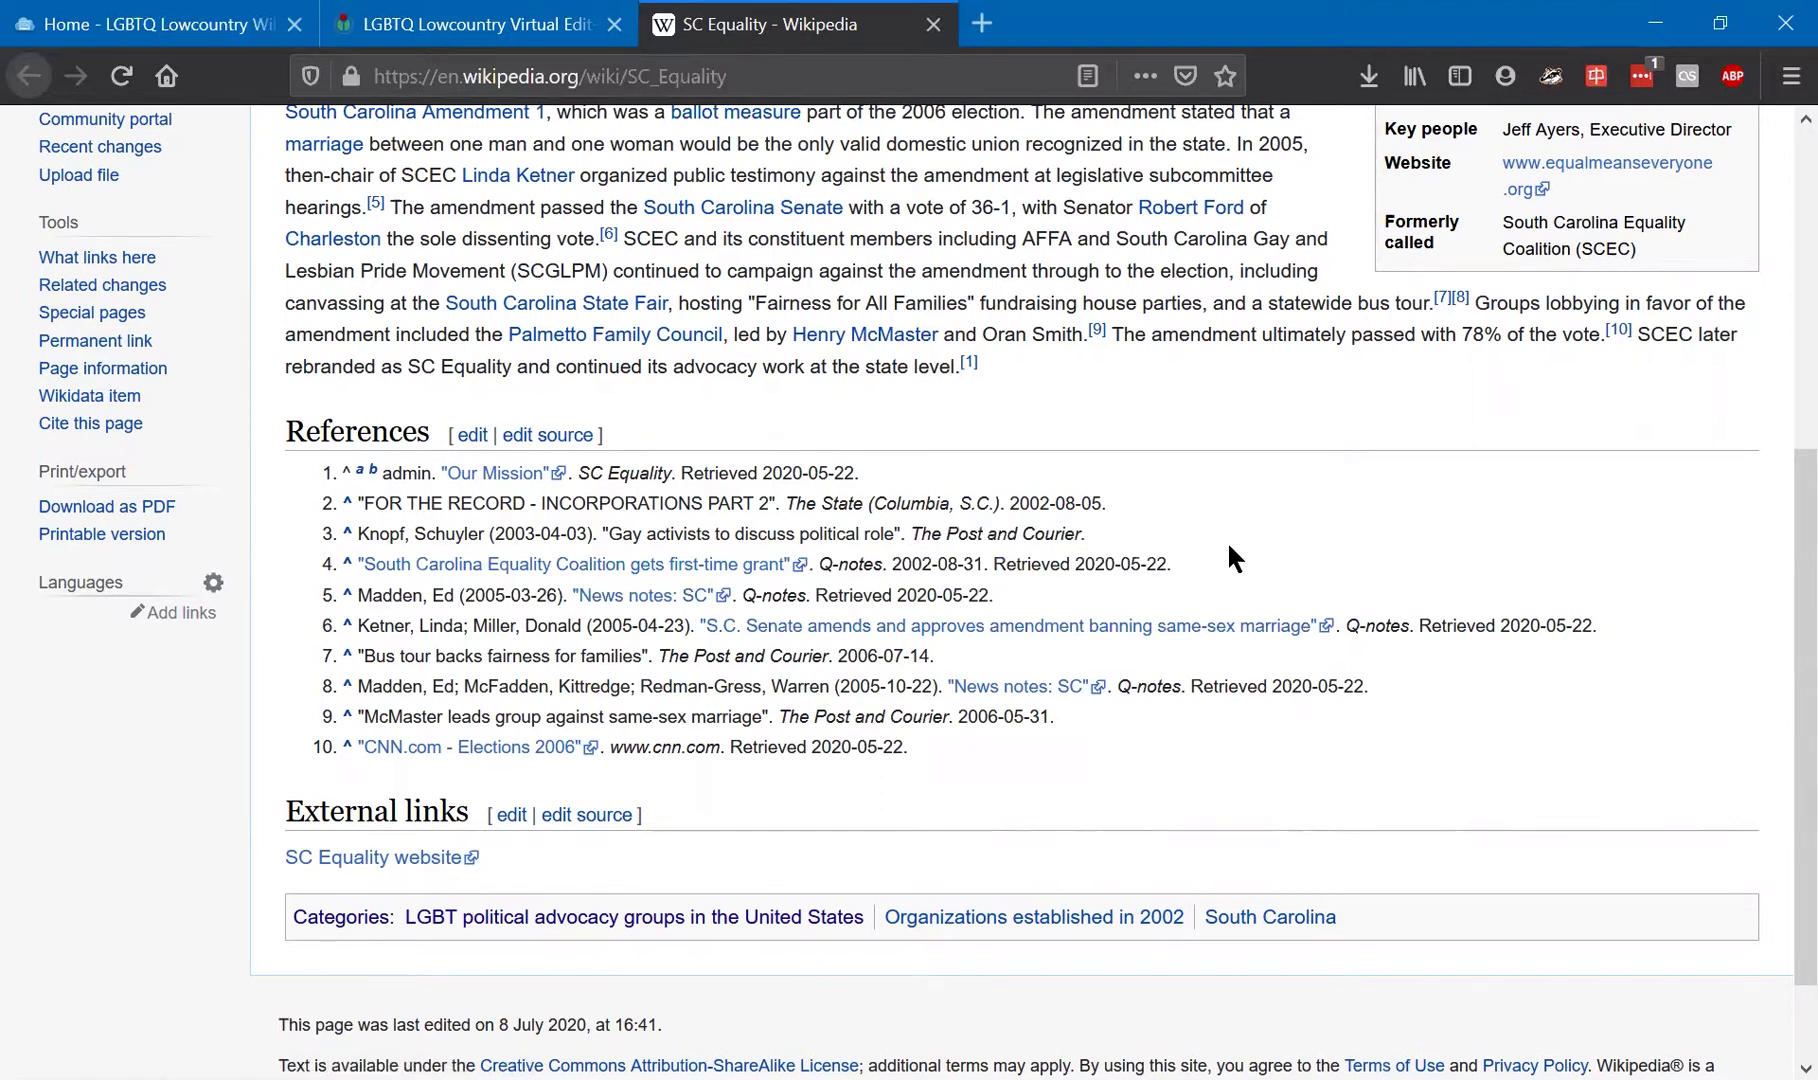
Review the article's text again and highlight The State and The Post and Courier as newspaper sources in references 2 and 3.
{"action": "scroll", "coordinate": [1230, 546], "scroll_direction": "up", "scroll_amount": 5}
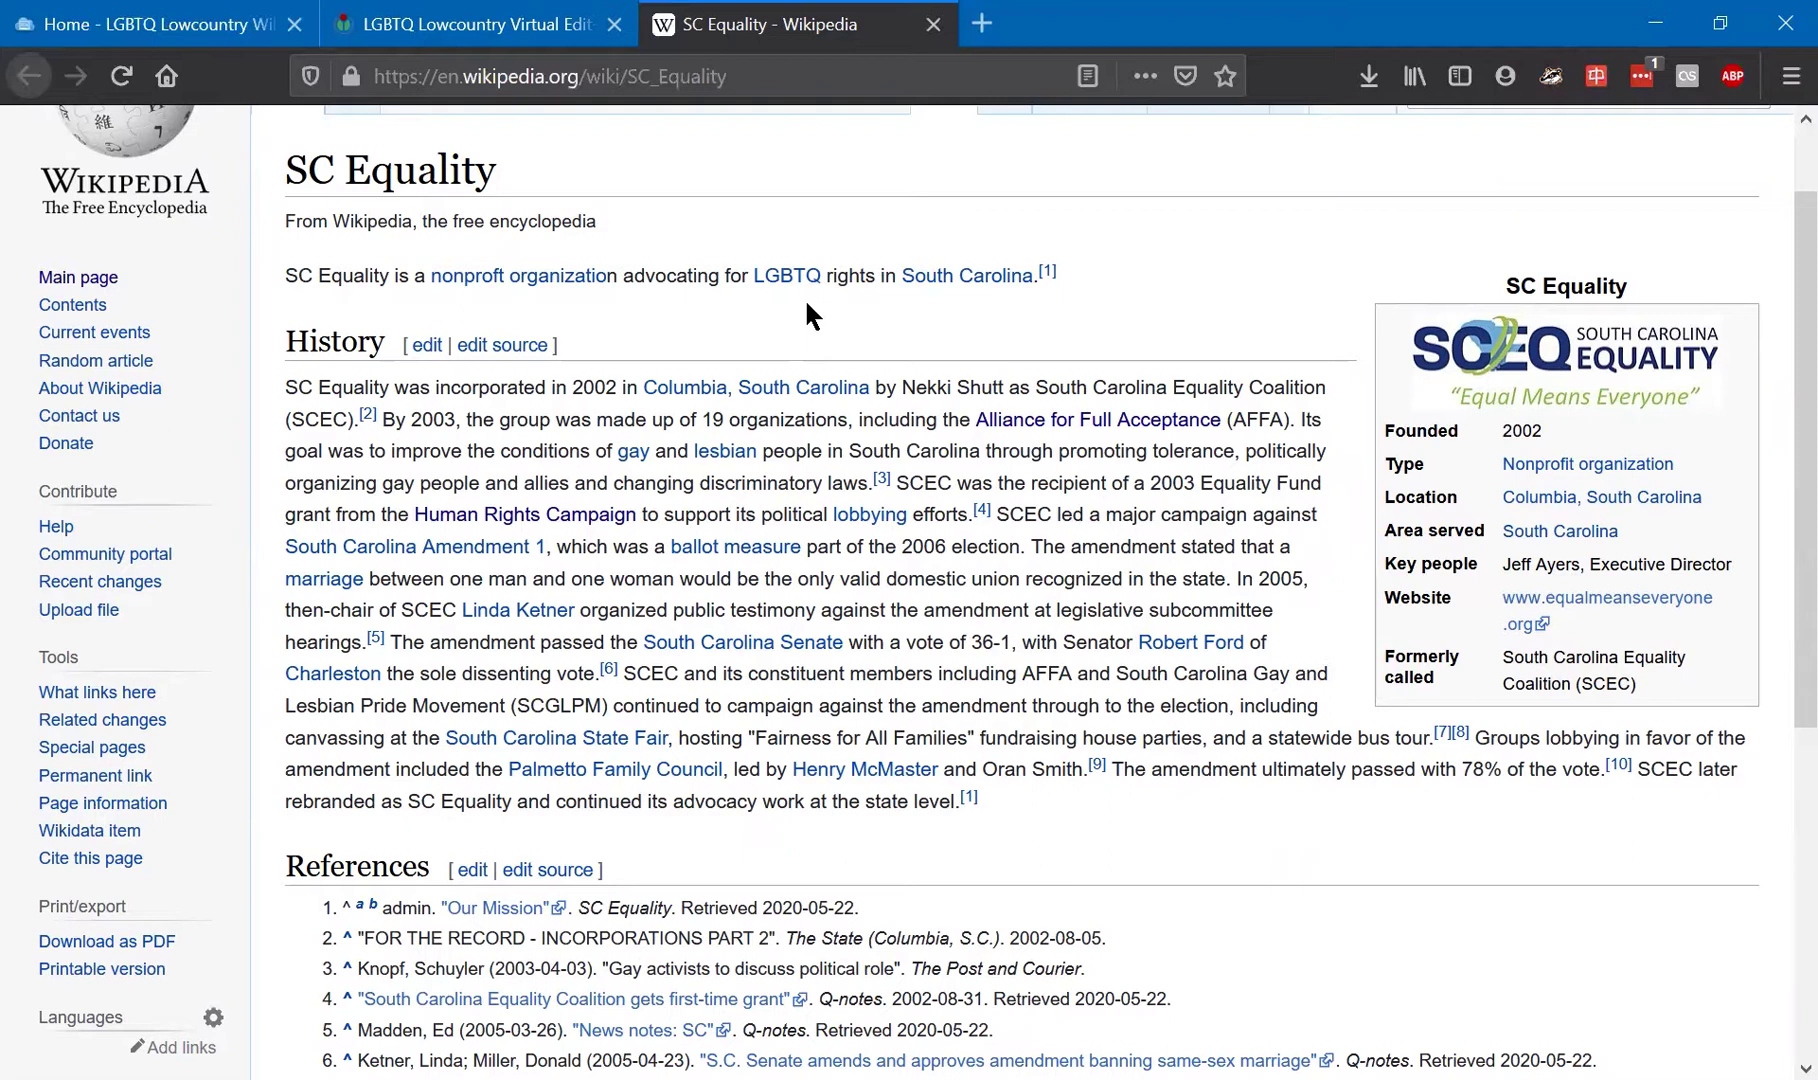
{"action": "scroll", "coordinate": [808, 312], "scroll_direction": "down", "scroll_amount": 5}
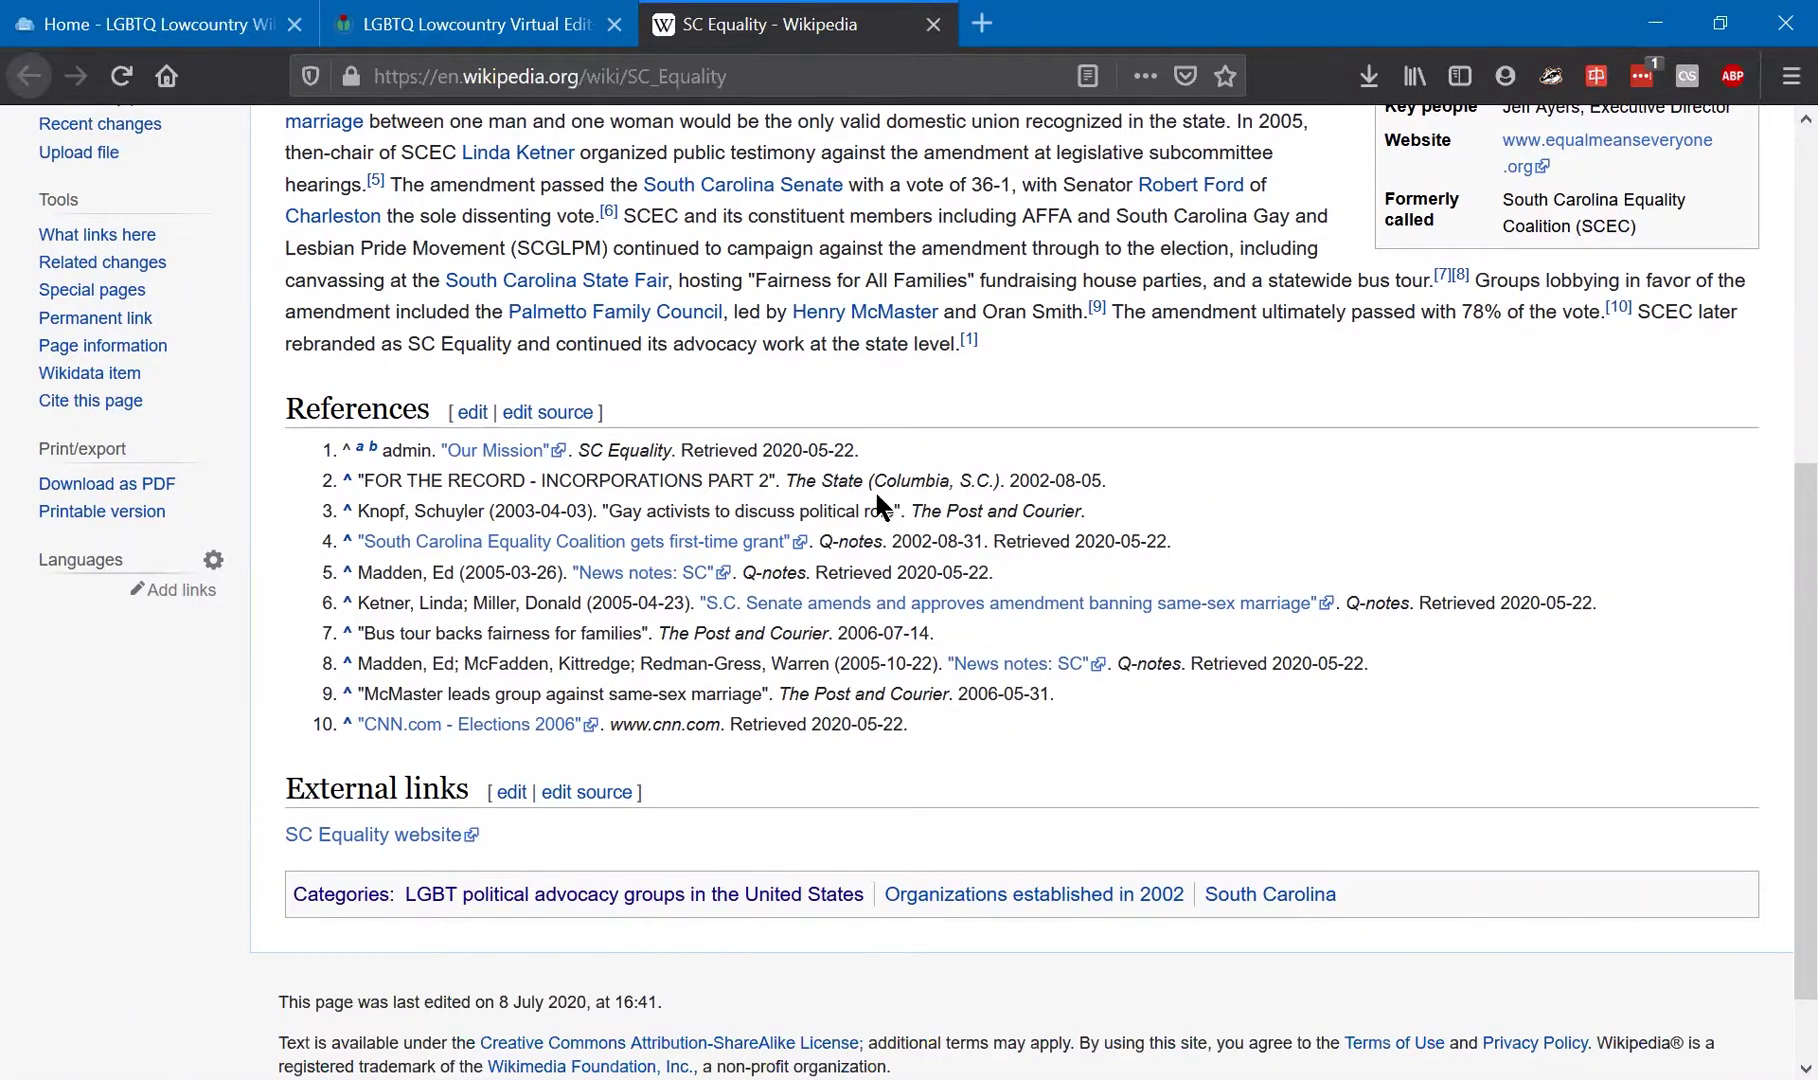
{"action": "left_click_drag", "start_coordinate": [866, 483], "coordinate": [797, 487]}
{"action": "left_click_drag", "start_coordinate": [1085, 512], "coordinate": [917, 513]}
{"action": "left_click", "coordinate": [1384, 480]}
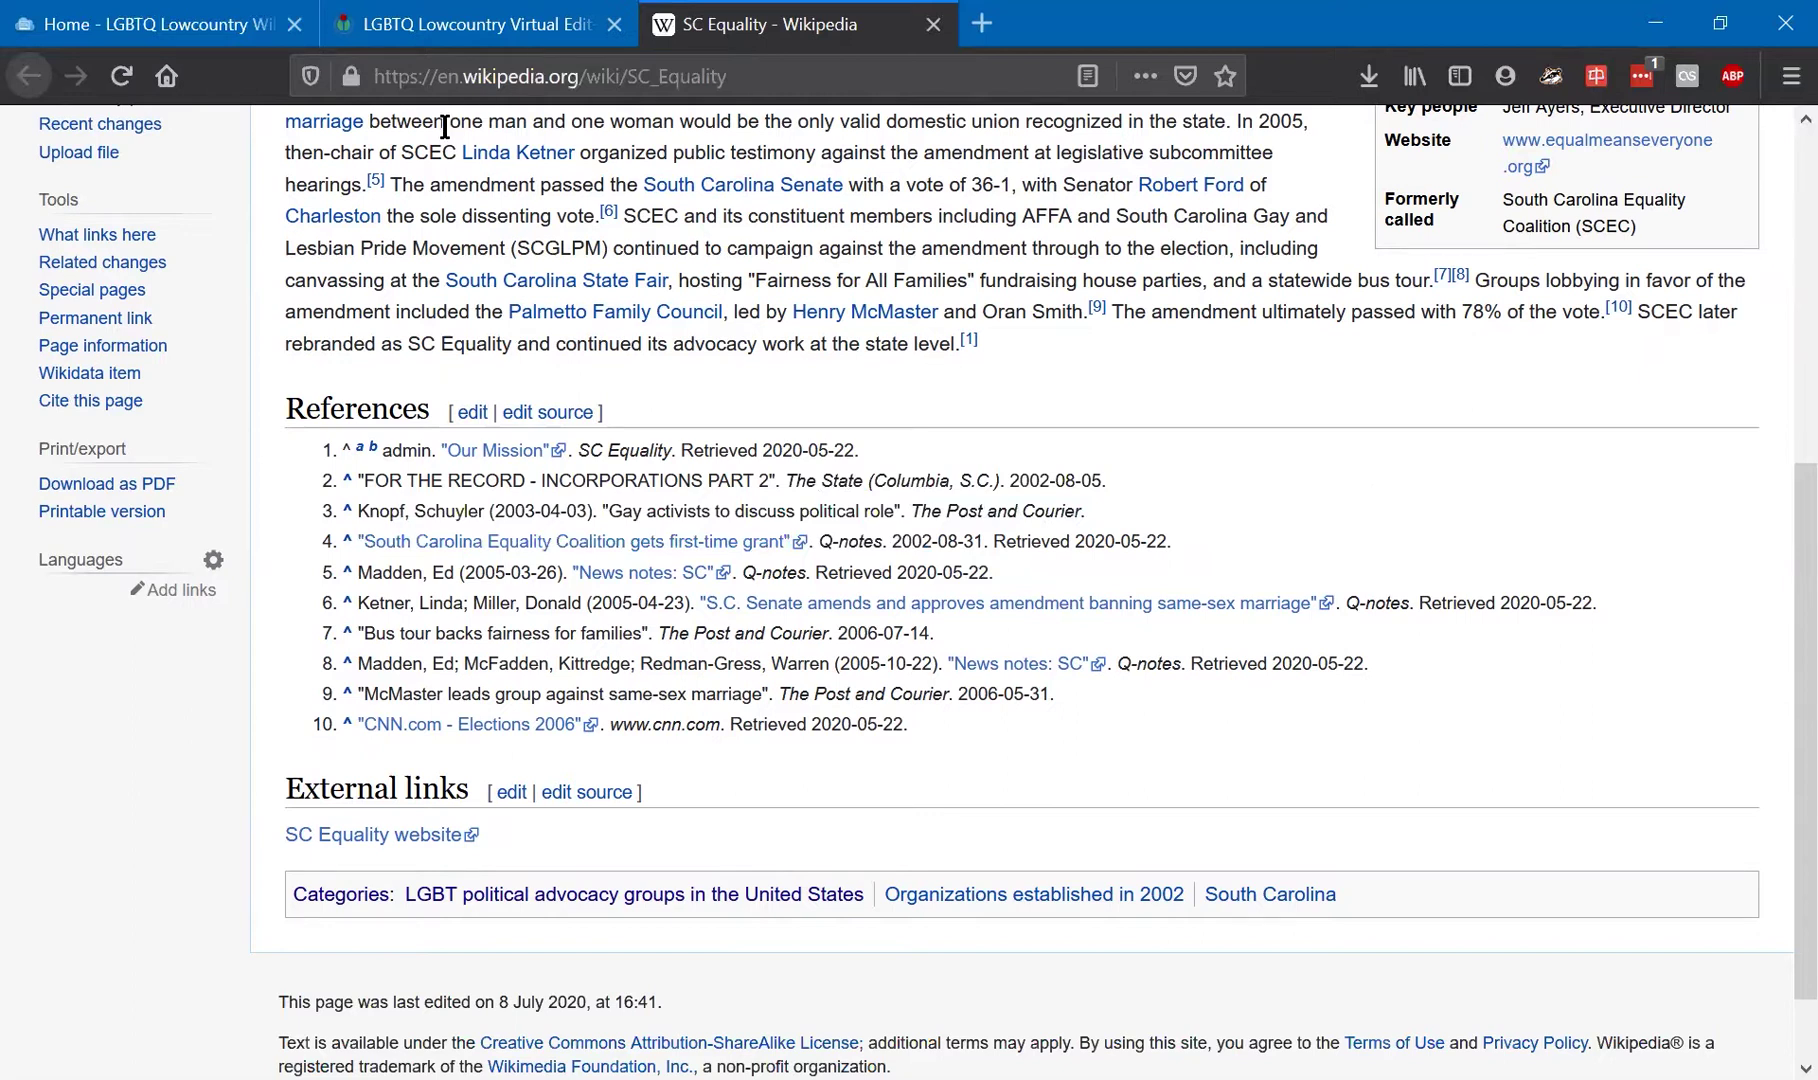
Return to the edit-a-thon guide's Articles to Edit page and look through its topics and their source links.
{"action": "left_click", "coordinate": [213, 20]}
{"action": "scroll", "coordinate": [507, 303], "scroll_direction": "up", "scroll_amount": 2}
{"action": "scroll", "coordinate": [507, 310], "scroll_direction": "up", "scroll_amount": 5}
{"action": "left_click", "coordinate": [326, 428]}
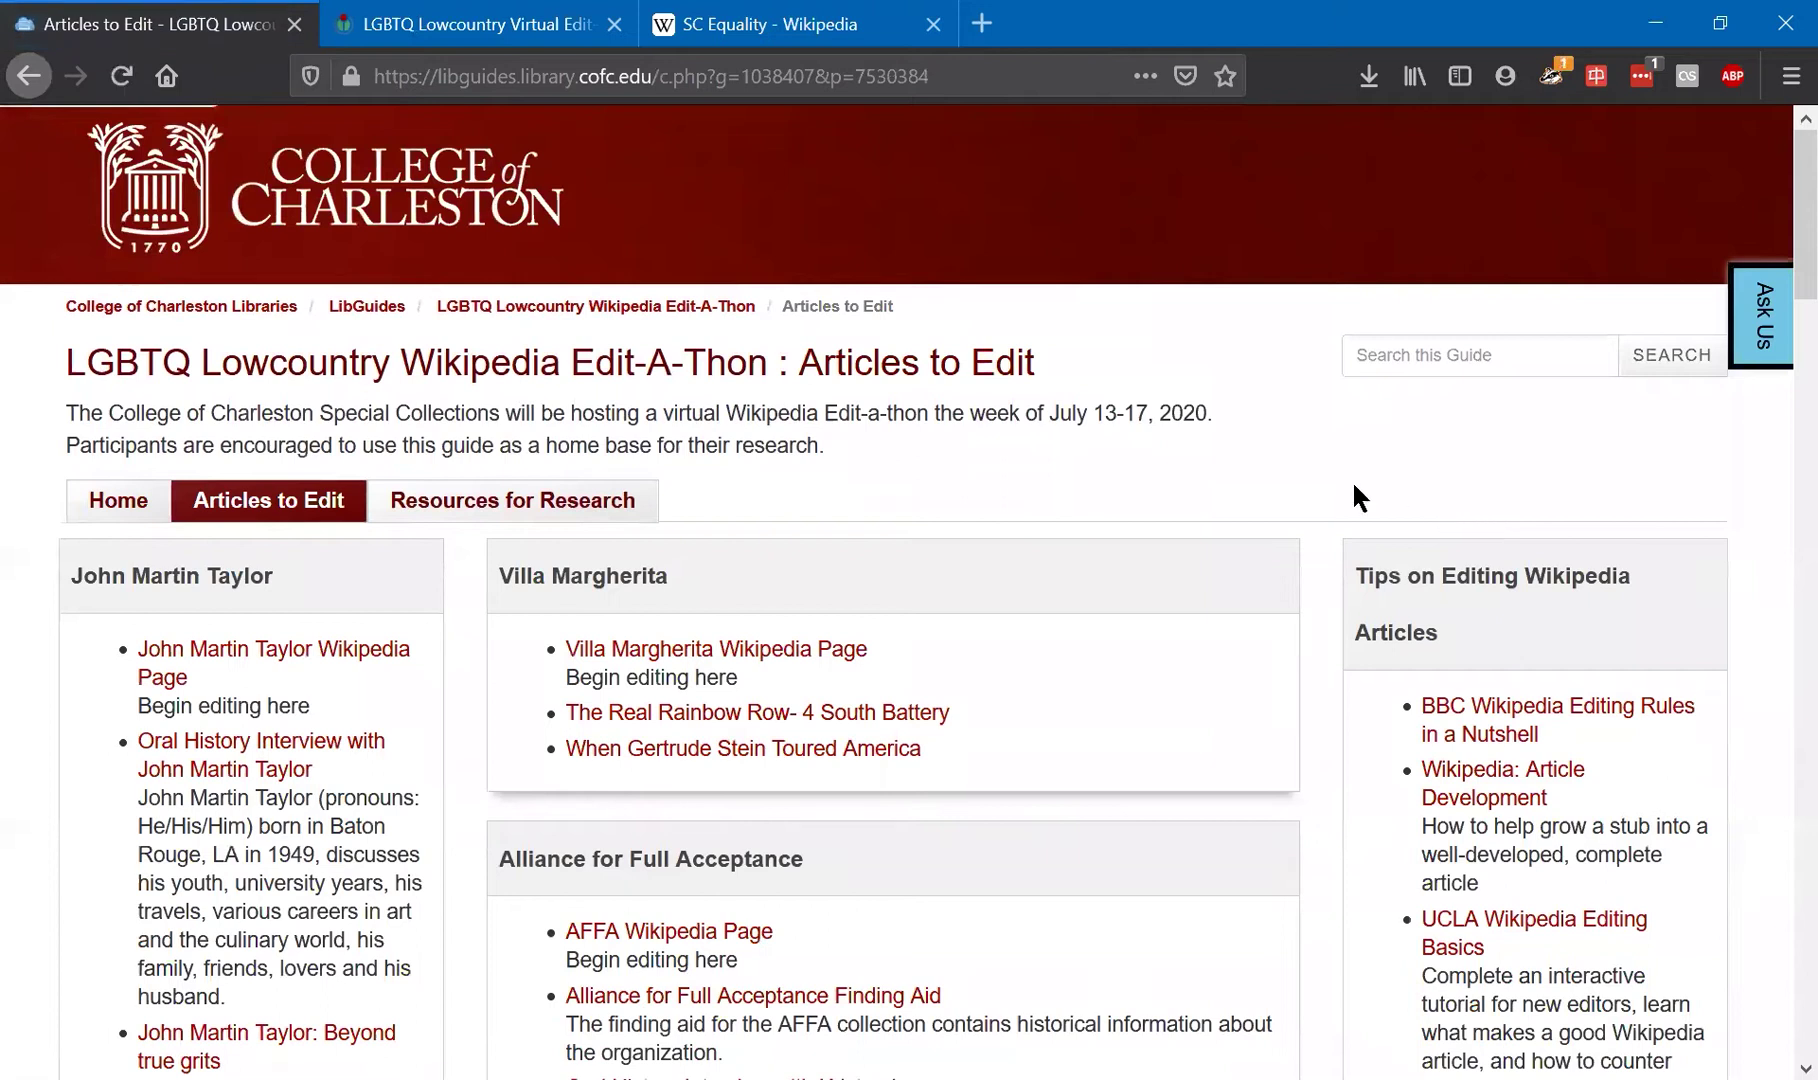
{"action": "scroll", "coordinate": [1352, 480], "scroll_direction": "down", "scroll_amount": 2}
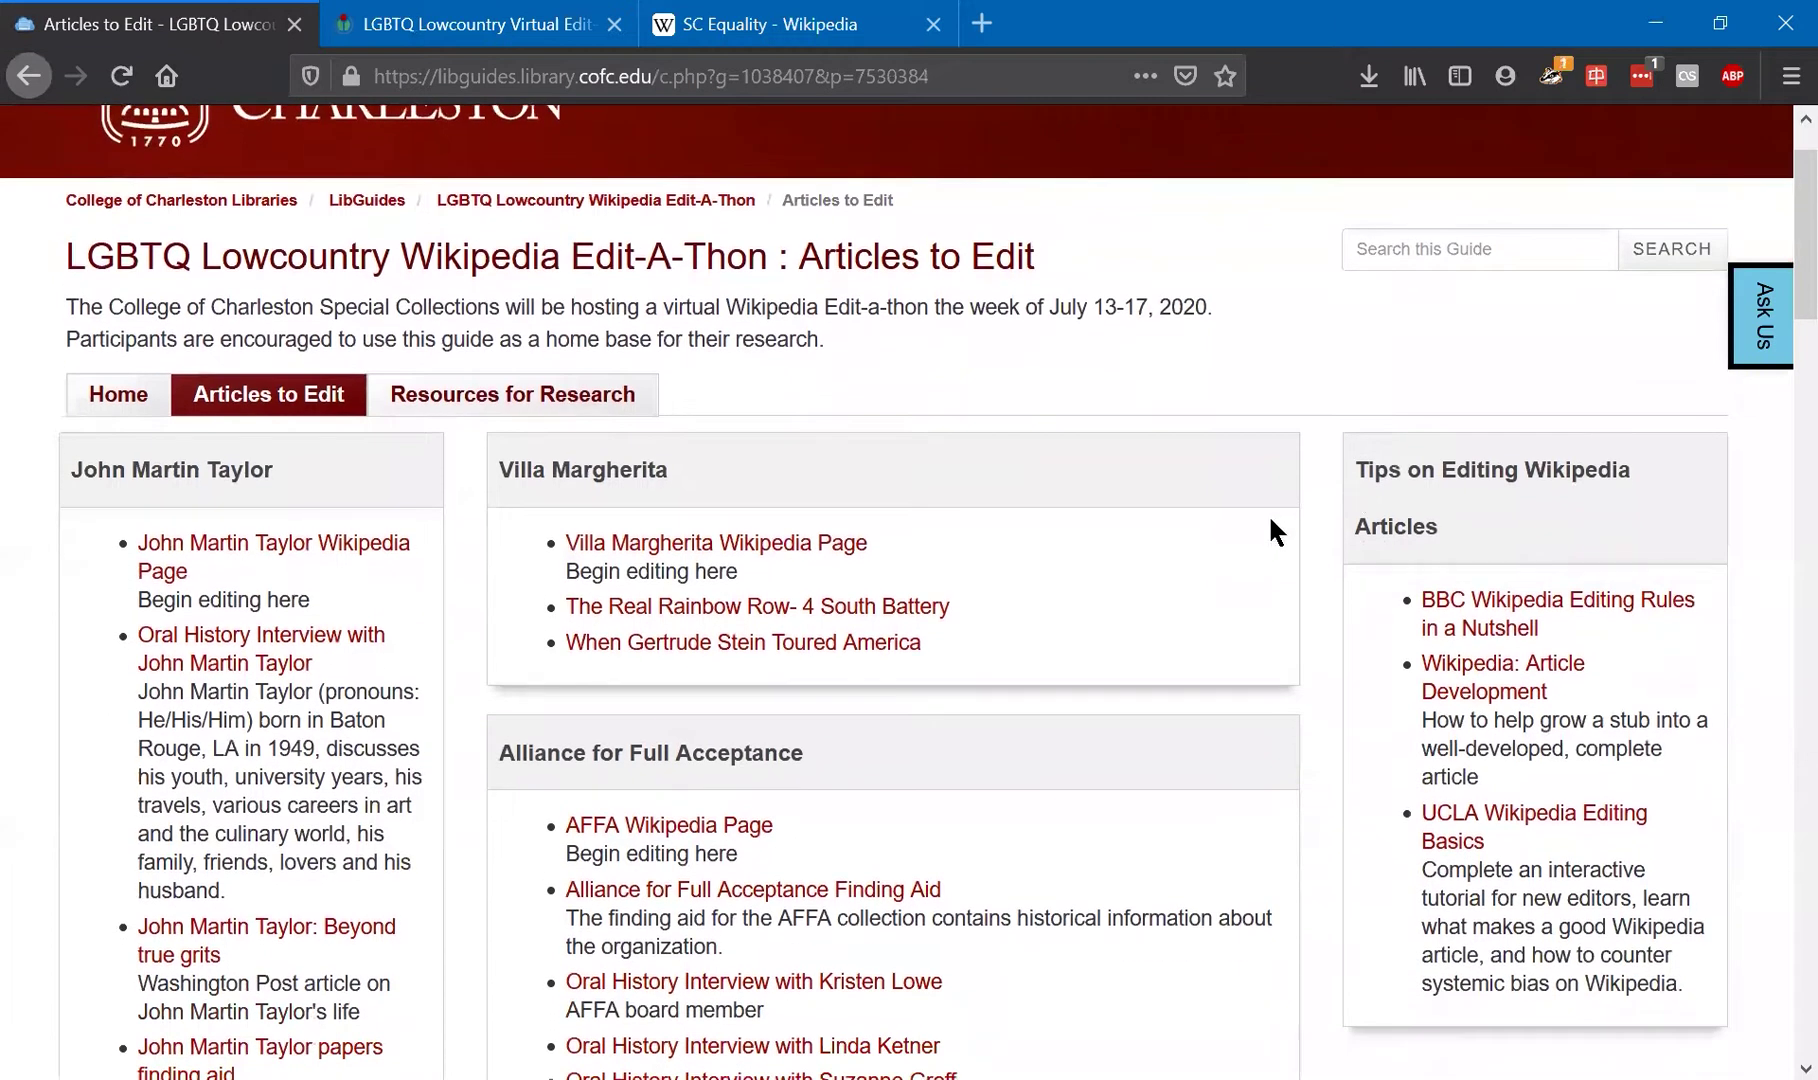
{"action": "scroll", "coordinate": [1270, 519], "scroll_direction": "down", "scroll_amount": 2}
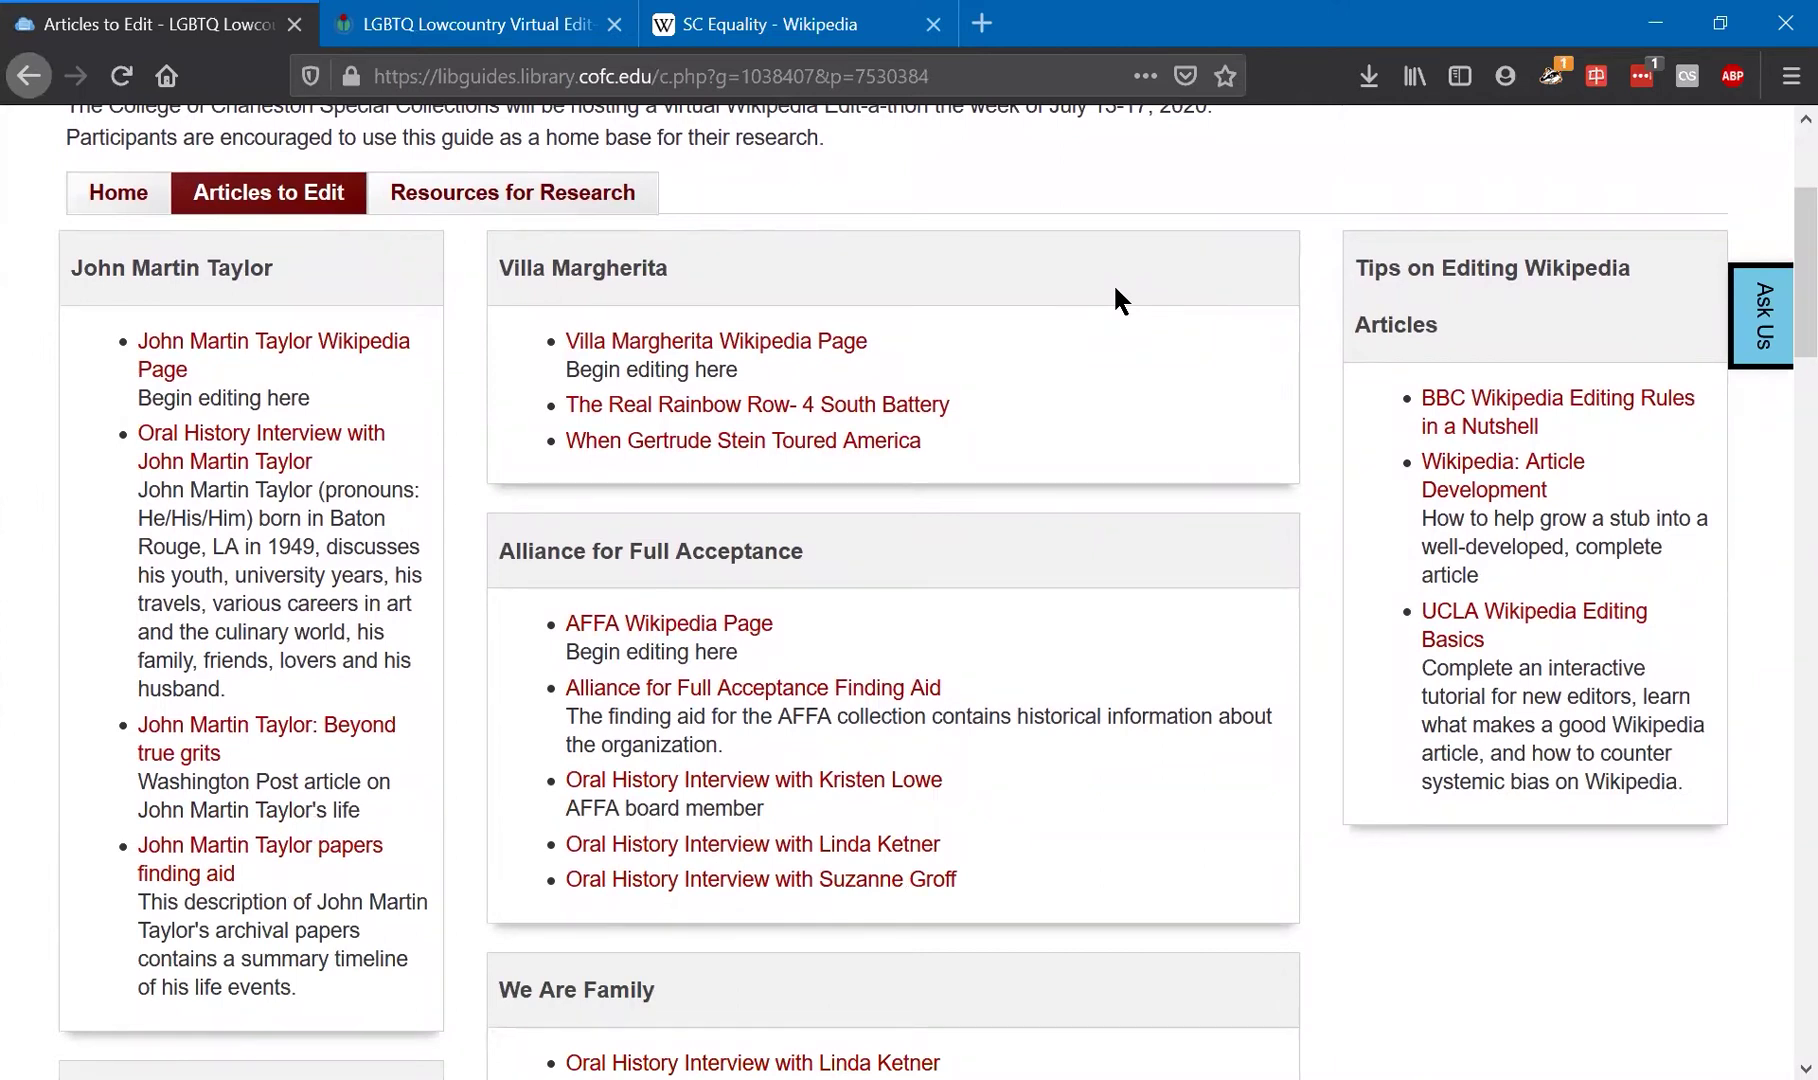
{"action": "scroll", "coordinate": [1115, 288], "scroll_direction": "down", "scroll_amount": 9}
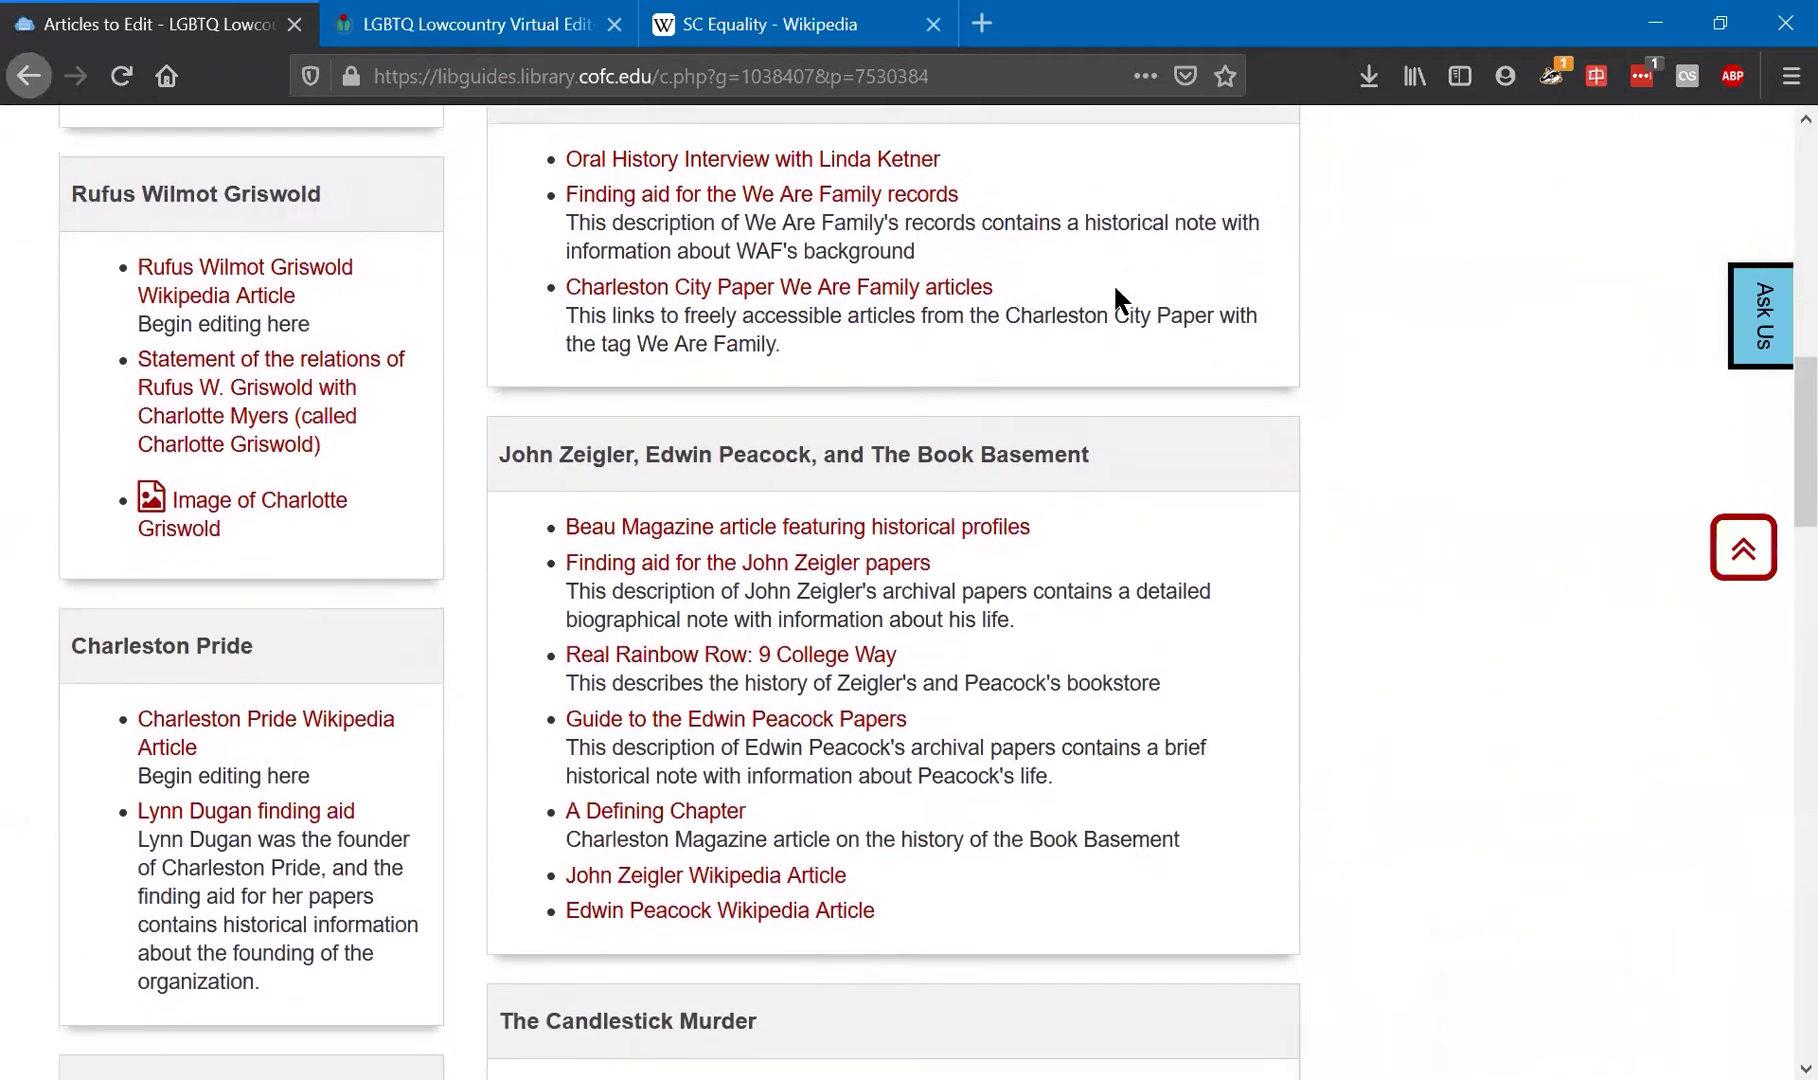
{"action": "scroll", "coordinate": [1115, 290], "scroll_direction": "down", "scroll_amount": 14}
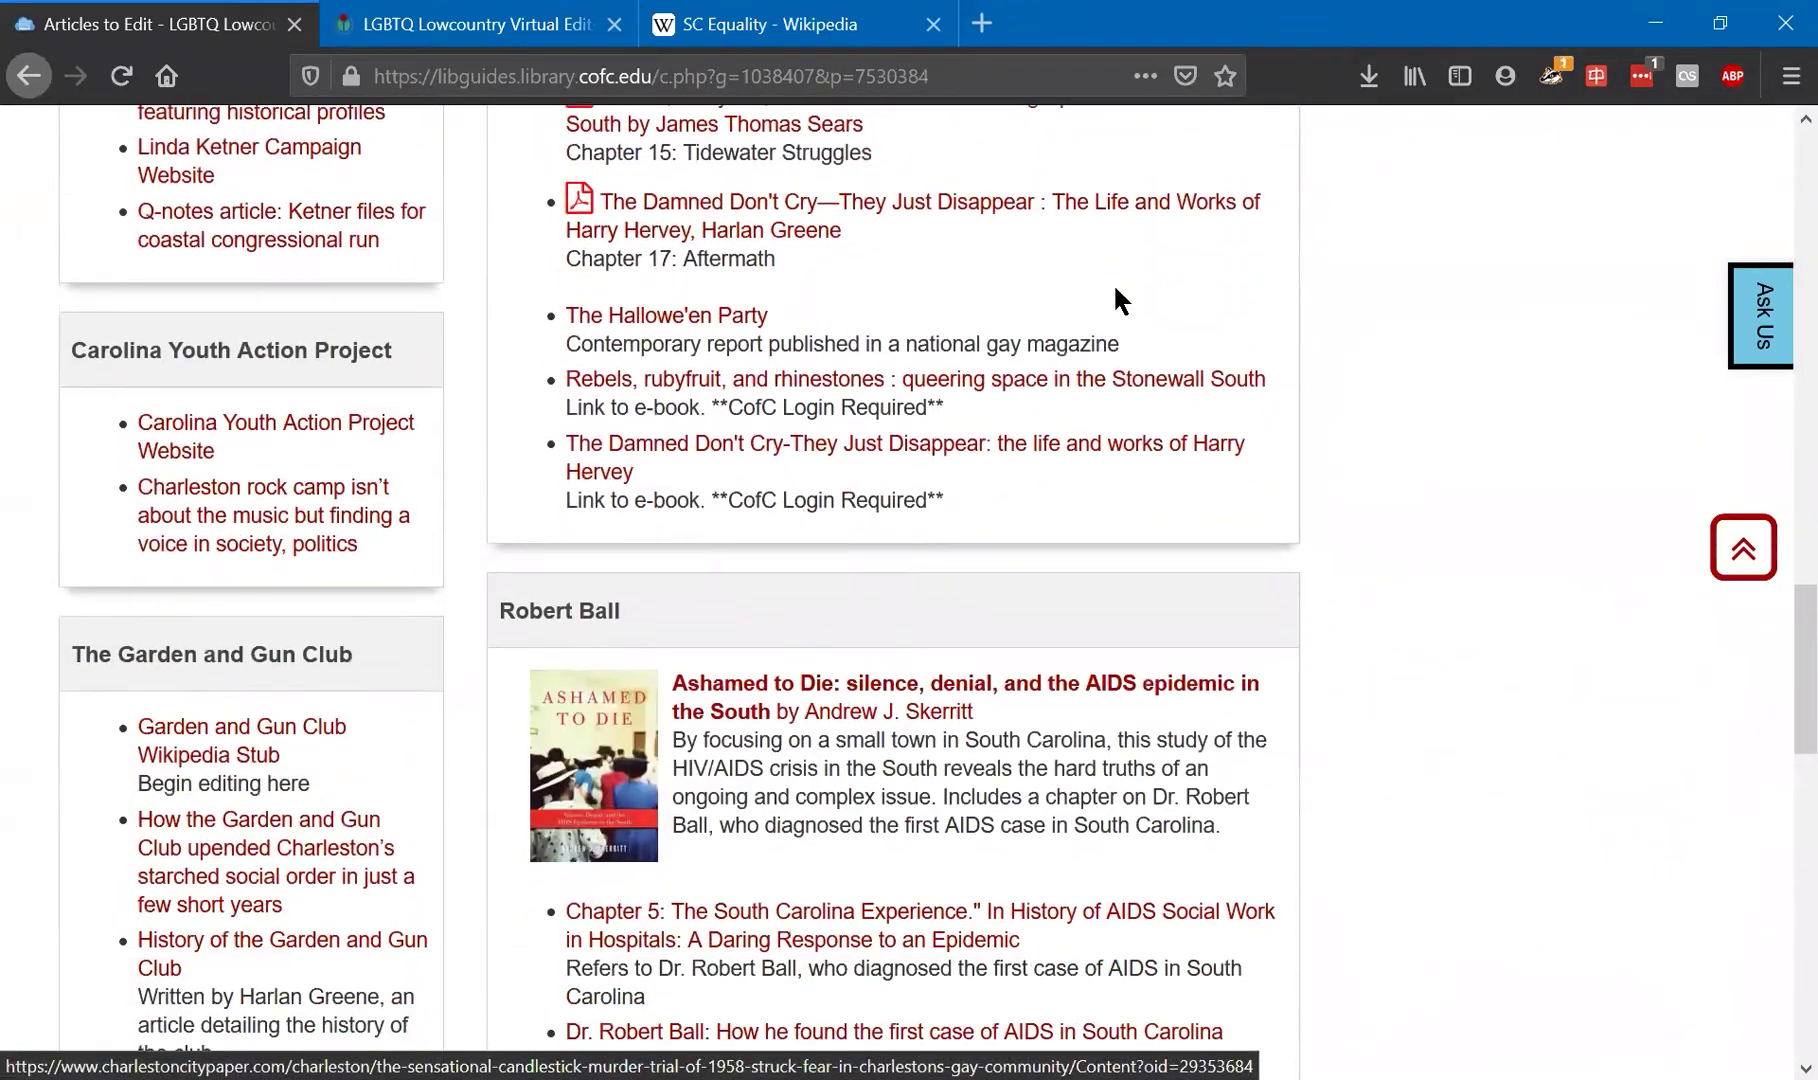
{"action": "scroll", "coordinate": [1115, 290], "scroll_direction": "down", "scroll_amount": 11}
{"action": "scroll", "coordinate": [1118, 303], "scroll_direction": "up", "scroll_amount": 13}
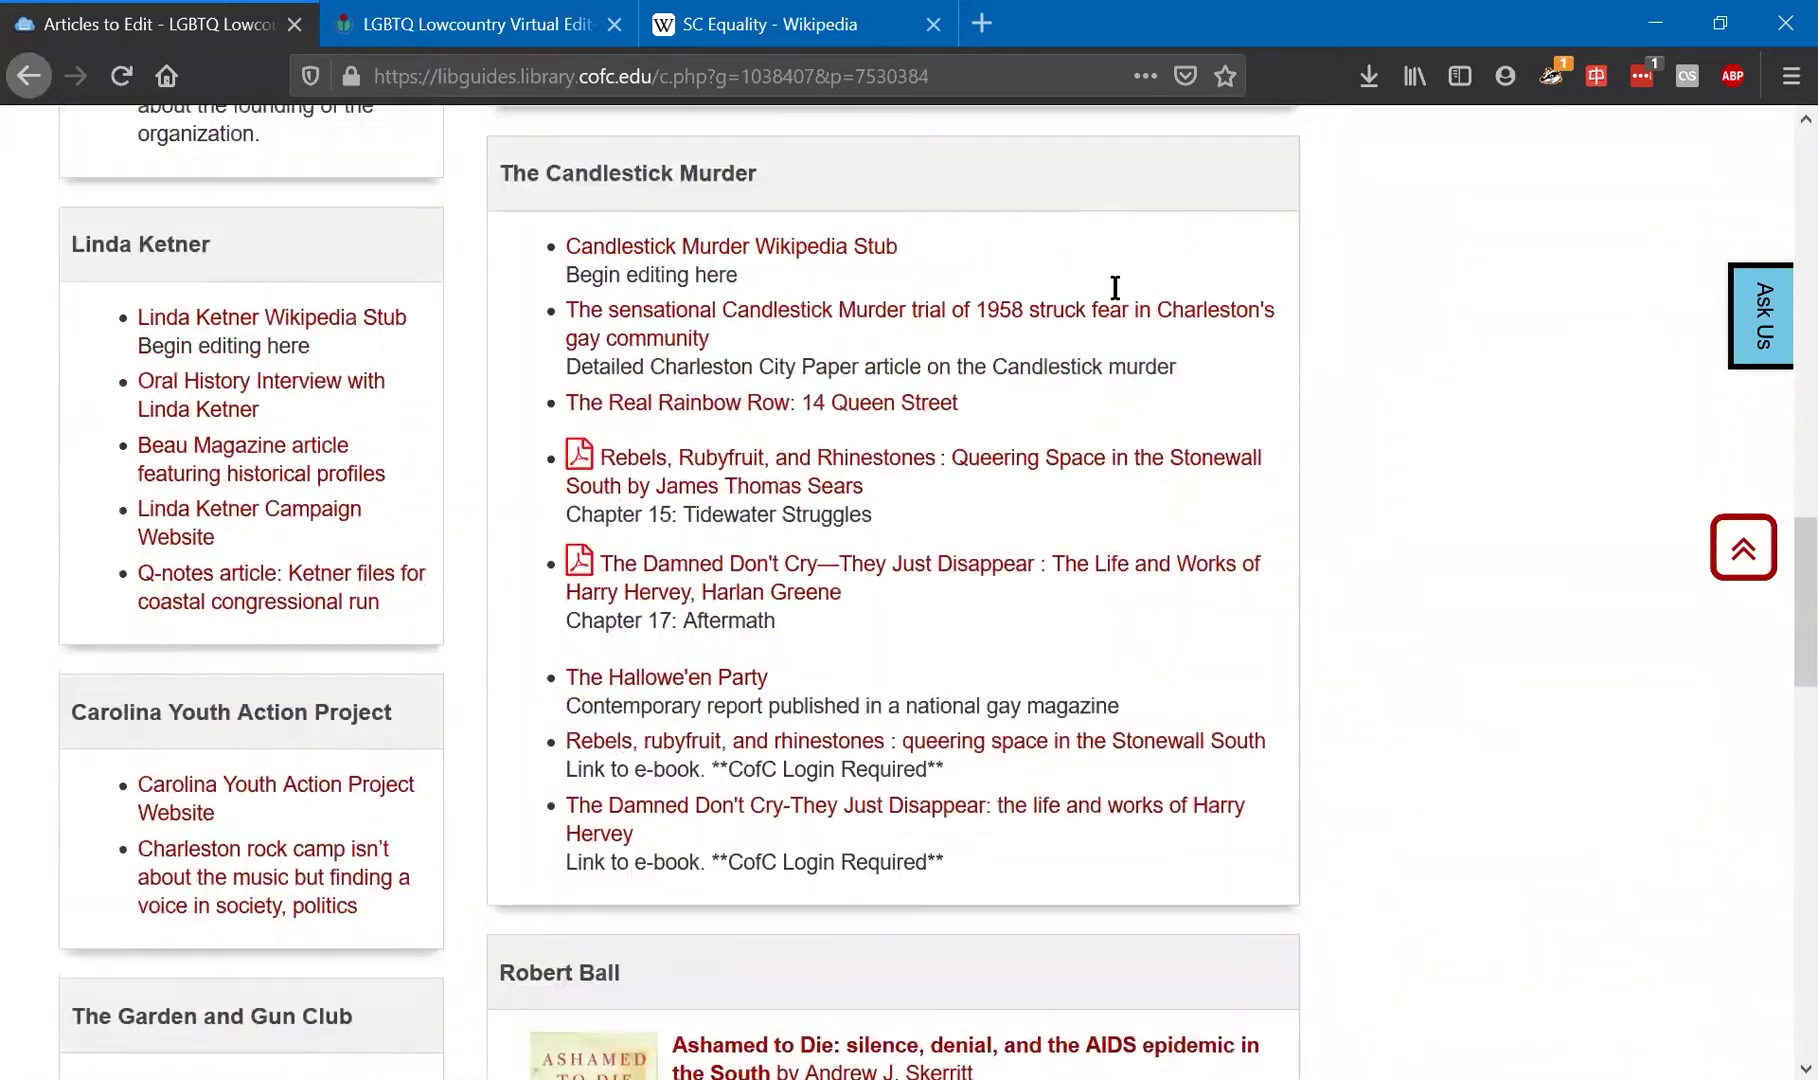
{"action": "scroll", "coordinate": [1115, 288], "scroll_direction": "up", "scroll_amount": 16}
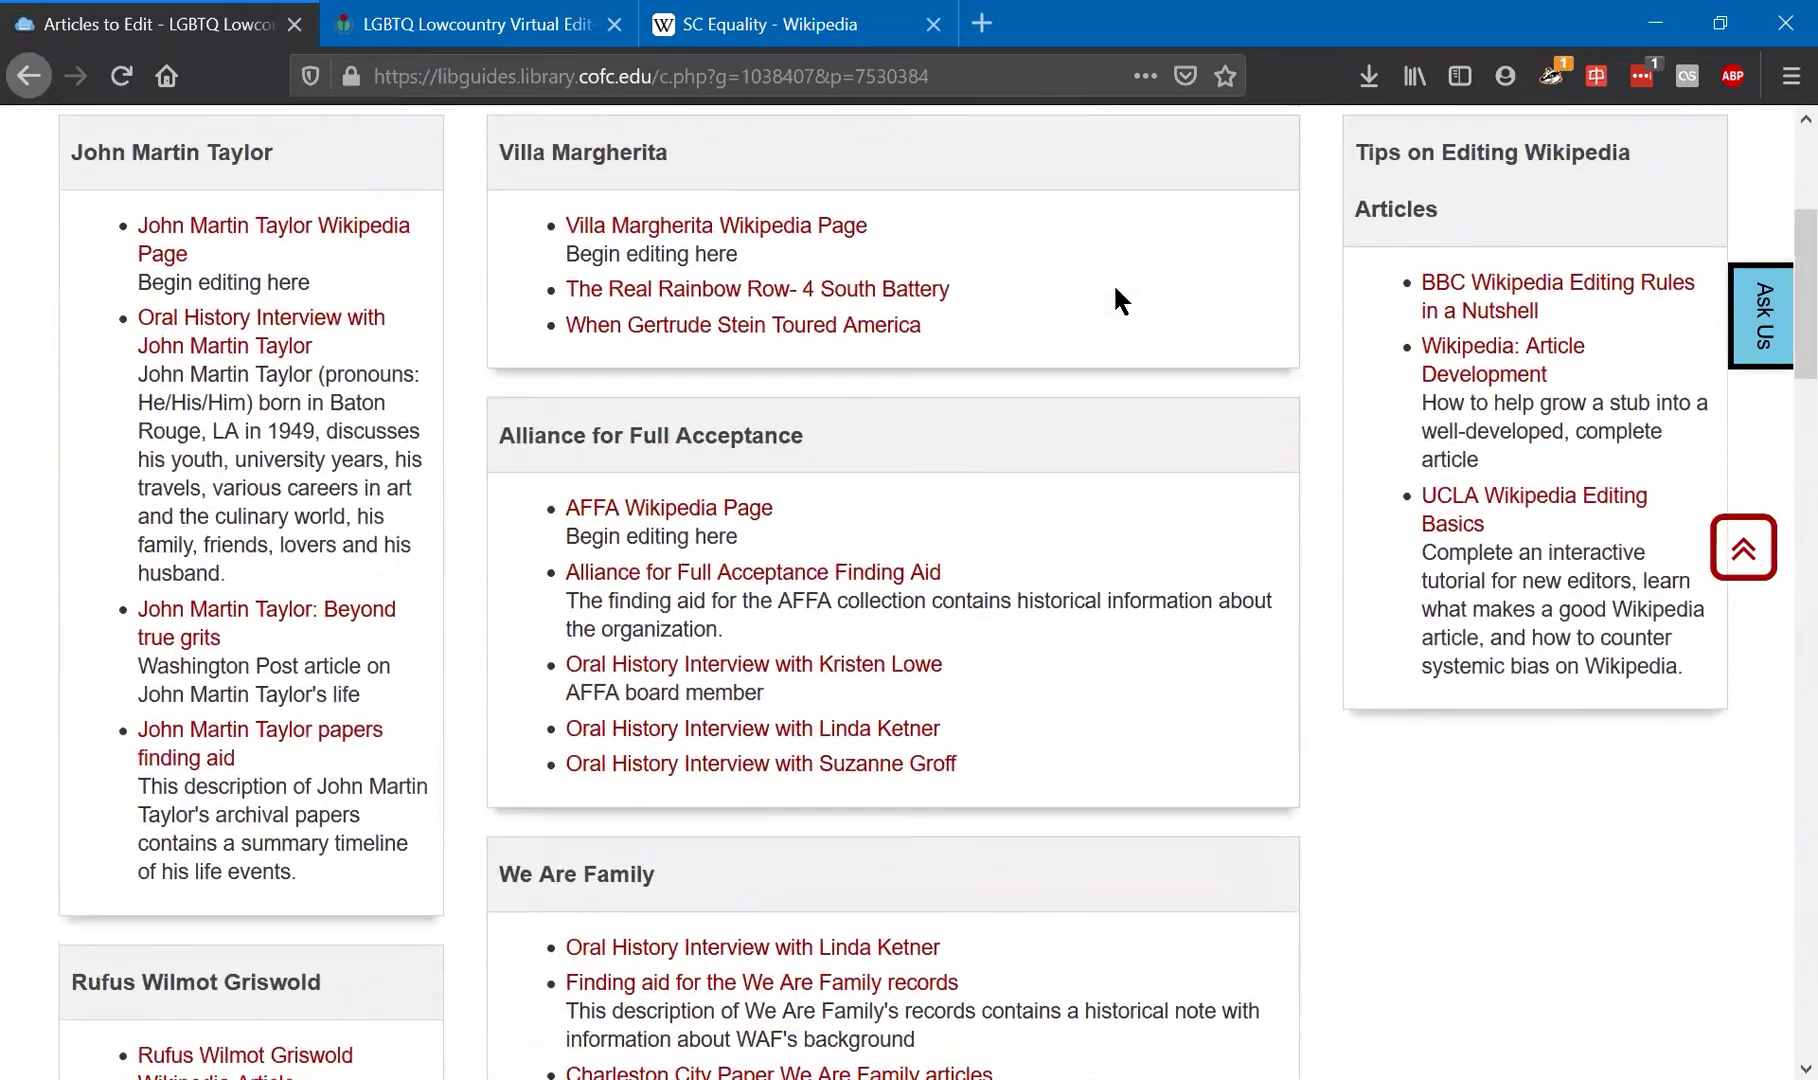
{"action": "scroll", "coordinate": [1114, 283], "scroll_direction": "up", "scroll_amount": 4}
Open the guide's Resources for Research page and examine its newspaper databases and the full list of web resources.
{"action": "left_click", "coordinate": [637, 463]}
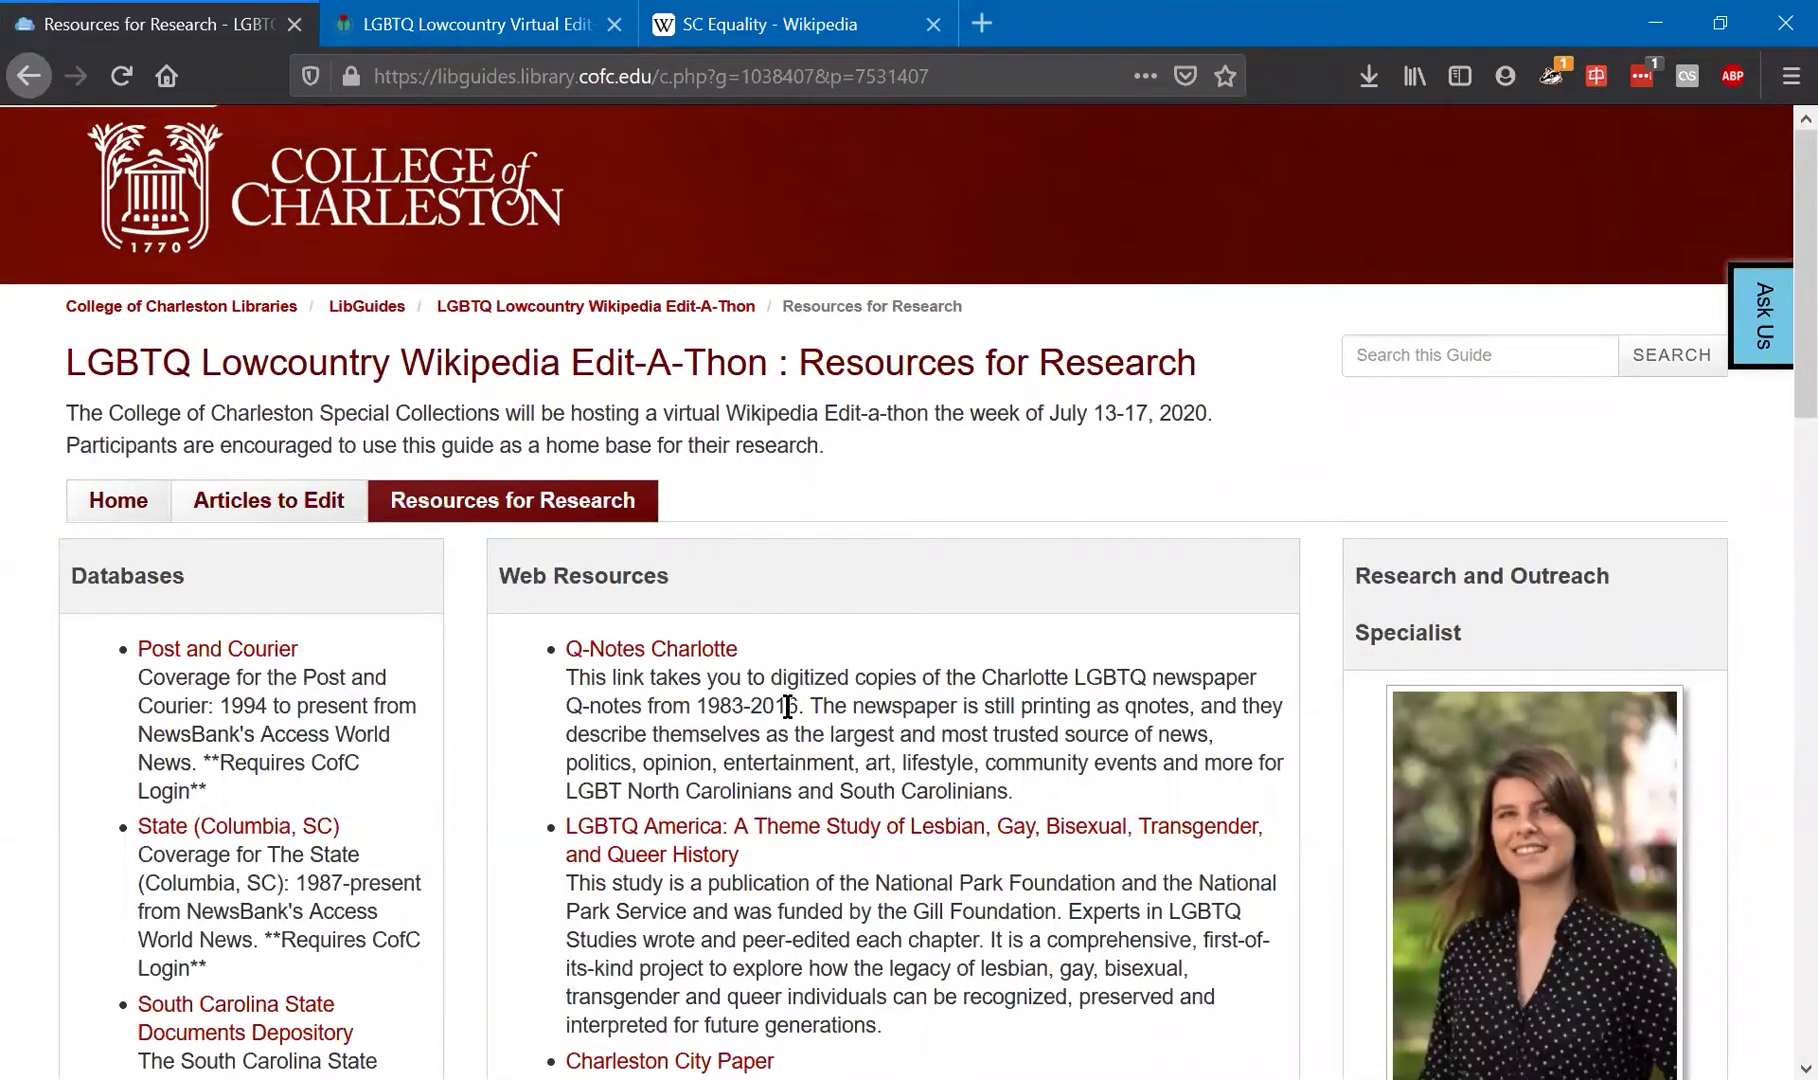
{"action": "scroll", "coordinate": [774, 724], "scroll_direction": "down", "scroll_amount": 1}
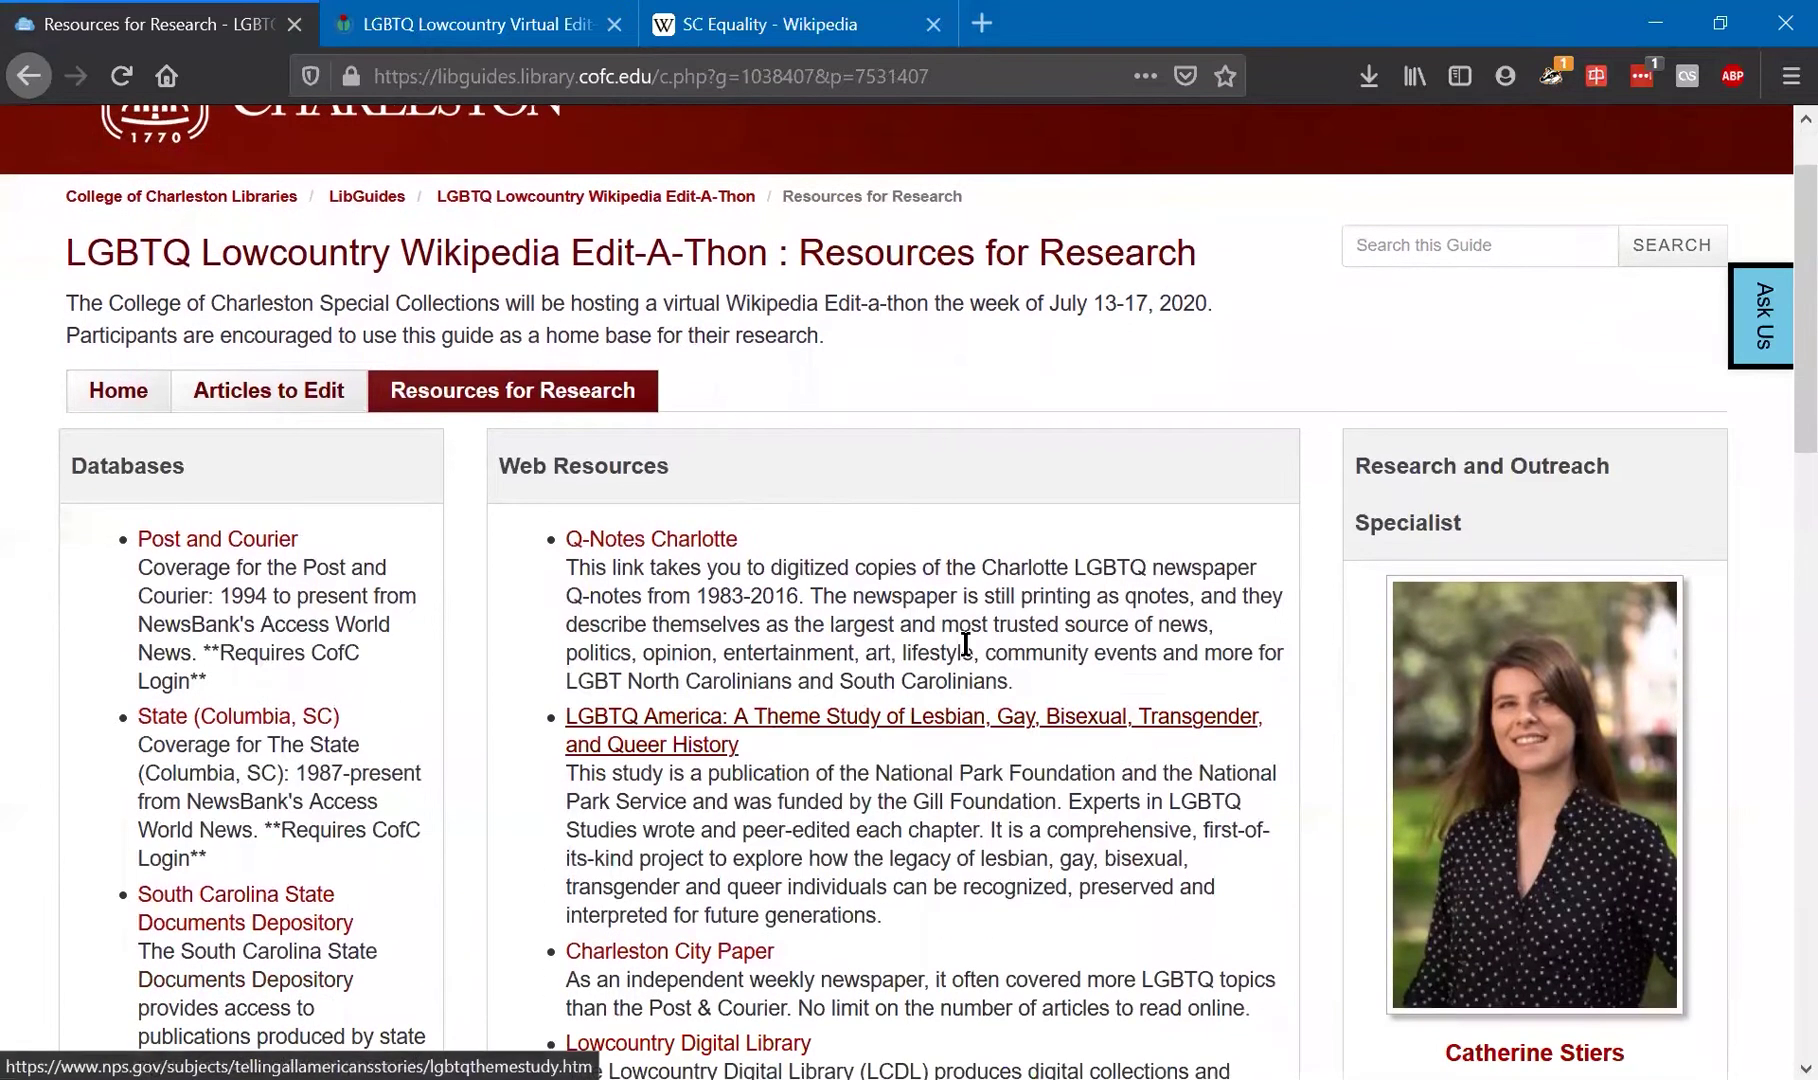
{"action": "scroll", "coordinate": [1157, 576], "scroll_direction": "down", "scroll_amount": 2}
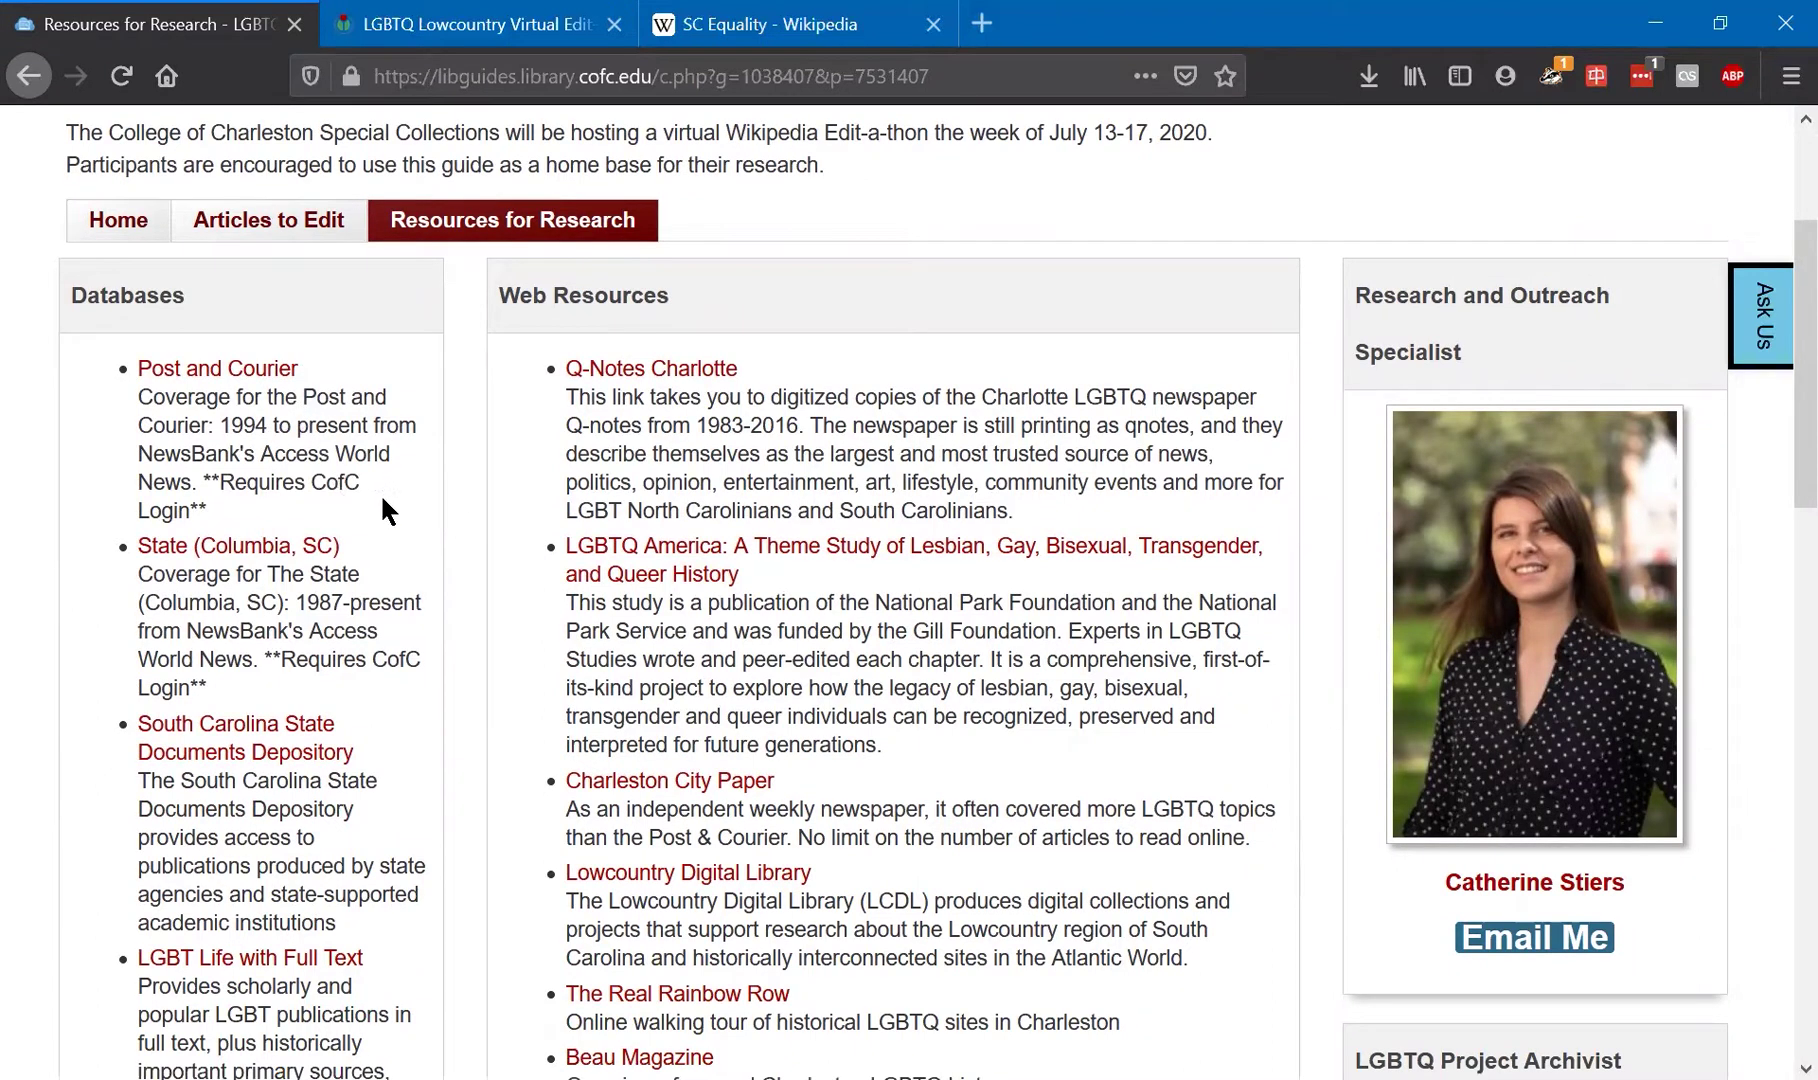
{"action": "scroll", "coordinate": [585, 490], "scroll_direction": "down", "scroll_amount": 2}
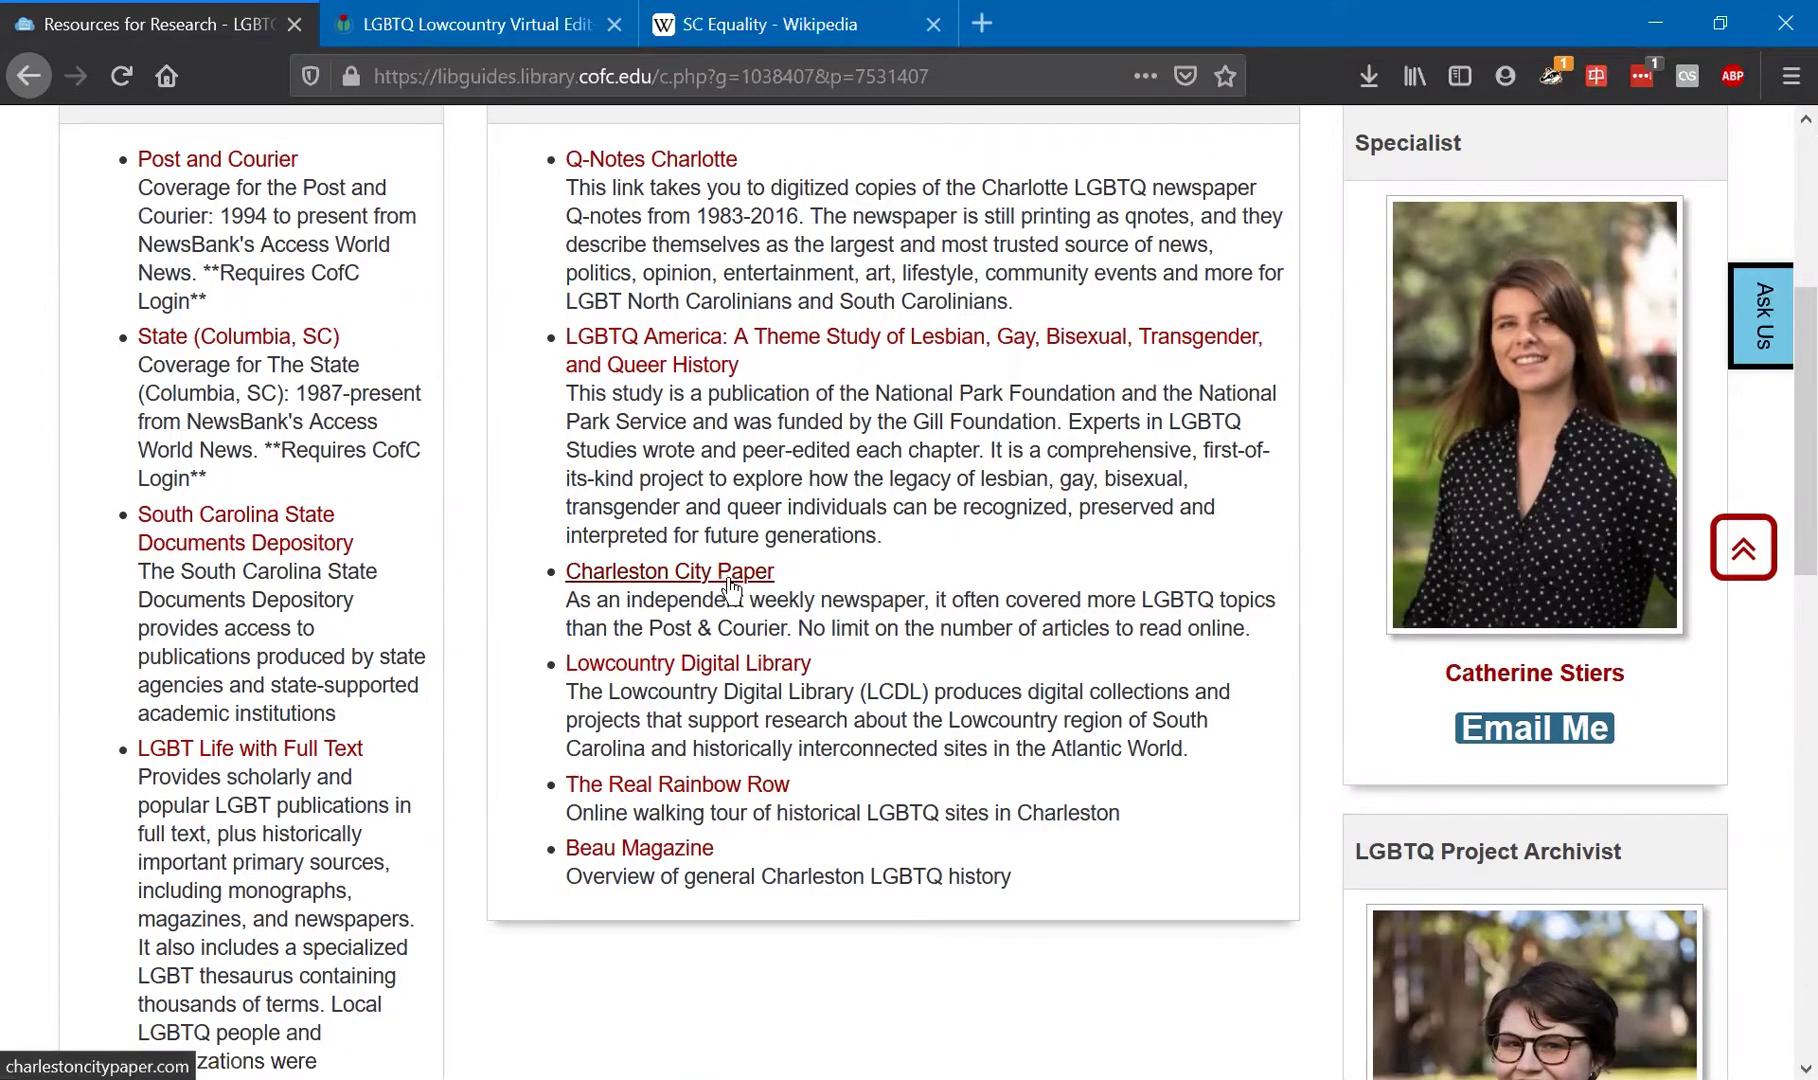
Open the Charleston City Paper web resource in a separate tab and switch to it.
{"action": "right_click", "coordinate": [664, 592]}
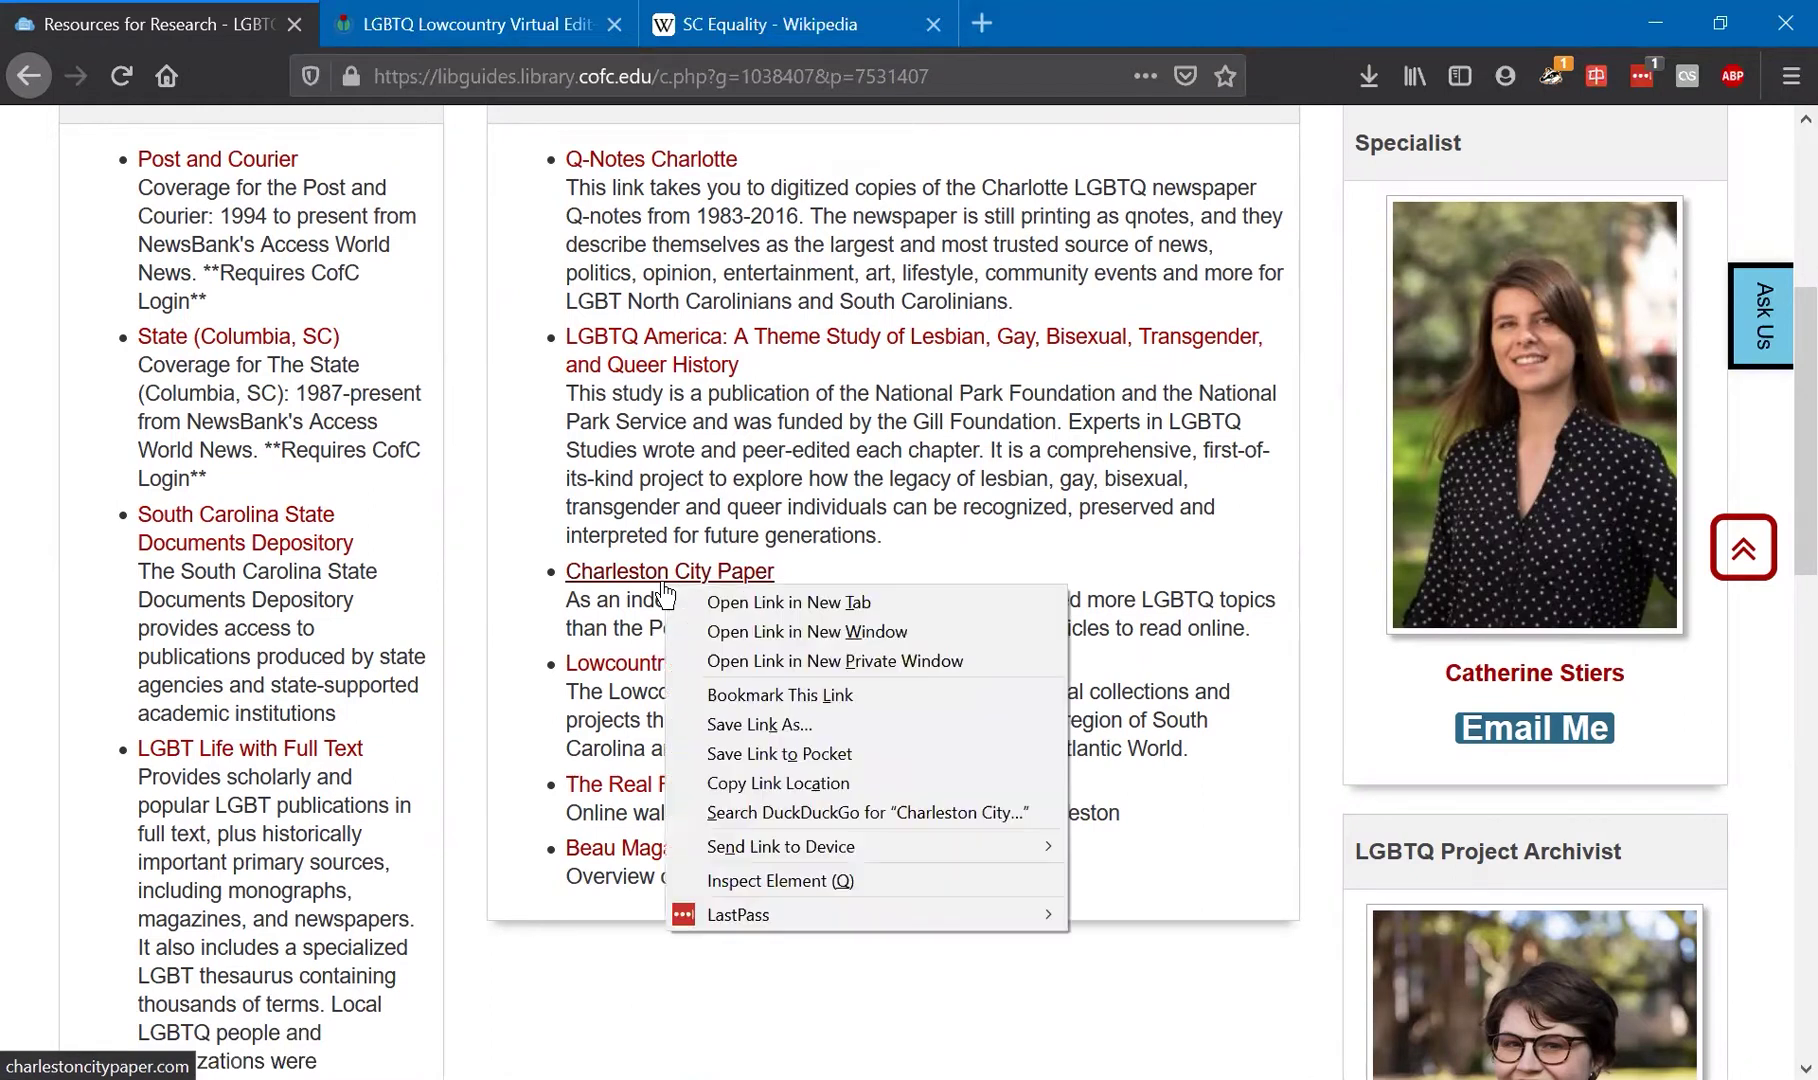
{"action": "left_click", "coordinate": [689, 601]}
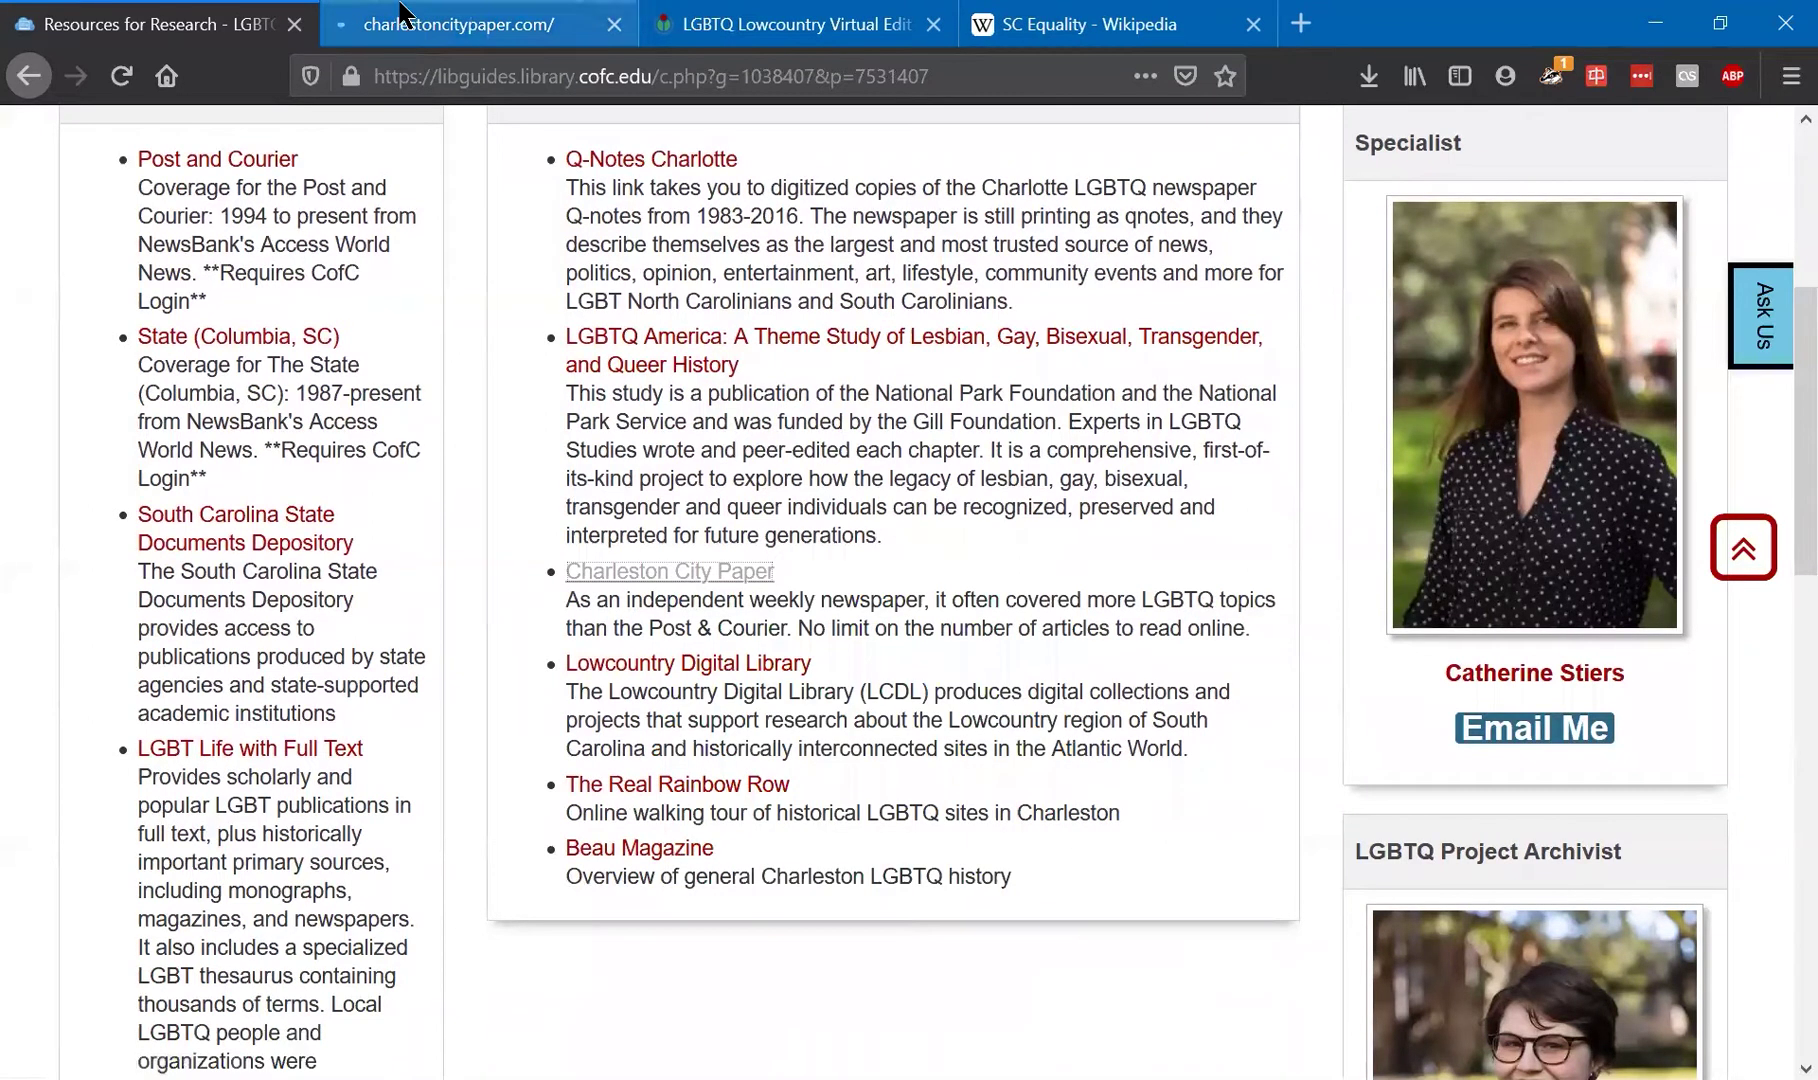
{"action": "left_click", "coordinate": [400, 14]}
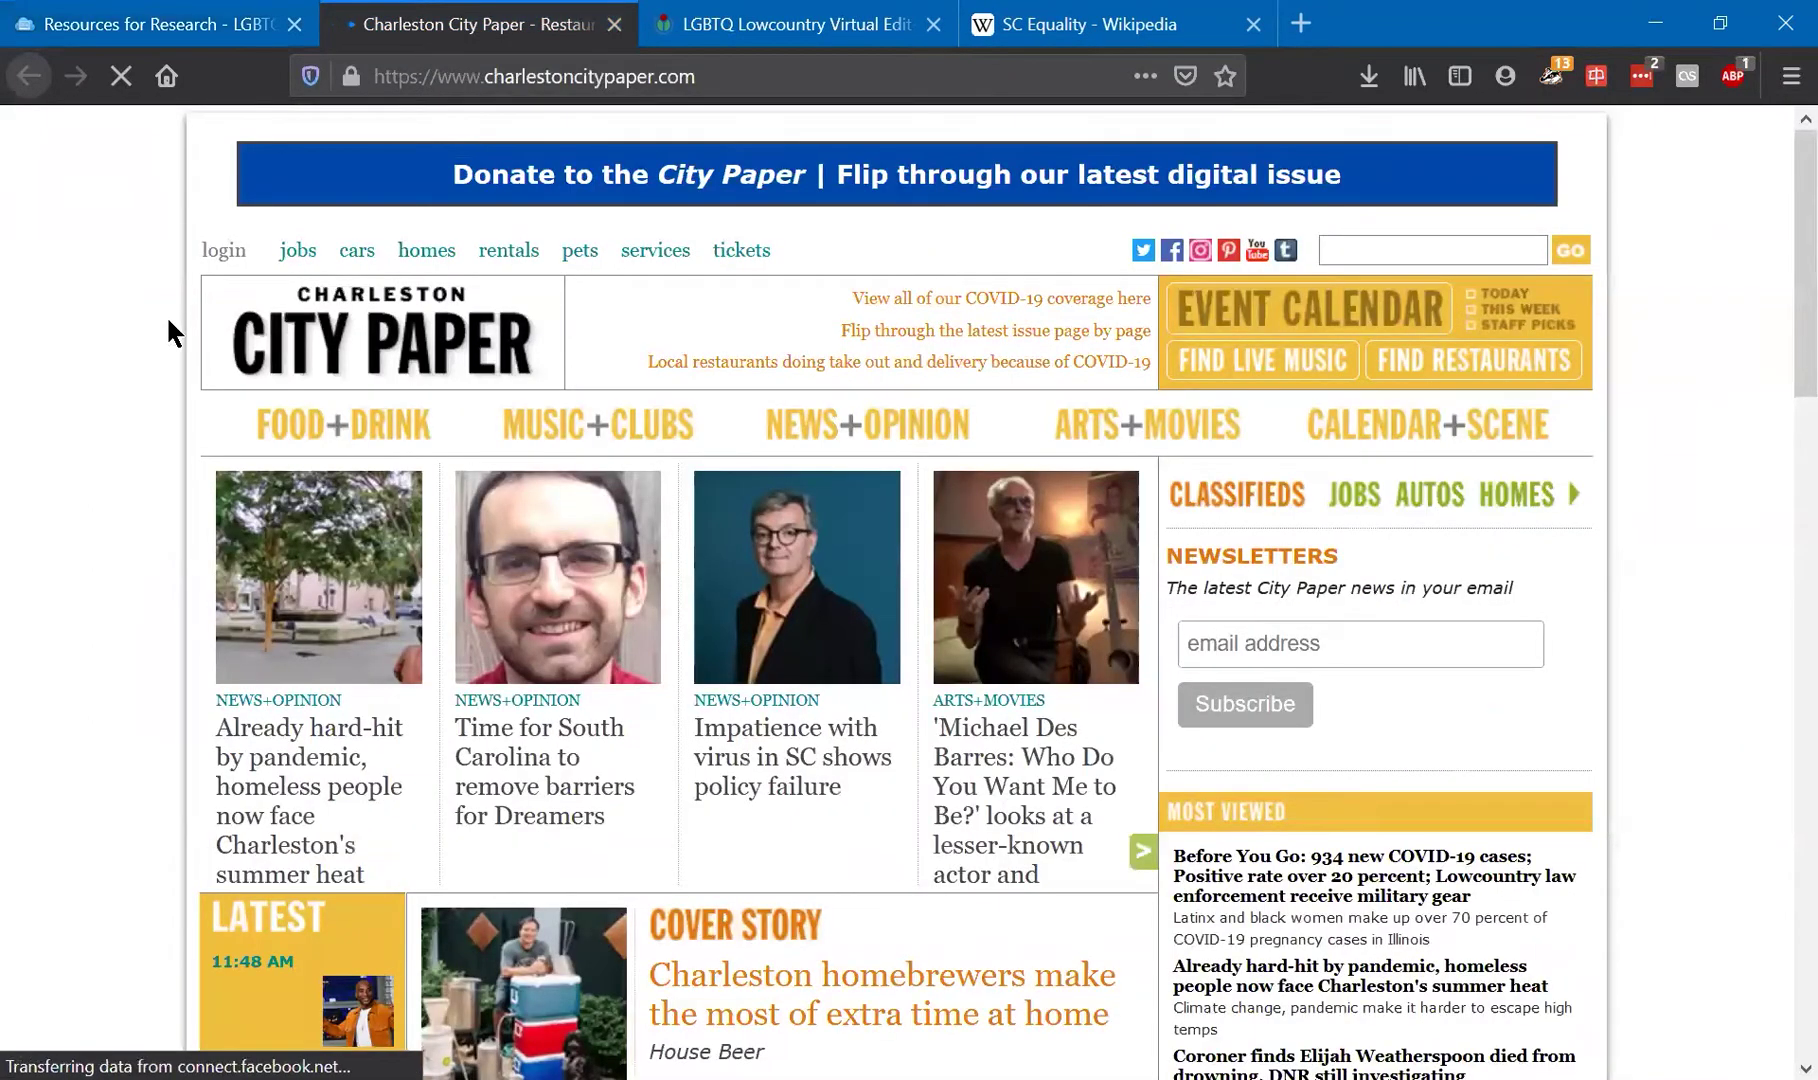
Search the Charleston City Paper site for the exact phrase "sc equality".
{"action": "left_click", "coordinate": [1335, 250]}
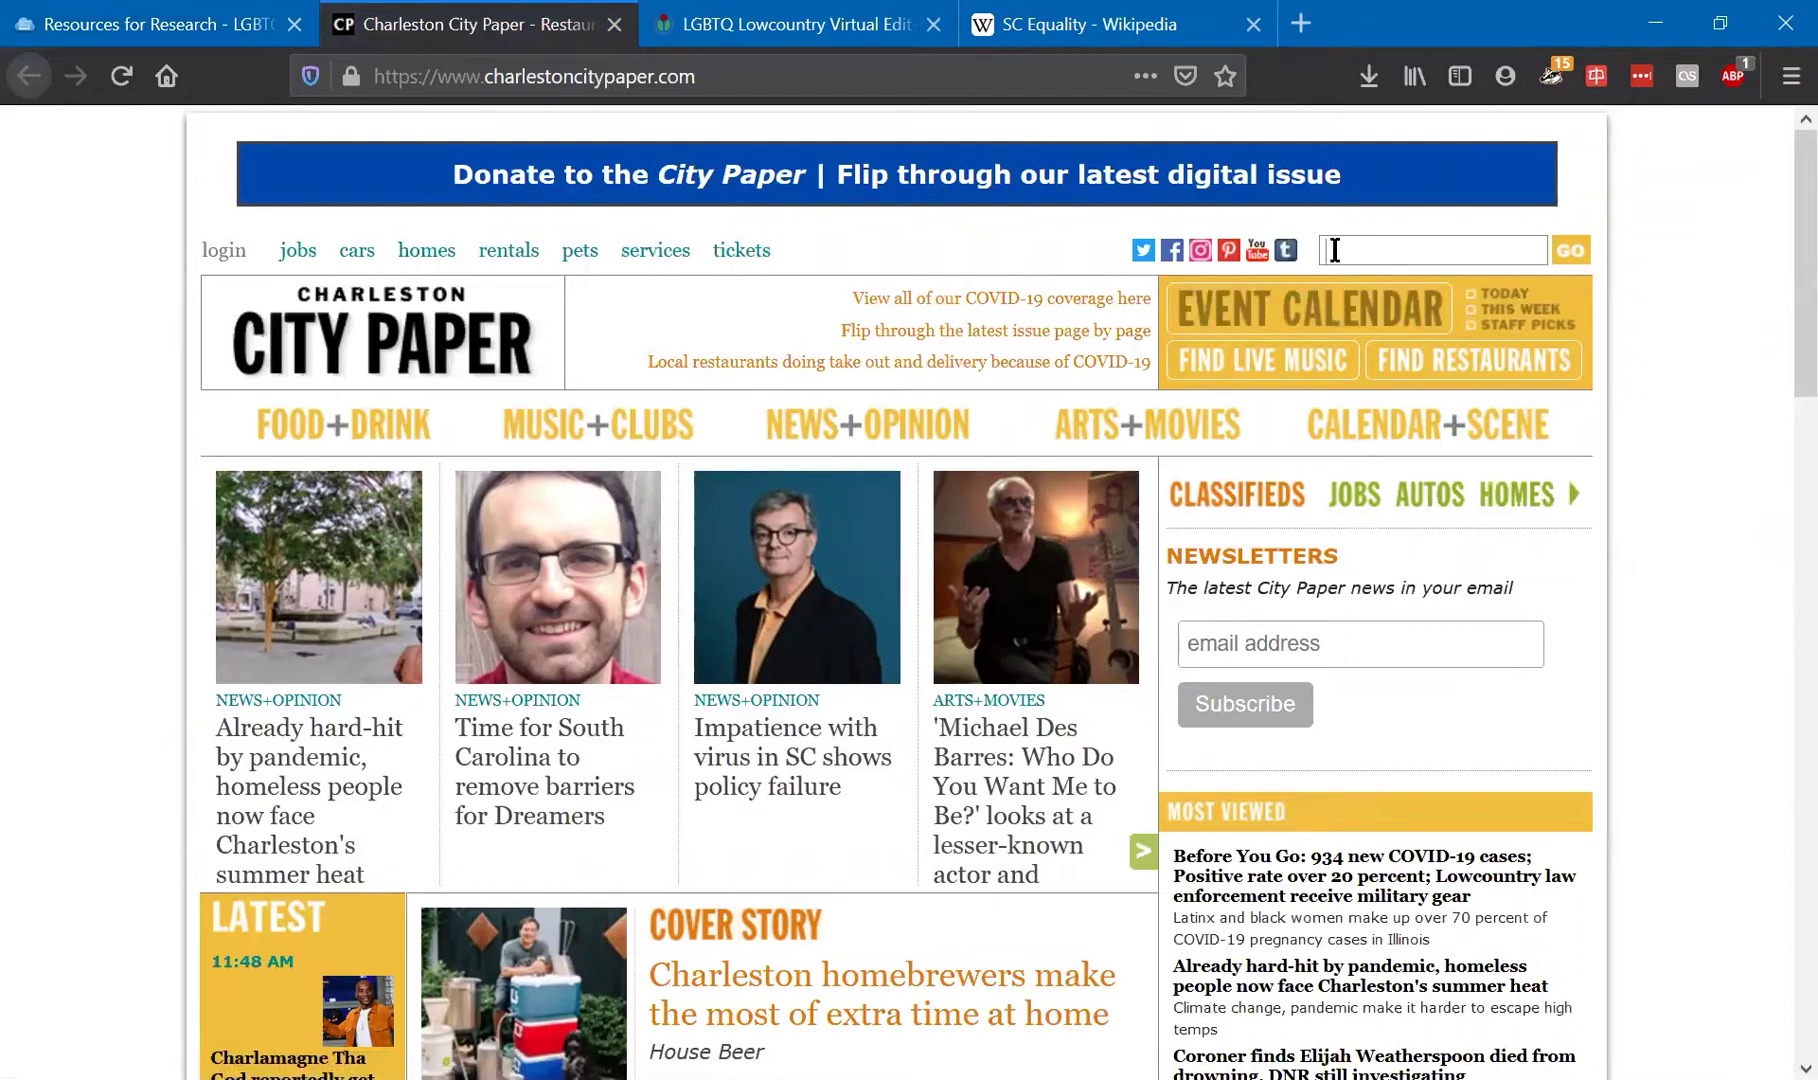
{"action": "type", "text": "\"SC"}
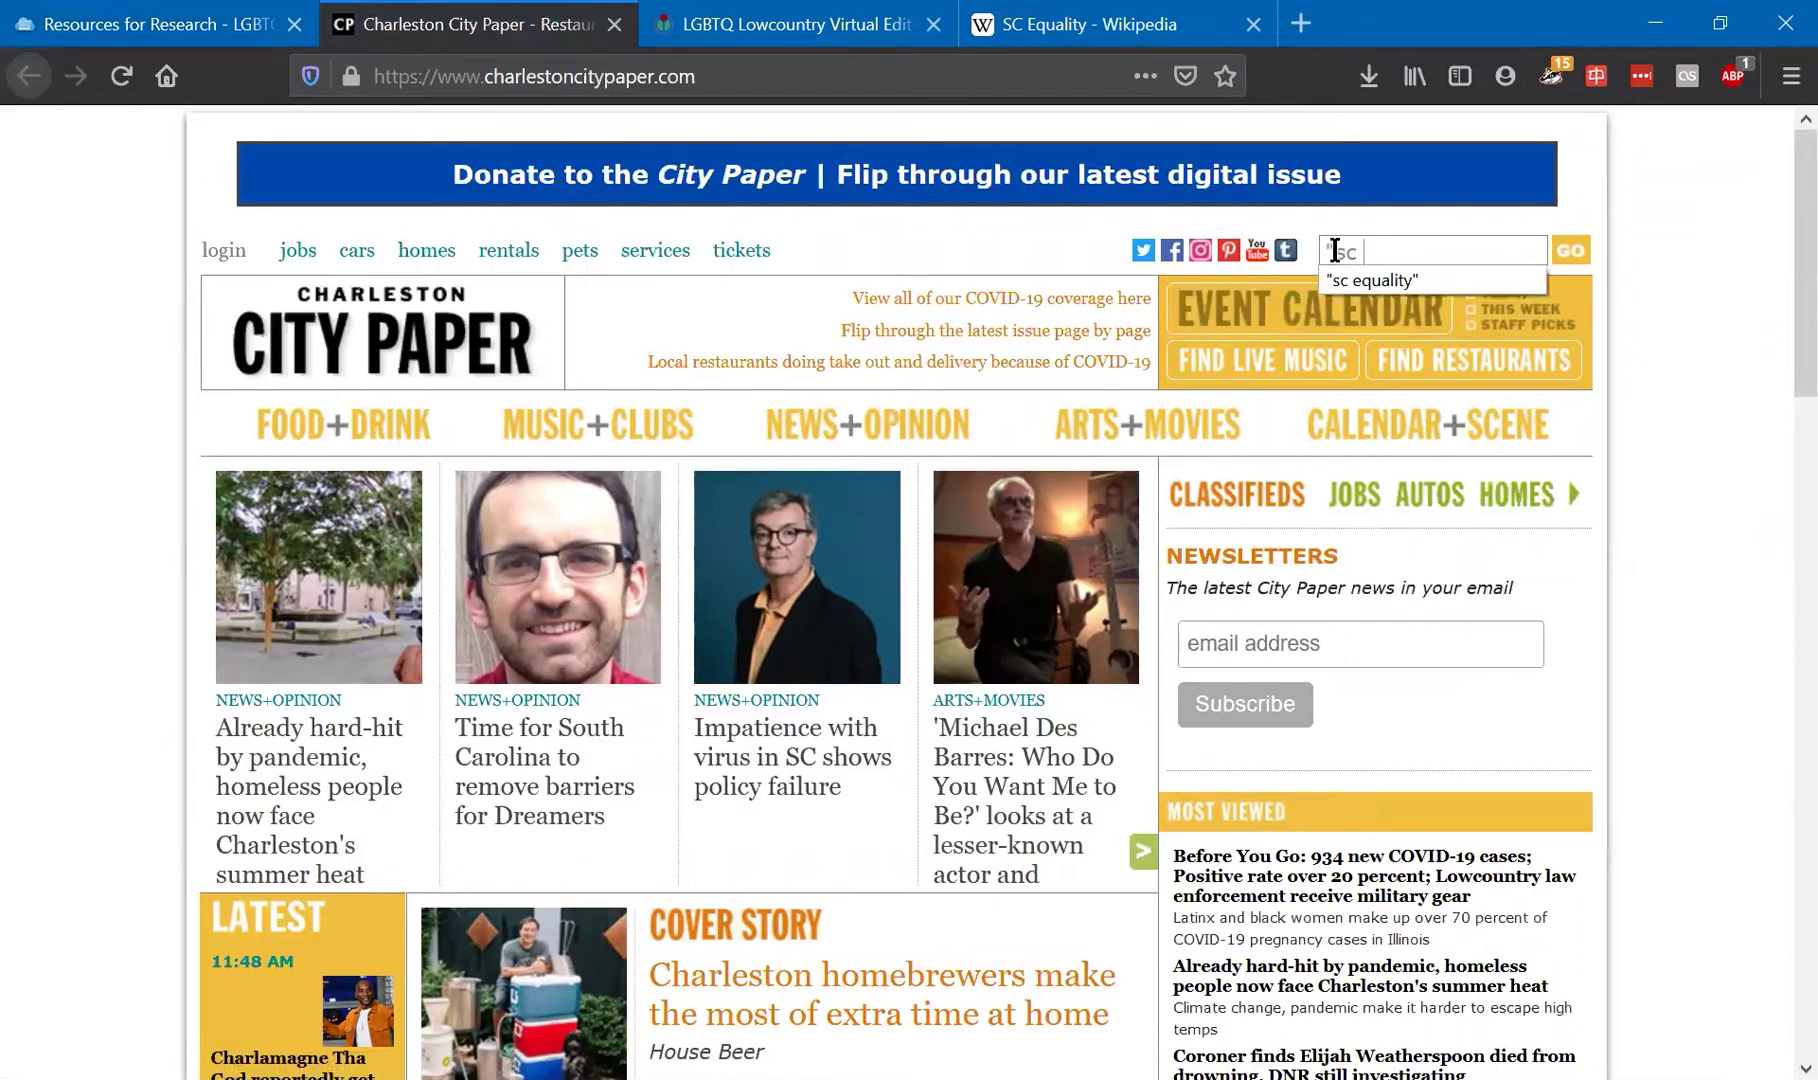
{"action": "key", "text": "Down"}
{"action": "key", "text": "Down"}
{"action": "key", "text": "Return"}
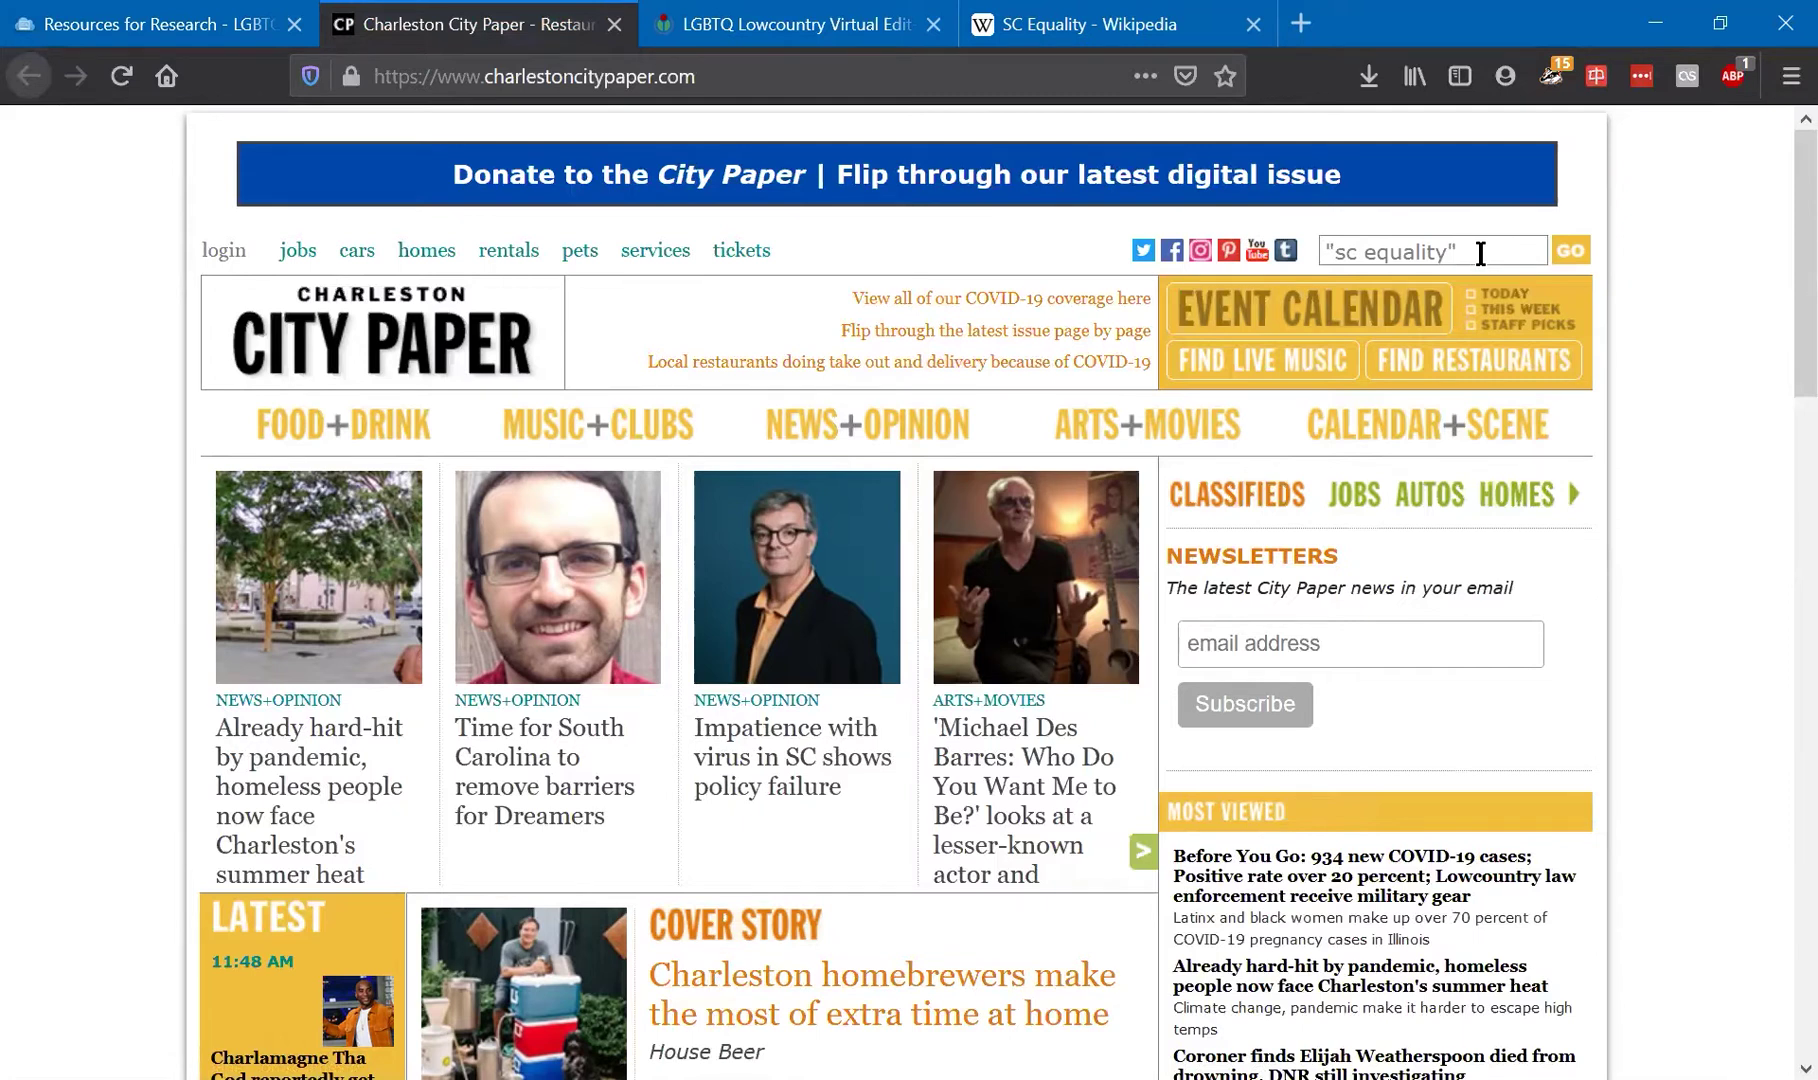
{"action": "key", "text": "Return"}
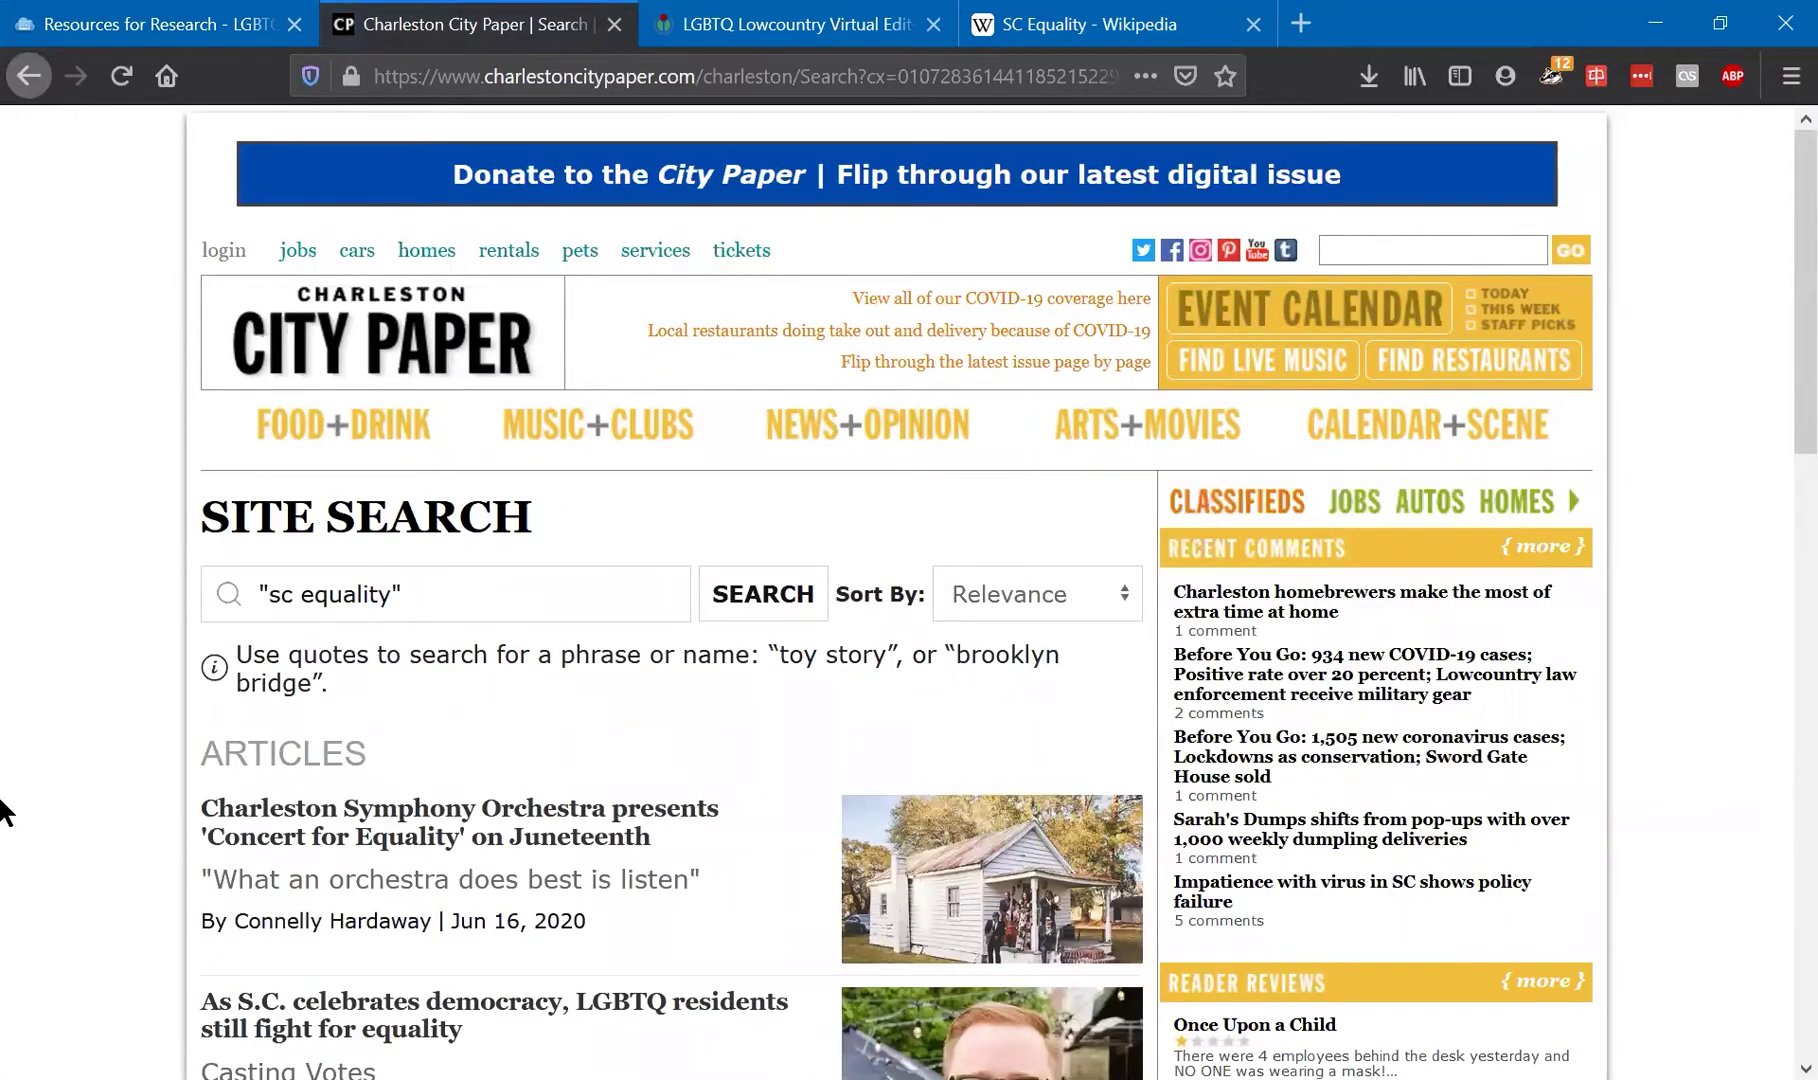
Look through the search results and read the article "S.C. Equality to host March for Equality in Columbia tomorrow".
{"action": "scroll", "coordinate": [3, 812], "scroll_direction": "down", "scroll_amount": 5}
{"action": "scroll", "coordinate": [3, 812], "scroll_direction": "down", "scroll_amount": 2}
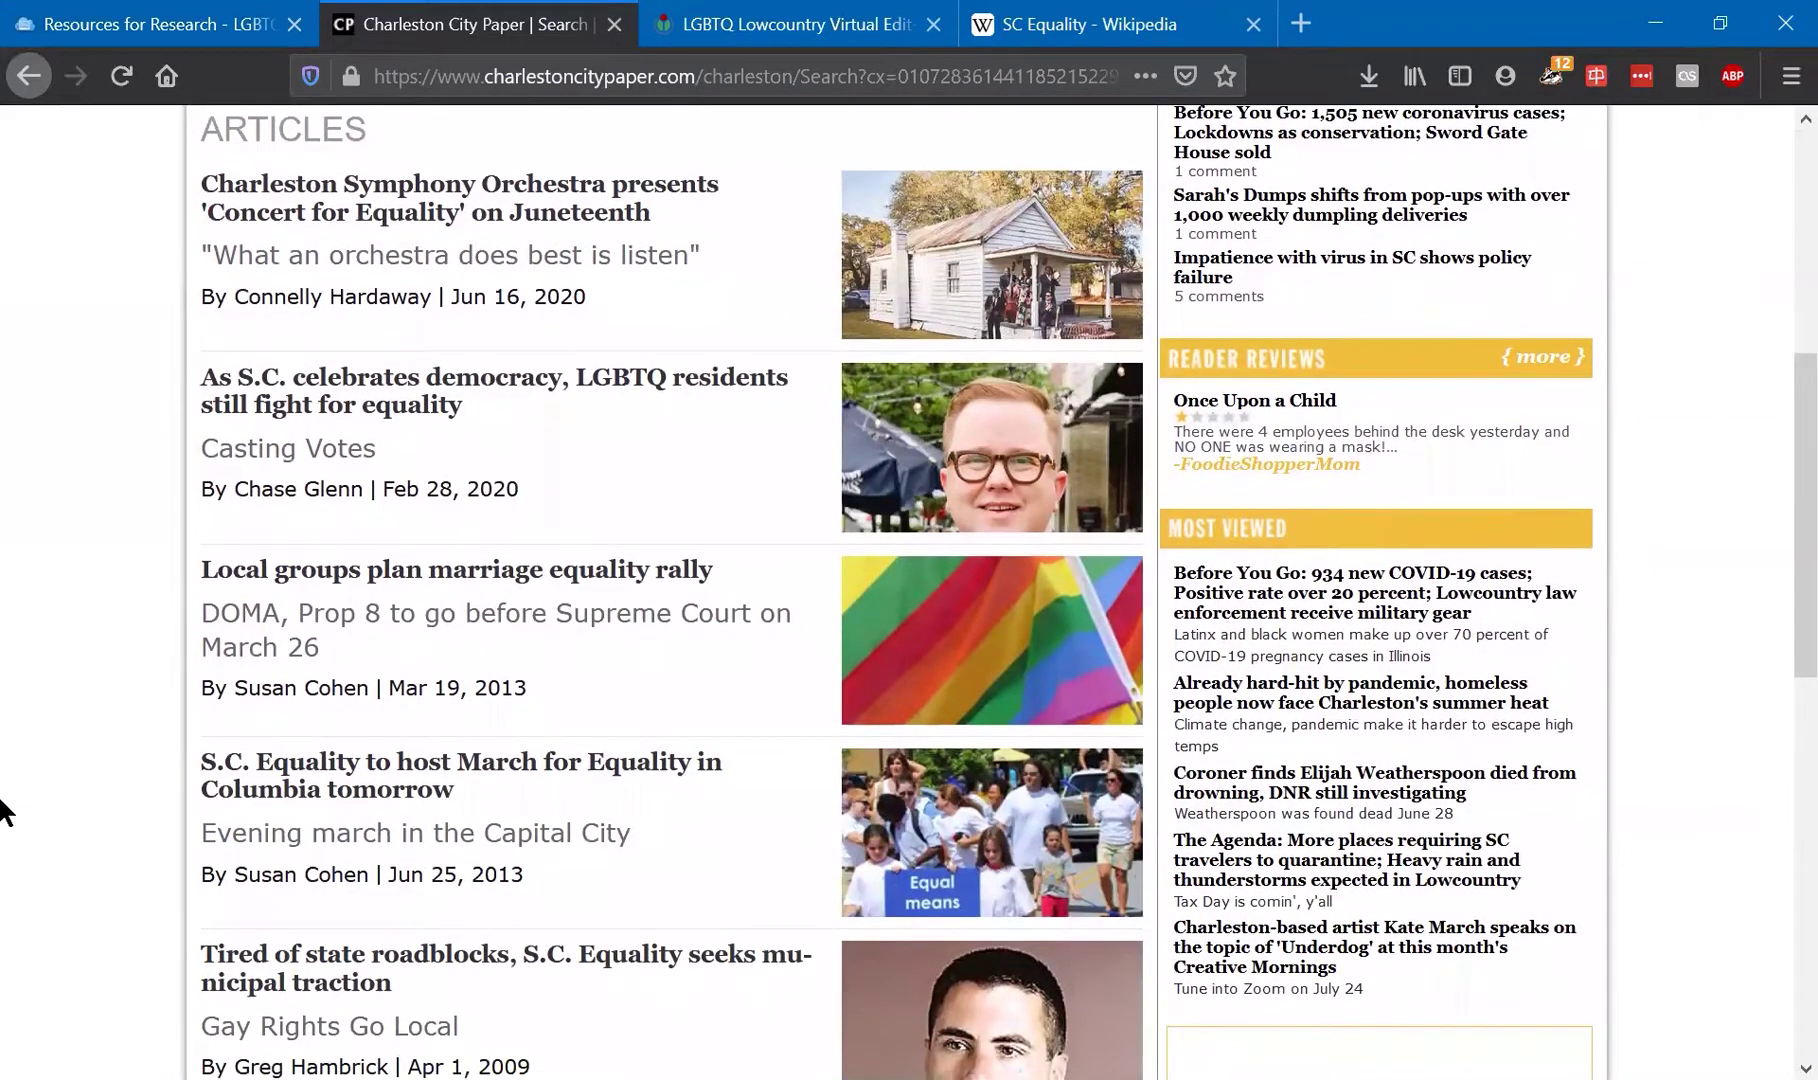
{"action": "scroll", "coordinate": [146, 810], "scroll_direction": "down", "scroll_amount": 2}
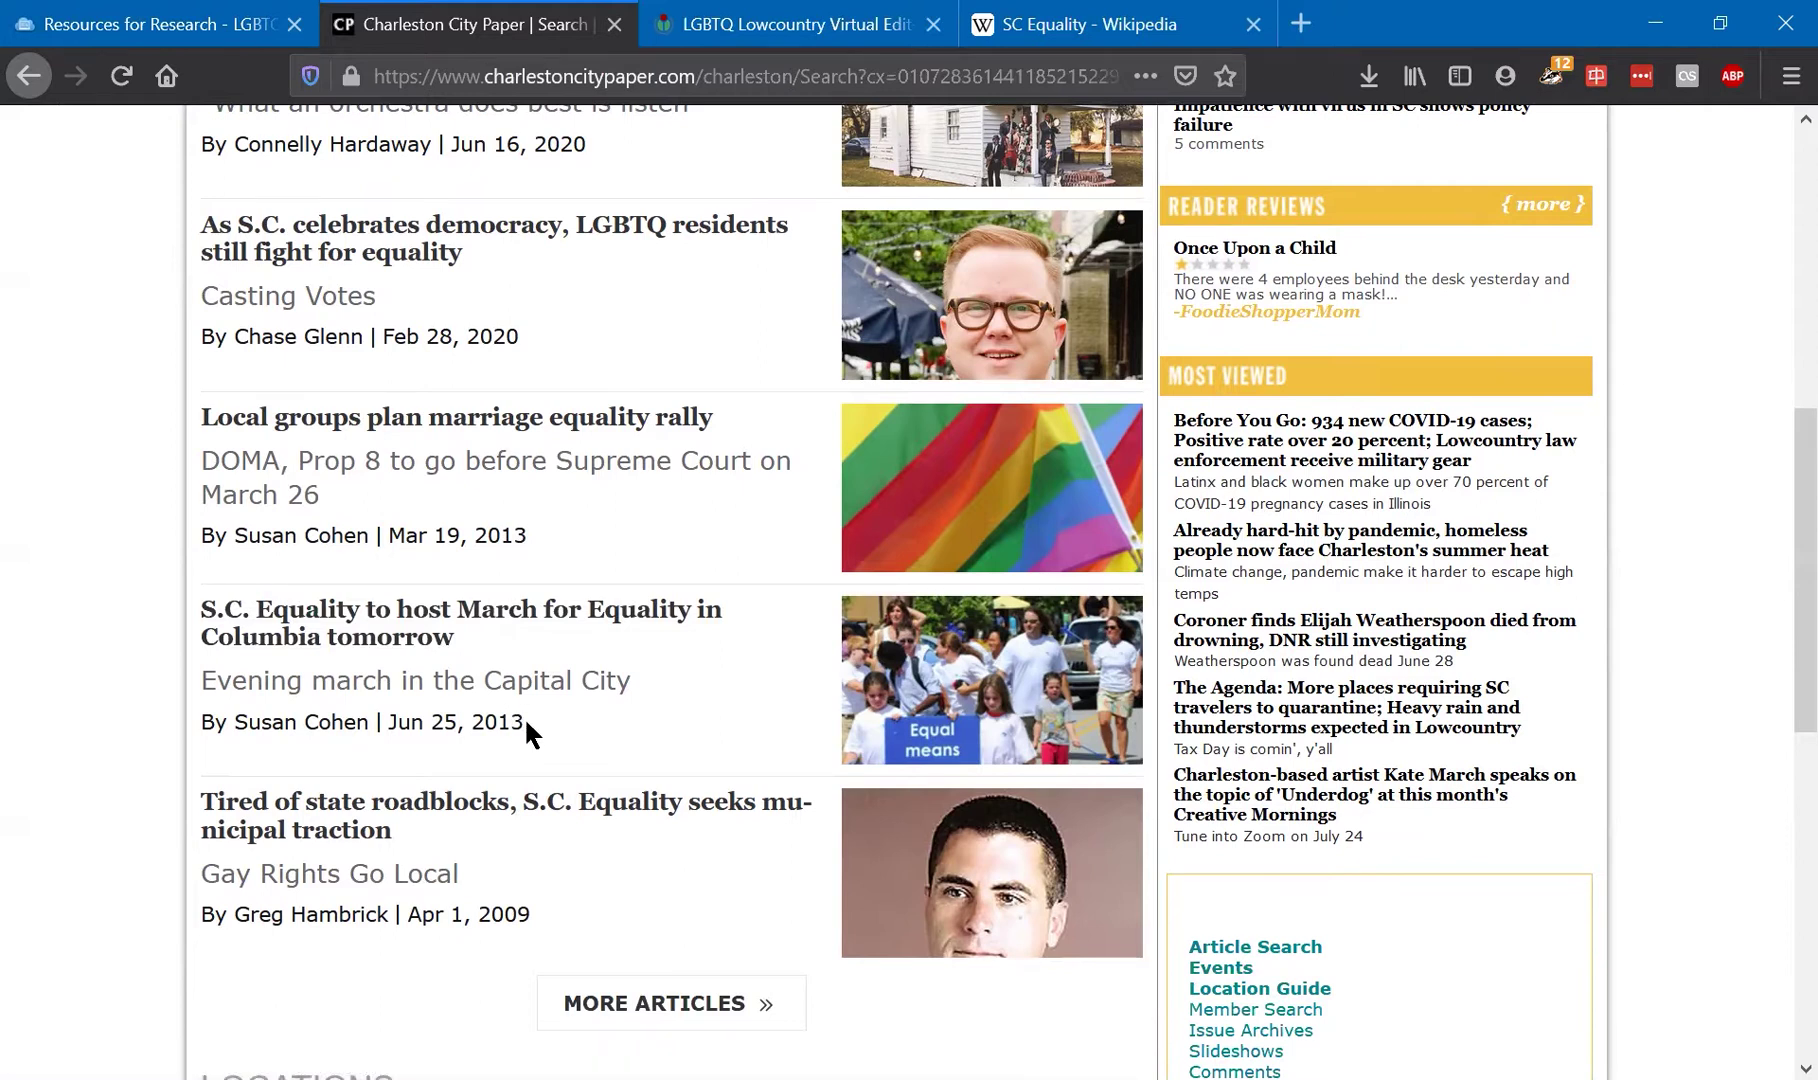
{"action": "left_click", "coordinate": [417, 660]}
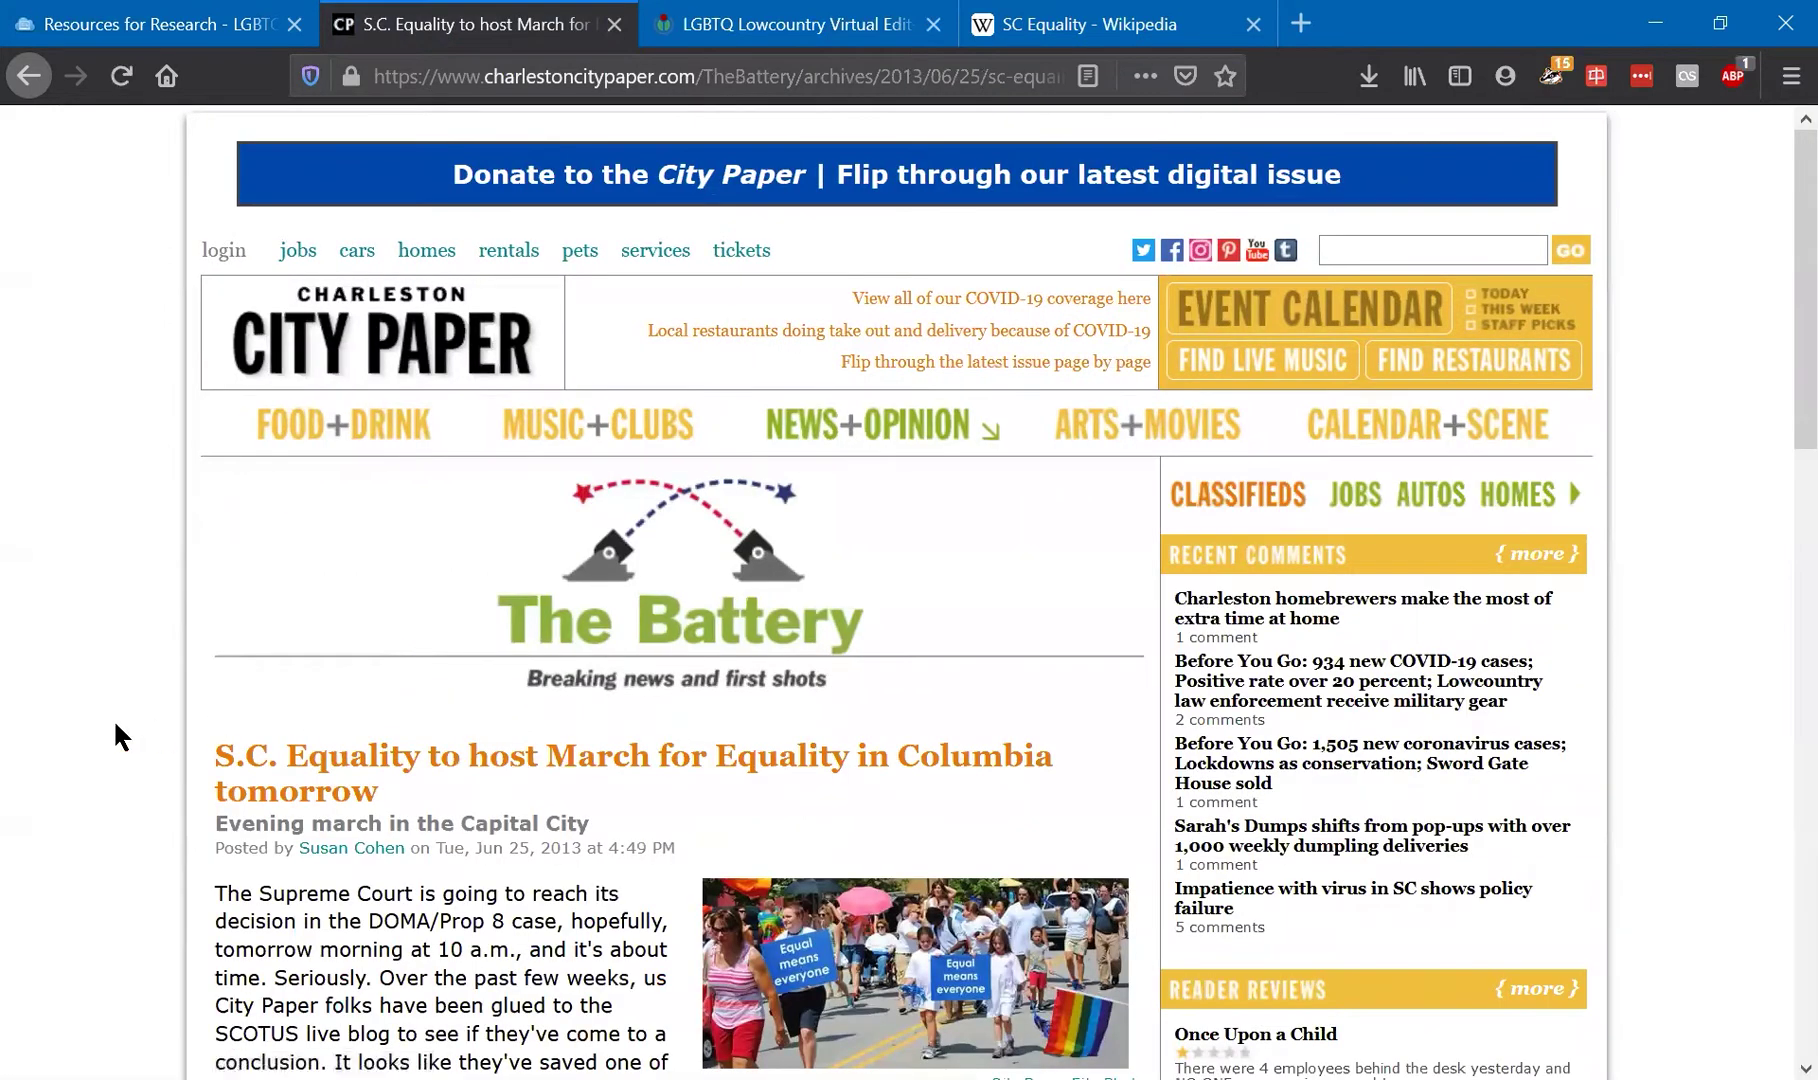
{"action": "scroll", "coordinate": [116, 727], "scroll_direction": "down", "scroll_amount": 5}
{"action": "scroll", "coordinate": [116, 726], "scroll_direction": "down", "scroll_amount": 5}
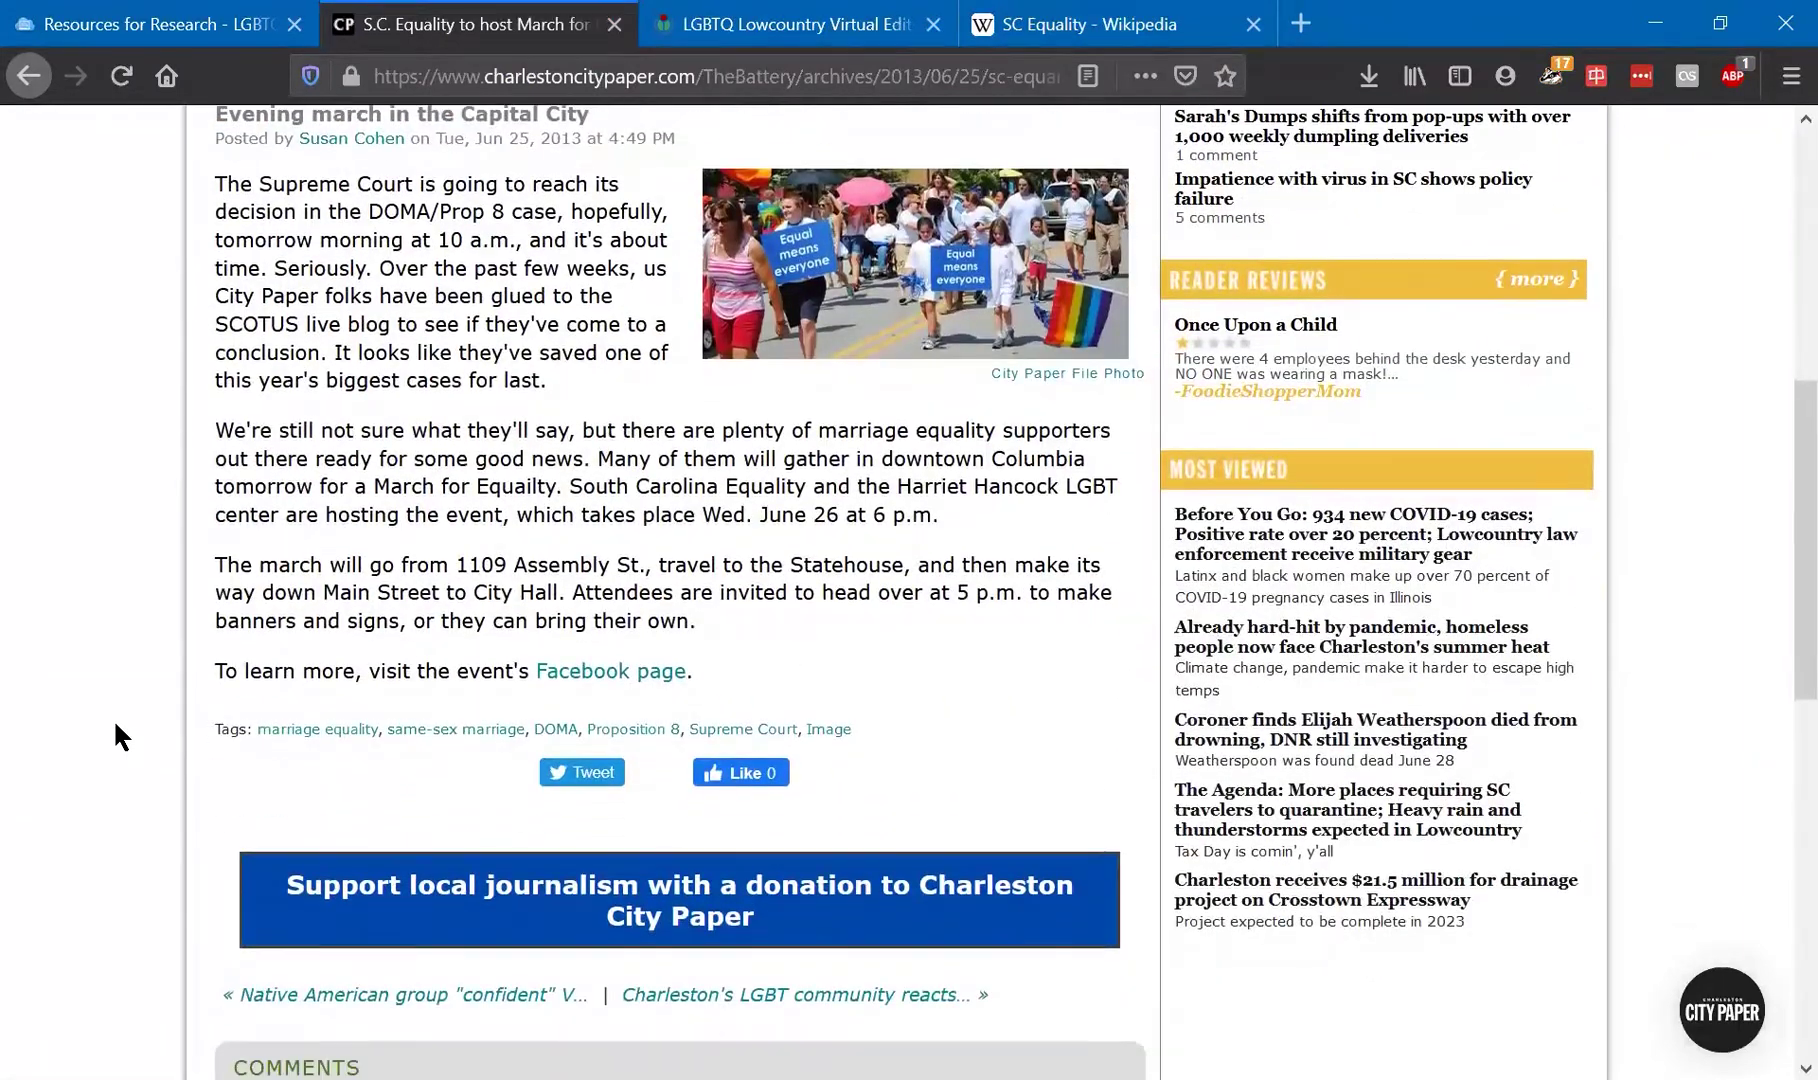
{"action": "scroll", "coordinate": [116, 726], "scroll_direction": "up", "scroll_amount": 7}
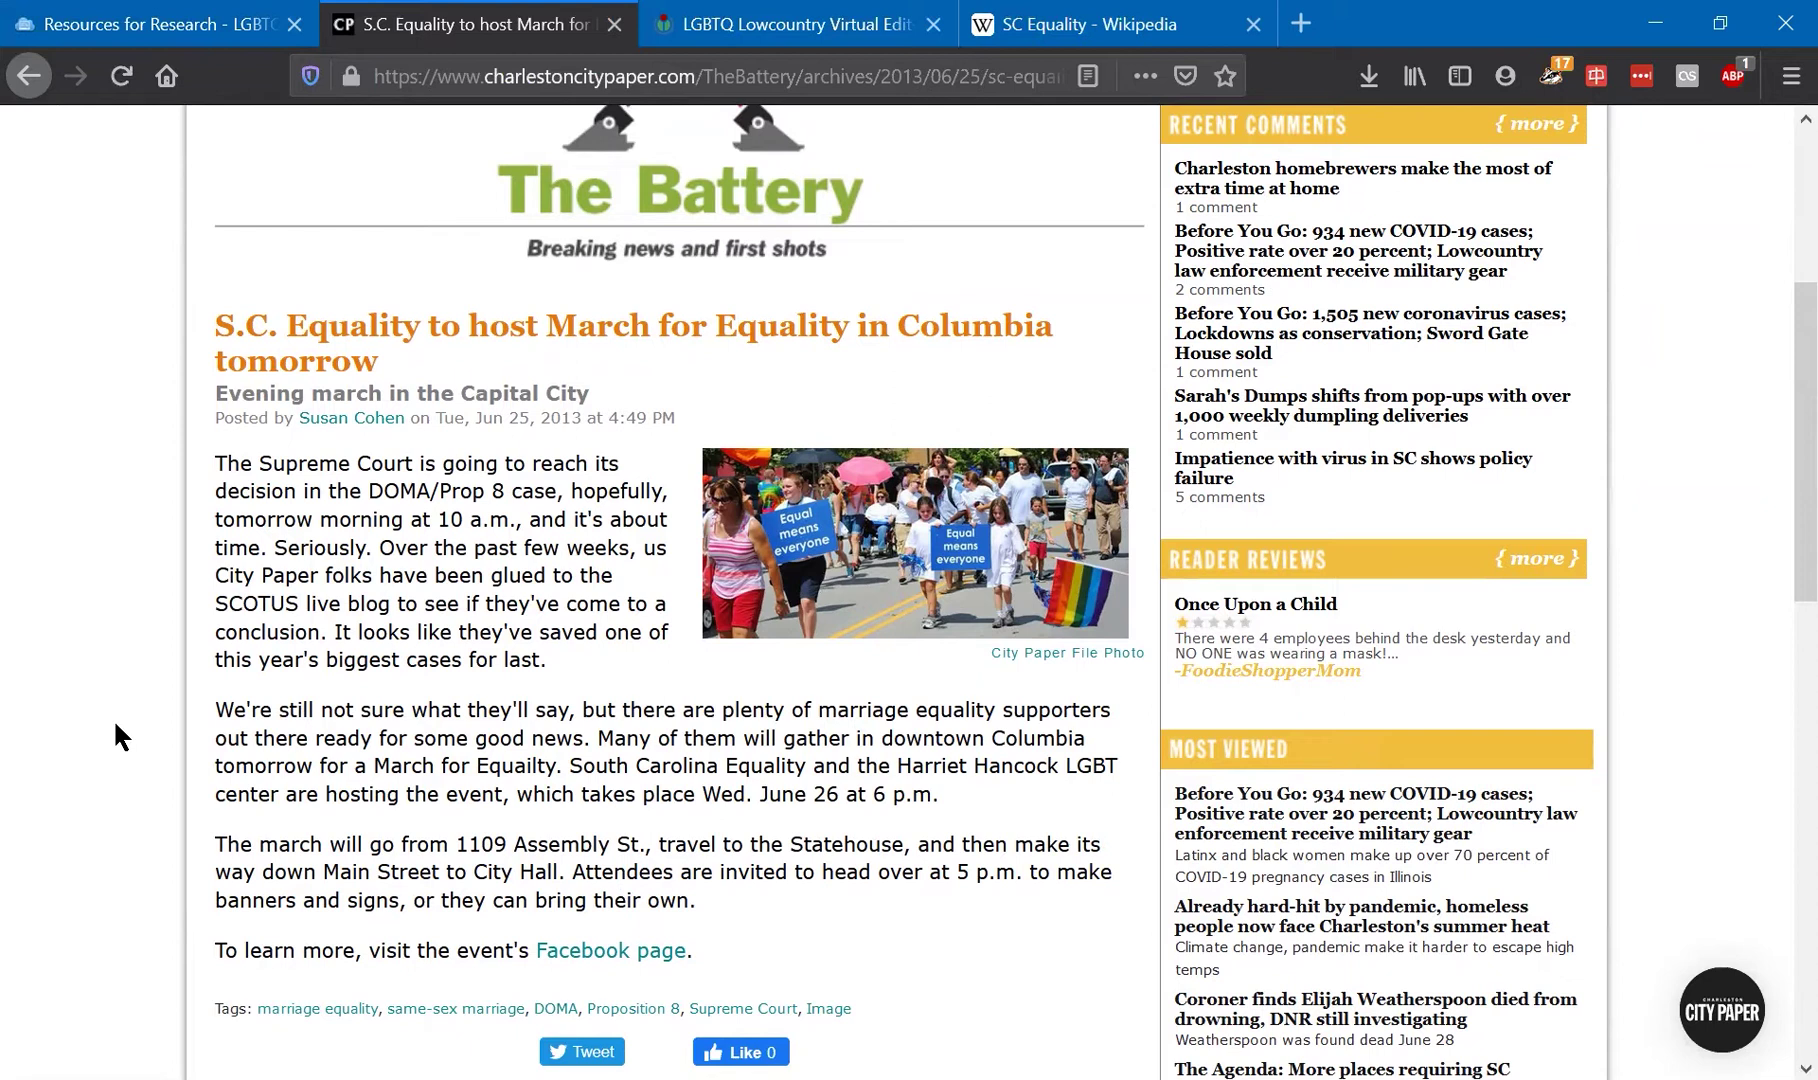
Return to the SC Equality Wikipedia article and examine its Talk page's WikiProject ratings and categories.
{"action": "left_click", "coordinate": [1094, 14]}
{"action": "scroll", "coordinate": [1158, 300], "scroll_direction": "up", "scroll_amount": 6}
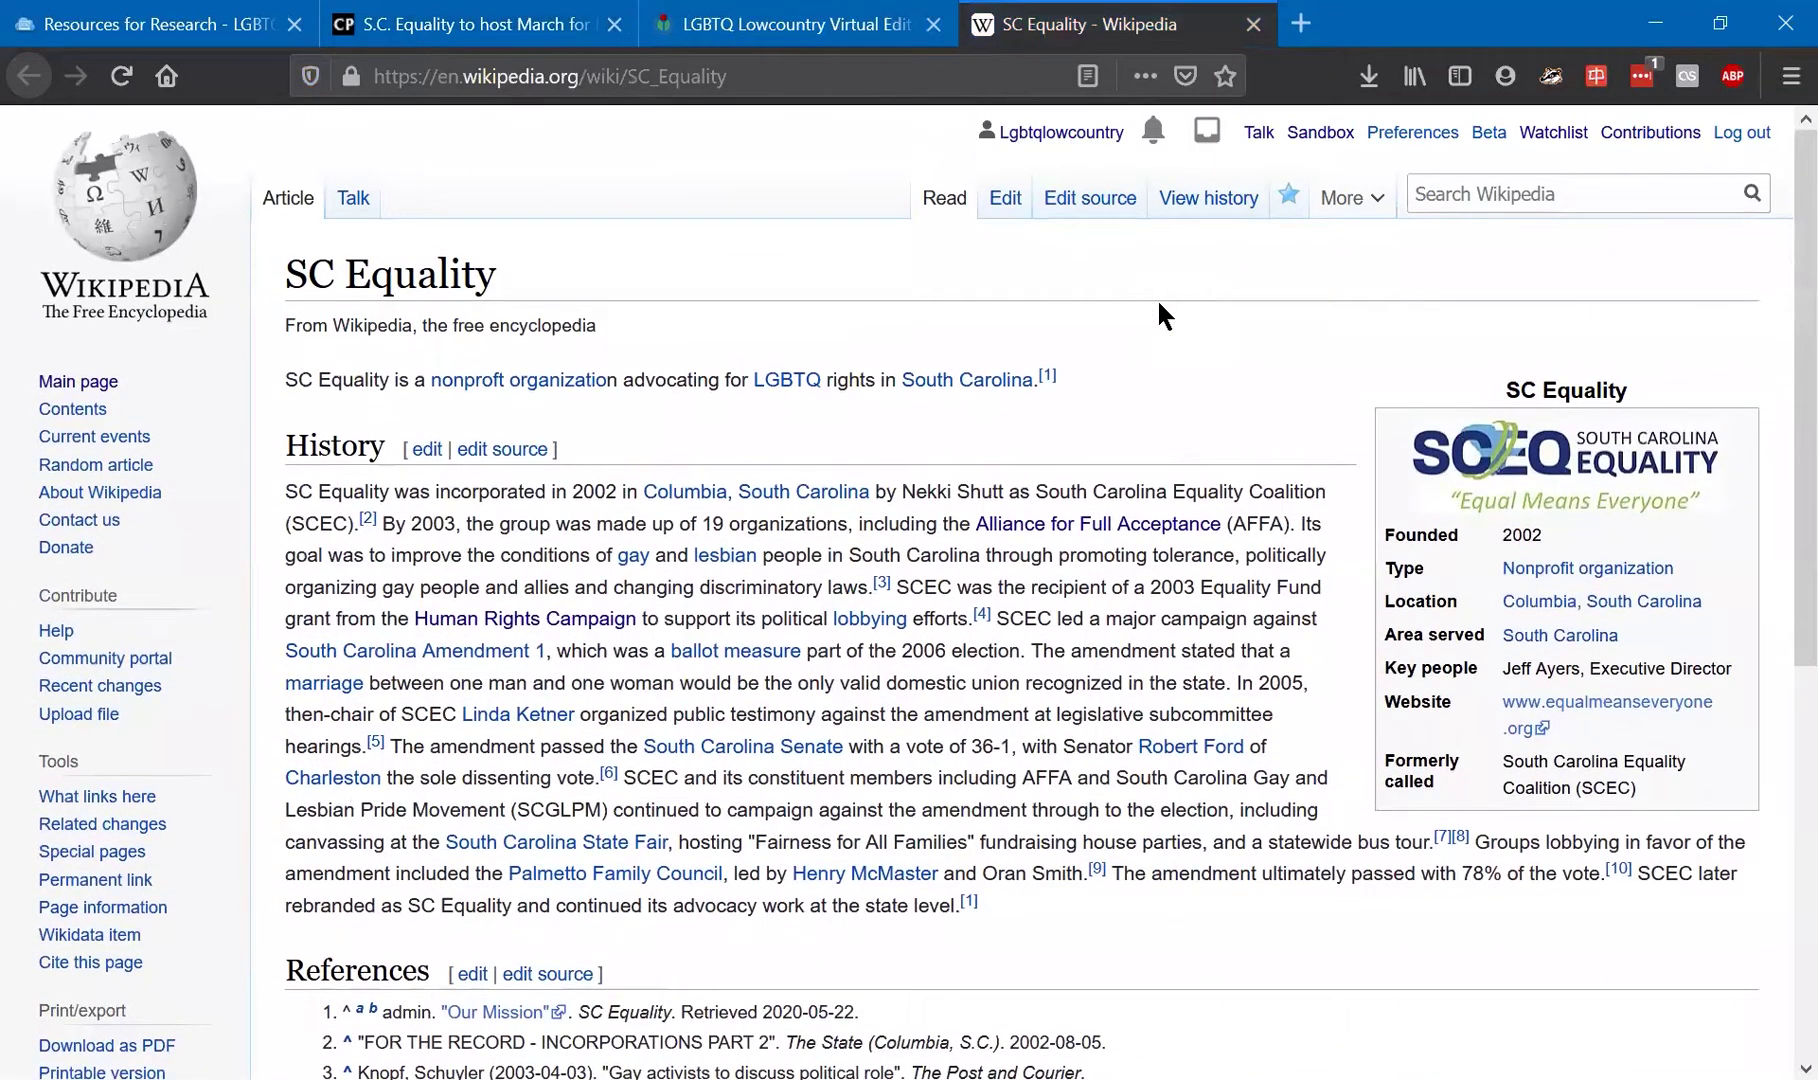
{"action": "left_click", "coordinate": [354, 204]}
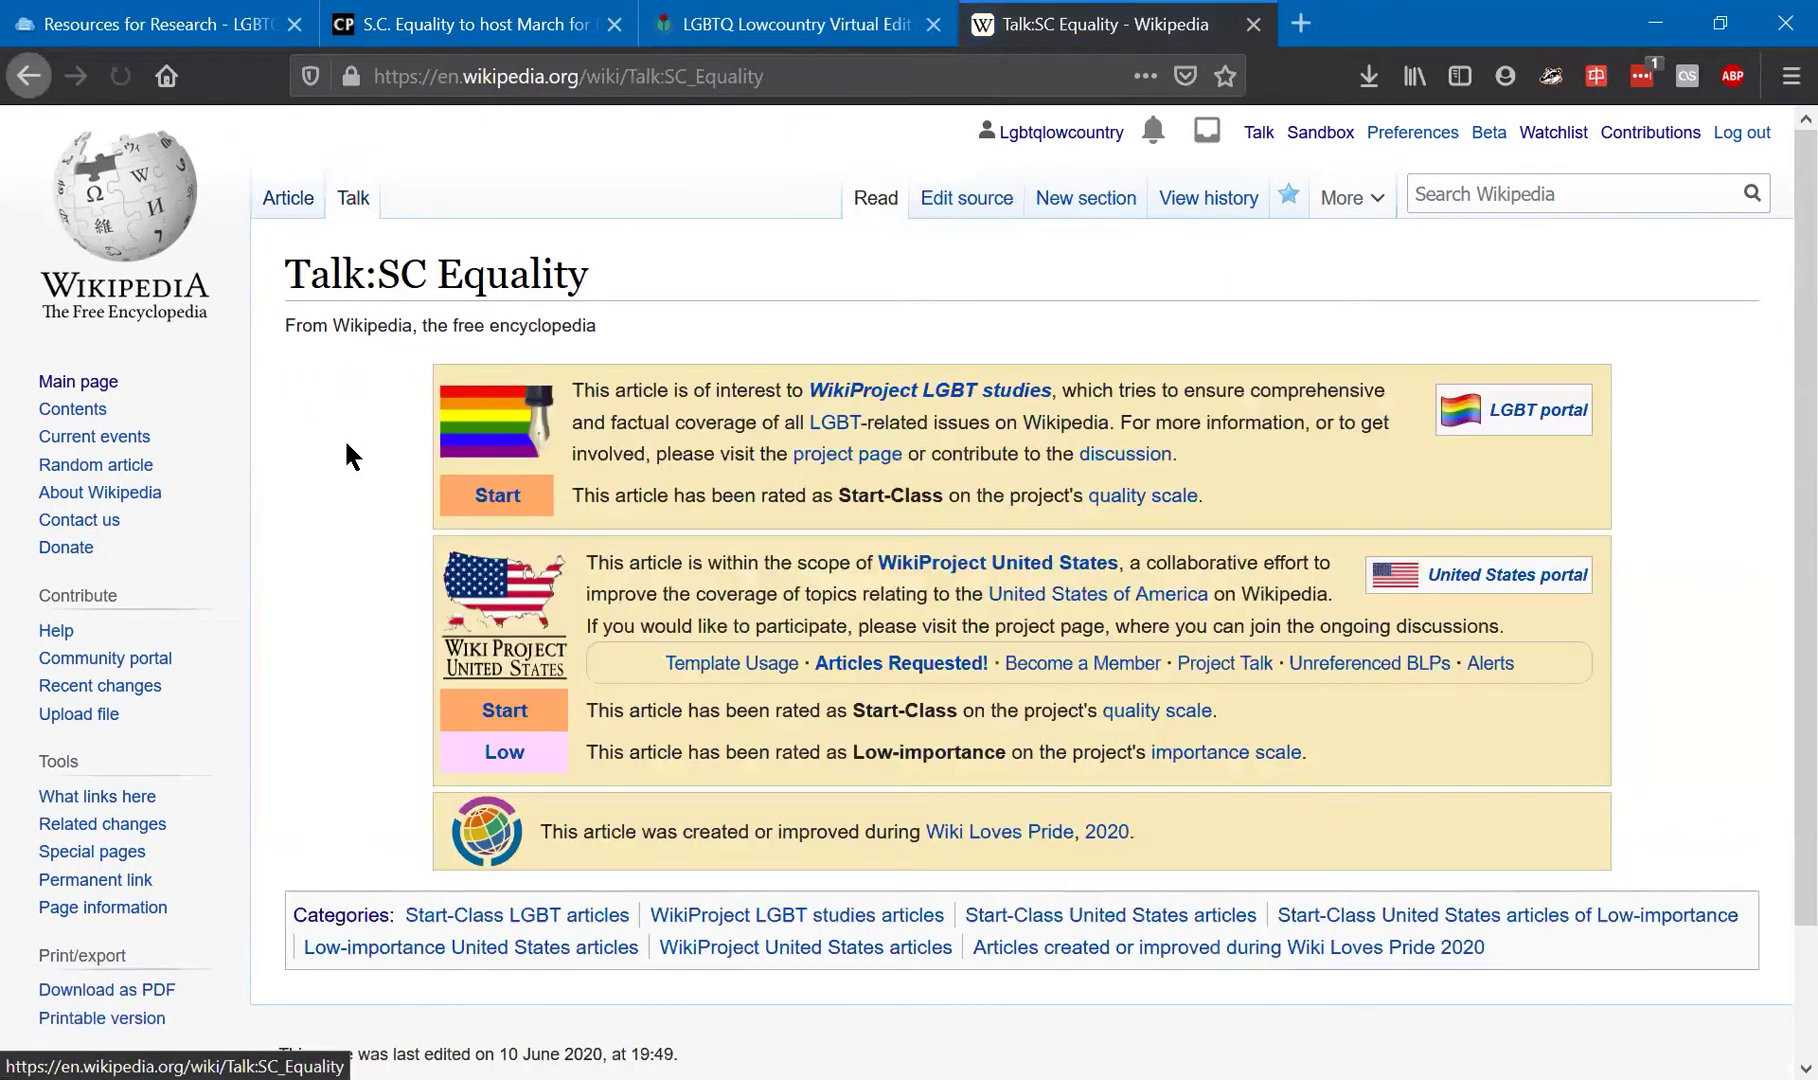
{"action": "scroll", "coordinate": [346, 565], "scroll_direction": "down", "scroll_amount": 2}
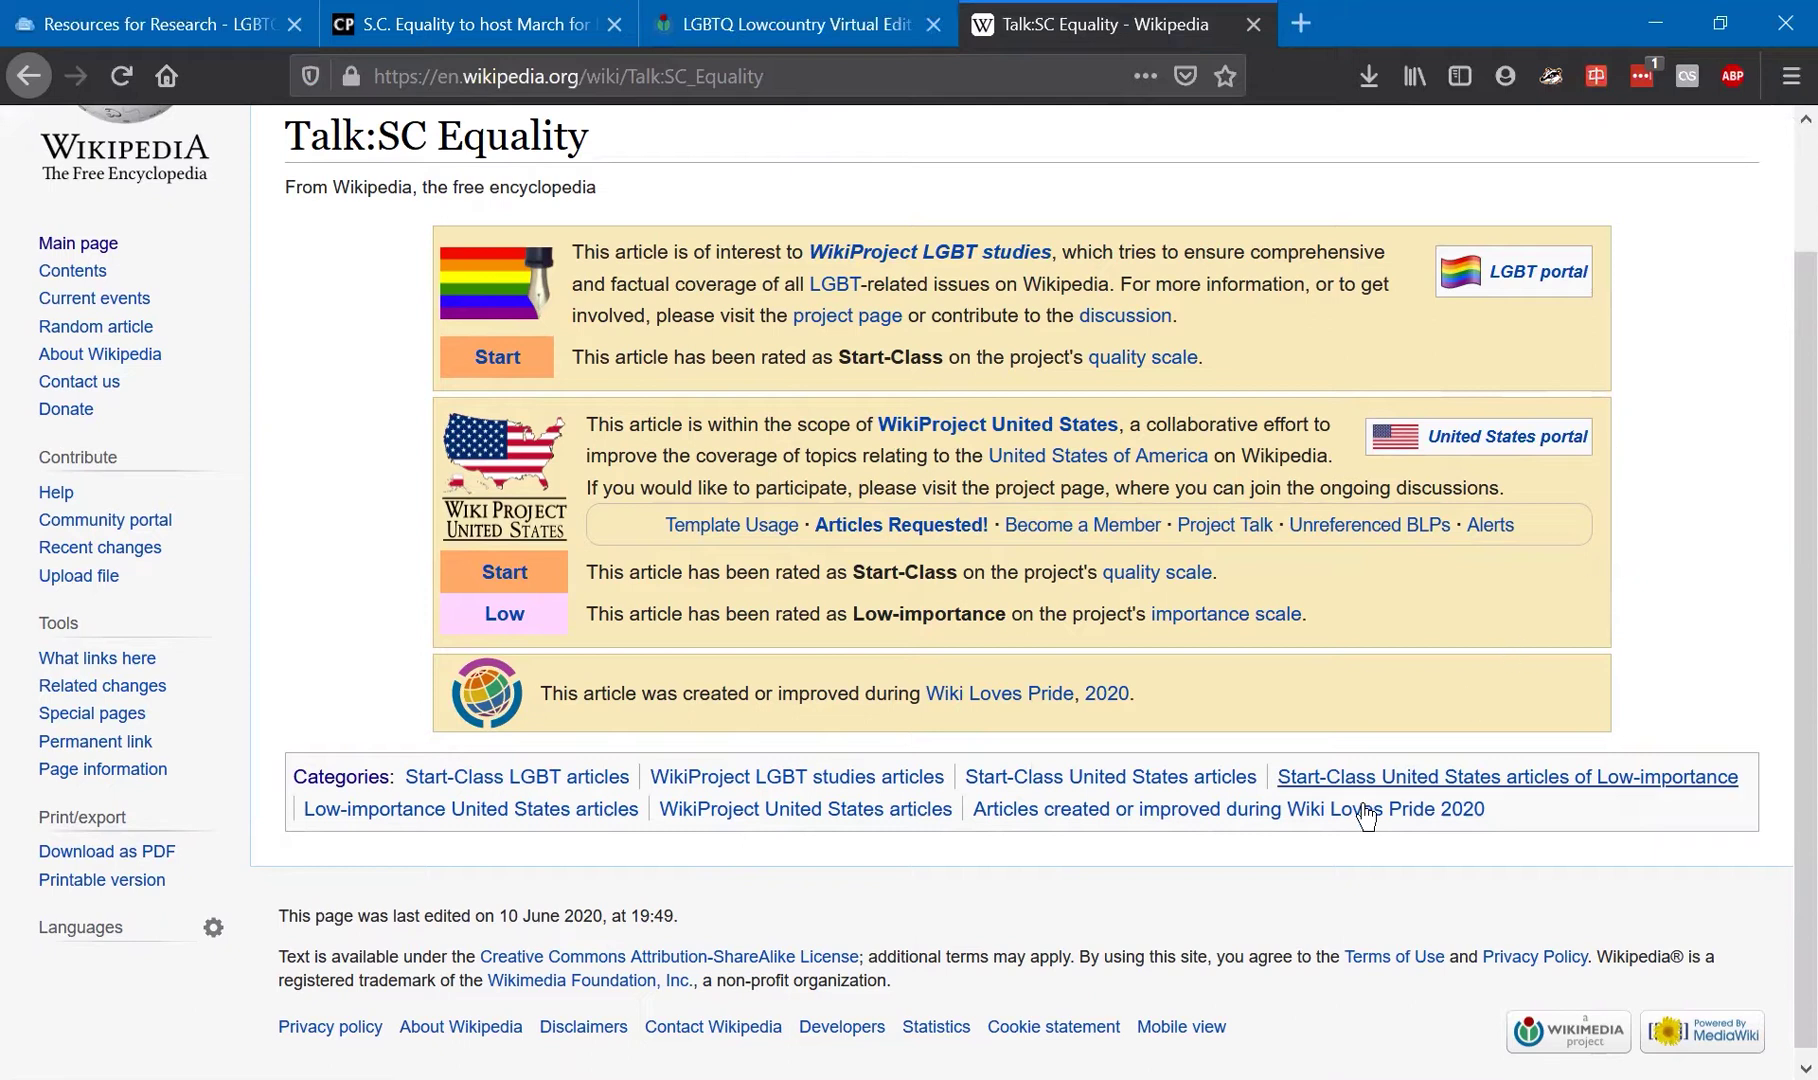
{"action": "scroll", "coordinate": [1364, 606], "scroll_direction": "up", "scroll_amount": 2}
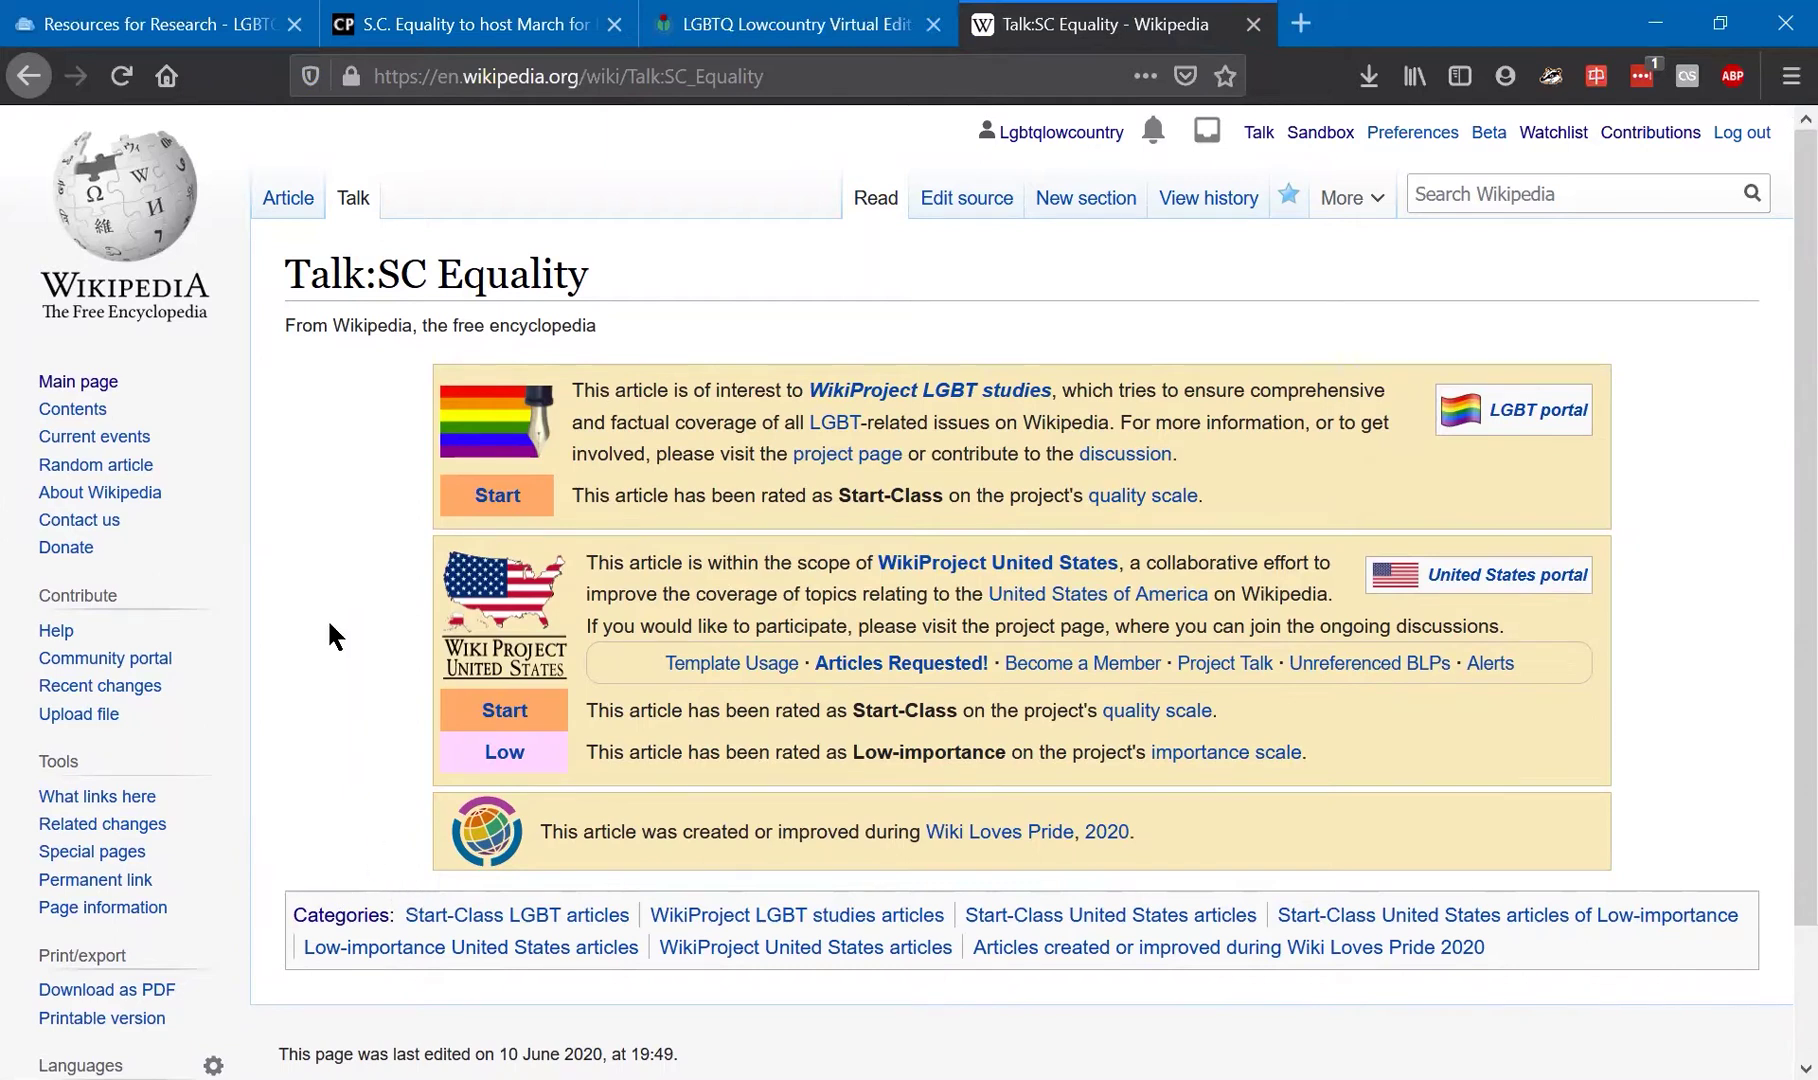
Edit the SC Equality article, adding after History's last sentence "On June 26, 2013, SC Equality organized a march in Columbia, South Carolina, in anticipation of the Supreme Court's decision".
{"action": "left_click", "coordinate": [269, 206]}
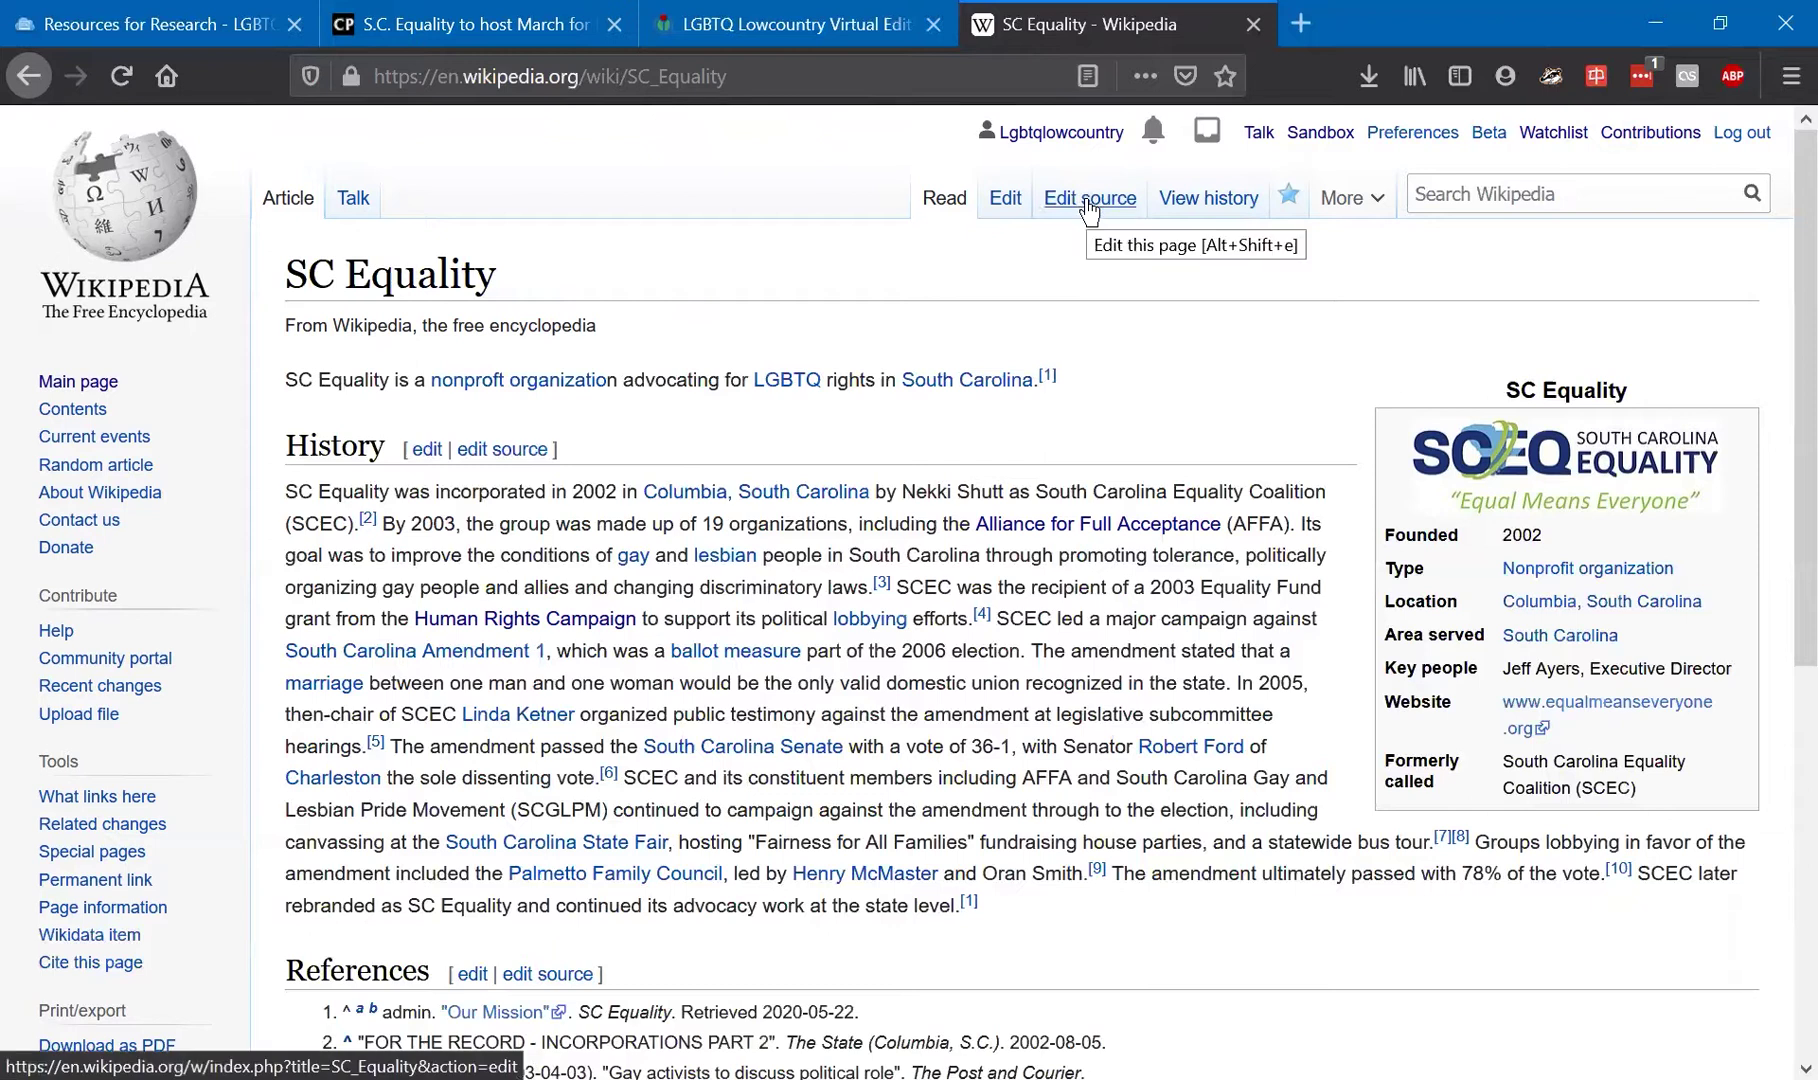
{"action": "left_click", "coordinate": [1005, 200]}
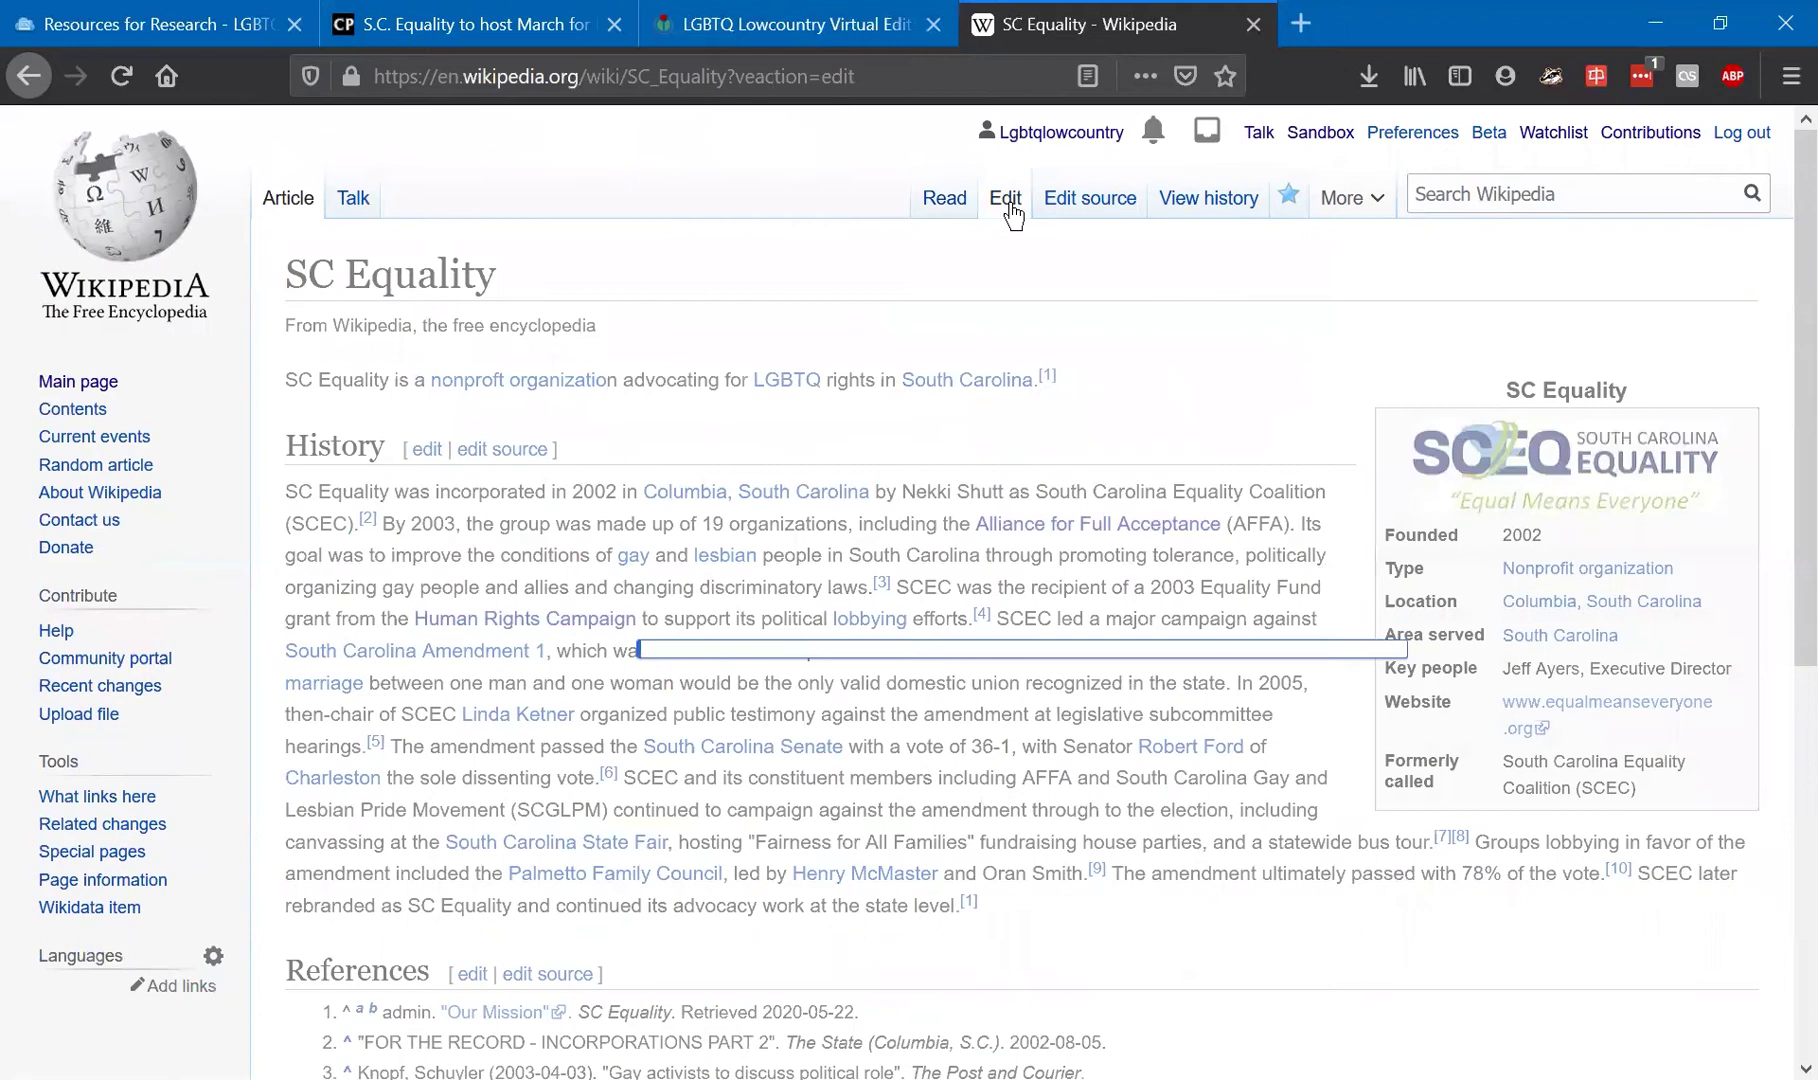
{"action": "scroll", "coordinate": [1112, 420], "scroll_direction": "down", "scroll_amount": 5}
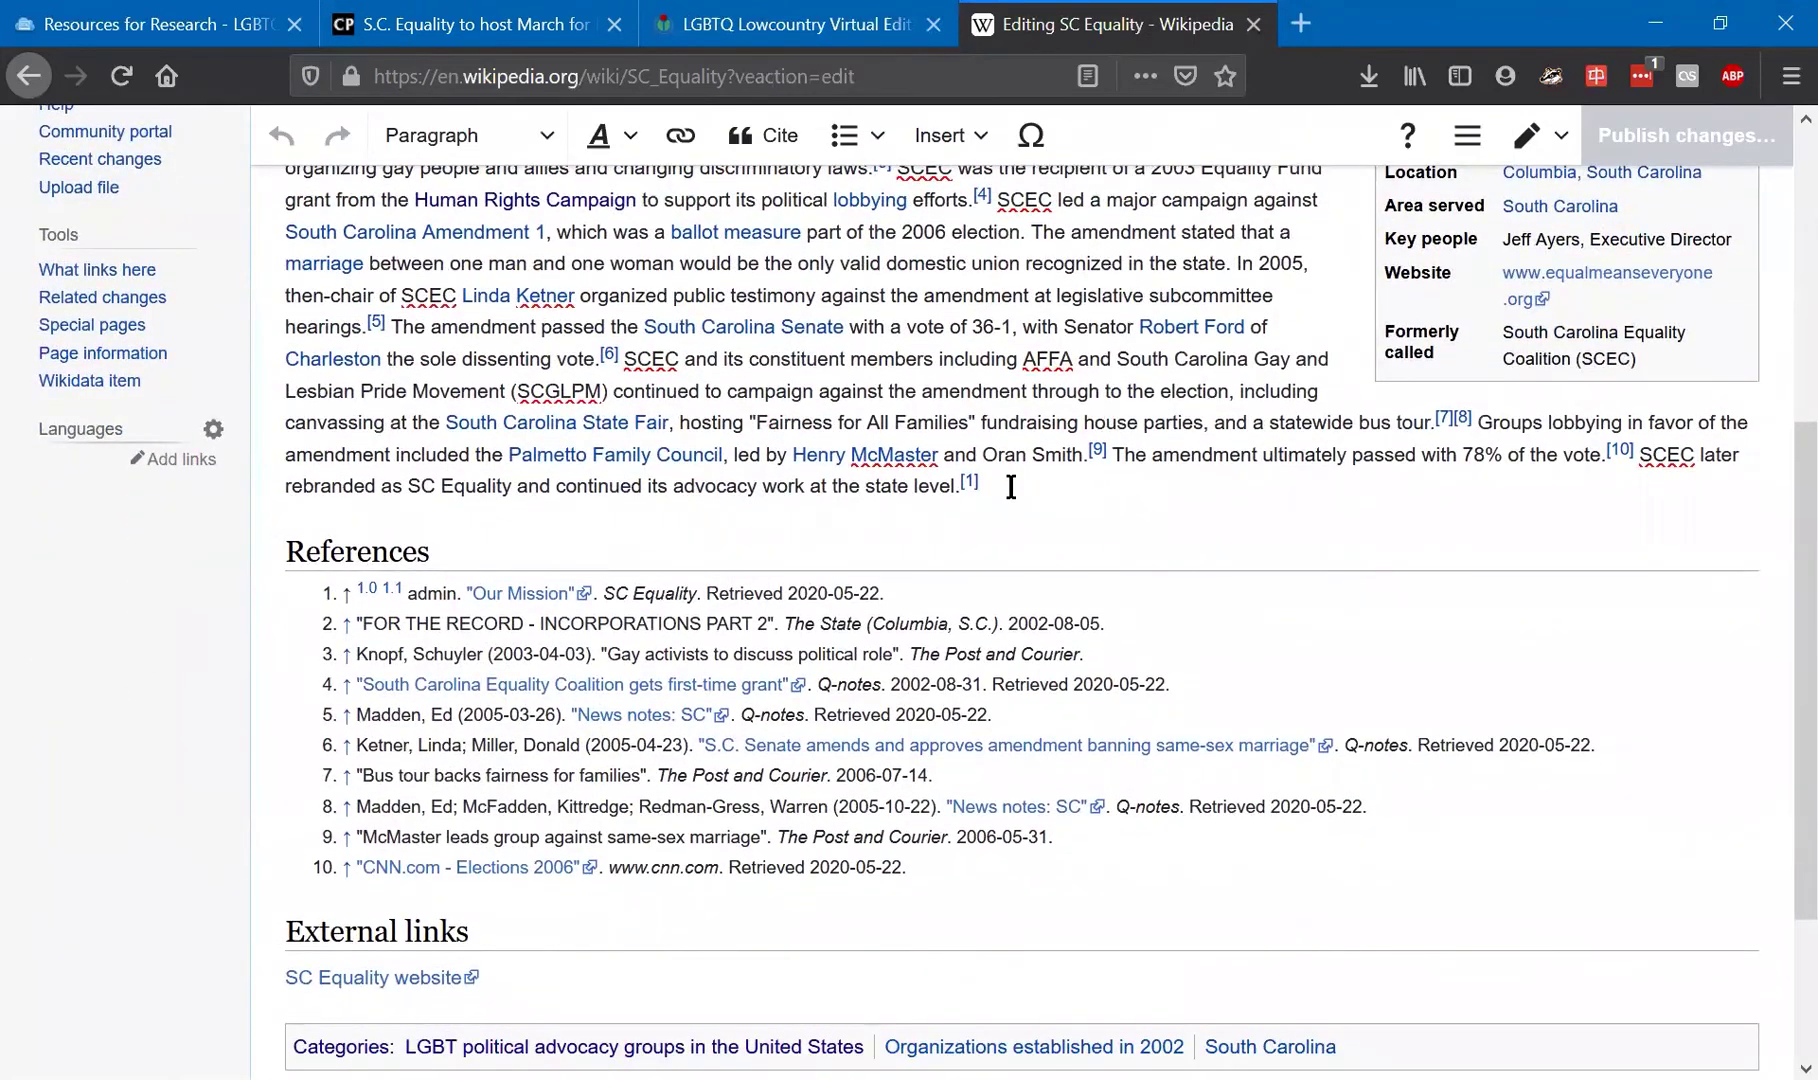
{"action": "left_click", "coordinate": [1011, 487]}
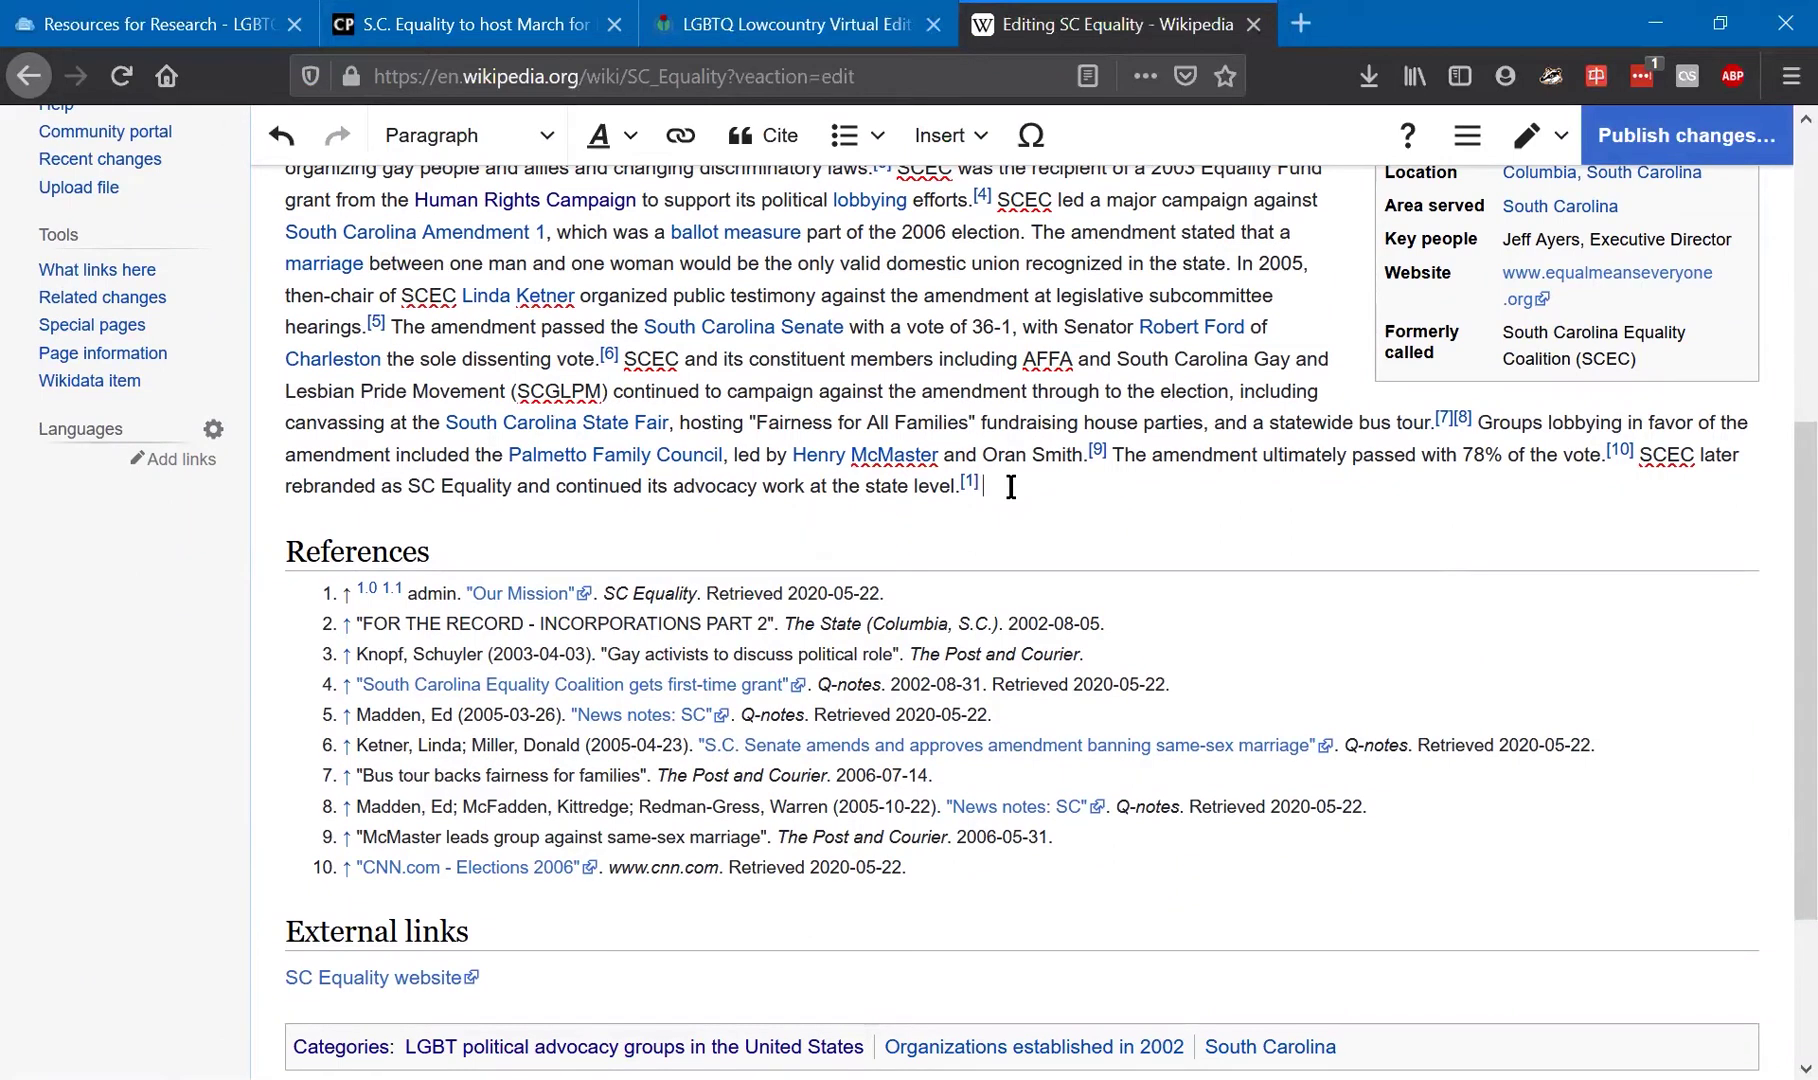
{"action": "type", "text": "On June 26, 2013, SC Equality organi"}
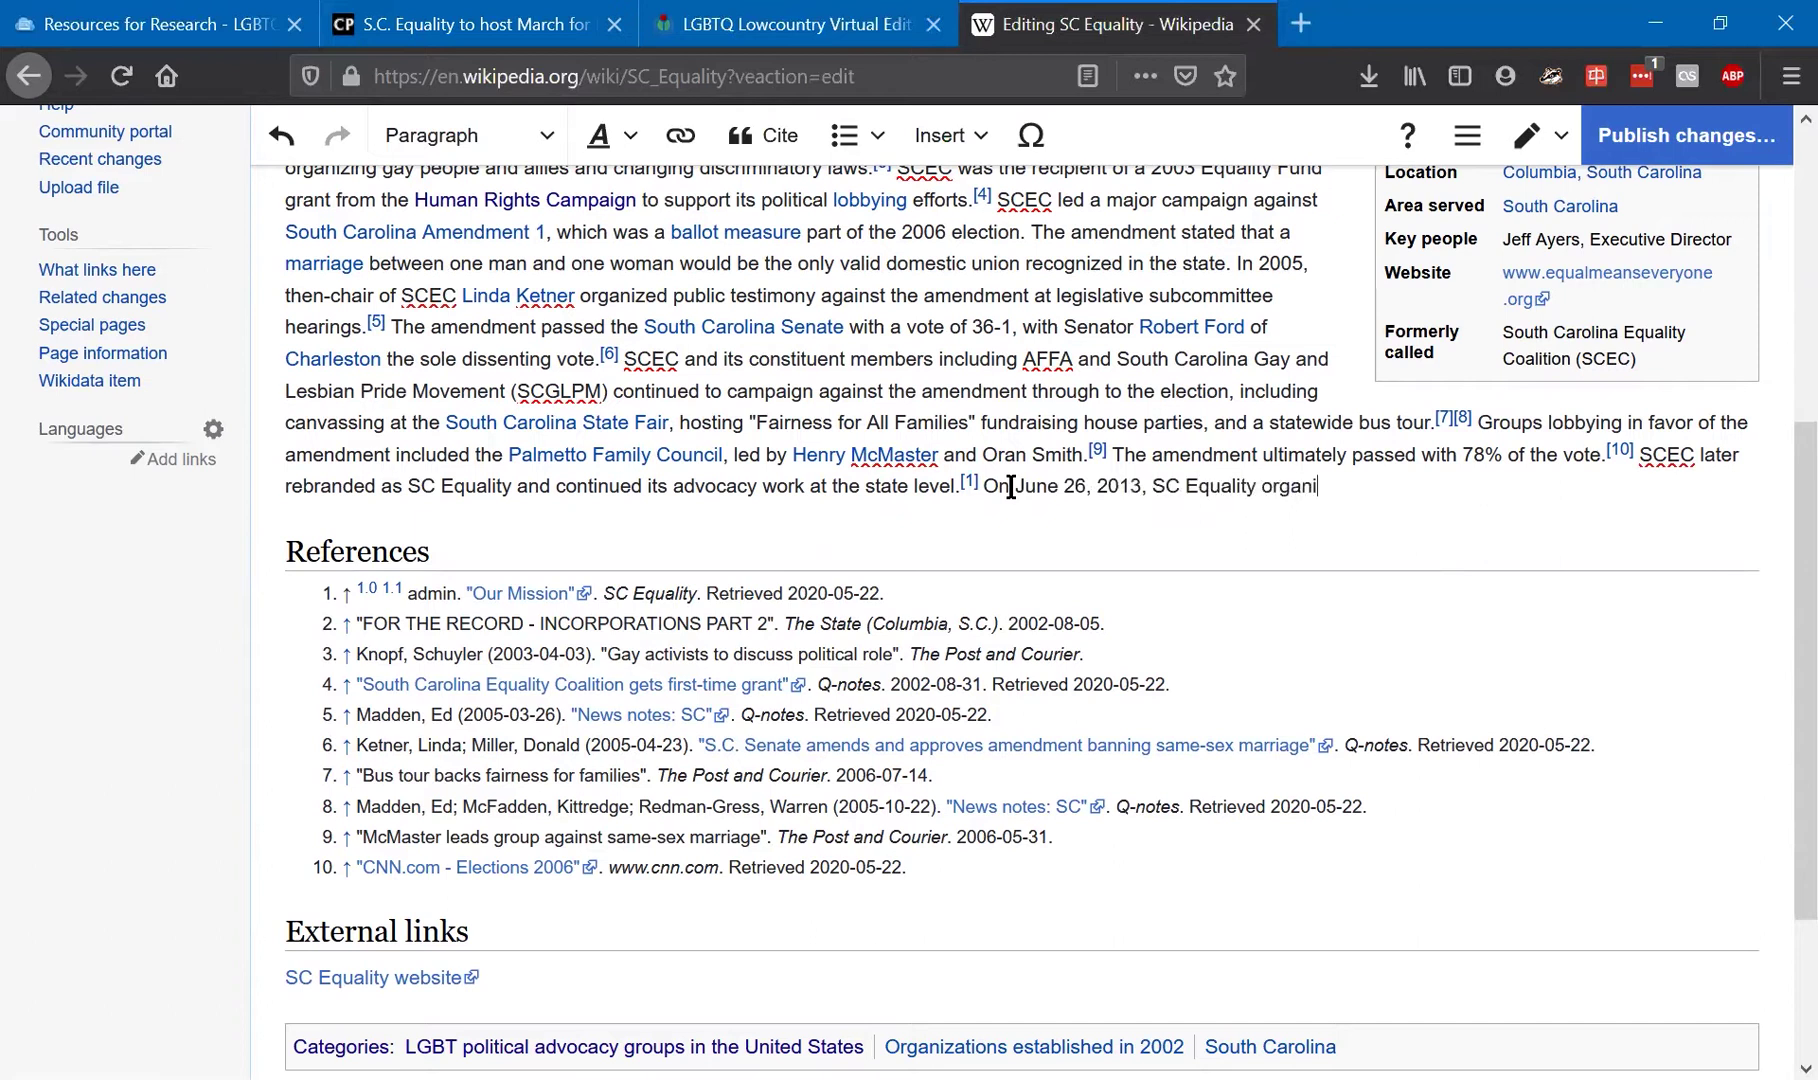
{"action": "type", "text": "zed a march in Columbia, S"}
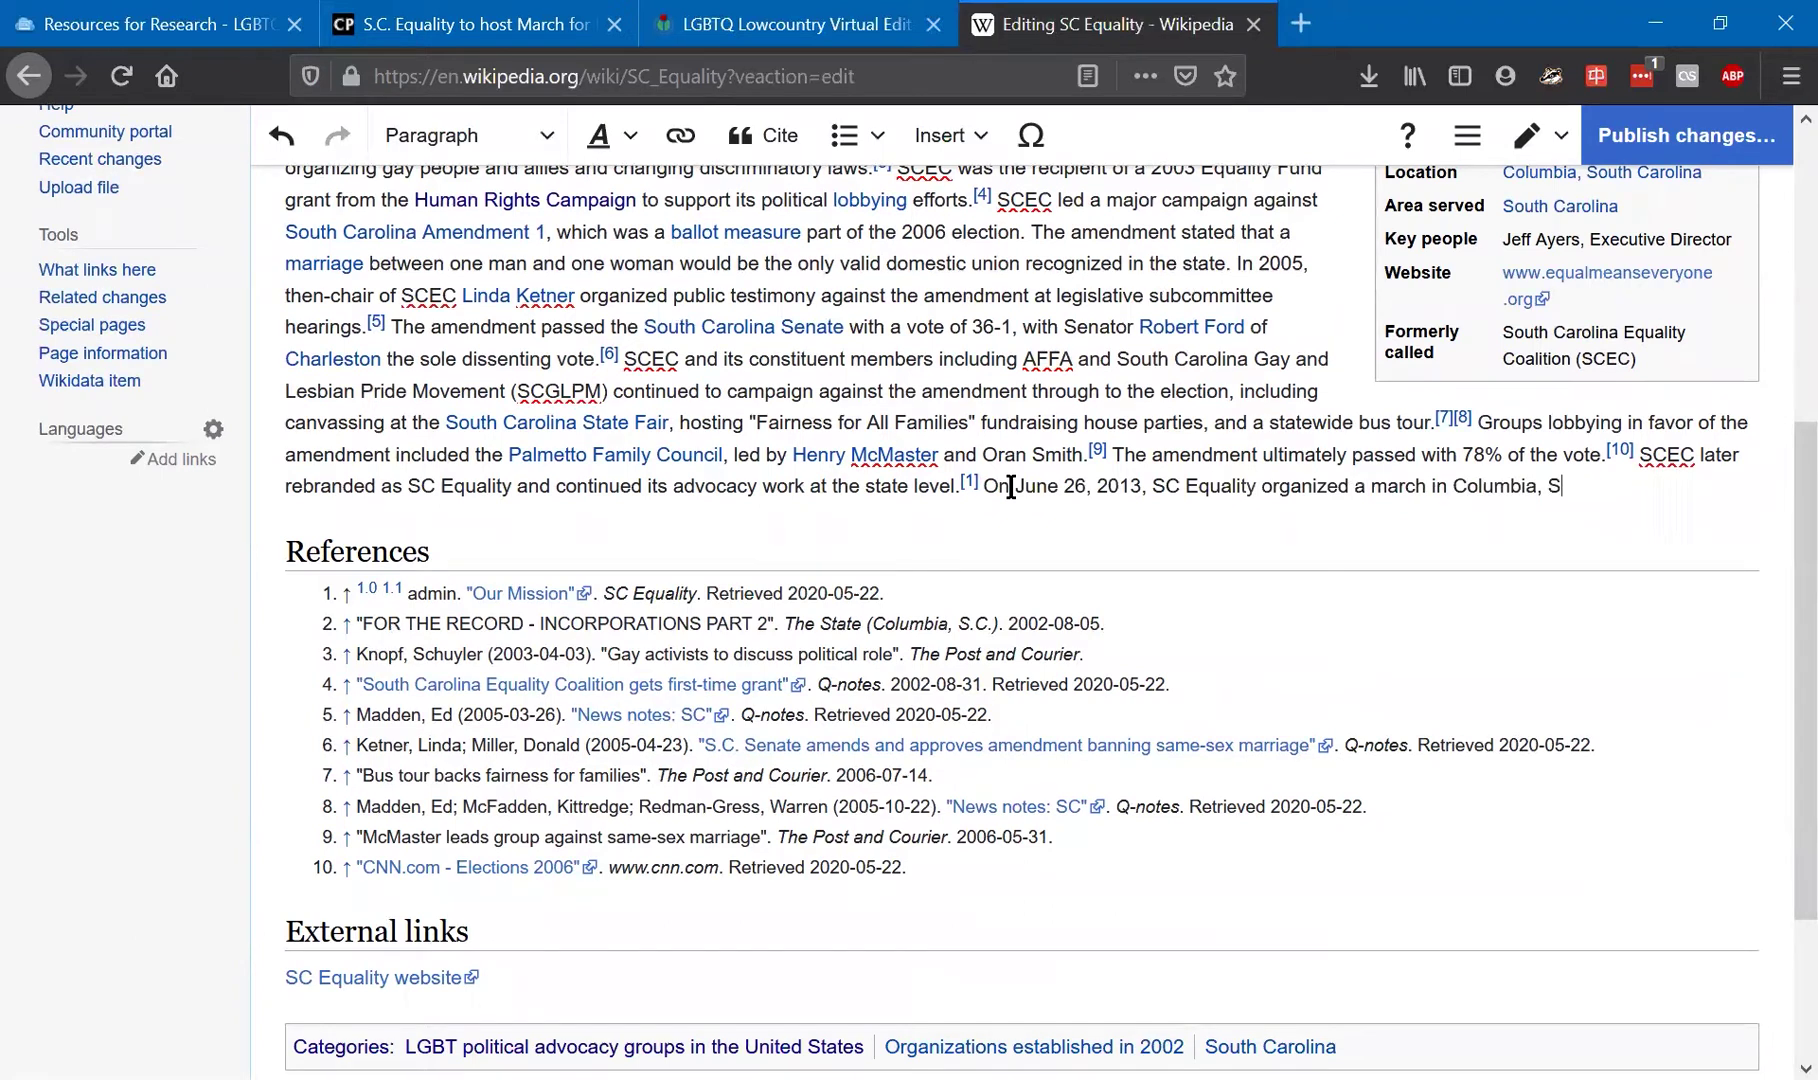
{"action": "type", "text": "outh Carolina, in a"}
{"action": "type", "text": "nticipation of "}
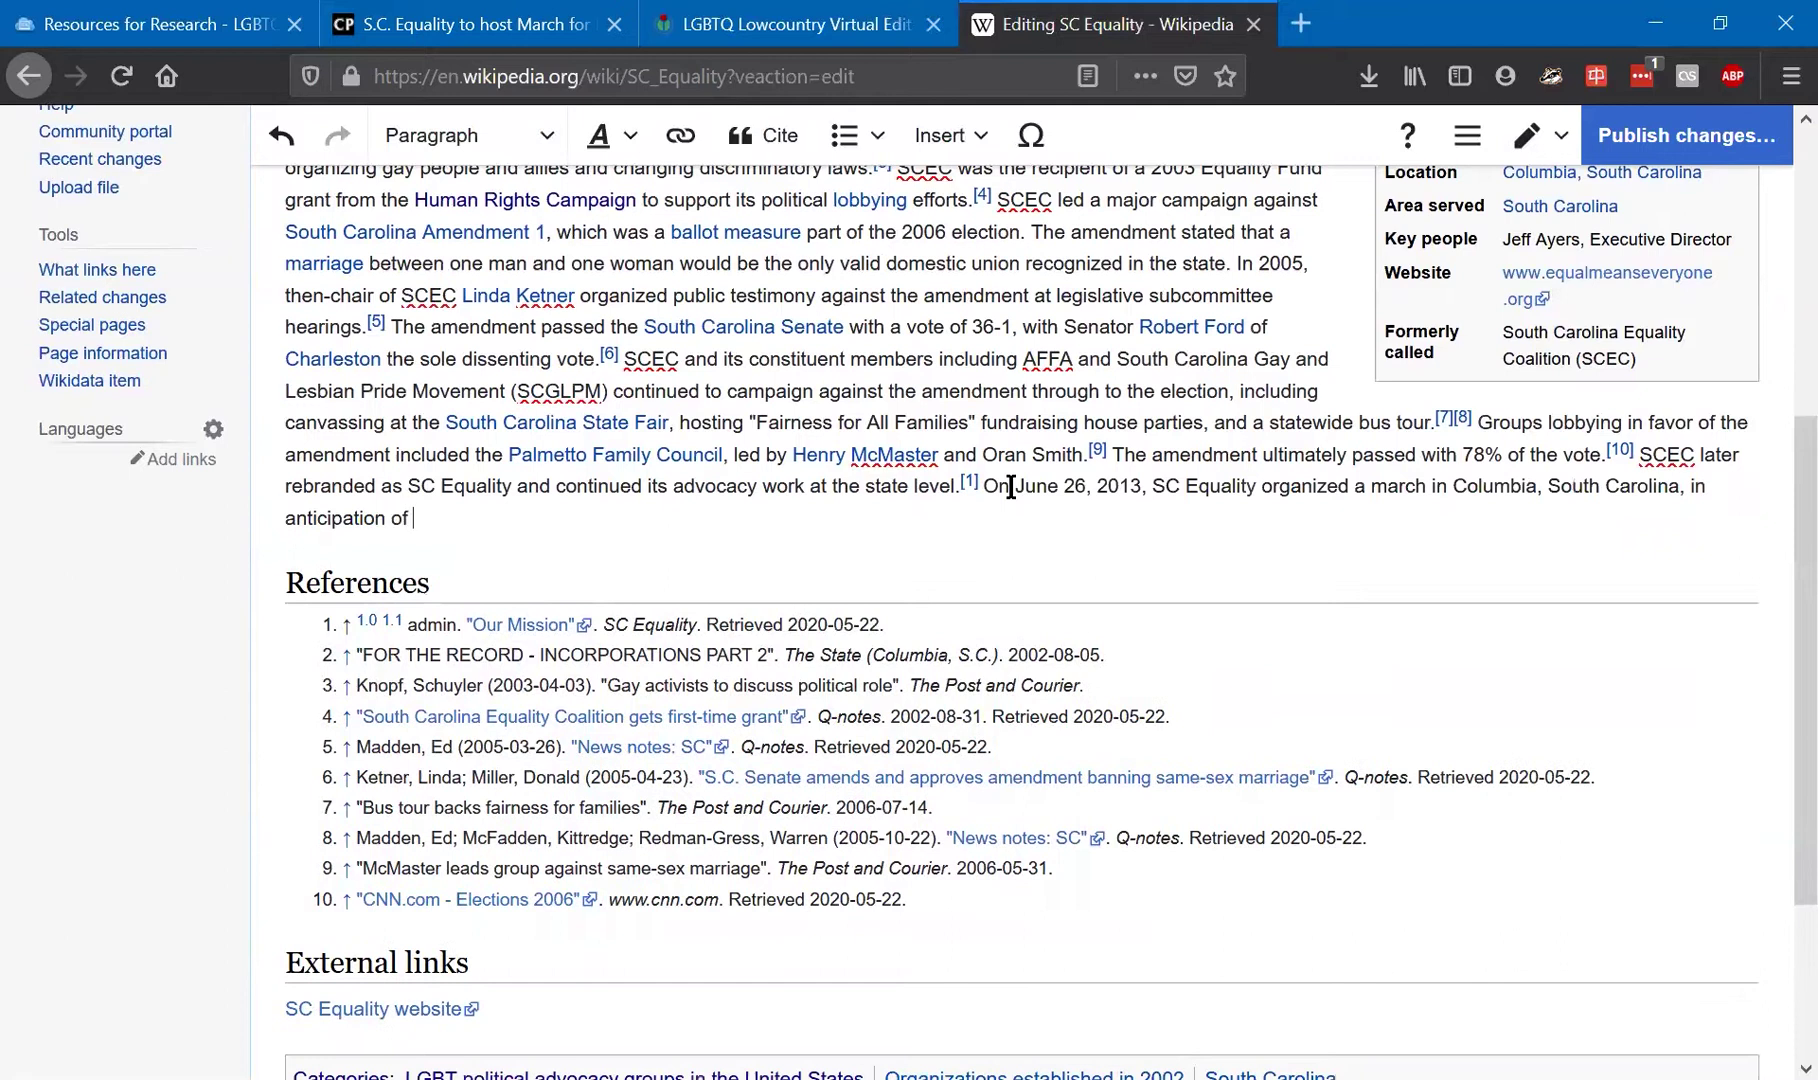
{"action": "type", "text": "the Supreme Court's decision"}
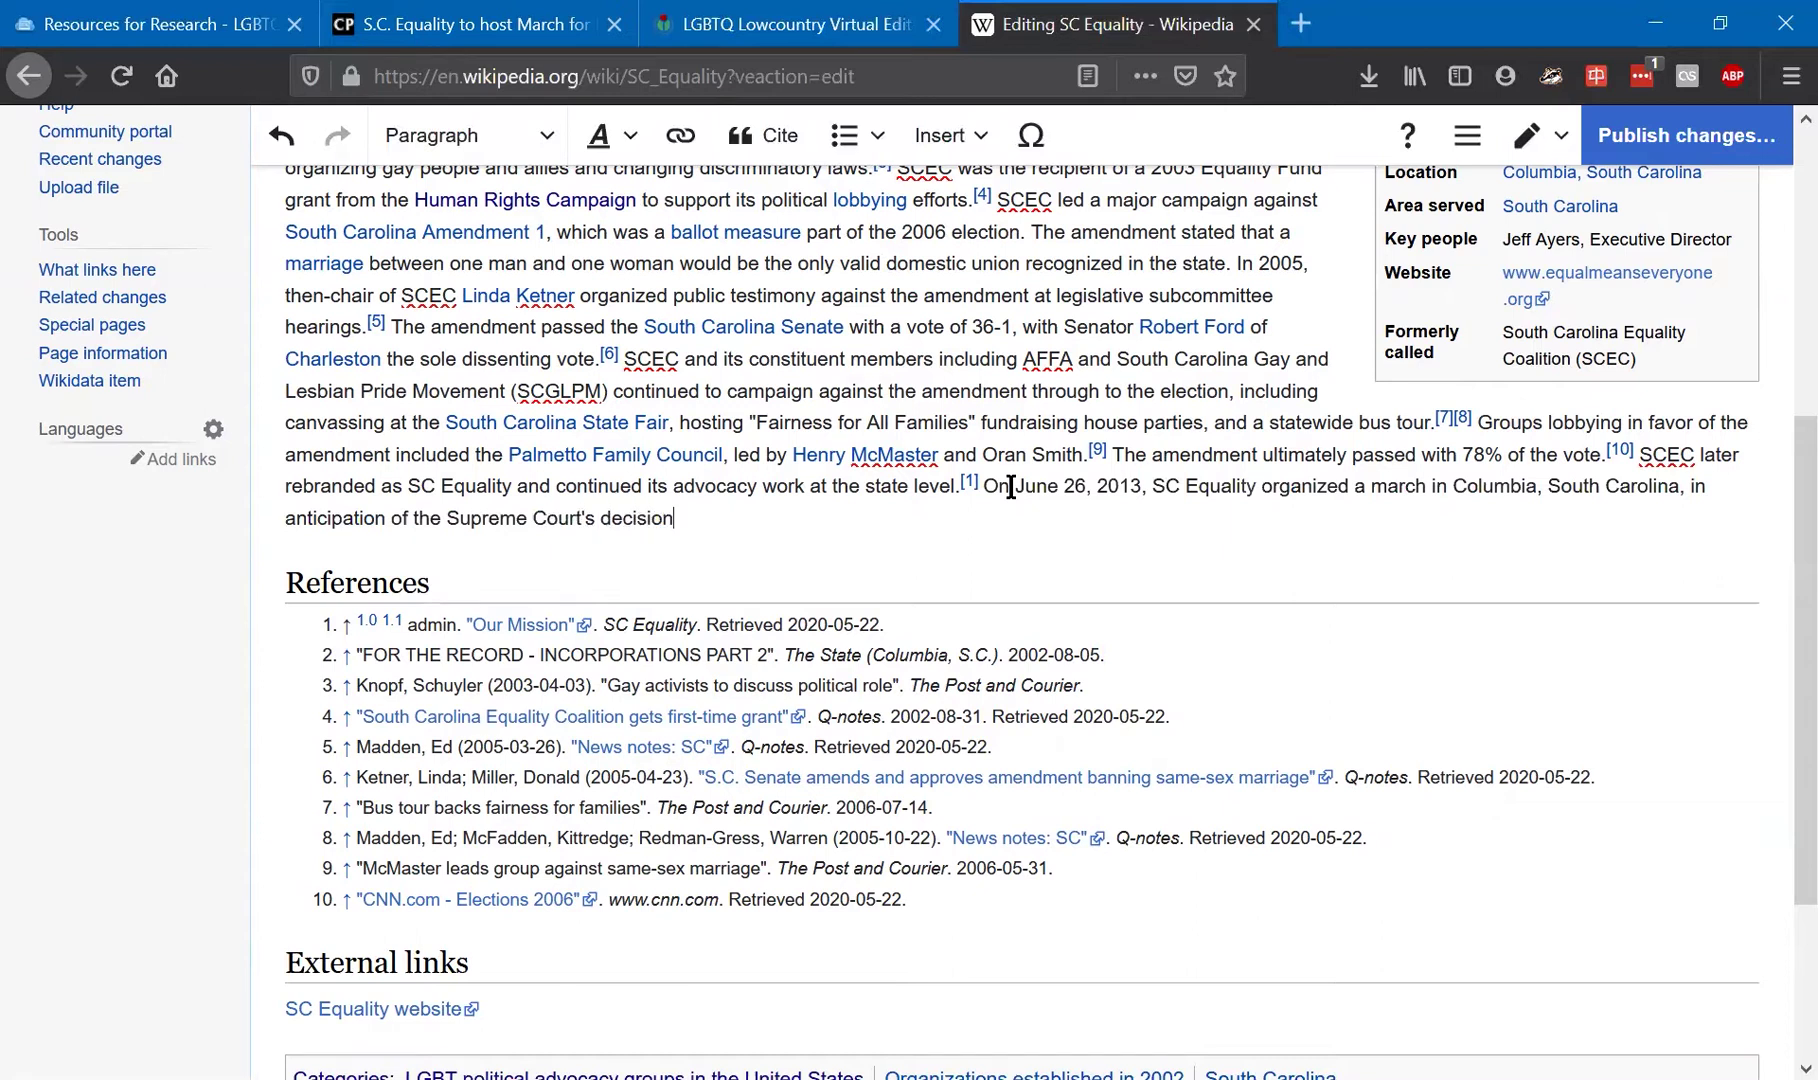
Check the Charleston City Paper article for the Supreme Court case and highlight its DOMA/Prop 8 mention.
{"action": "left_click", "coordinate": [495, 14]}
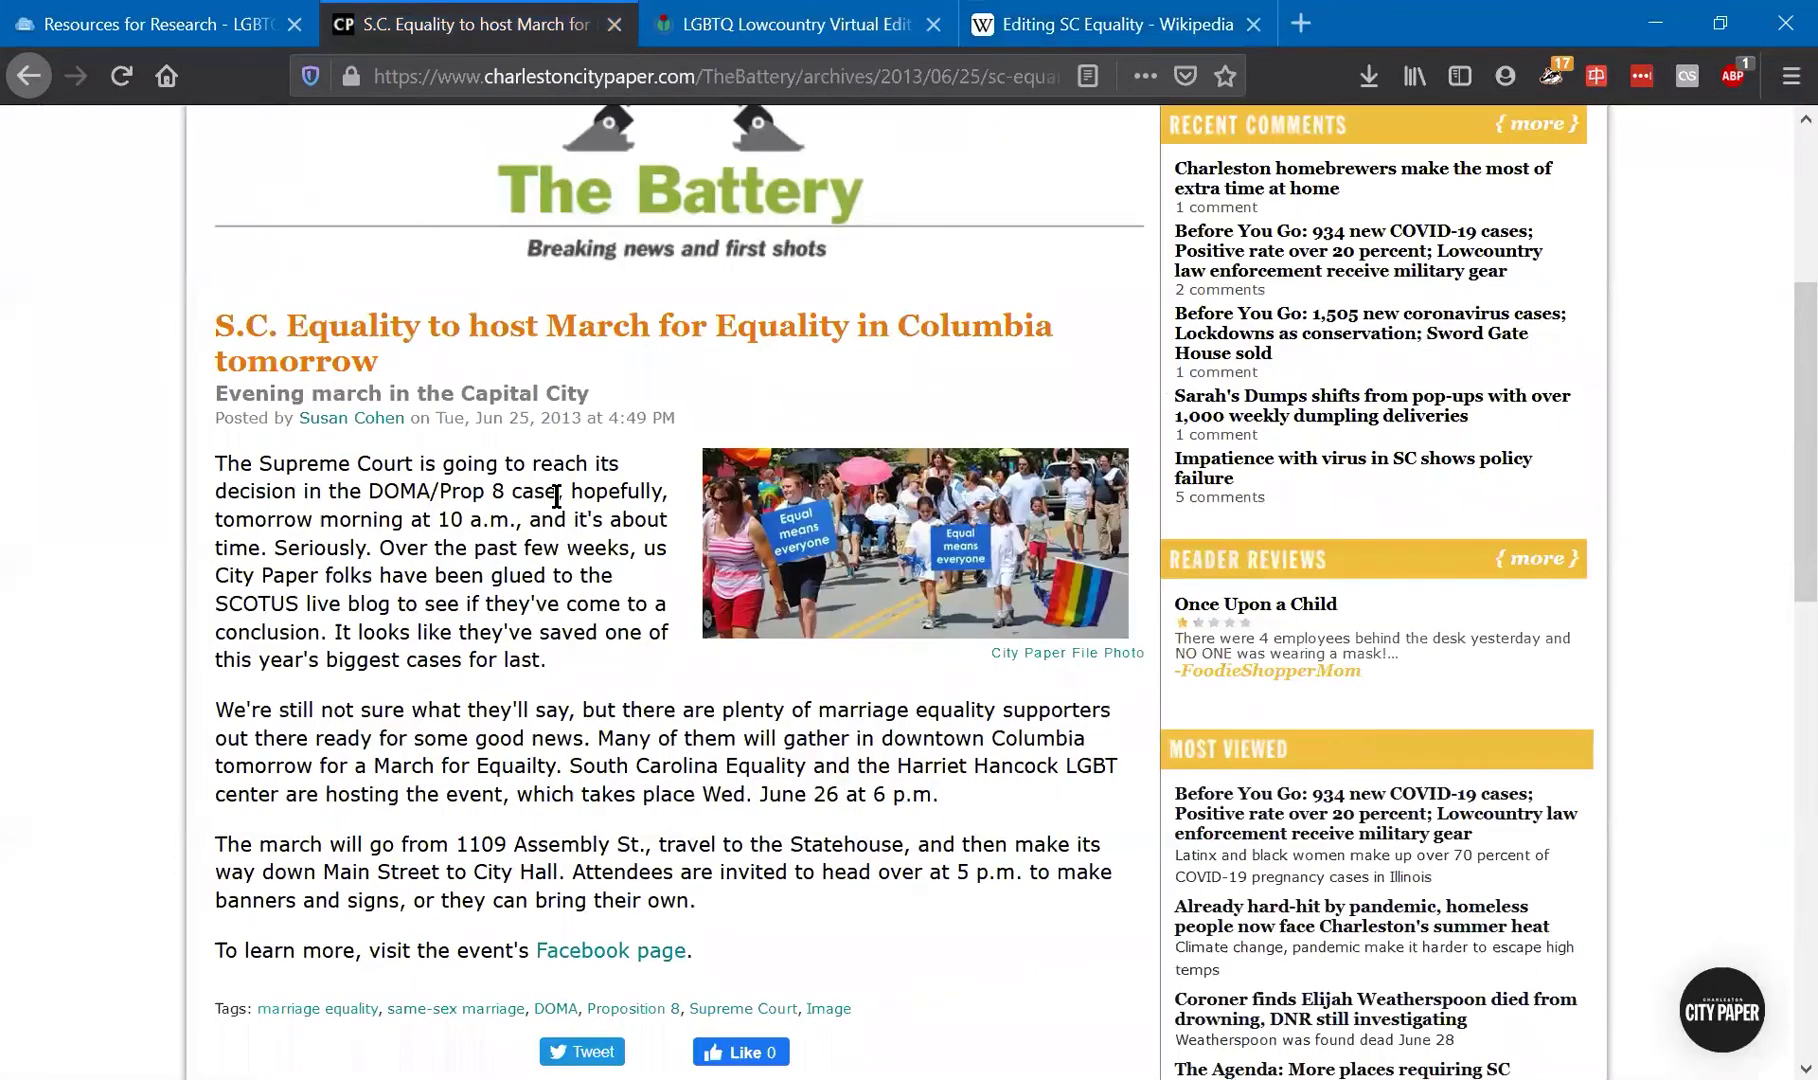
{"action": "left_click_drag", "start_coordinate": [520, 488], "coordinate": [356, 496]}
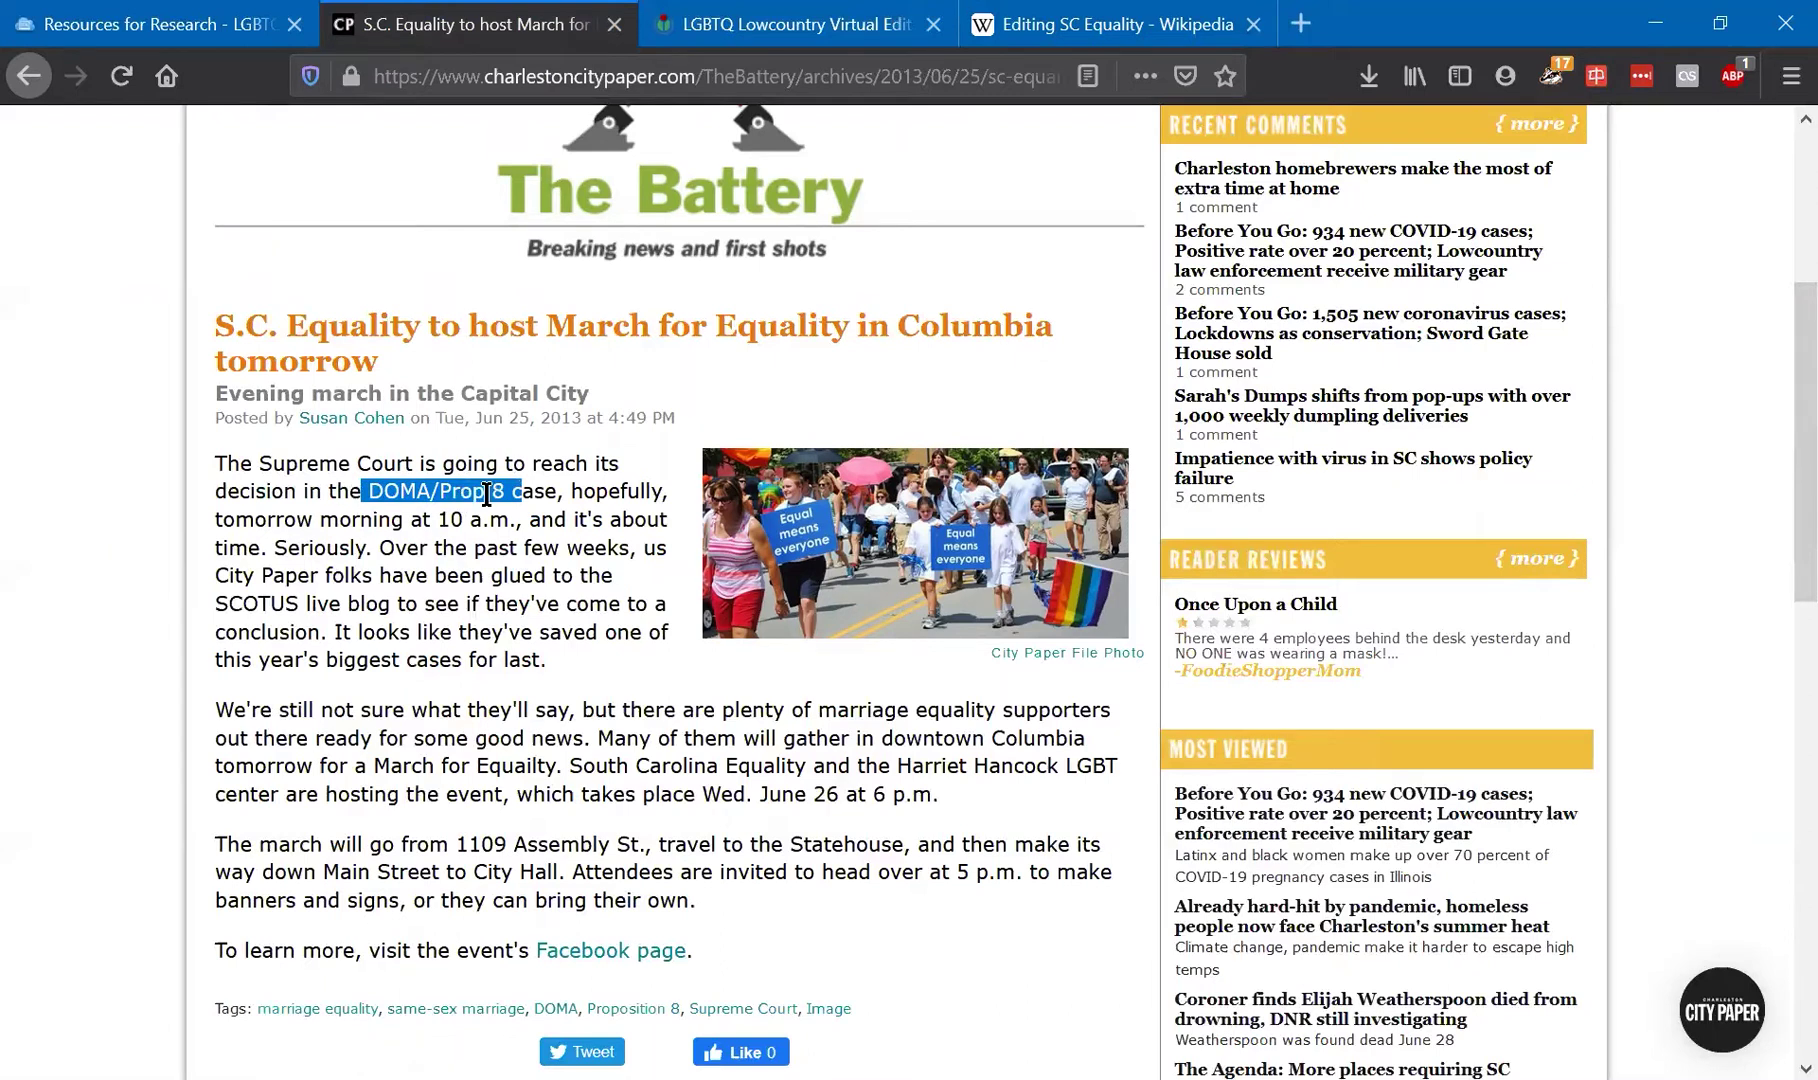
{"action": "left_click", "coordinate": [550, 483]}
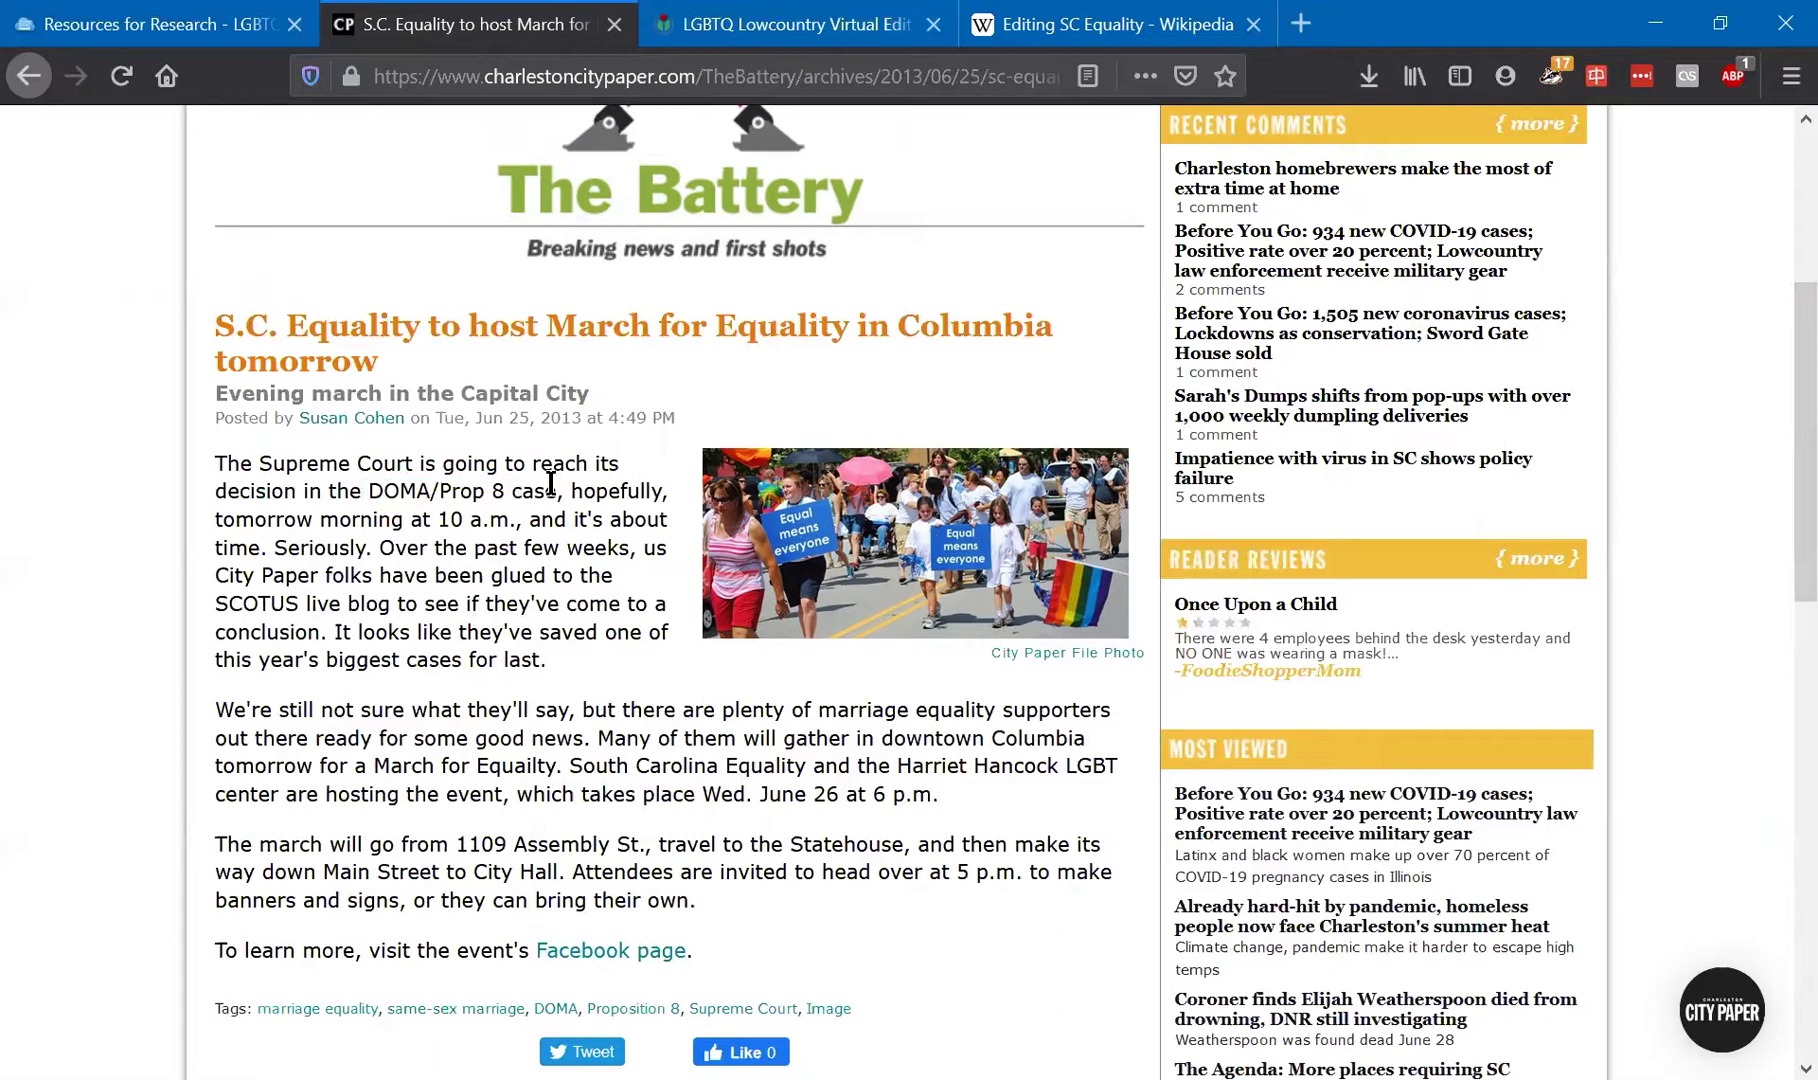
Search the web for "supreme court doma case", check the results against the City Paper article, and close the search tab.
{"action": "left_click", "coordinate": [1302, 18]}
{"action": "type", "text": "su"}
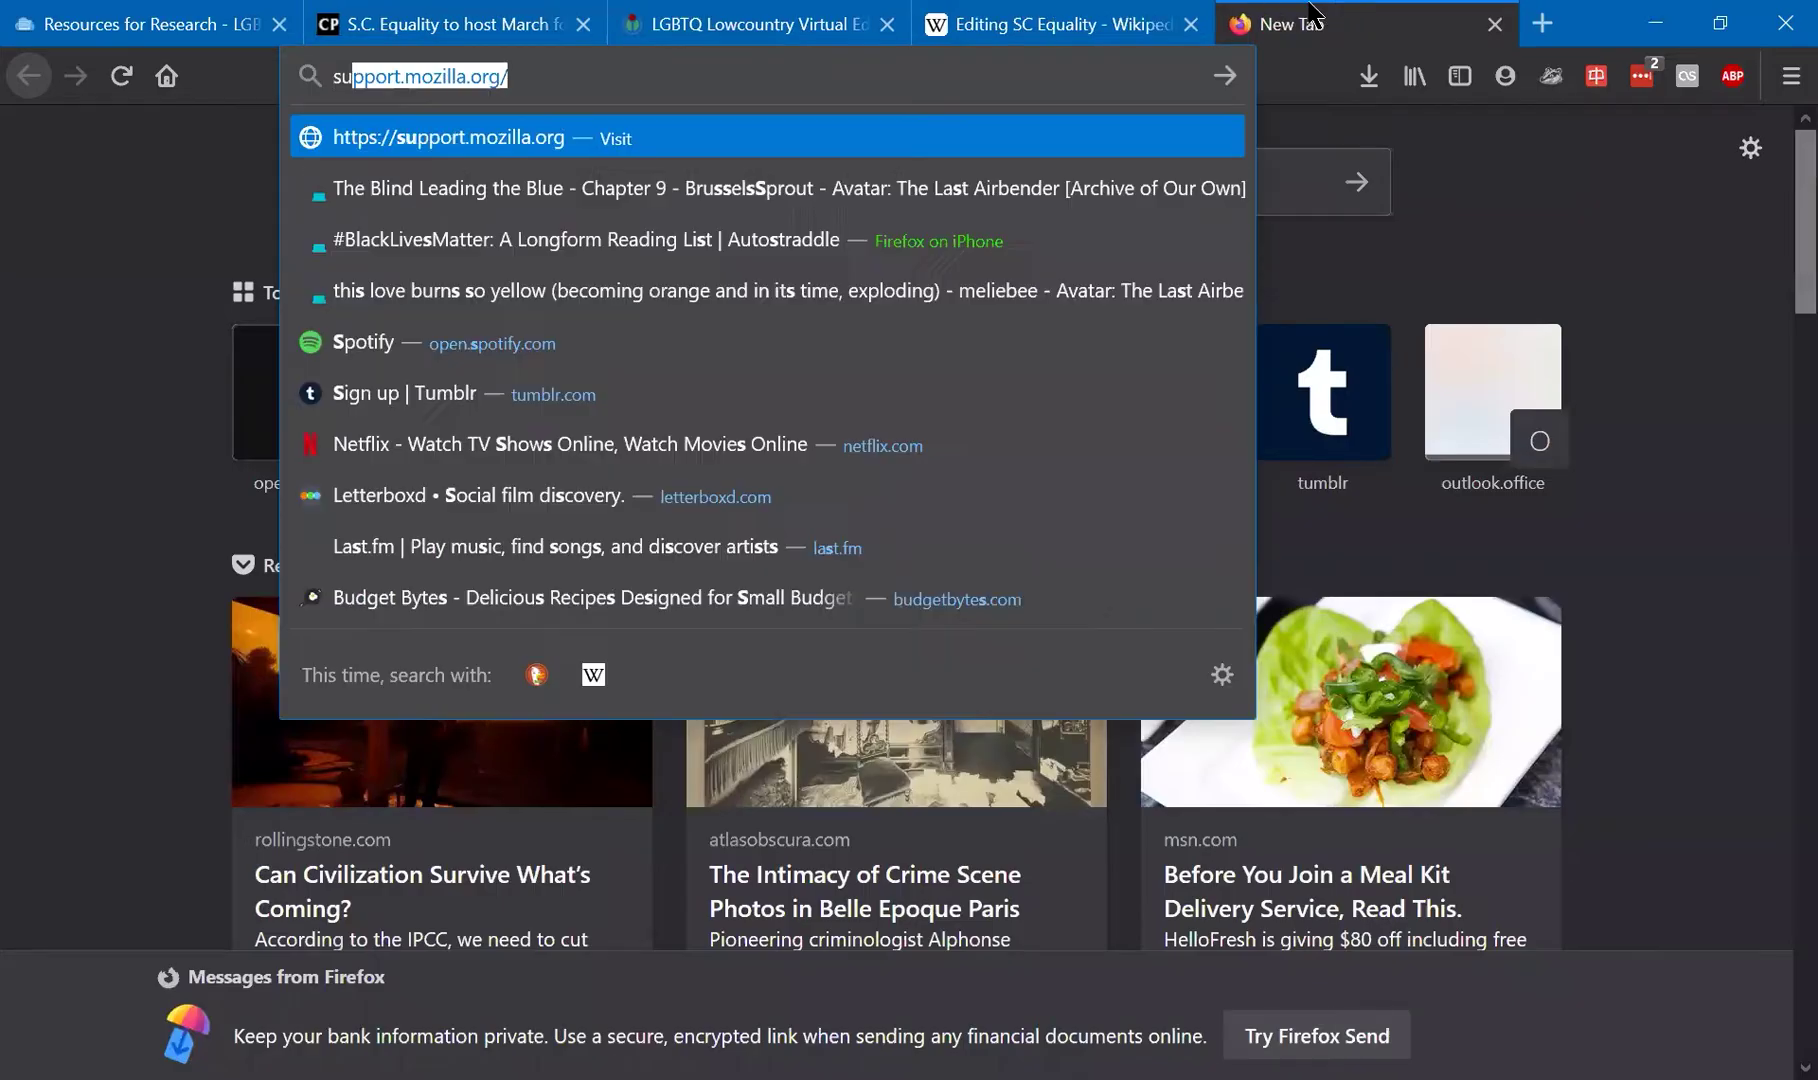
{"action": "type", "text": "preme court doma case"}
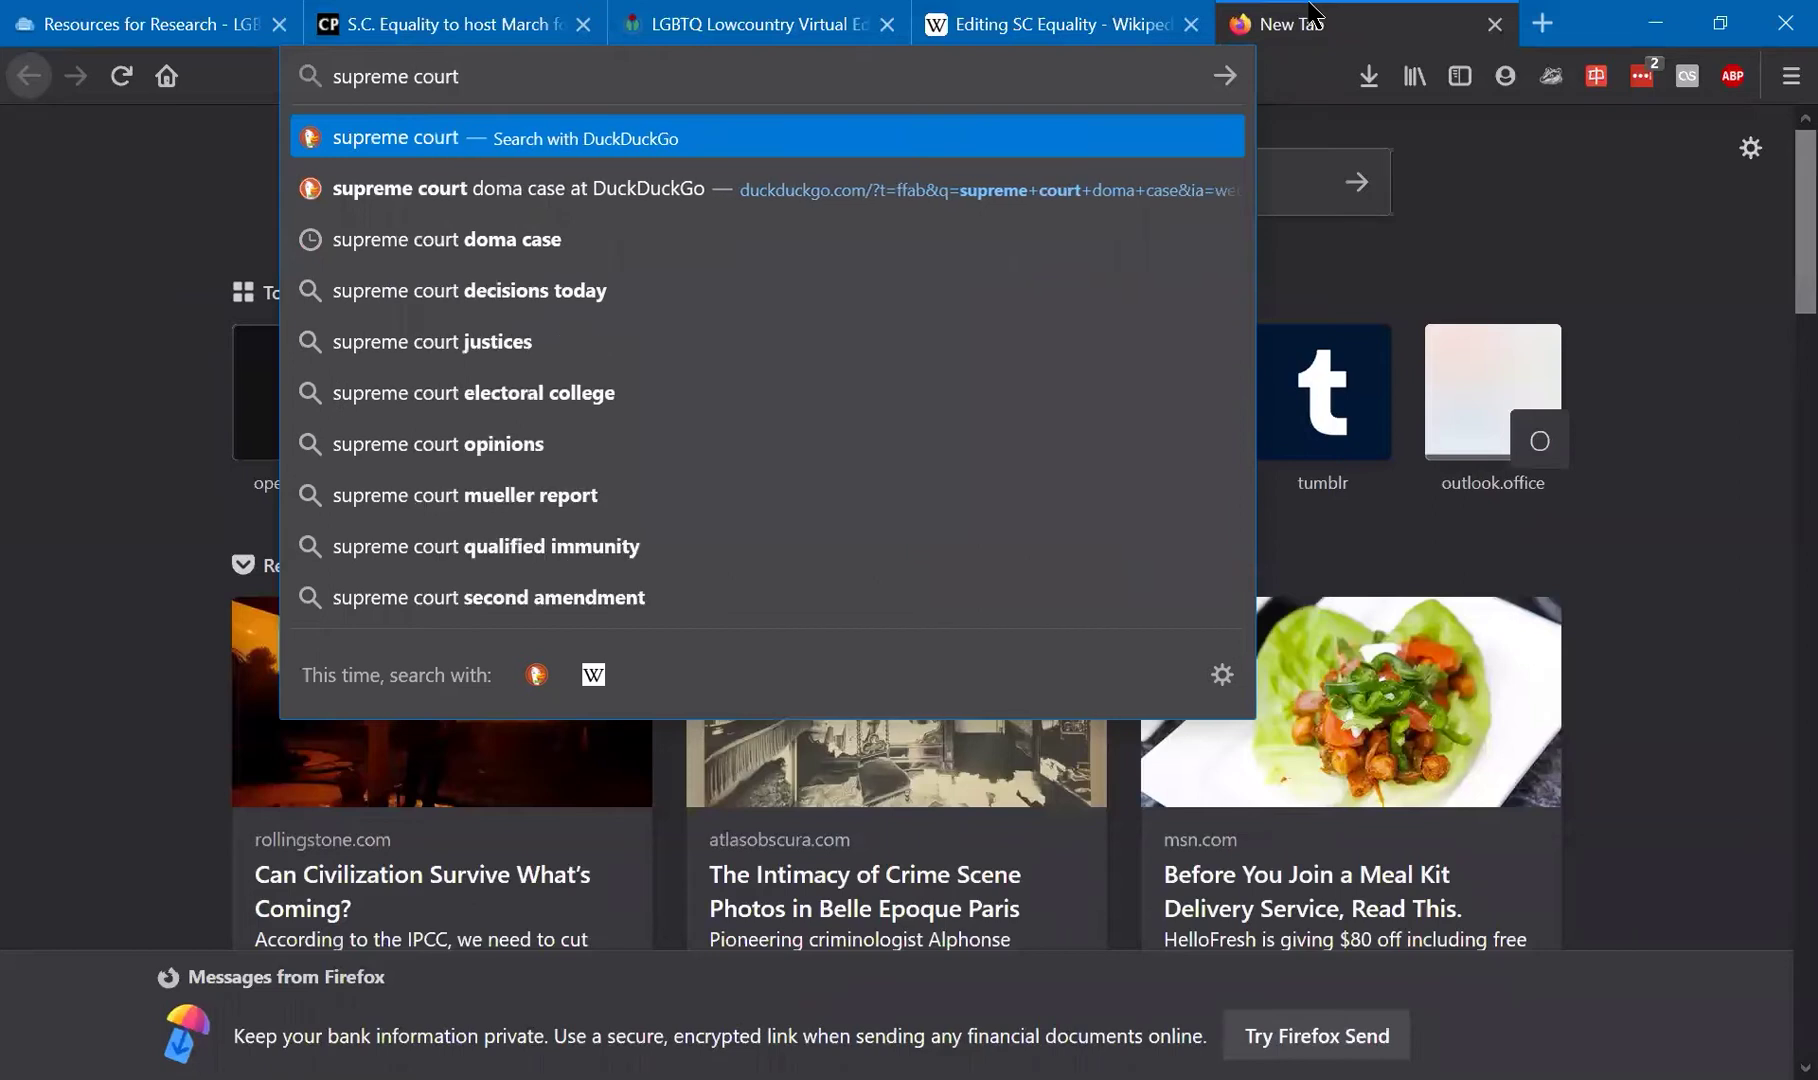
{"action": "key", "text": "Return"}
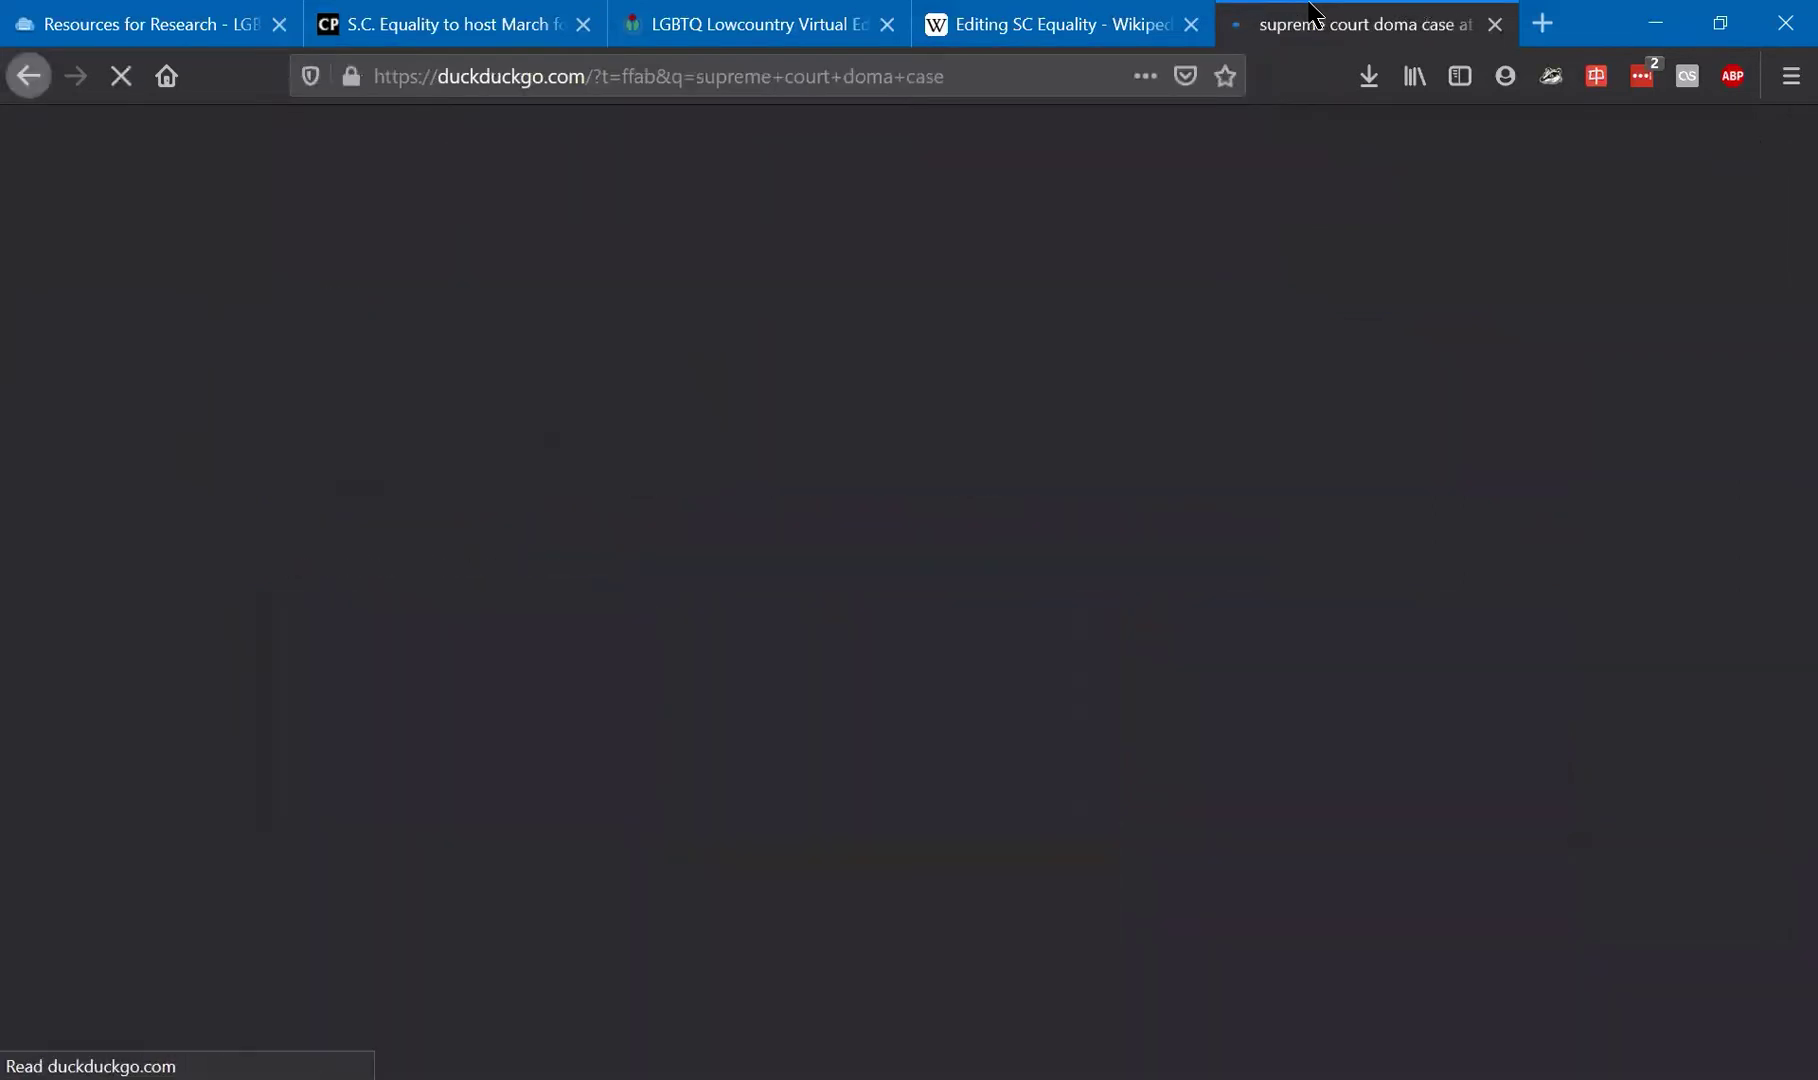
{"action": "scroll", "coordinate": [523, 704], "scroll_direction": "down", "scroll_amount": 1}
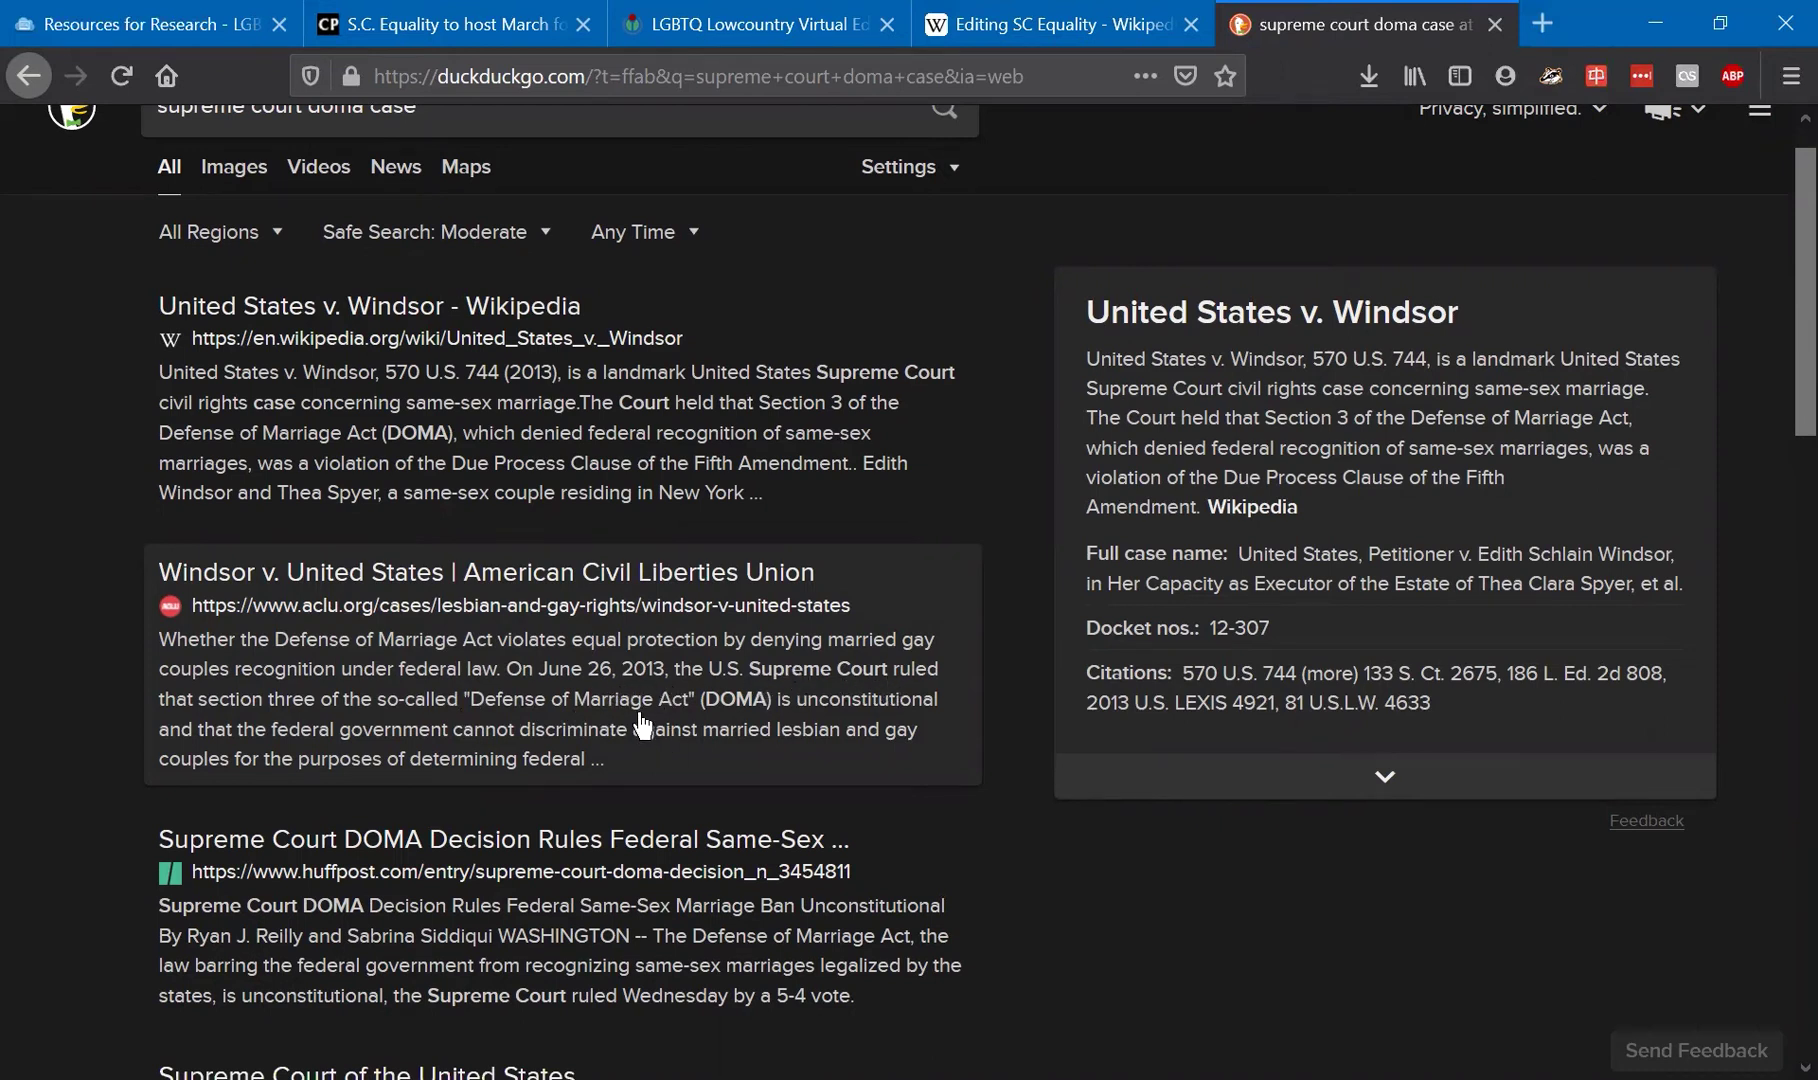
{"action": "left_click", "coordinate": [447, 14]}
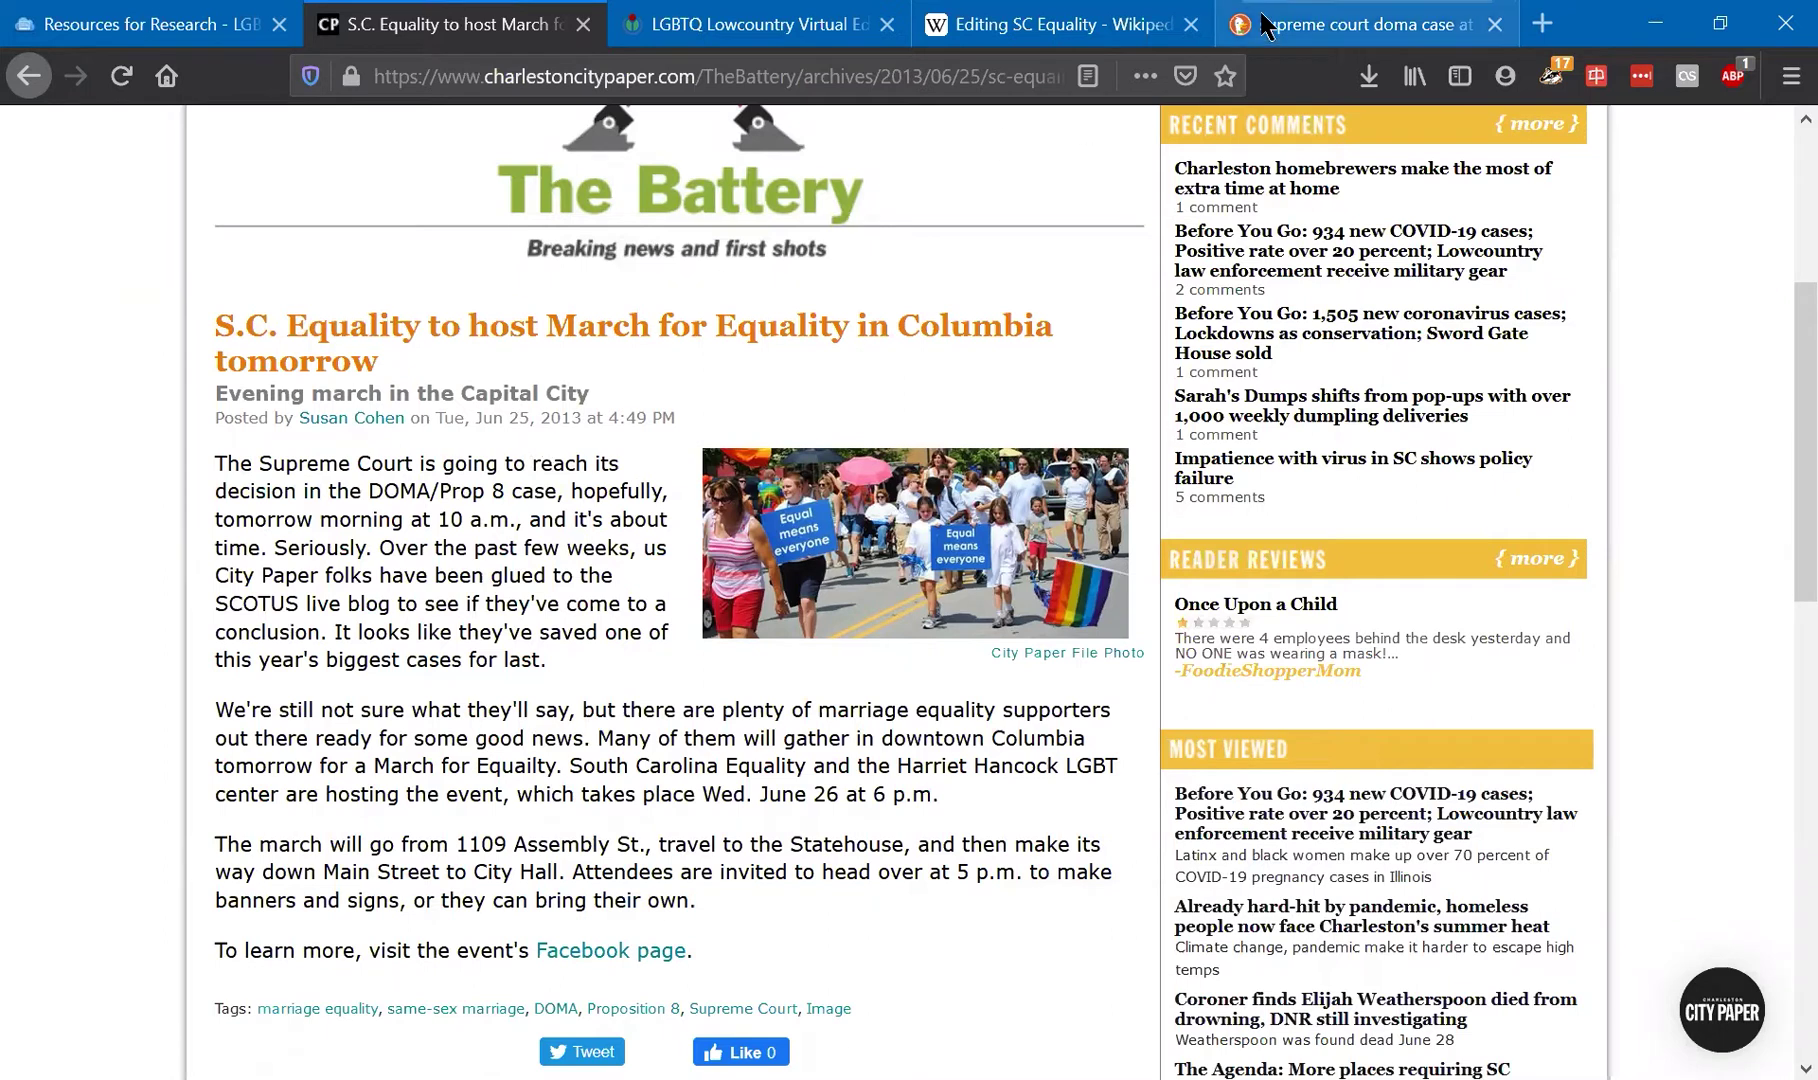
{"action": "left_click", "coordinate": [1300, 22]}
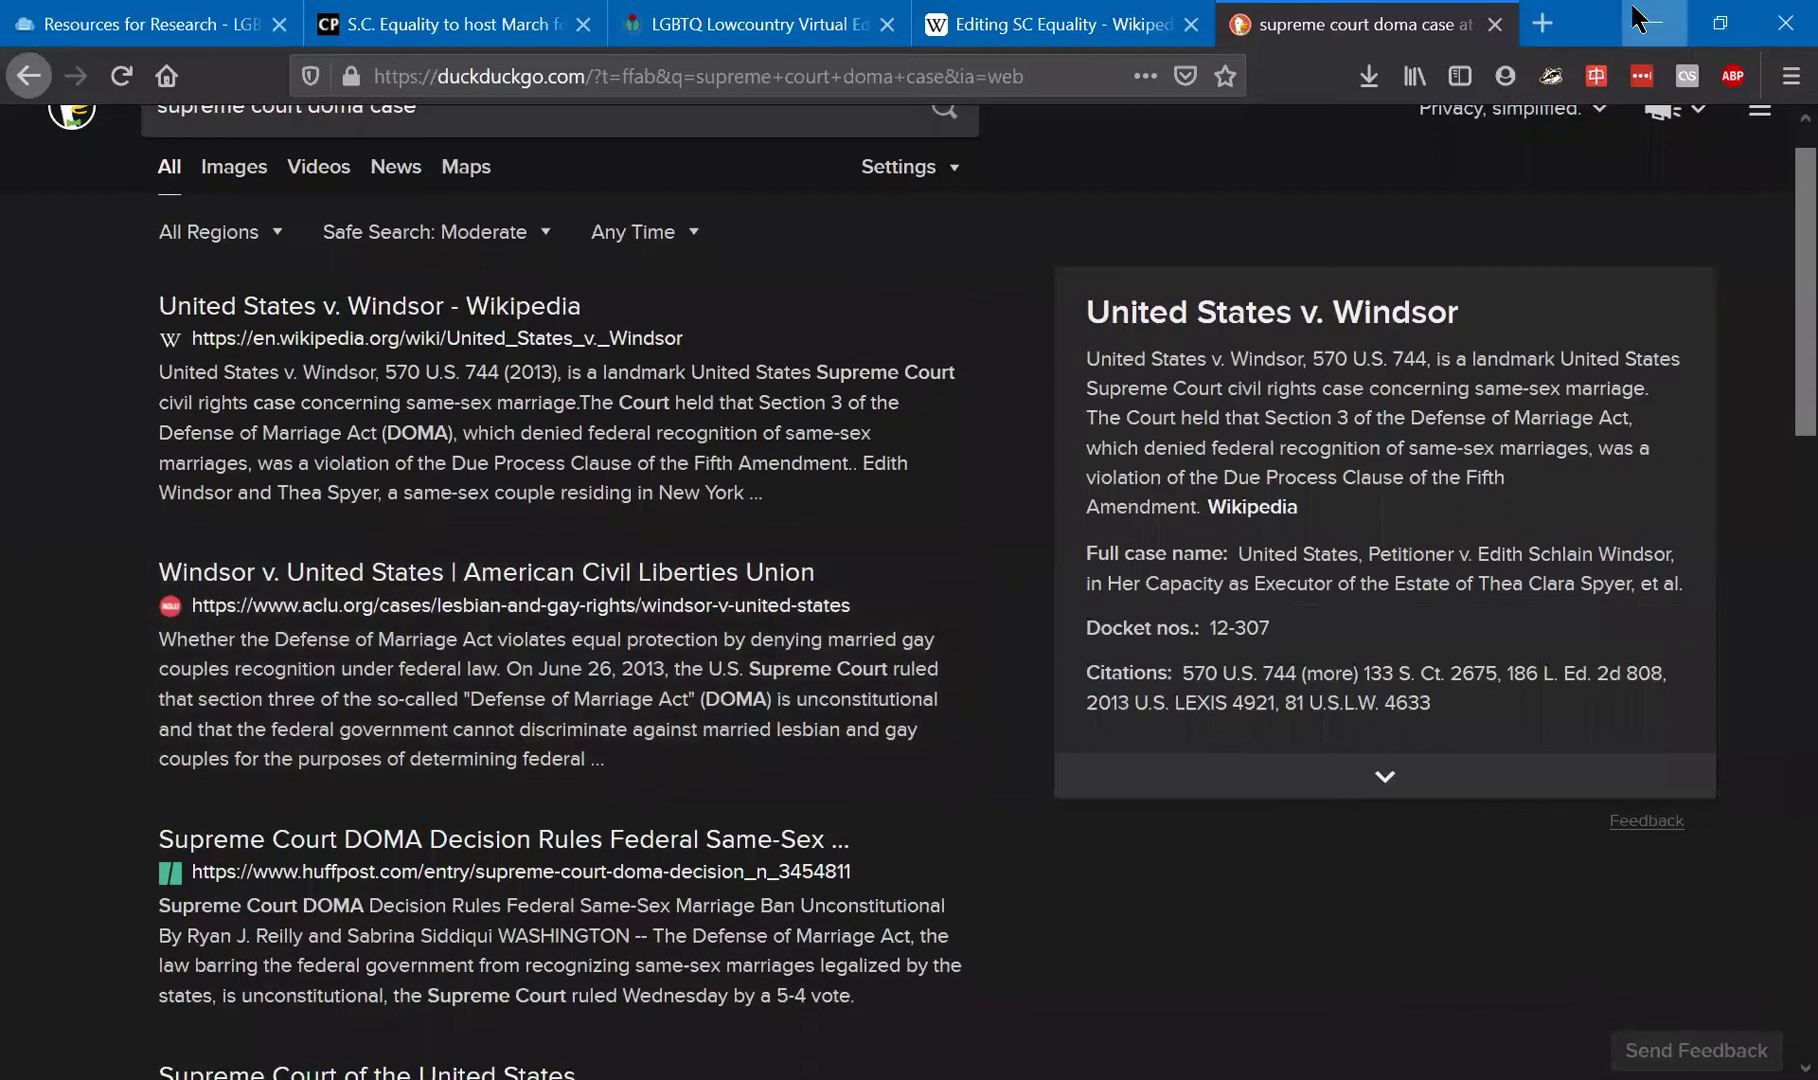
{"action": "left_click", "coordinate": [1494, 30]}
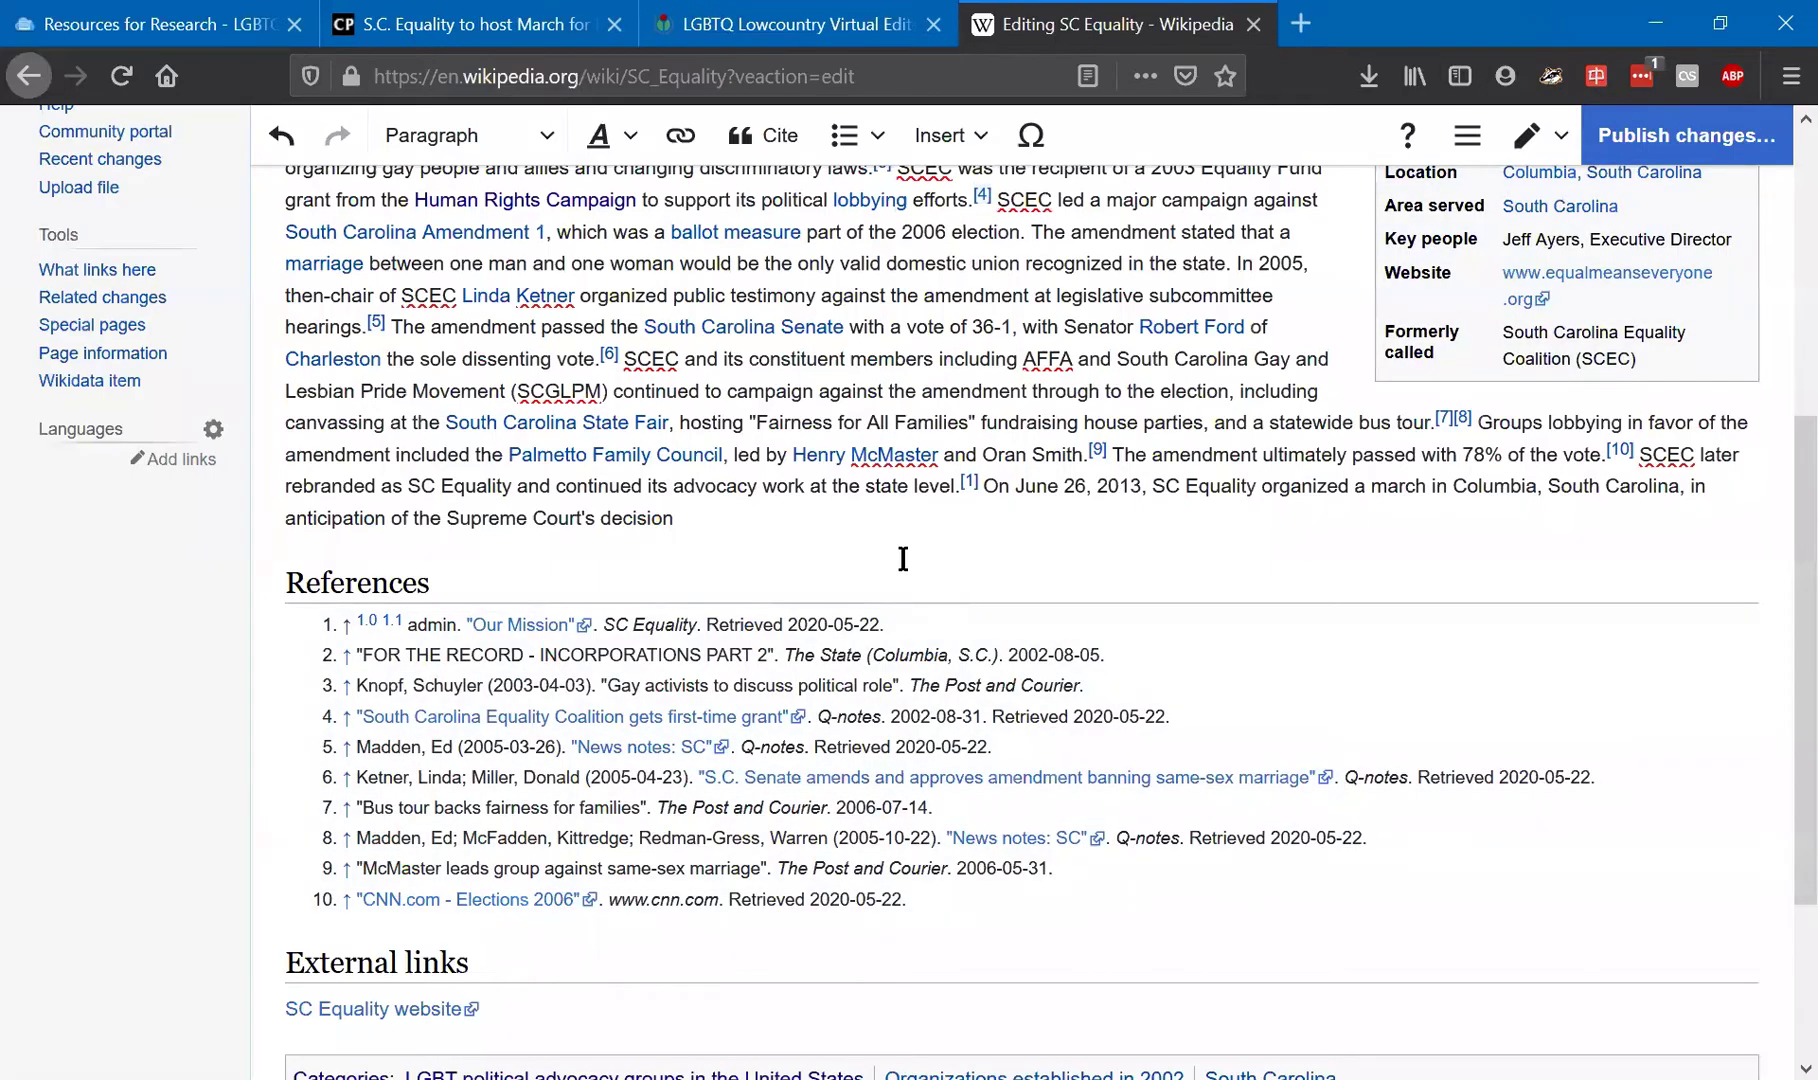
Complete the new History sentence with "in United States v. Windsor.".
{"action": "left_click", "coordinate": [903, 559]}
{"action": "left_click", "coordinate": [717, 517]}
{"action": "type", "text": "in United States v. Windsor."}
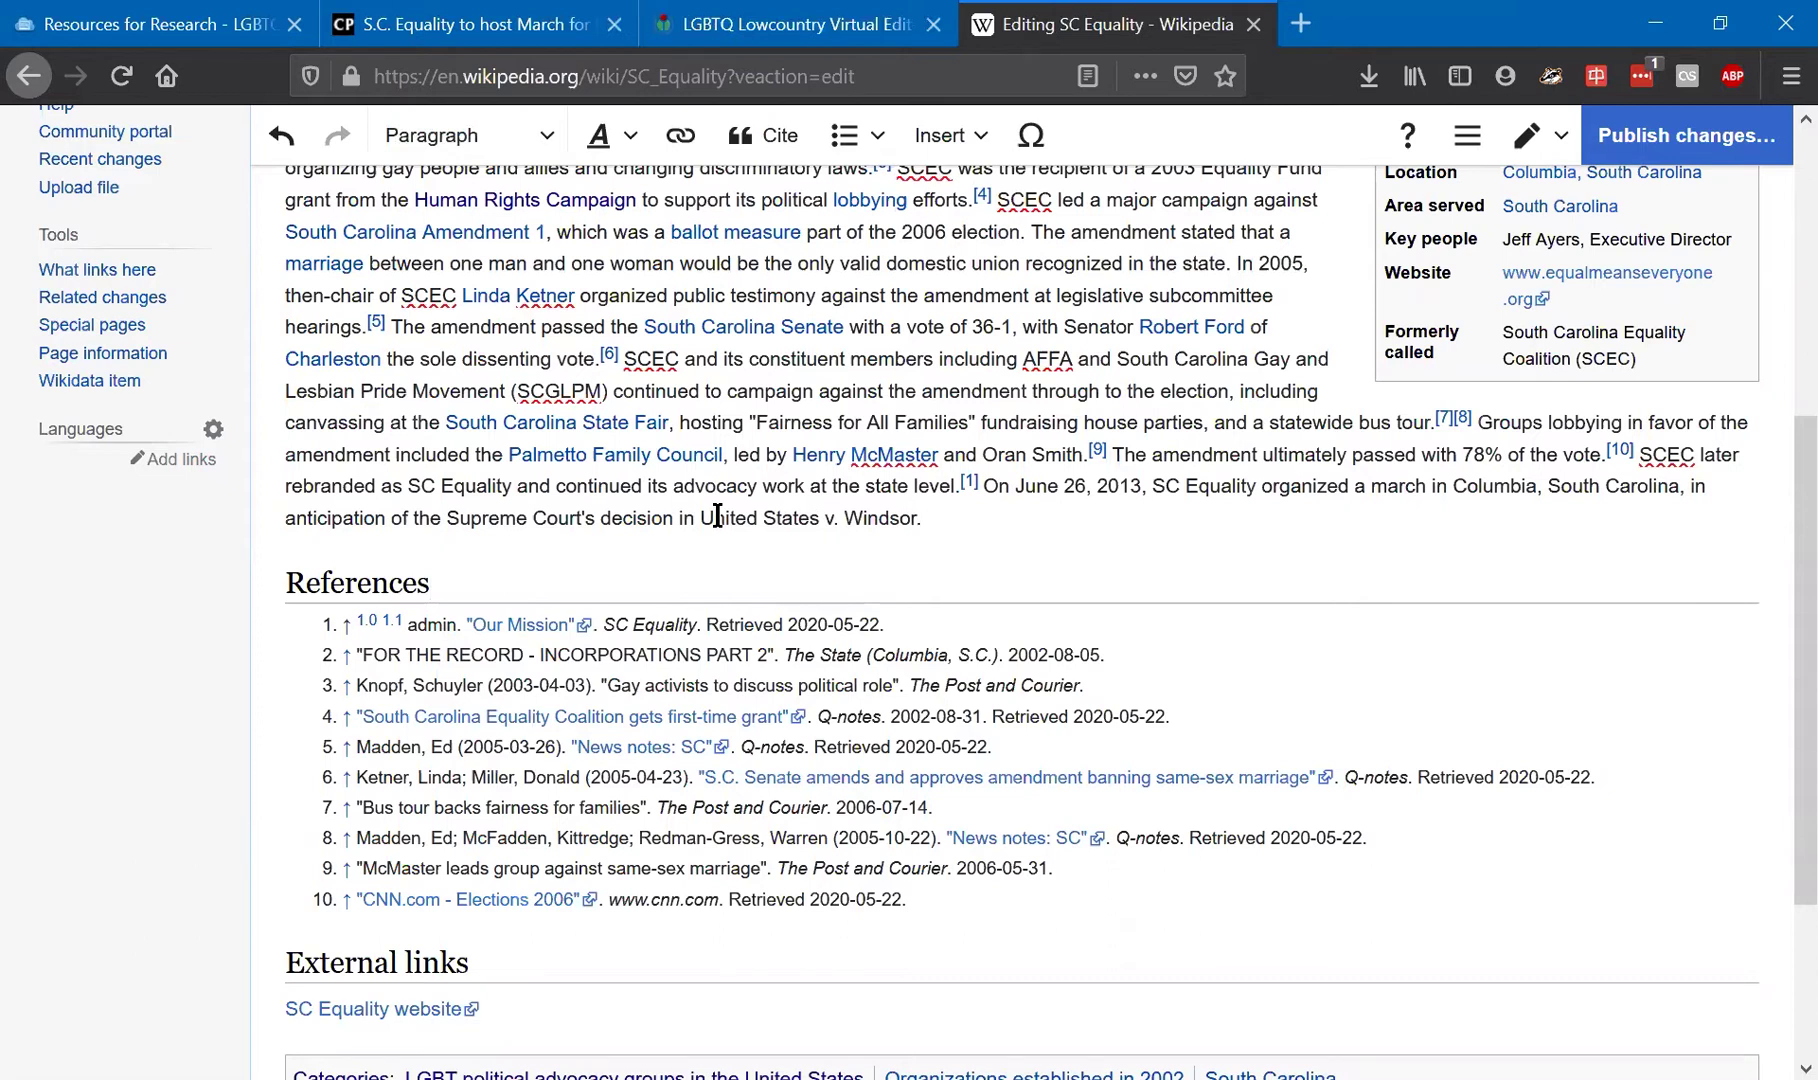
Link "United States v. Windsor" in the new History sentence to the Wikipedia article on that Supreme Court case.
{"action": "left_click_drag", "start_coordinate": [1452, 487], "coordinate": [1548, 490]}
{"action": "left_click", "coordinate": [1406, 505]}
{"action": "scroll", "coordinate": [1405, 505], "scroll_direction": "up", "scroll_amount": 3}
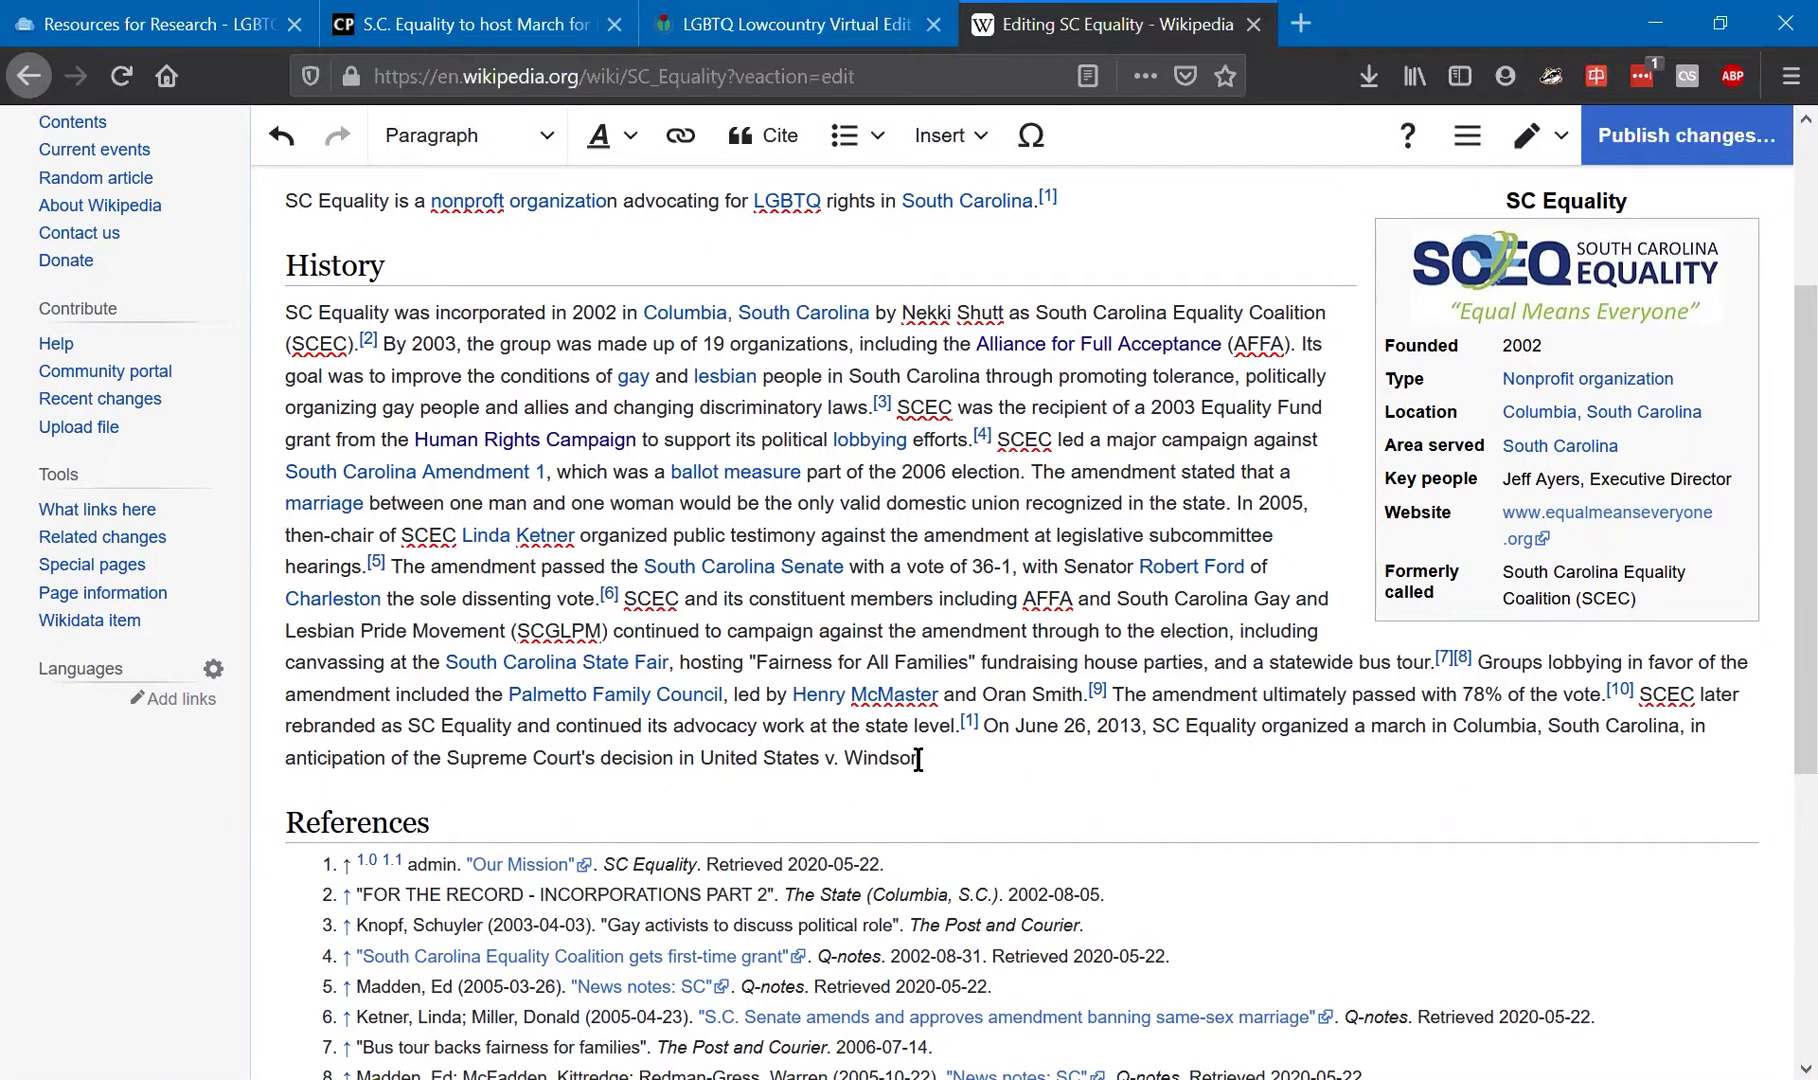
{"action": "left_click_drag", "start_coordinate": [918, 758], "coordinate": [702, 768]}
{"action": "left_click_drag", "start_coordinate": [918, 760], "coordinate": [700, 770]}
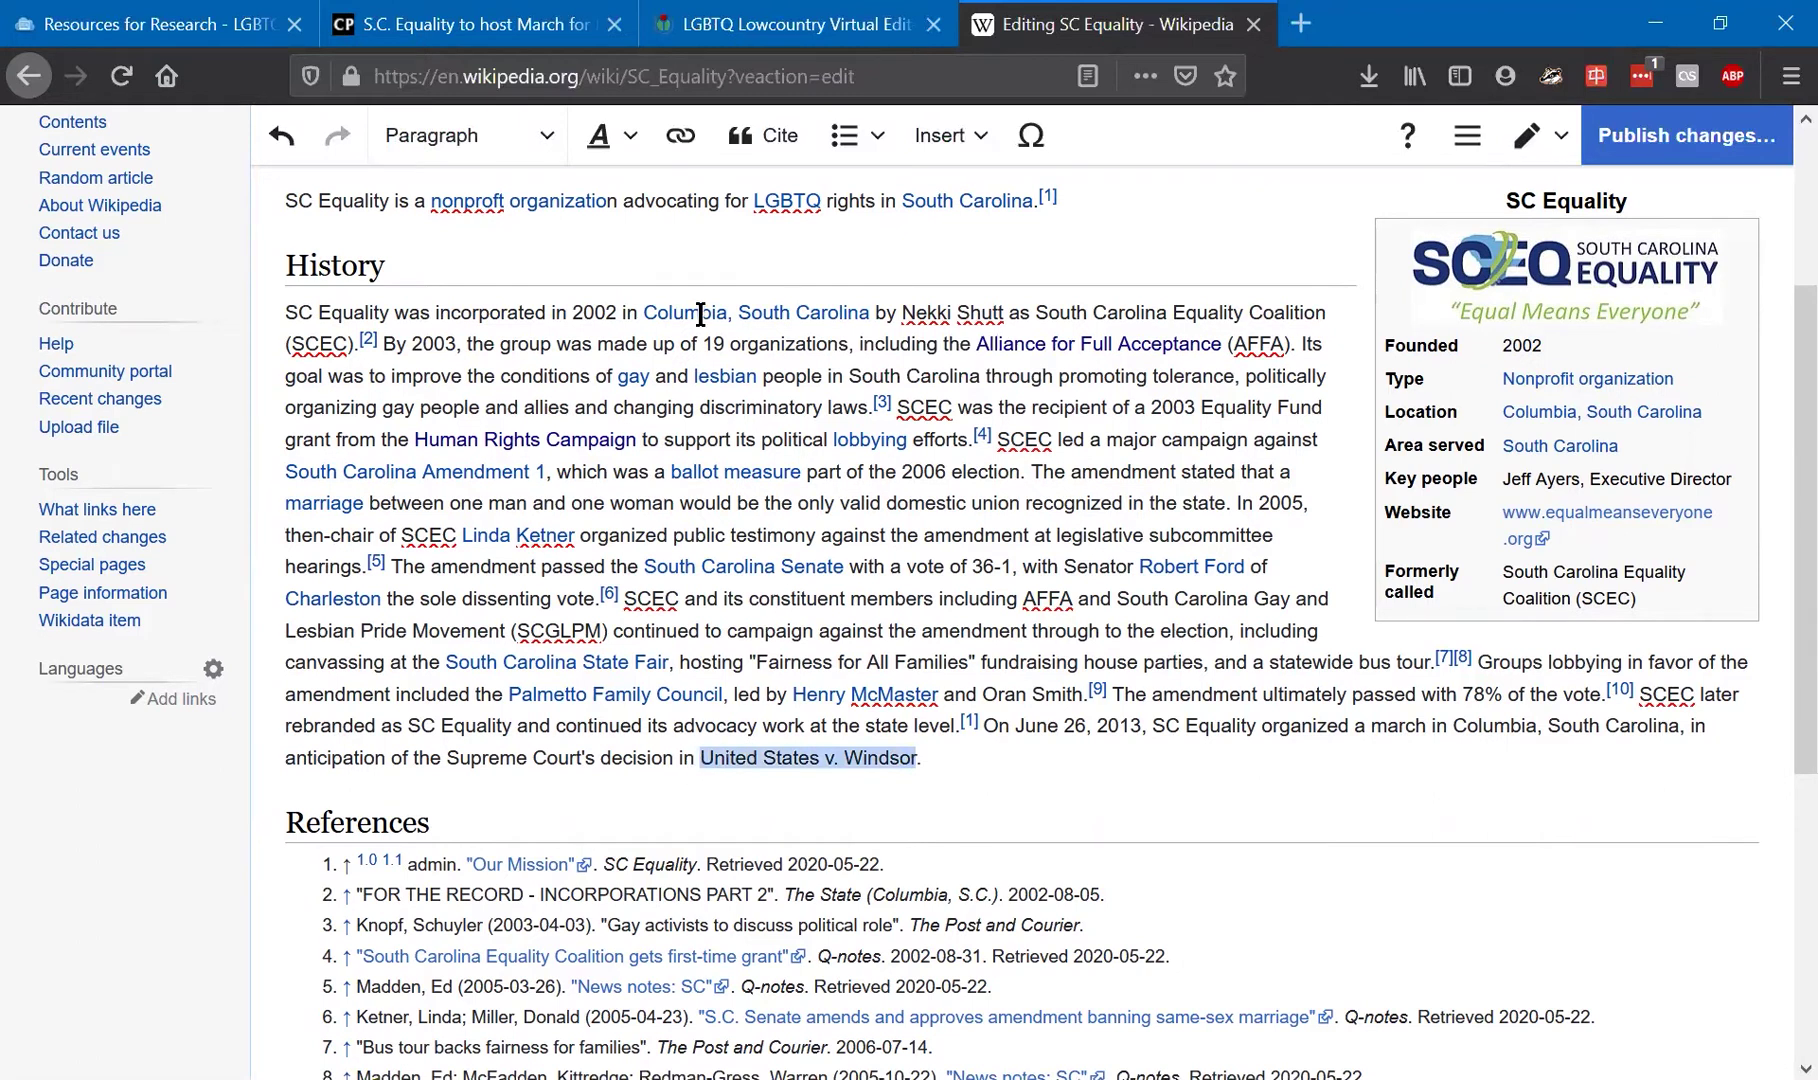
{"action": "left_click", "coordinate": [678, 150]}
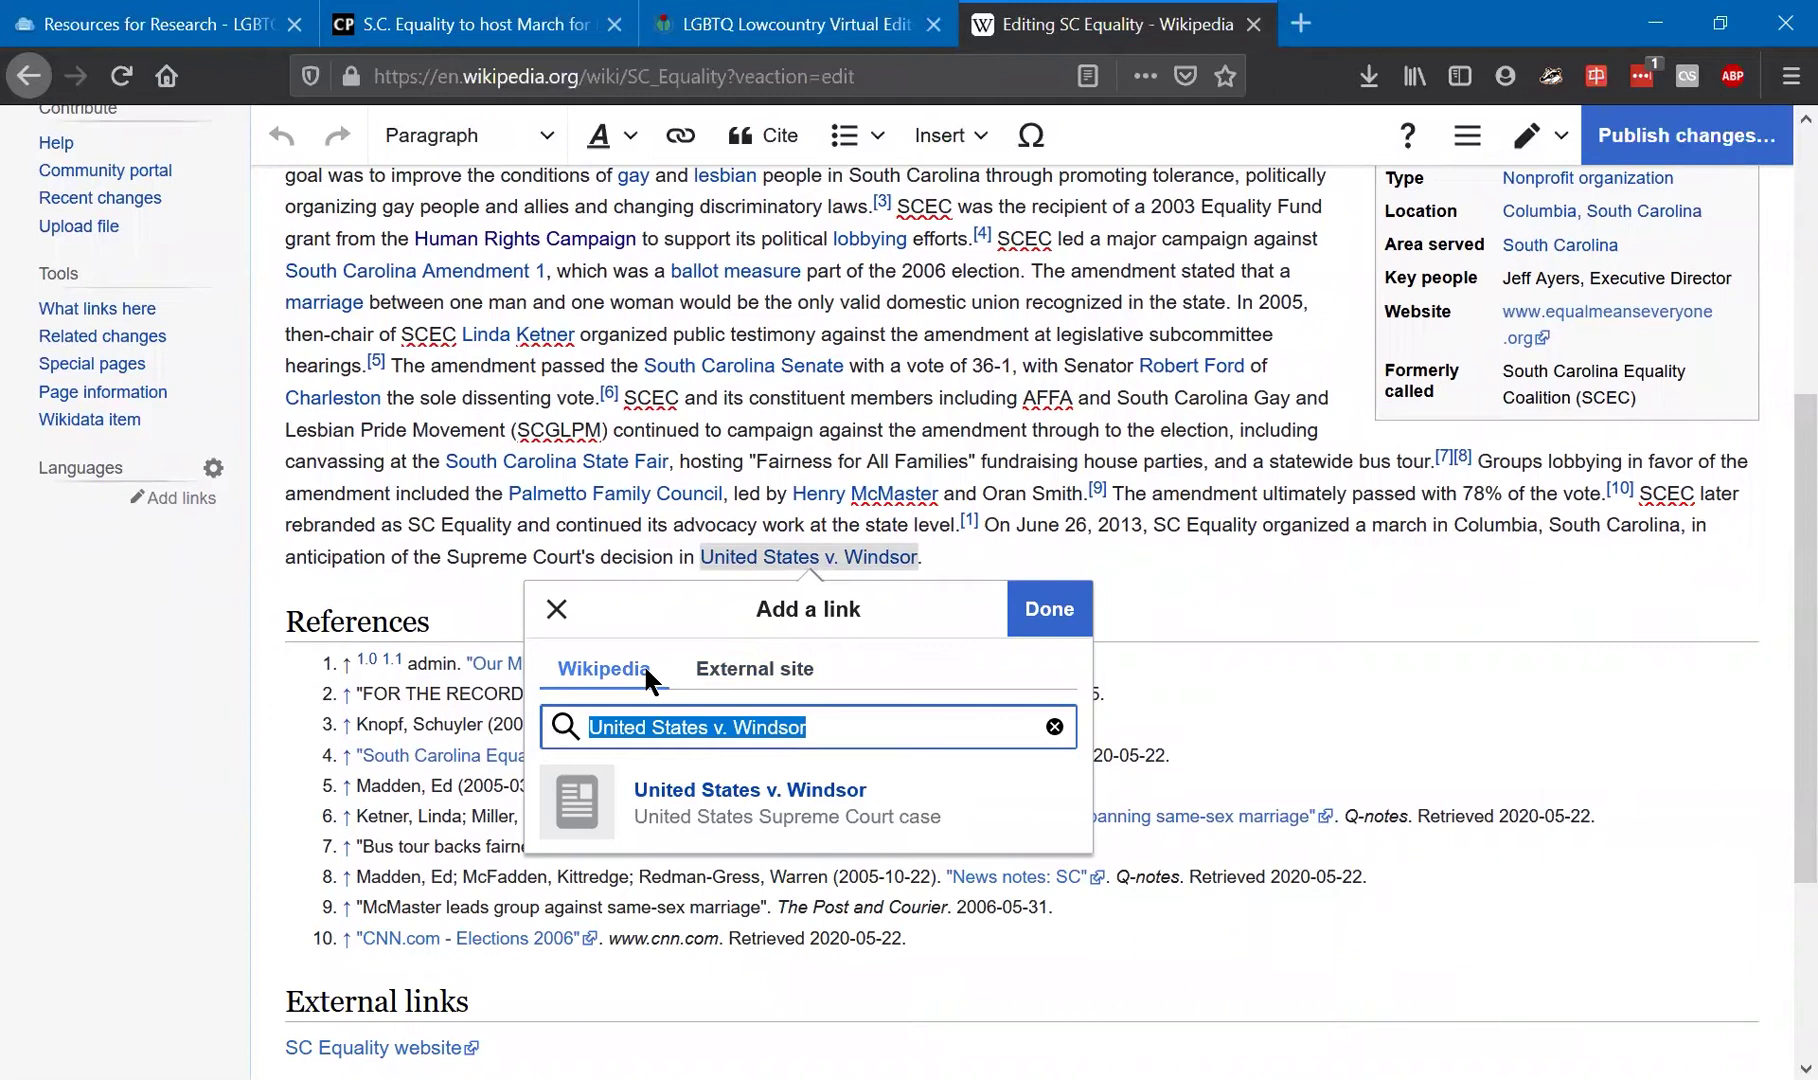
{"action": "left_click", "coordinate": [890, 800]}
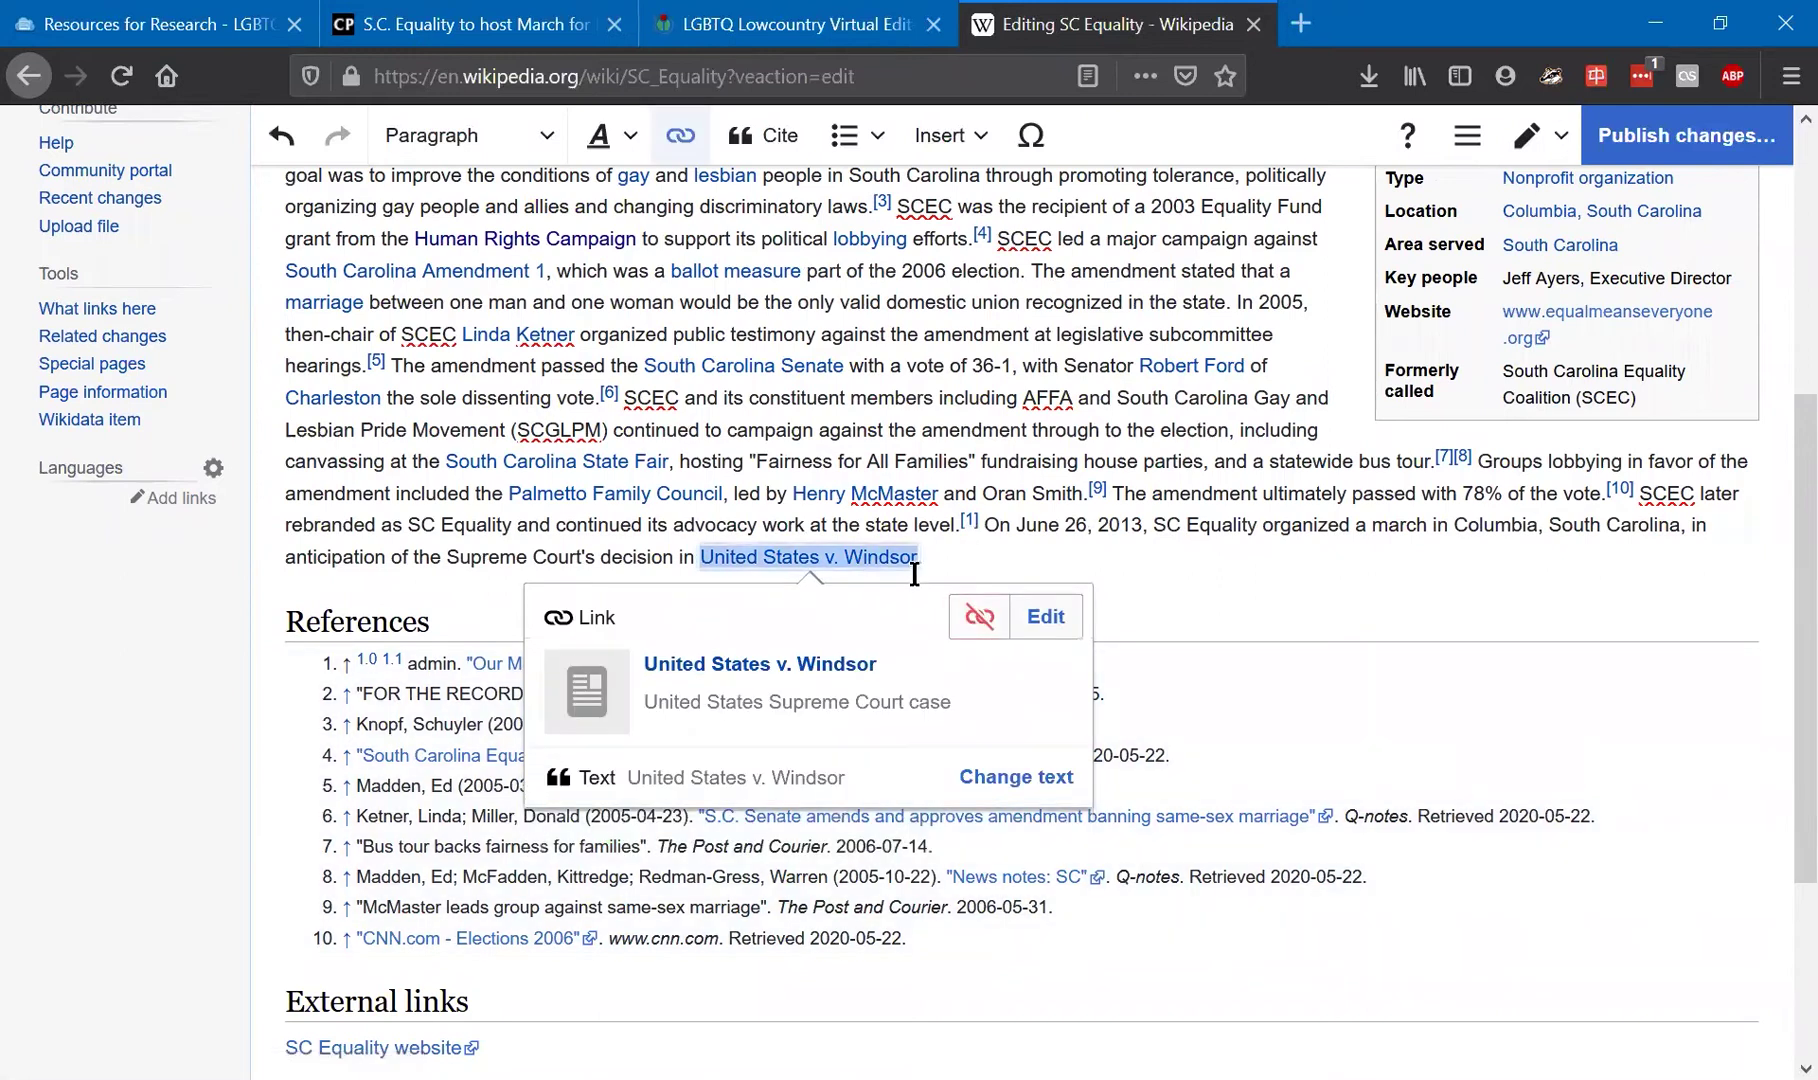
Start a citation after the new sentence's final period, look over the re-use options, and choose automatic generation.
{"action": "left_click", "coordinate": [963, 548]}
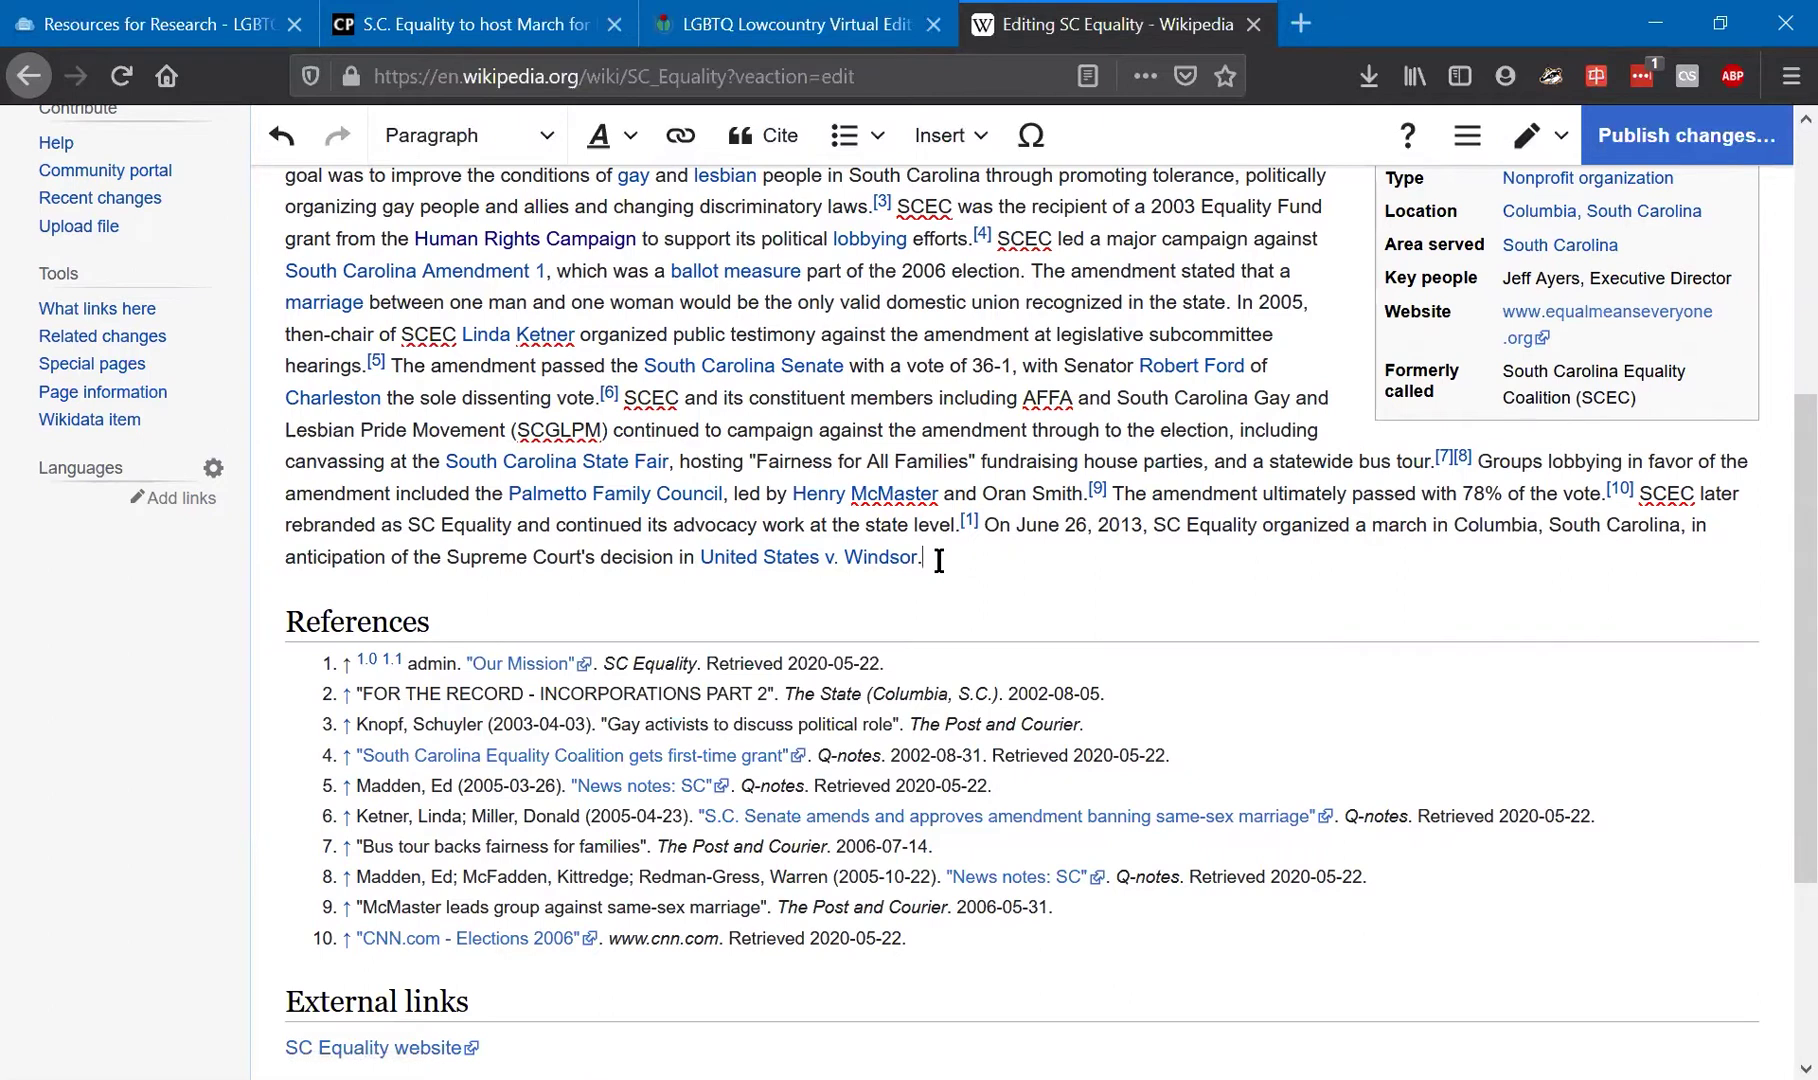
{"action": "scroll", "coordinate": [927, 560], "scroll_direction": "up", "scroll_amount": 3}
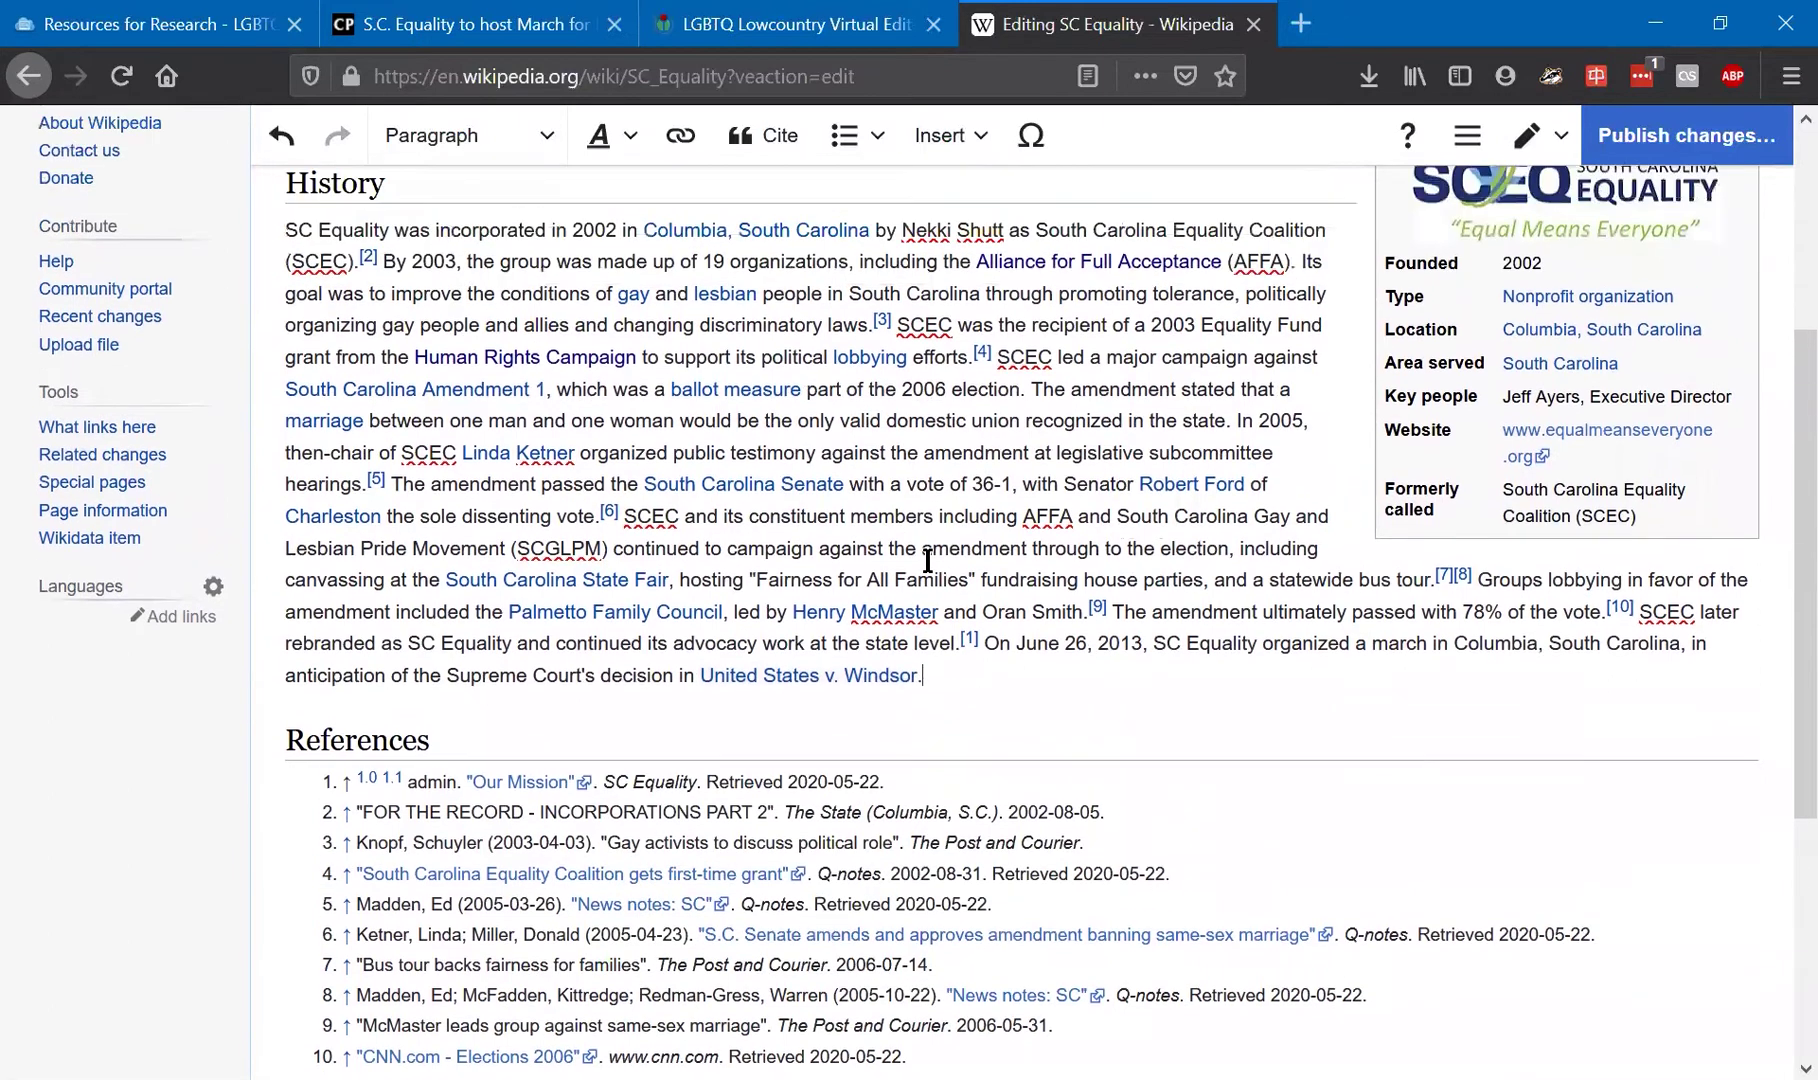
{"action": "scroll", "coordinate": [830, 400], "scroll_direction": "down", "scroll_amount": 1}
{"action": "left_click", "coordinate": [765, 135]}
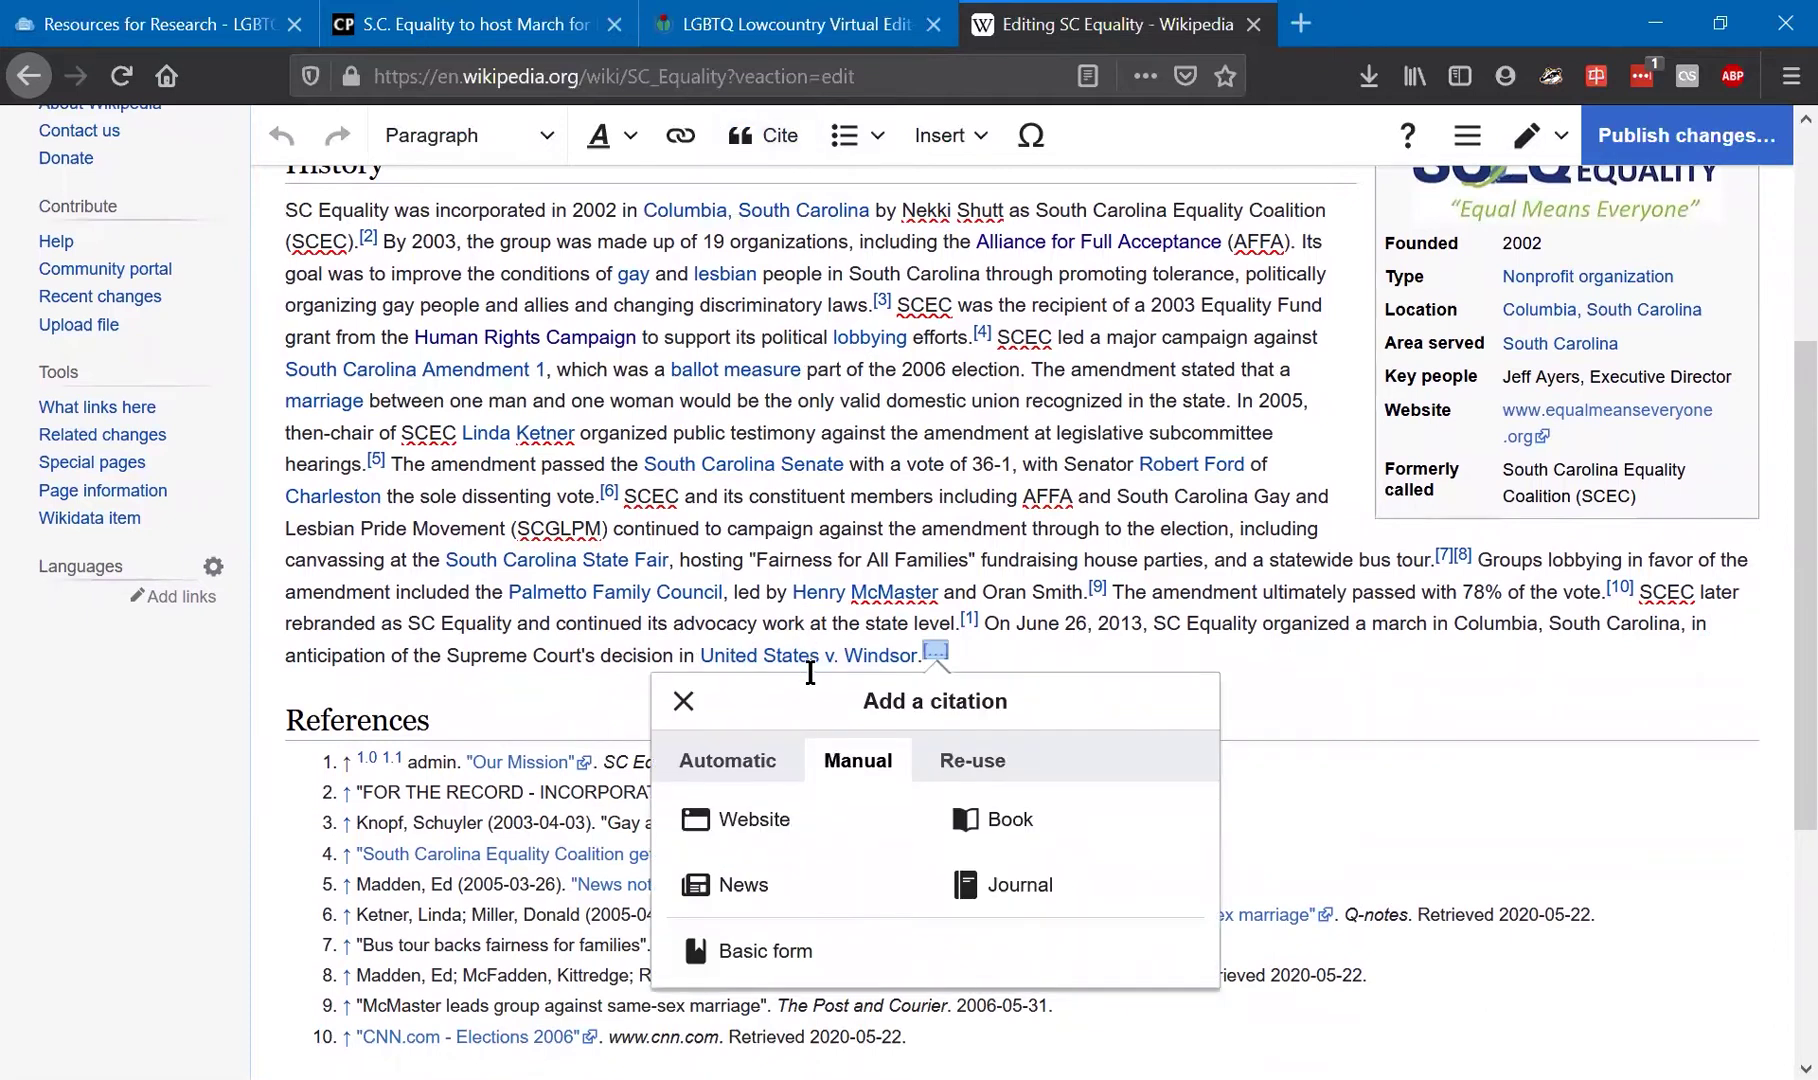
{"action": "left_click", "coordinate": [972, 760]}
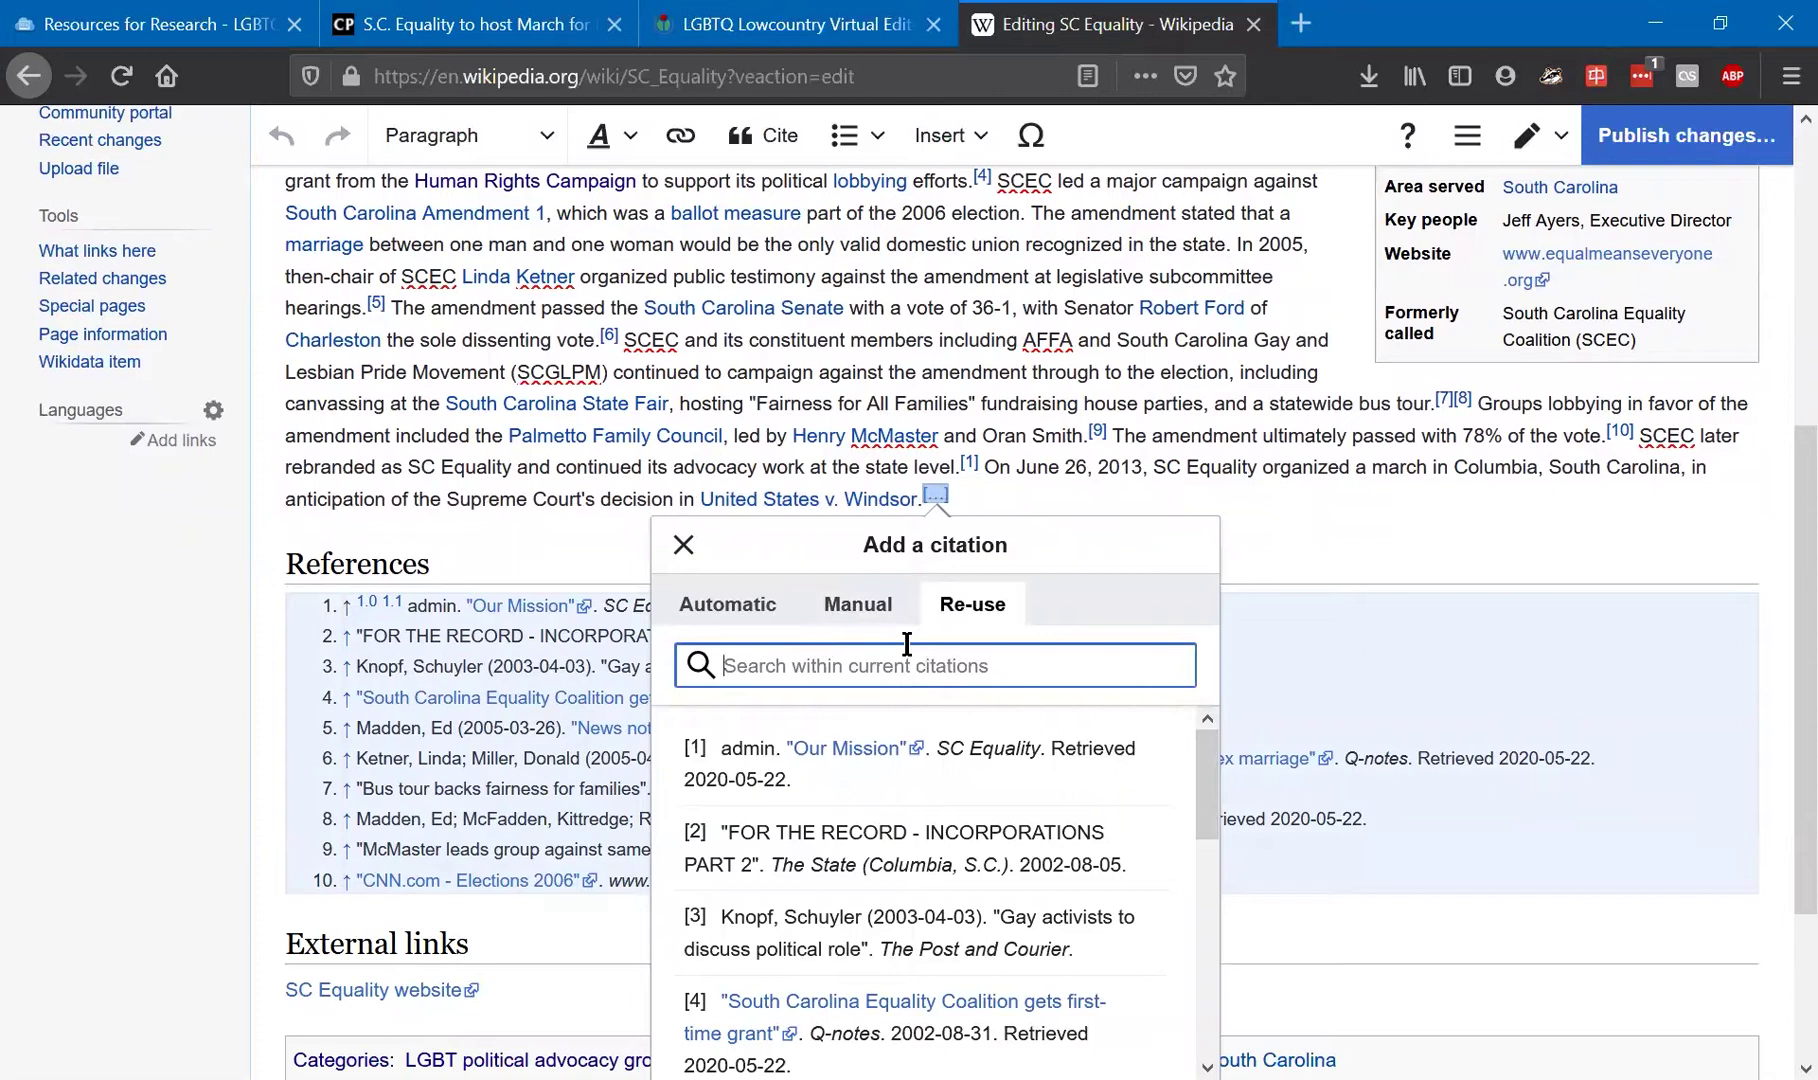
{"action": "left_click", "coordinate": [750, 605]}
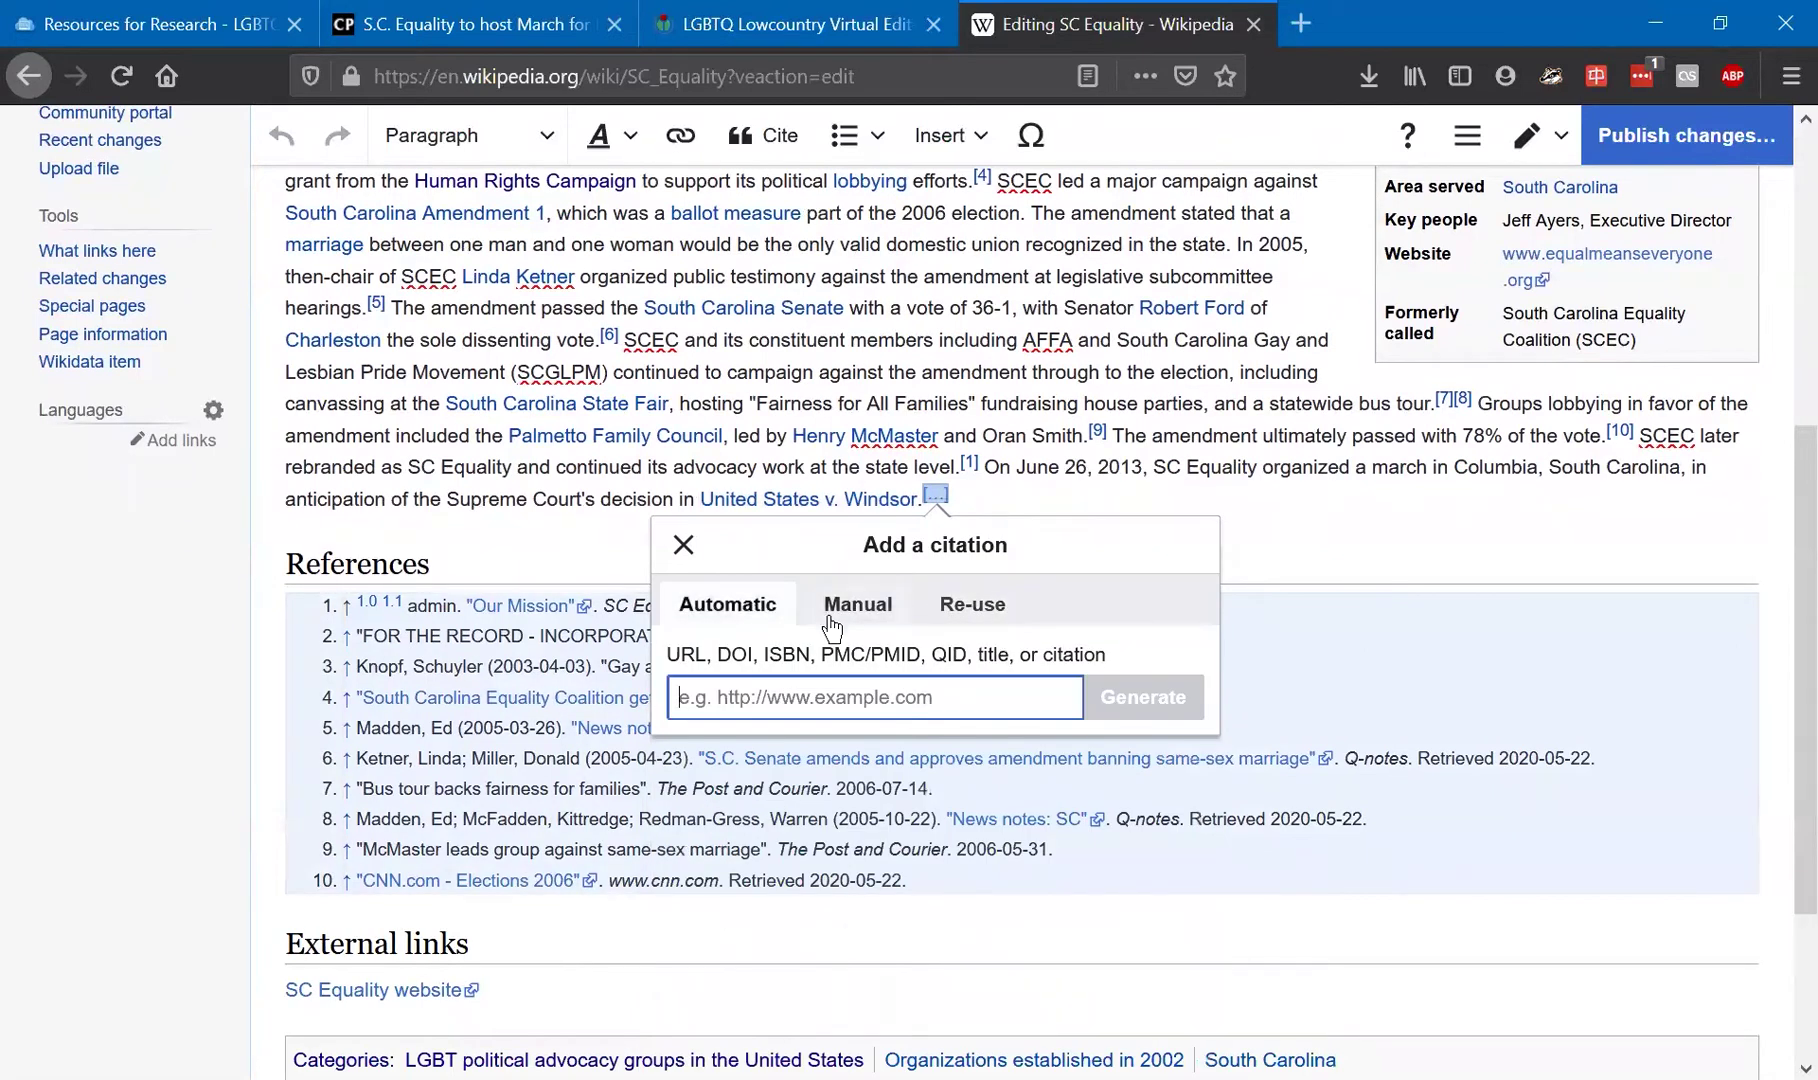
Generate an automatic citation from the URL of the Charleston City Paper march article.
{"action": "left_click", "coordinate": [500, 24]}
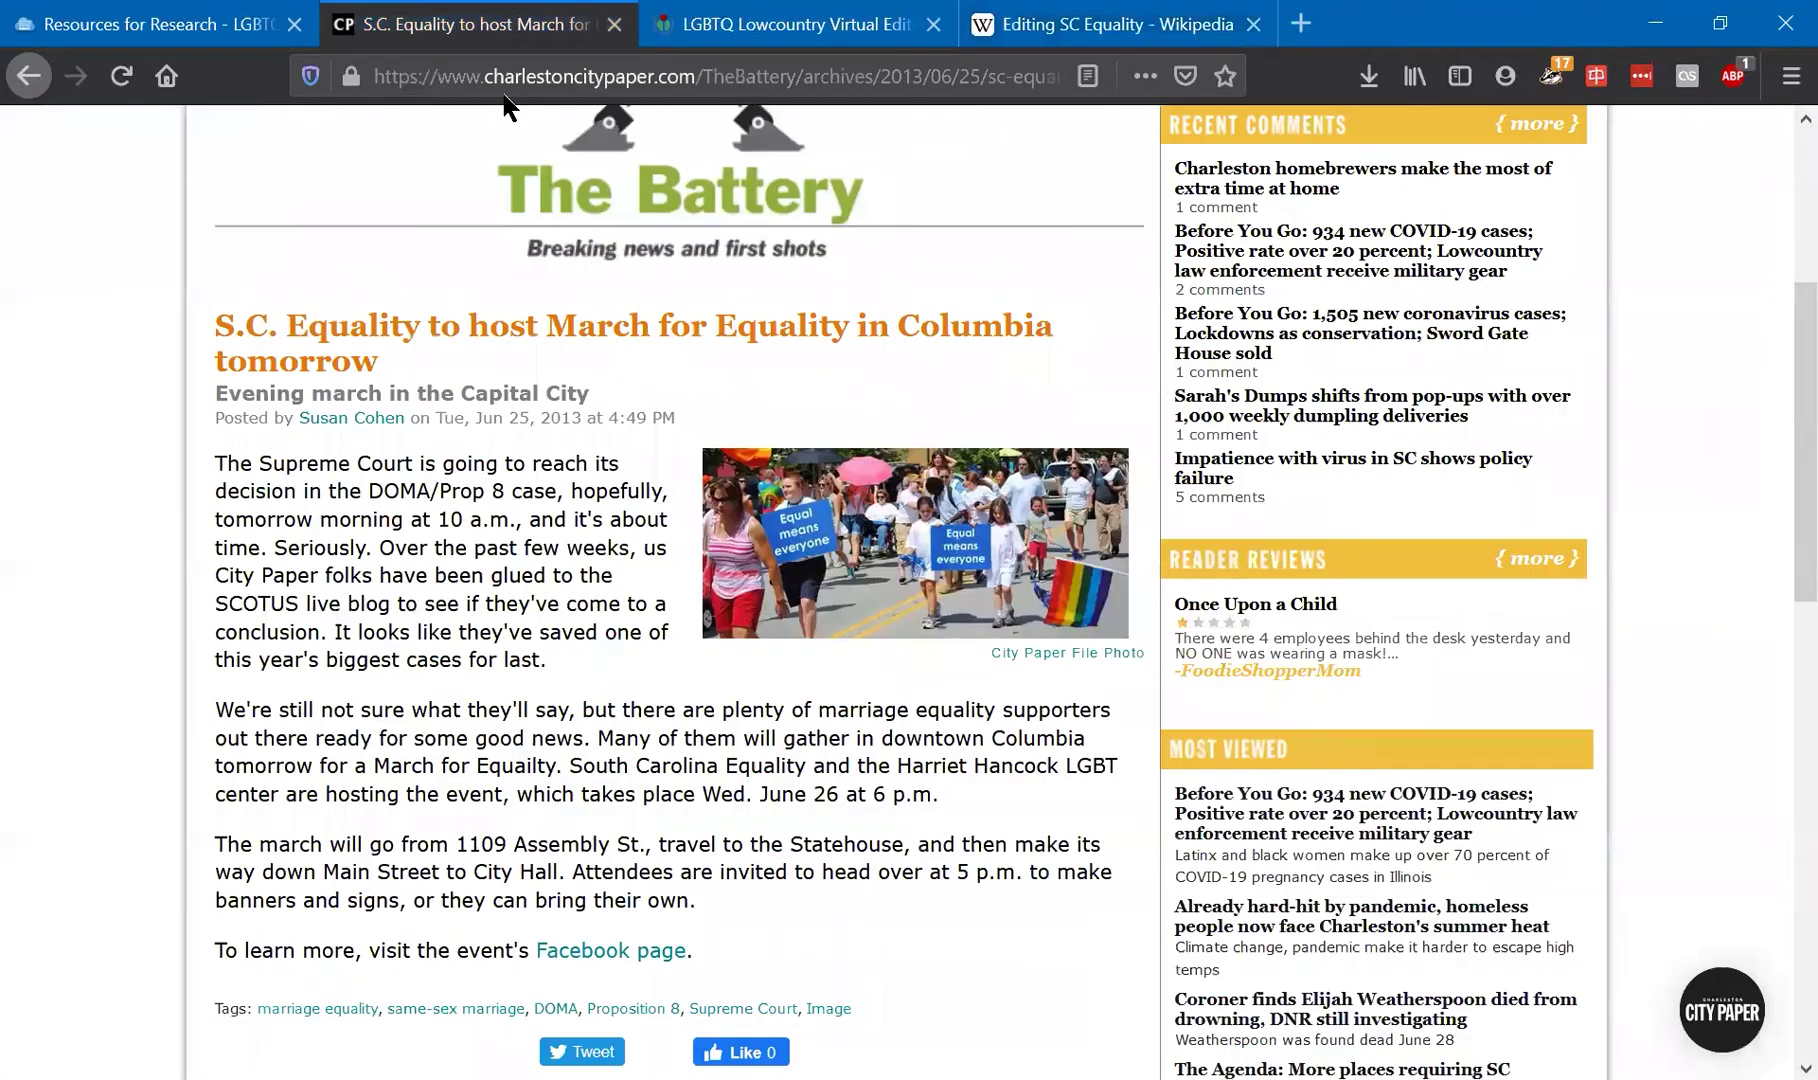
{"action": "left_click", "coordinate": [490, 75]}
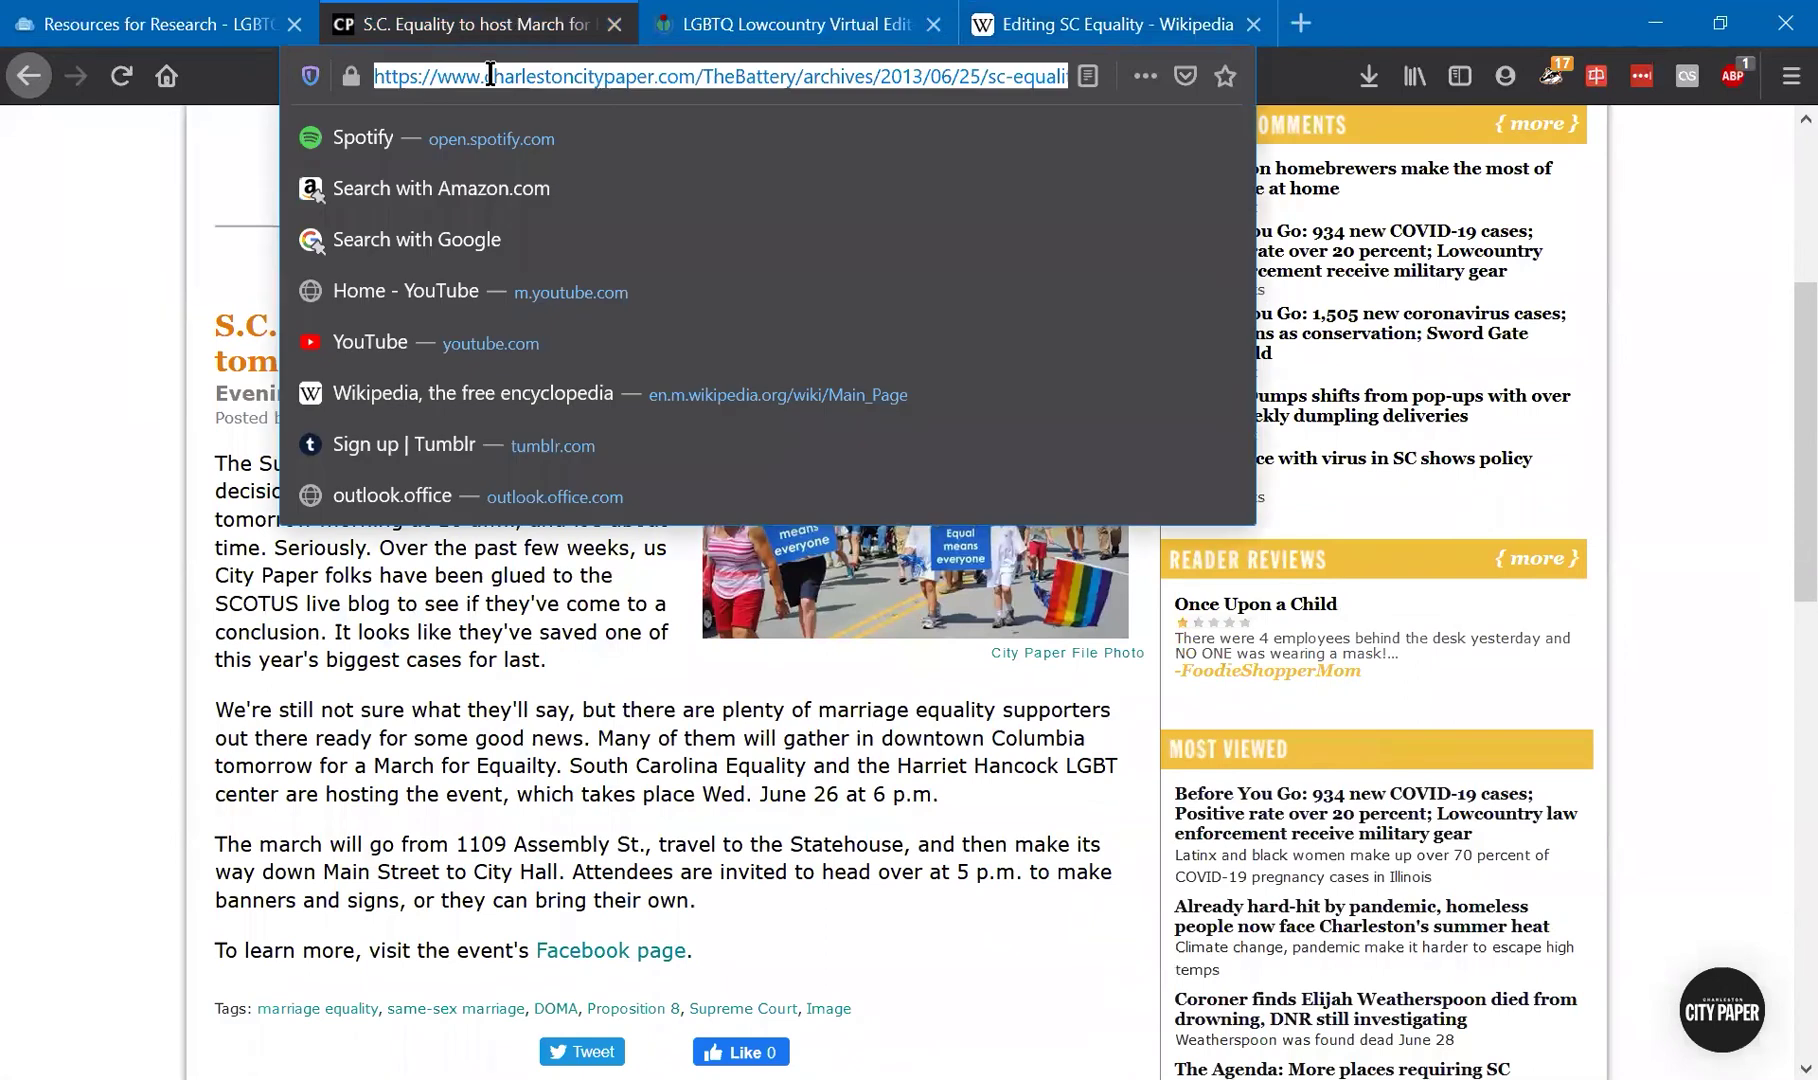
{"action": "left_click", "coordinate": [1105, 24]}
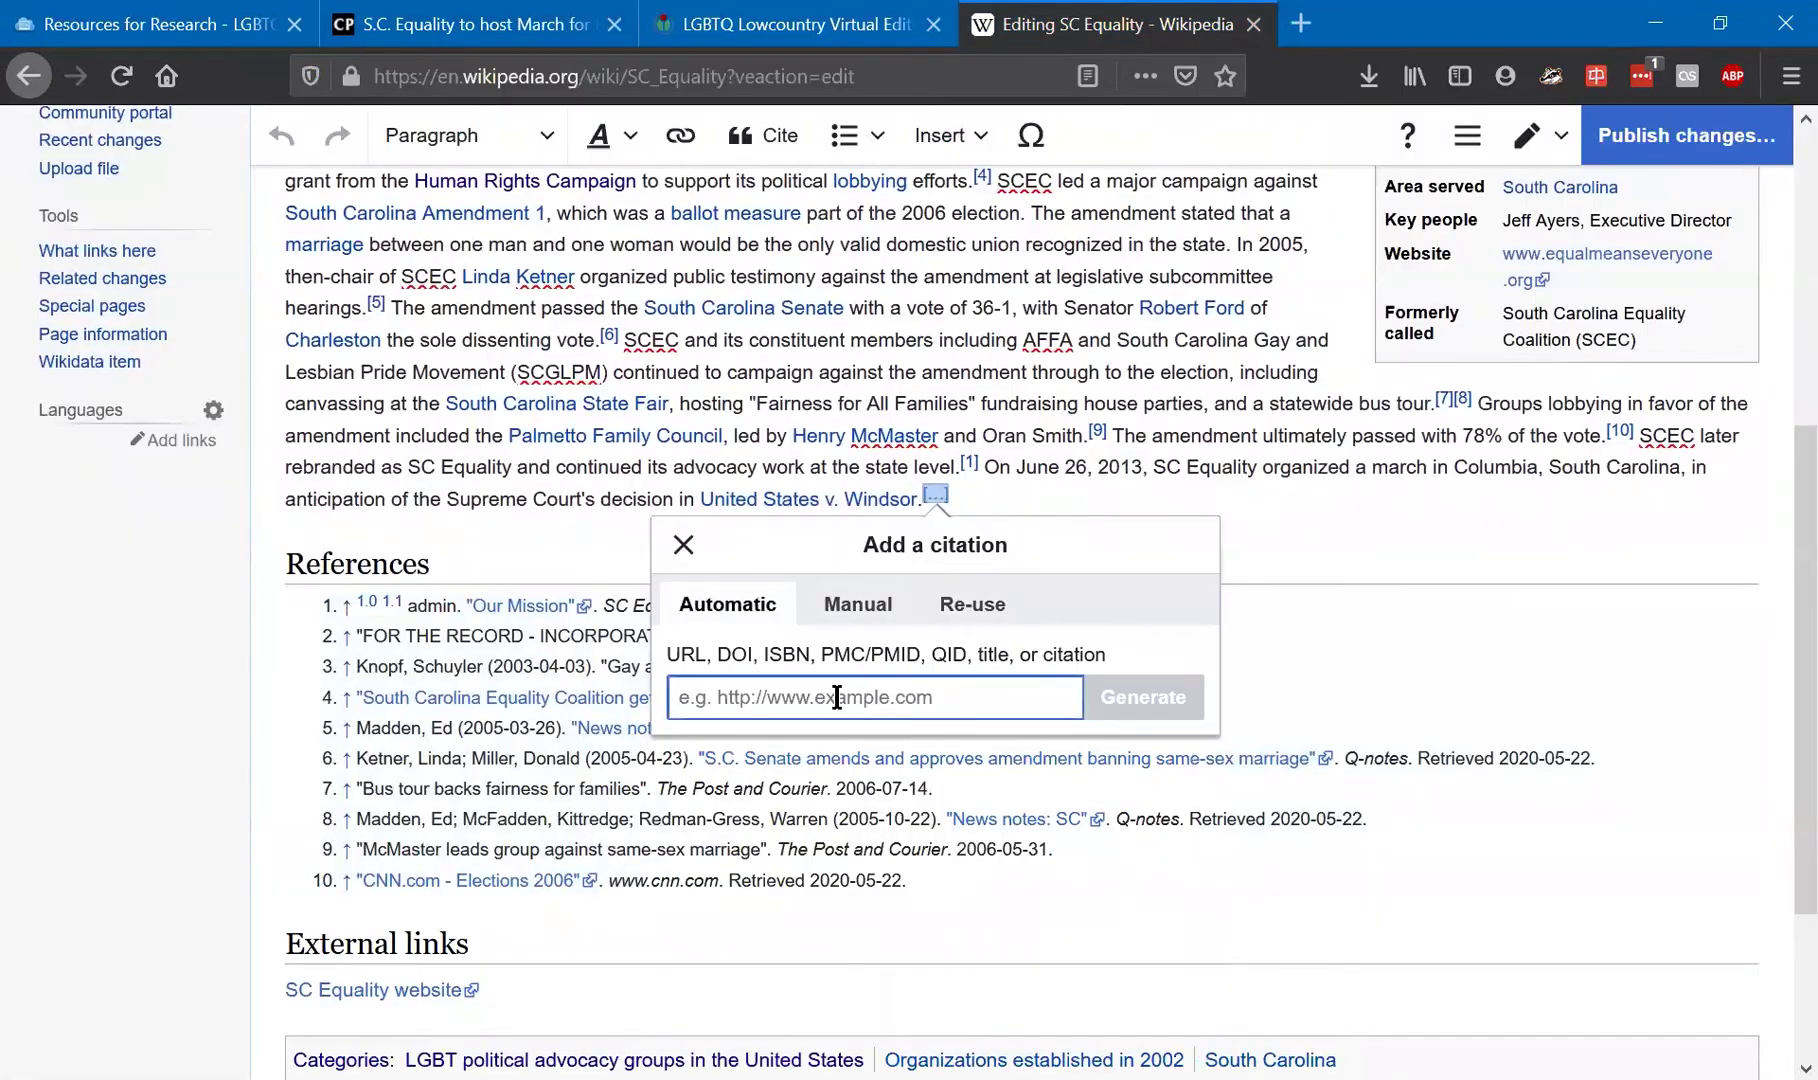
{"action": "key", "text": "ctrl+v"}
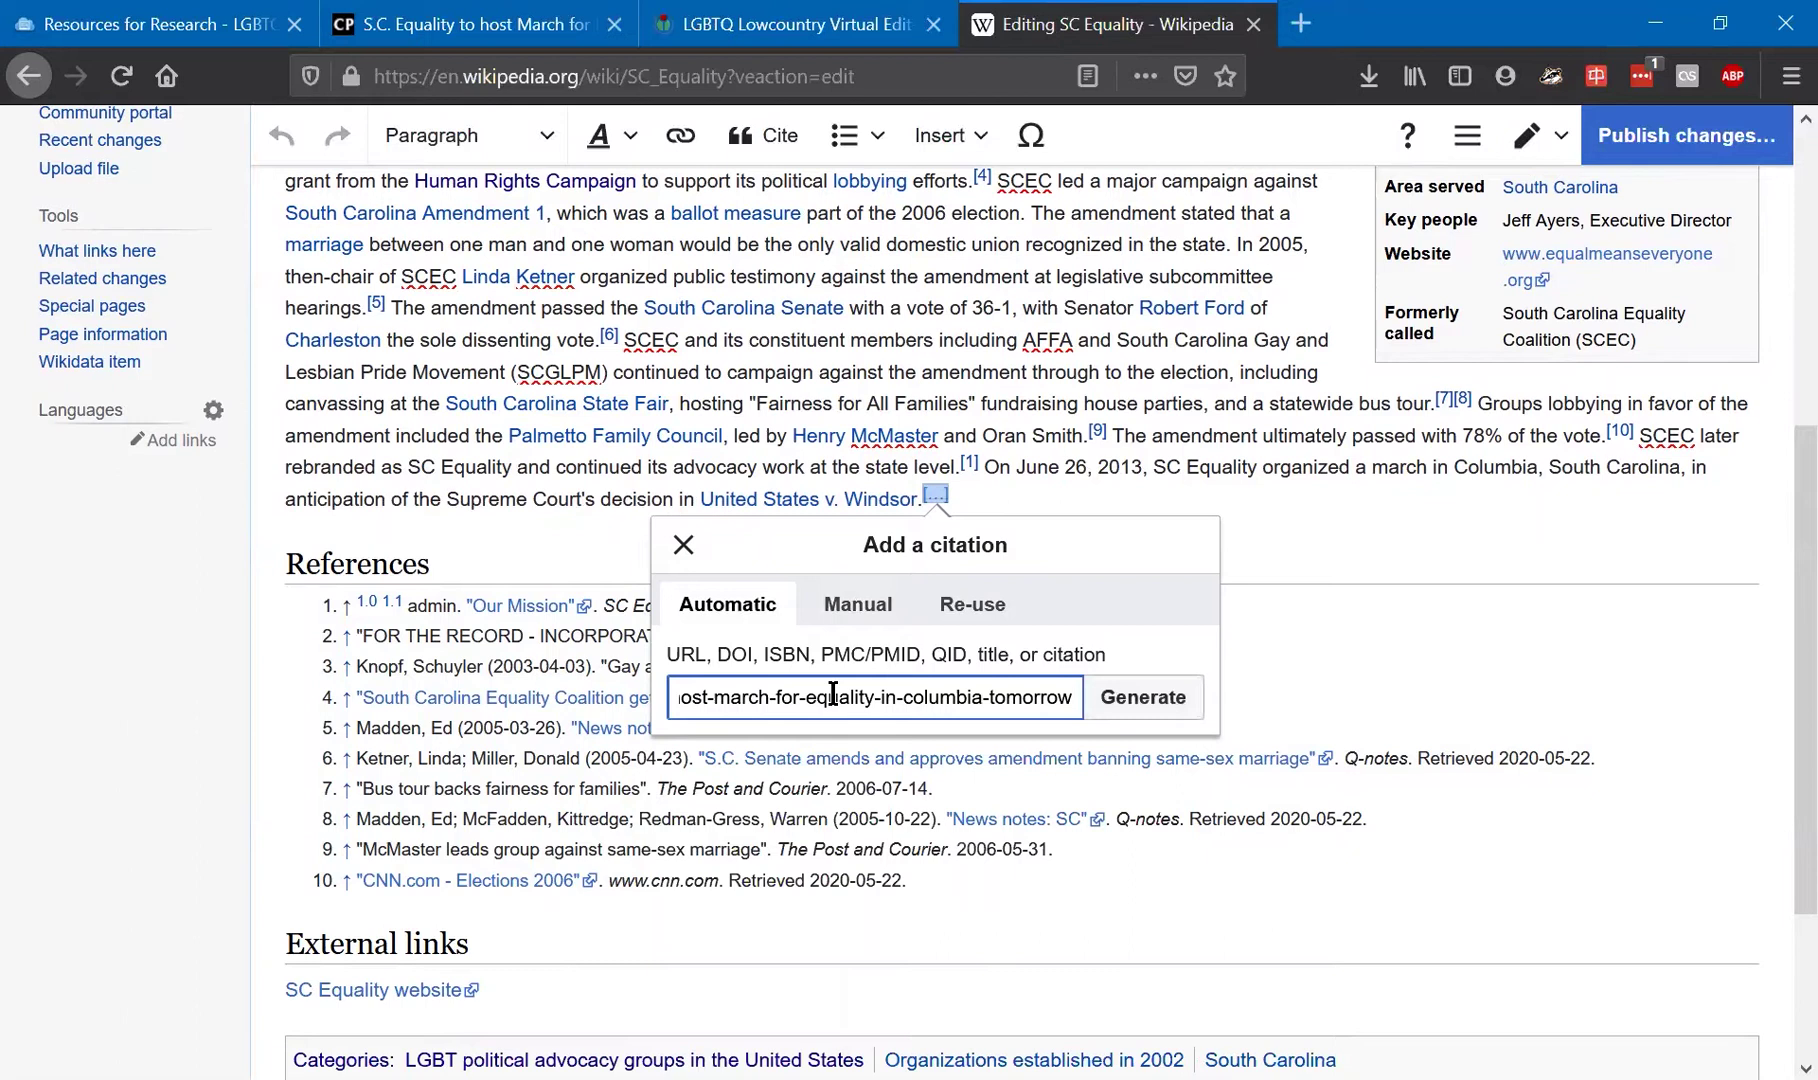
{"action": "left_click", "coordinate": [1117, 716]}
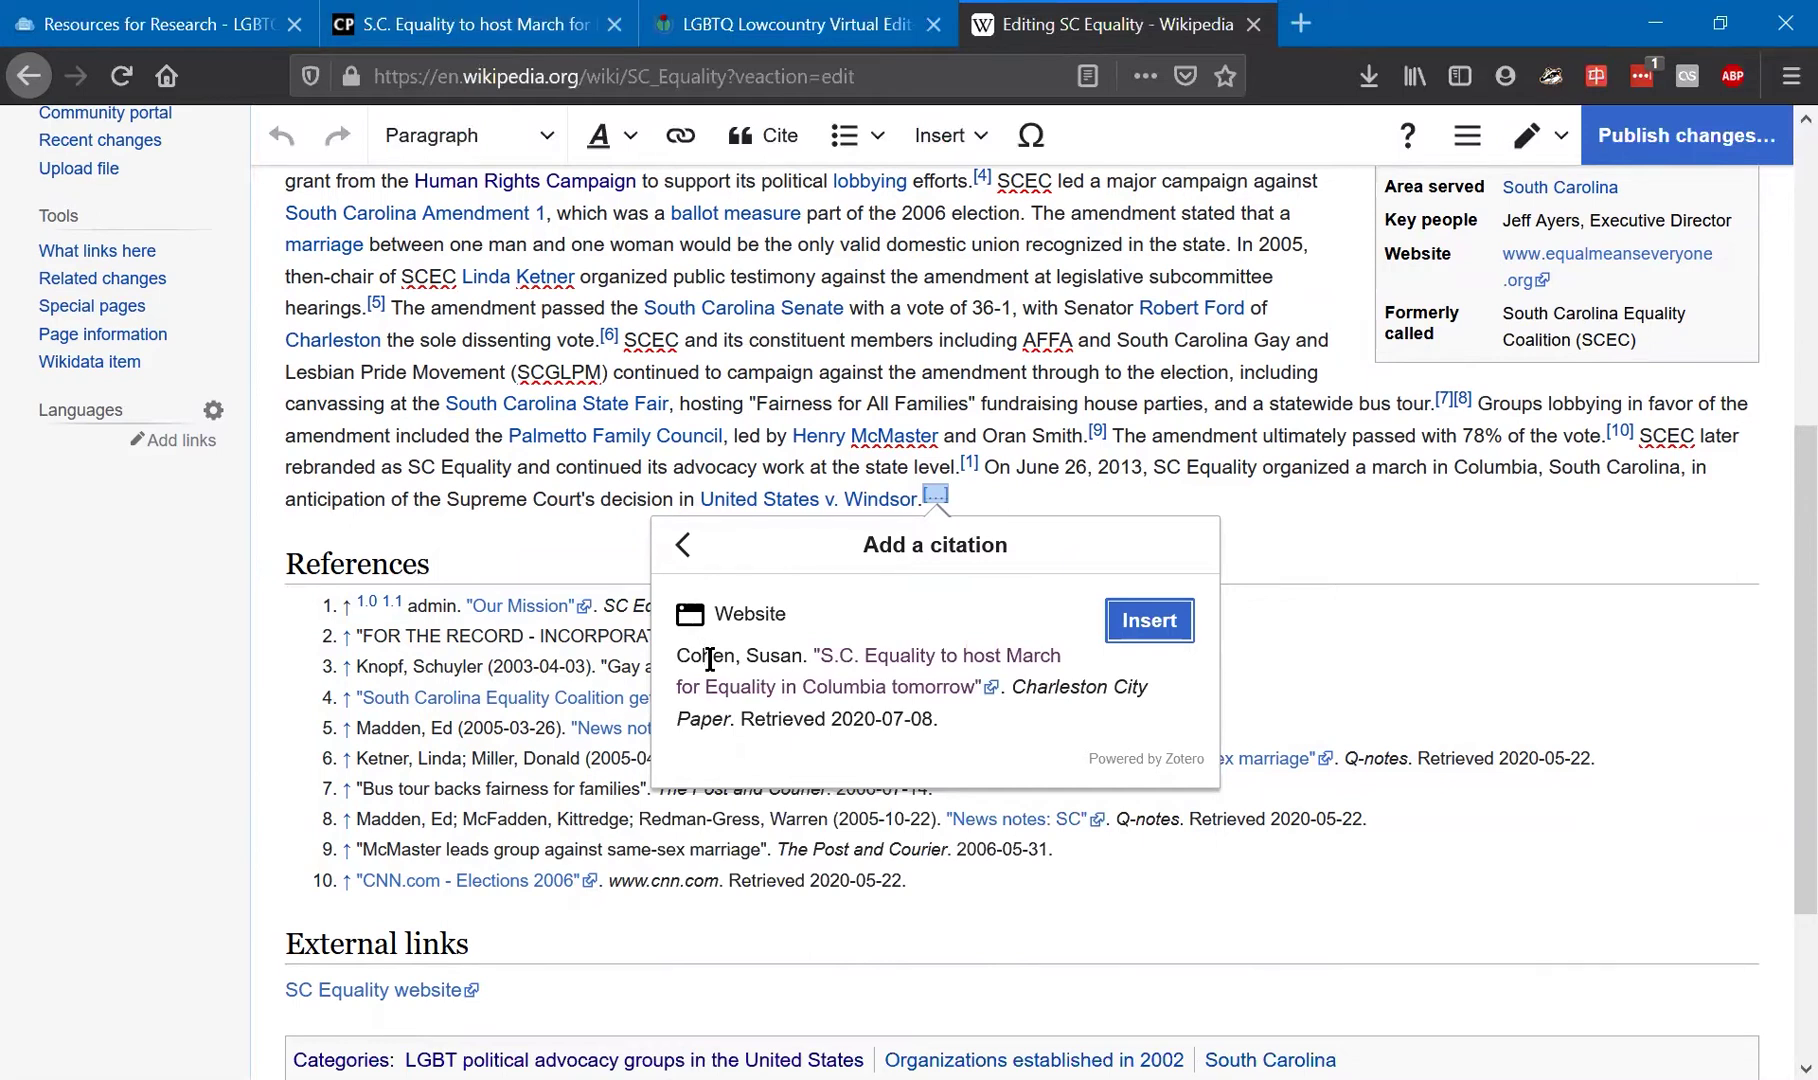
Compare the generated citation with the City Paper article, and back out without inserting it.
{"action": "left_click", "coordinate": [395, 14]}
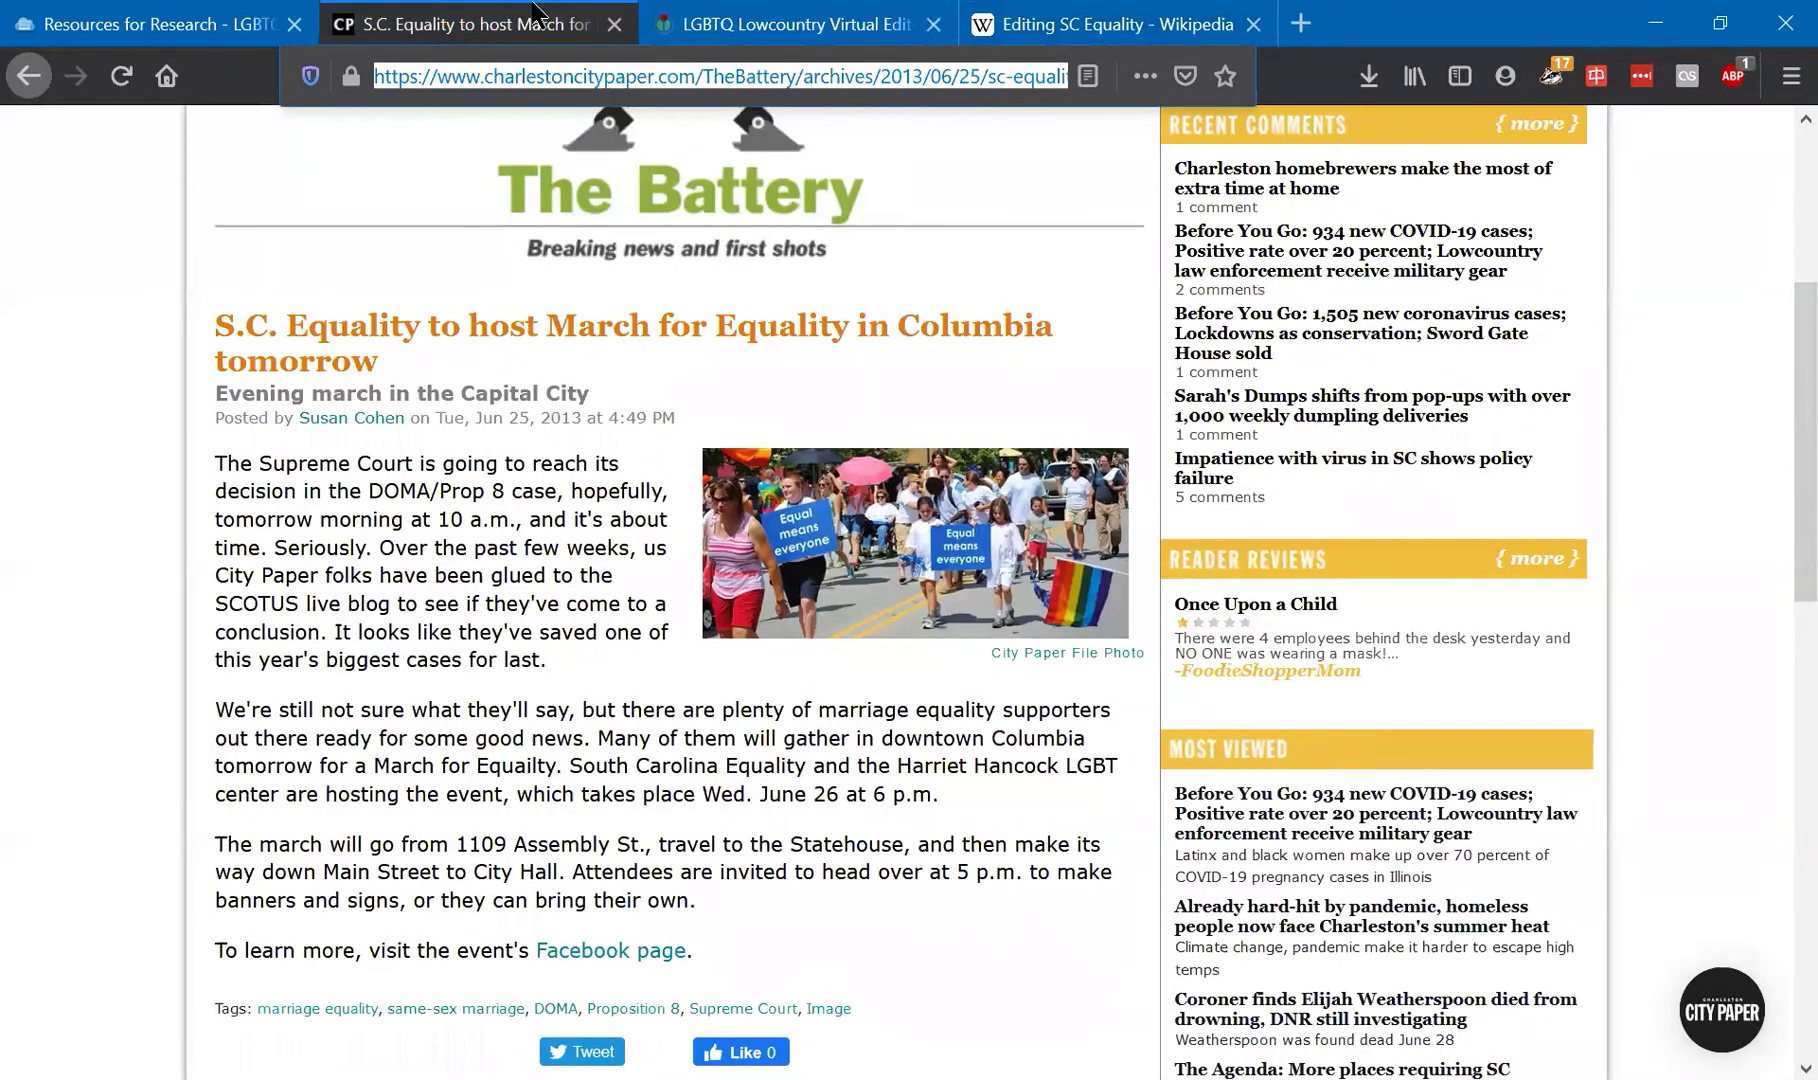
{"action": "left_click", "coordinate": [1170, 20]}
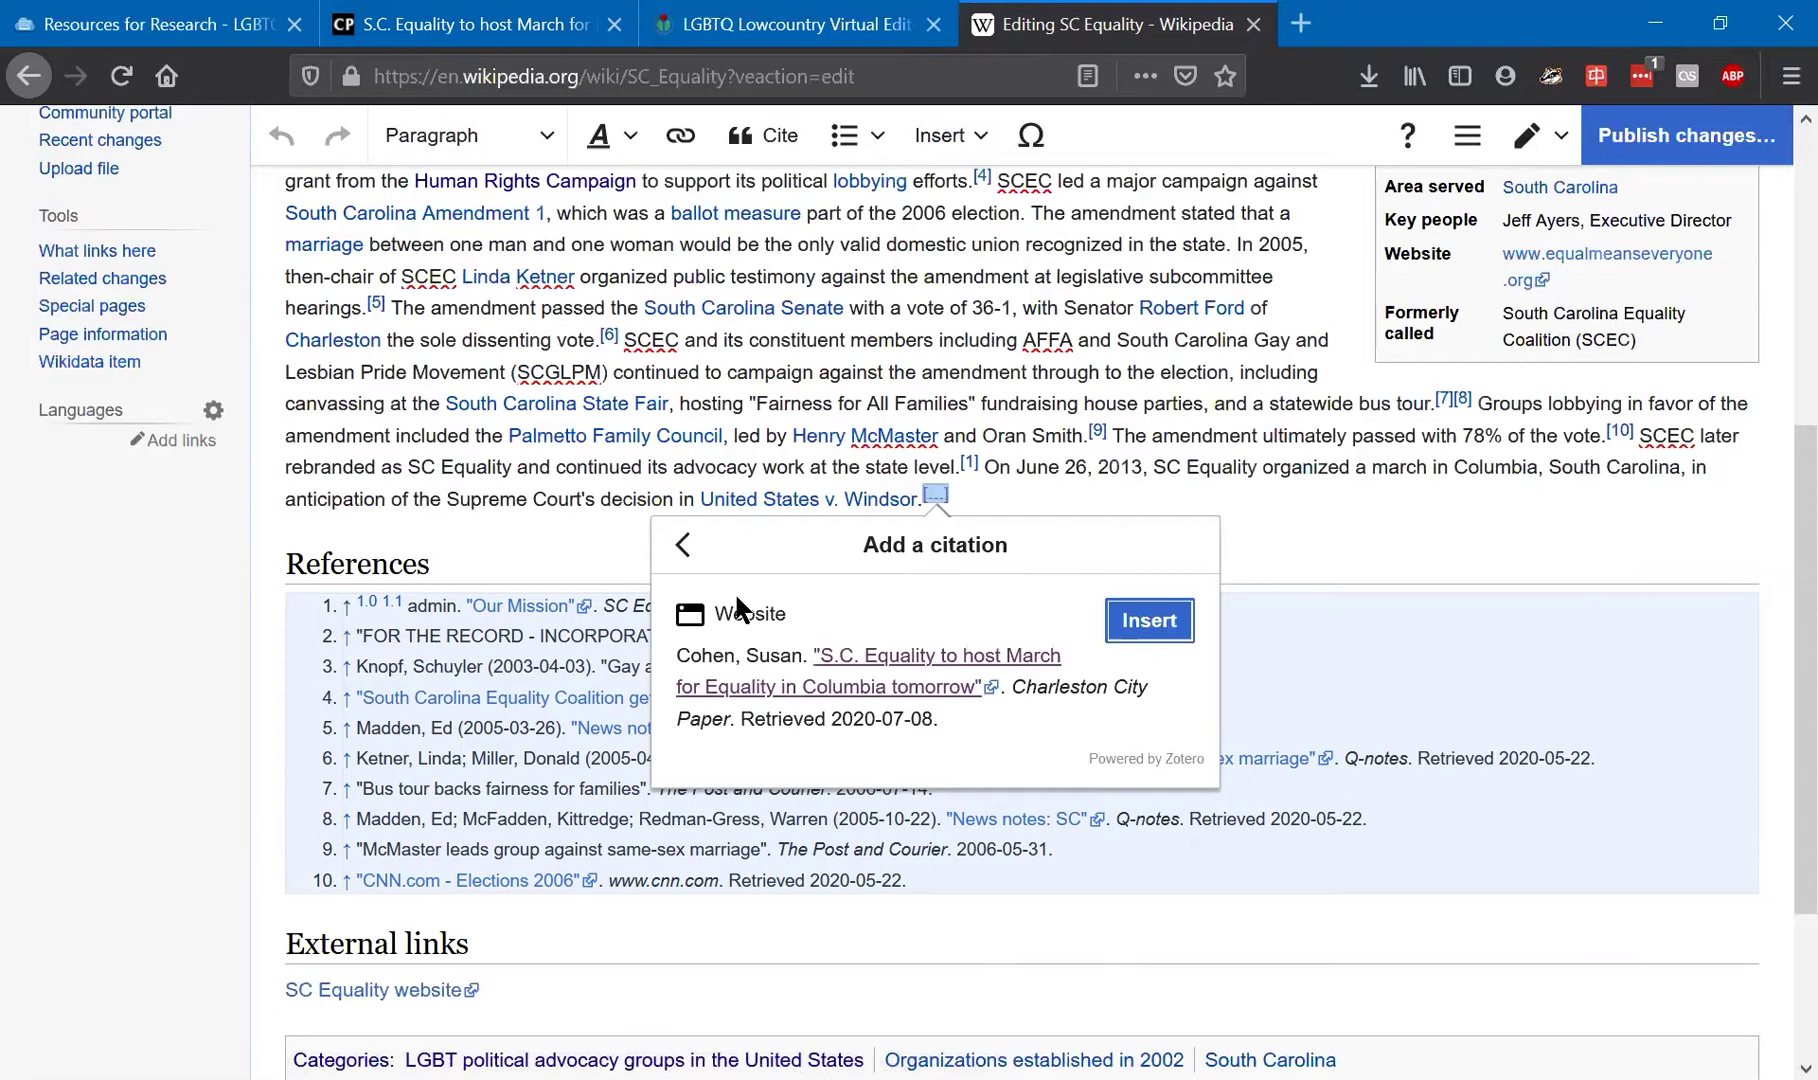
{"action": "left_click", "coordinate": [680, 548]}
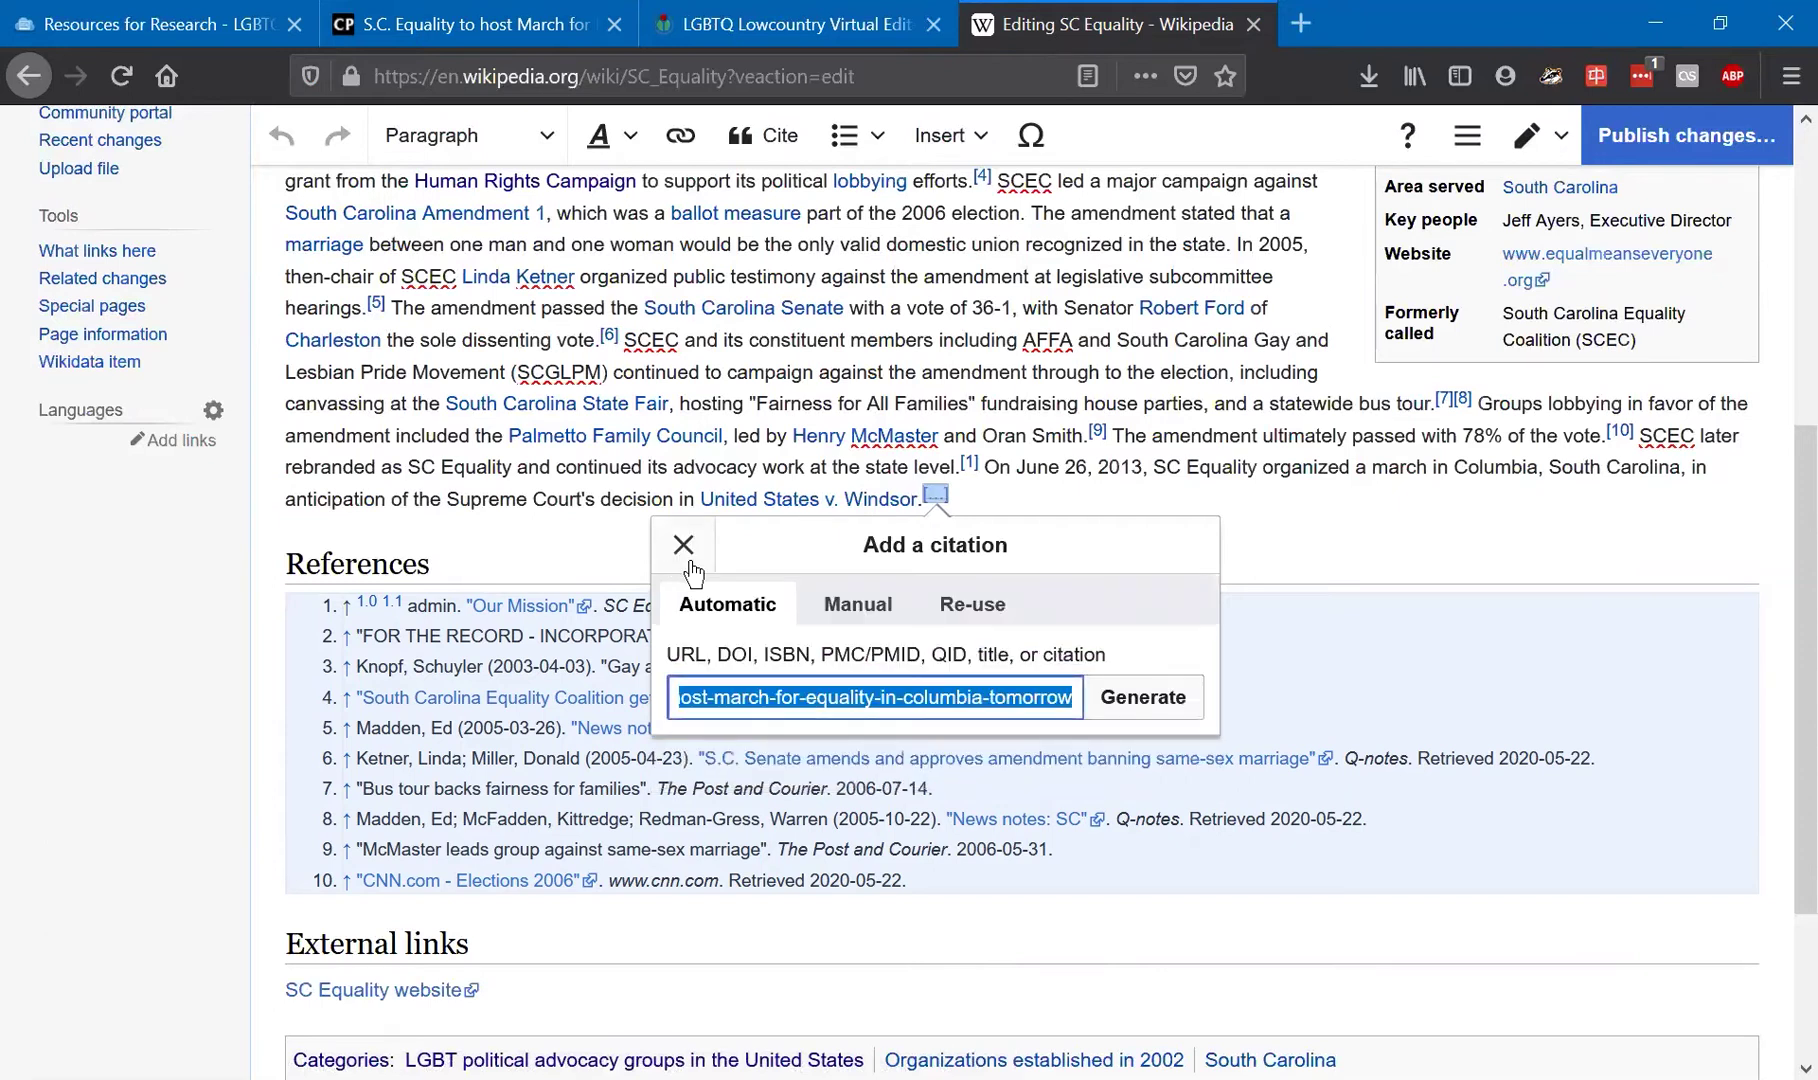
Start a manual News citation and enter the author's last and first name and the source date 2013-06-25.
{"action": "left_click", "coordinate": [888, 604]}
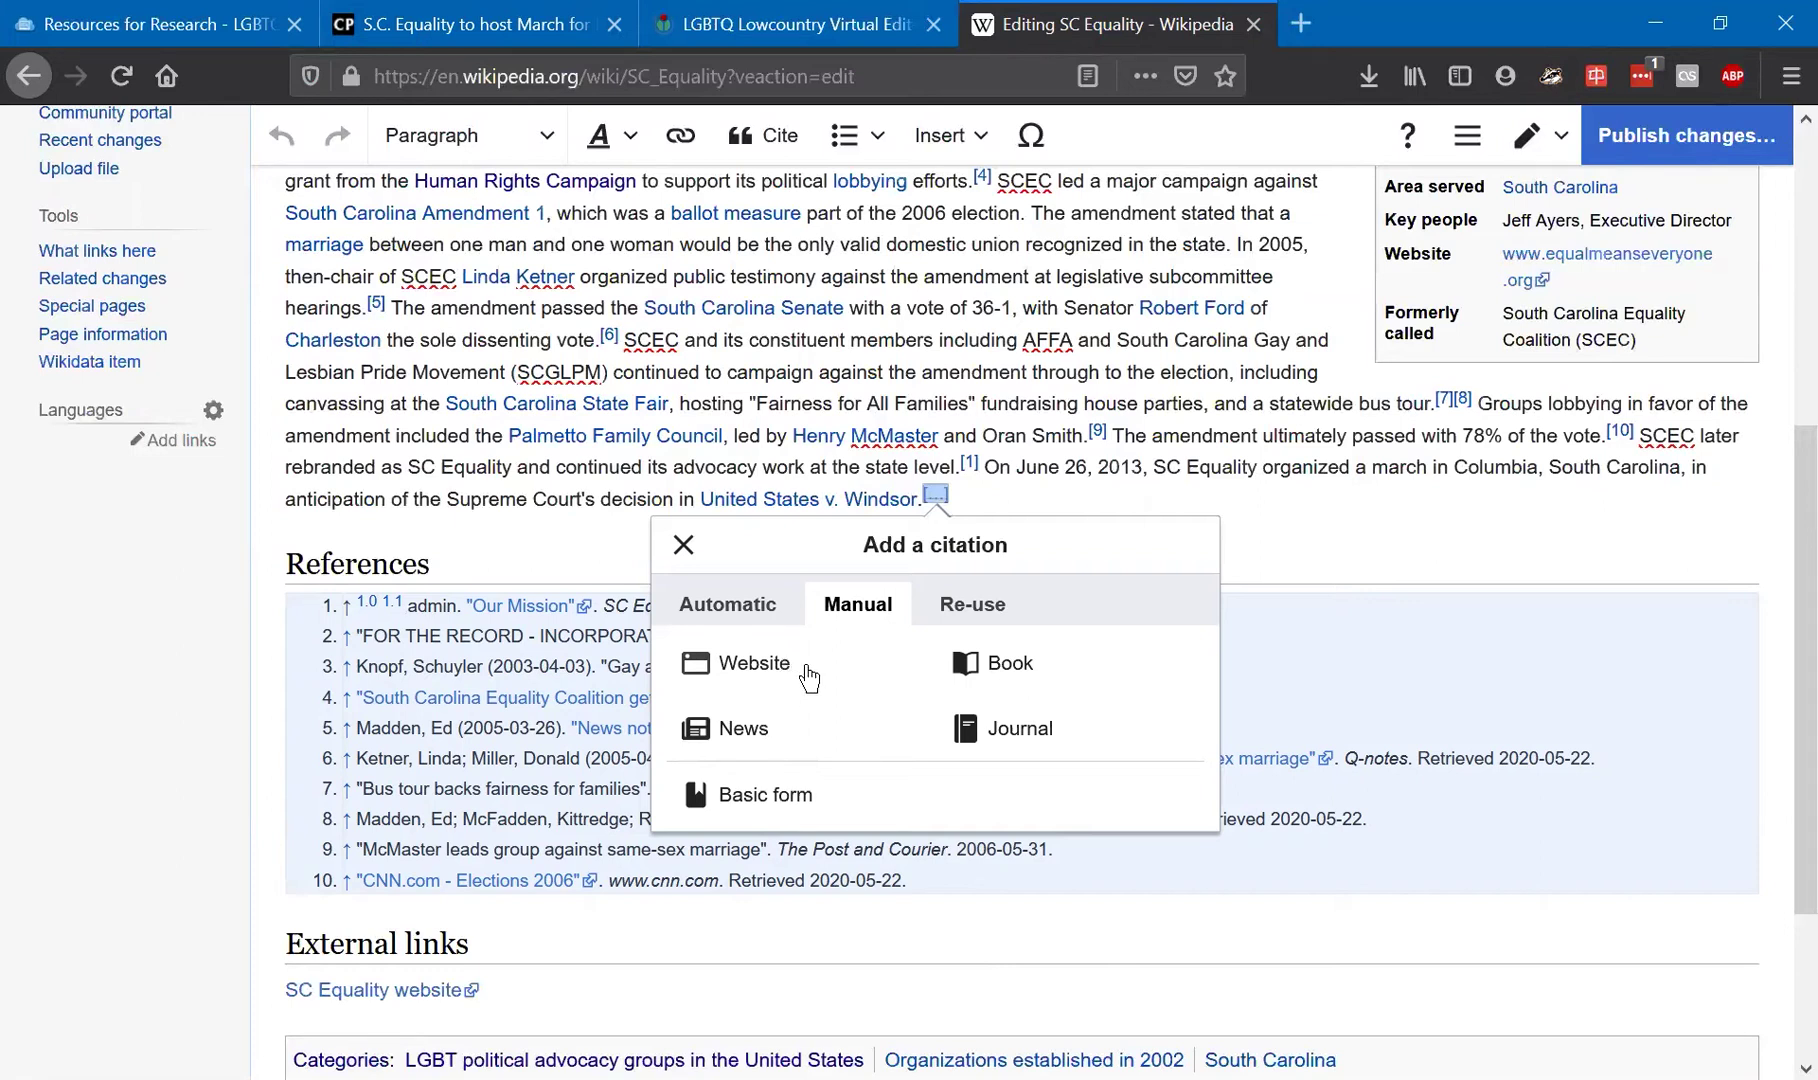
{"action": "left_click", "coordinate": [757, 738]}
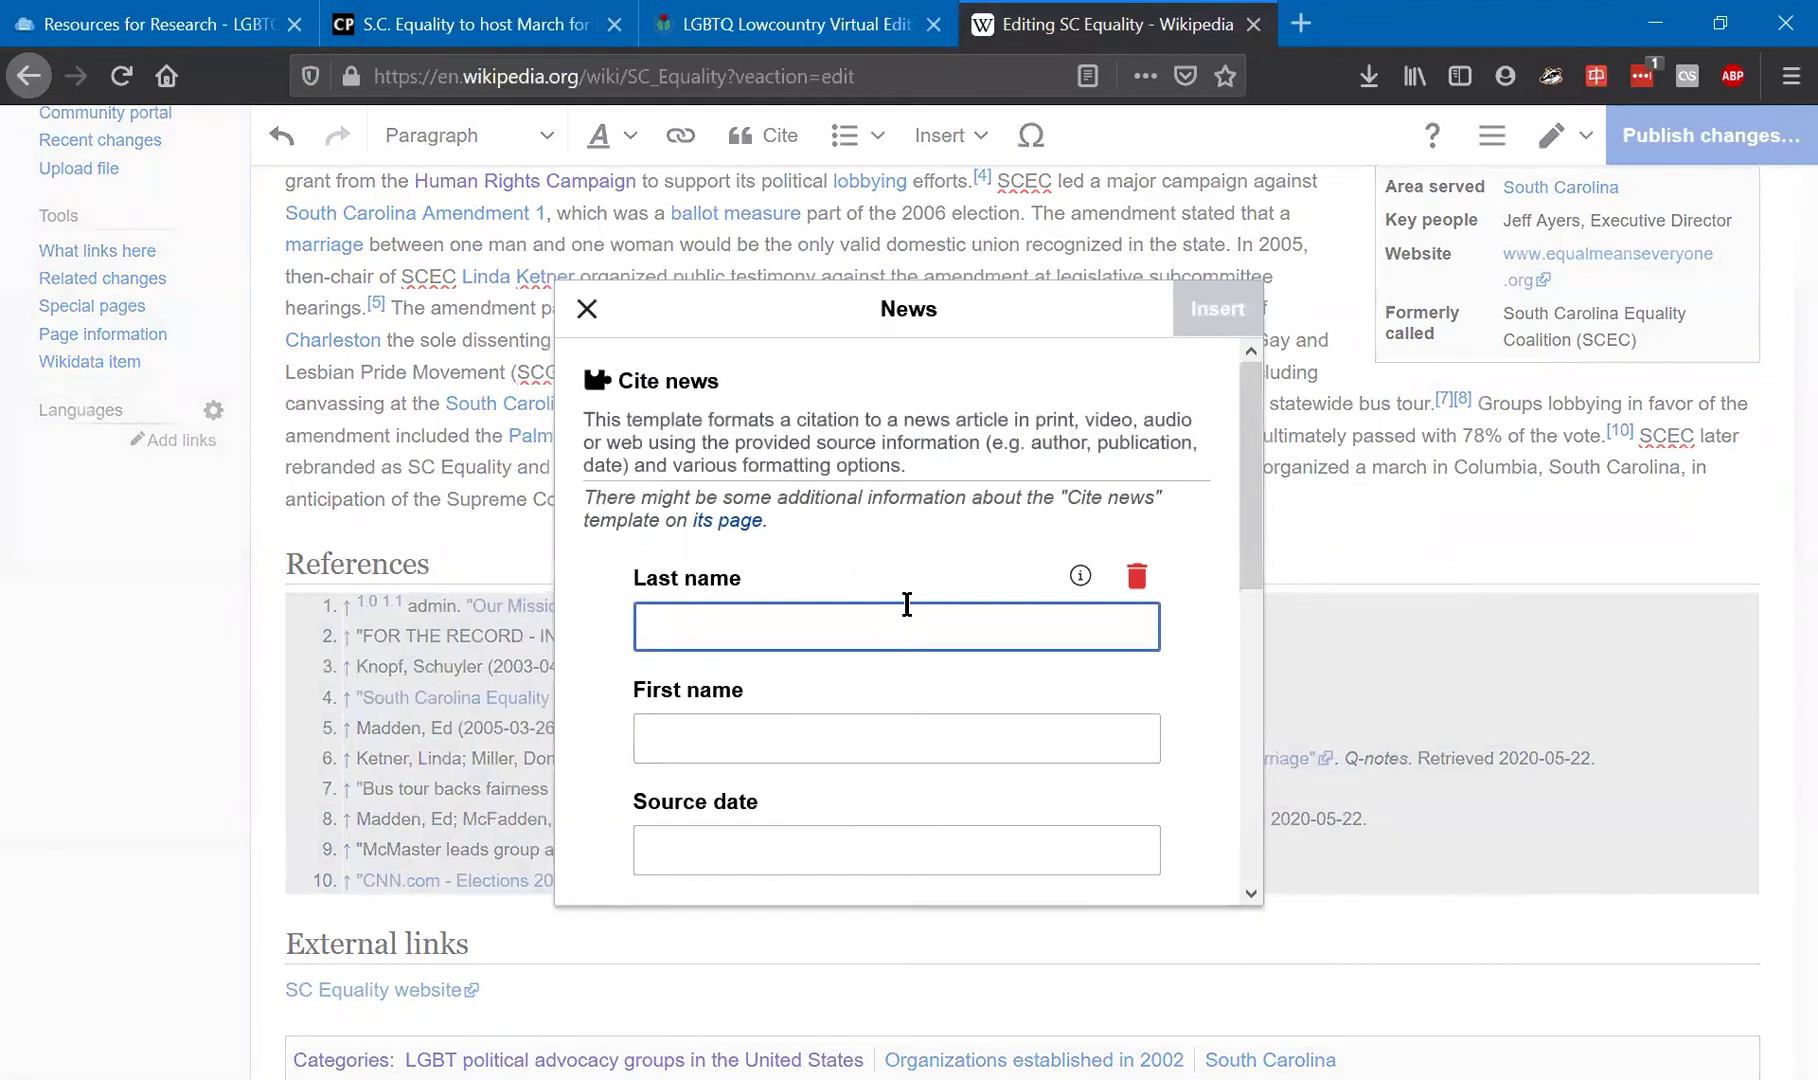
{"action": "type", "text": "Cohen"}
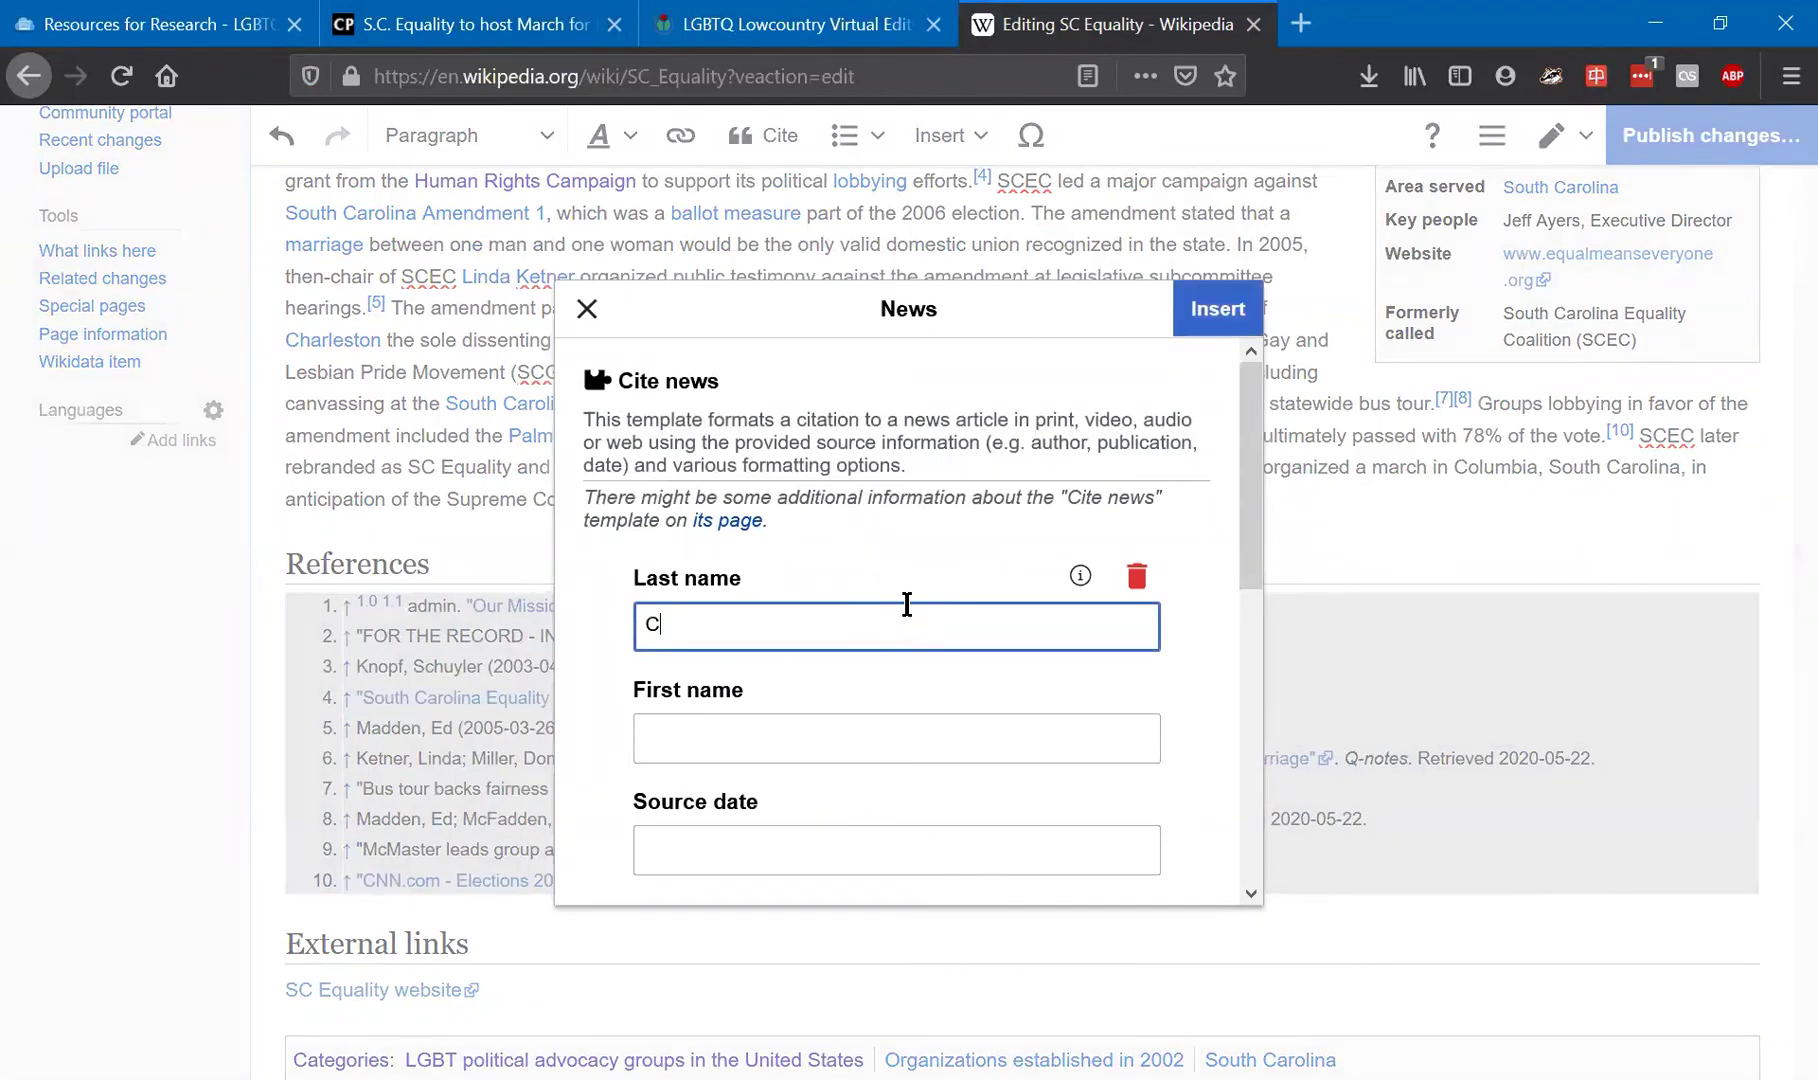
{"action": "key", "text": "Tab"}
{"action": "key", "text": "Tab"}
{"action": "key", "text": "Tab"}
{"action": "type", "text": "Susan"}
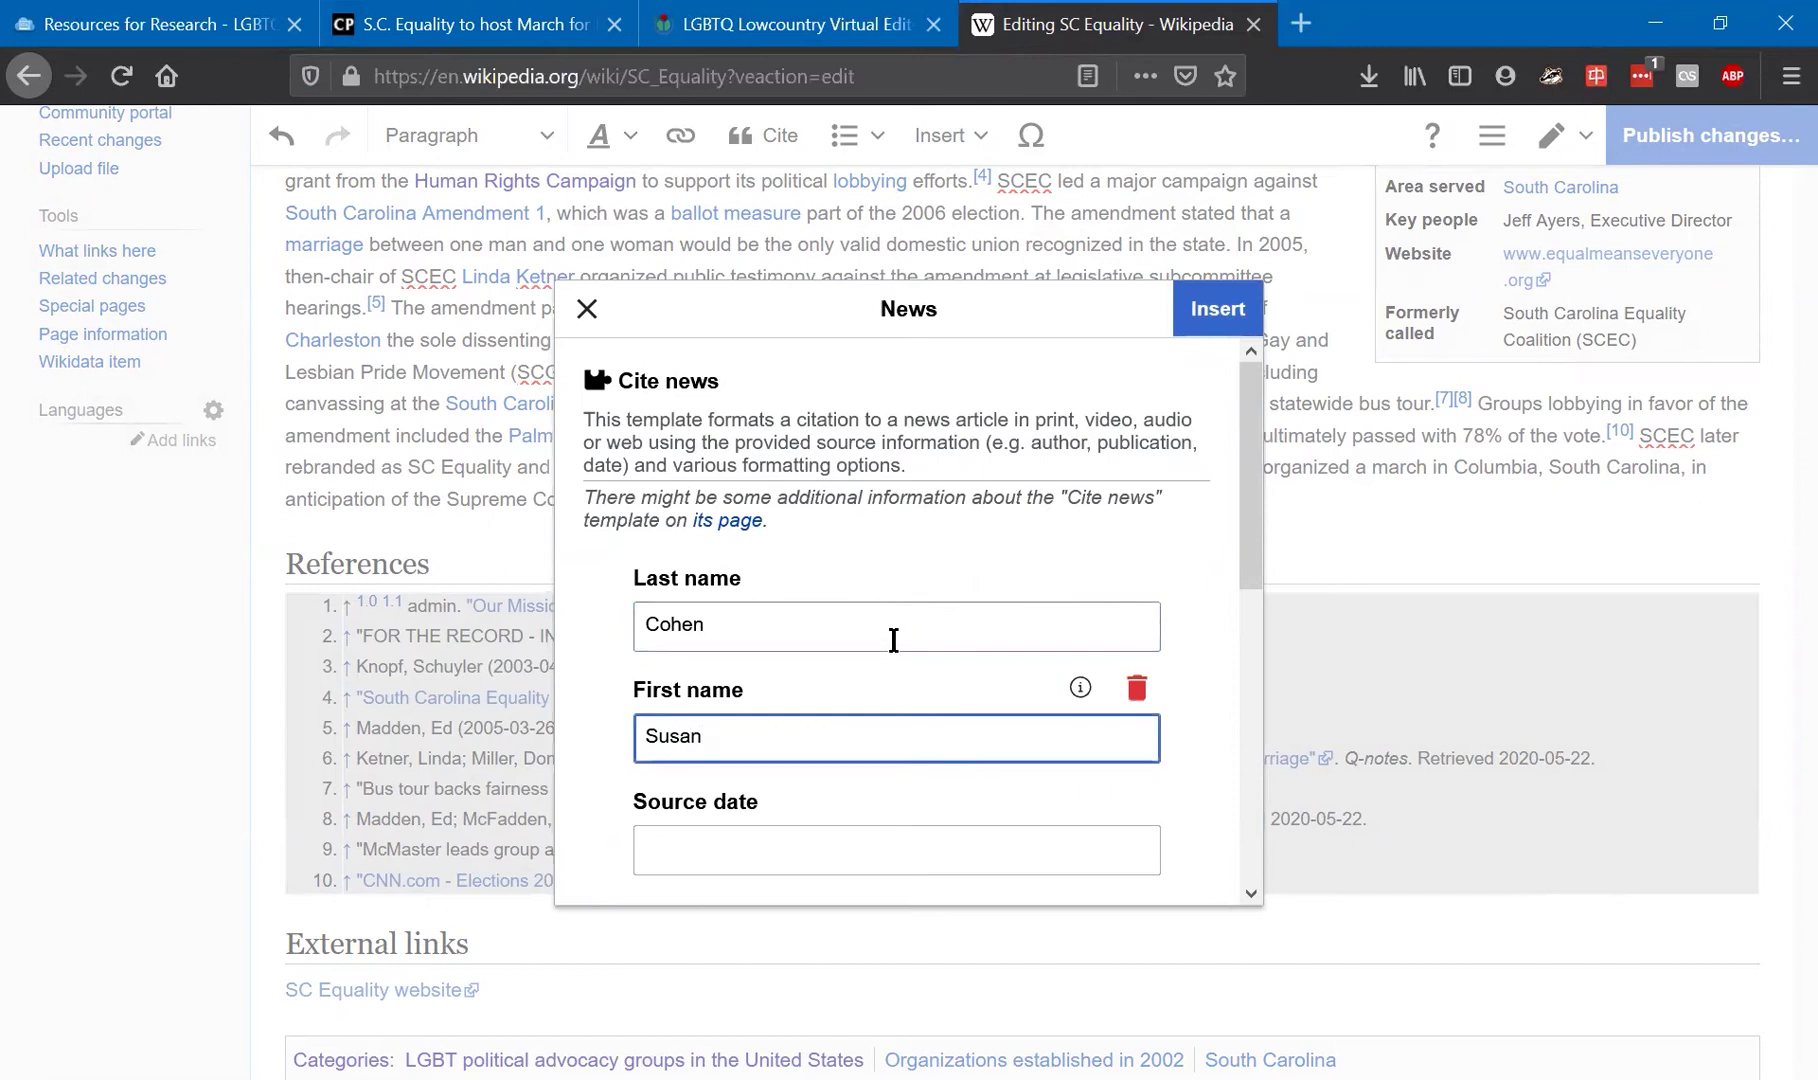
{"action": "left_click", "coordinate": [704, 848]}
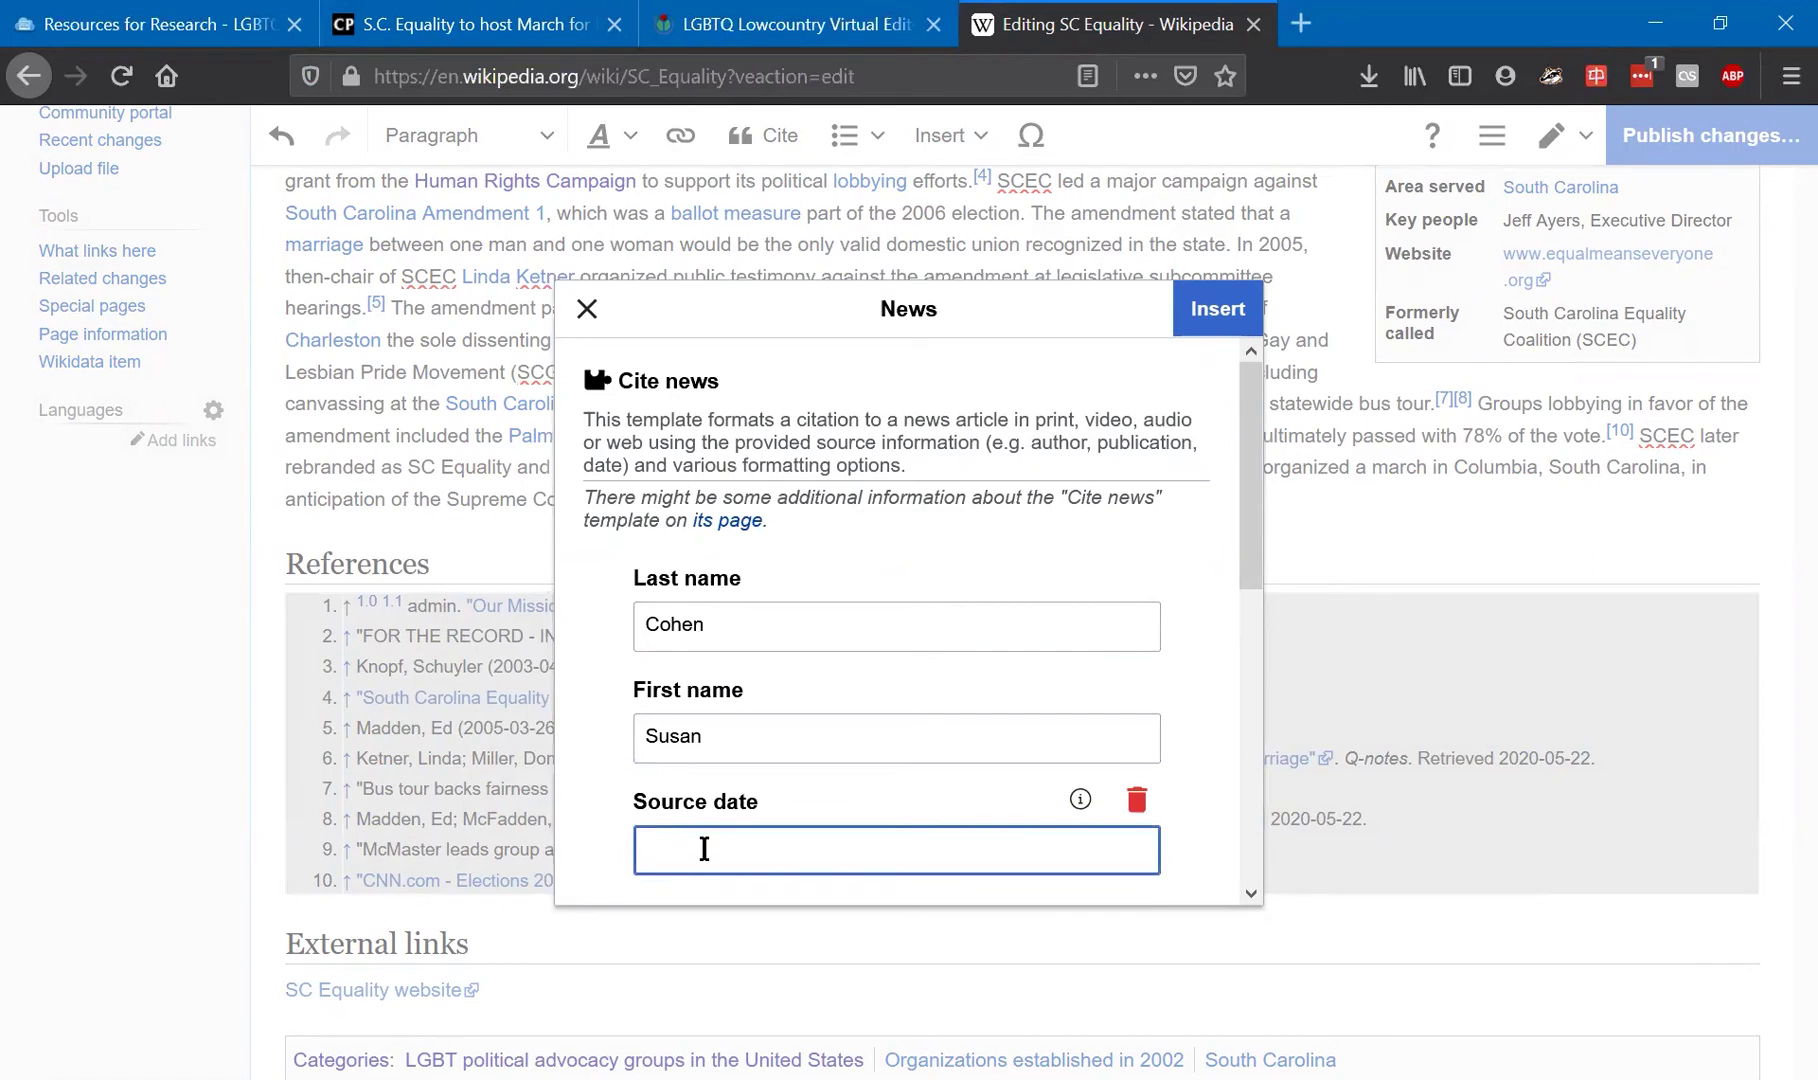
{"action": "type", "text": "2013-06-25"}
Copy the City Paper headline "S.C. Equality to host March for Equality in Columbia tomorrow" into the citation's source title.
{"action": "scroll", "coordinate": [971, 716], "scroll_direction": "down", "scroll_amount": 3}
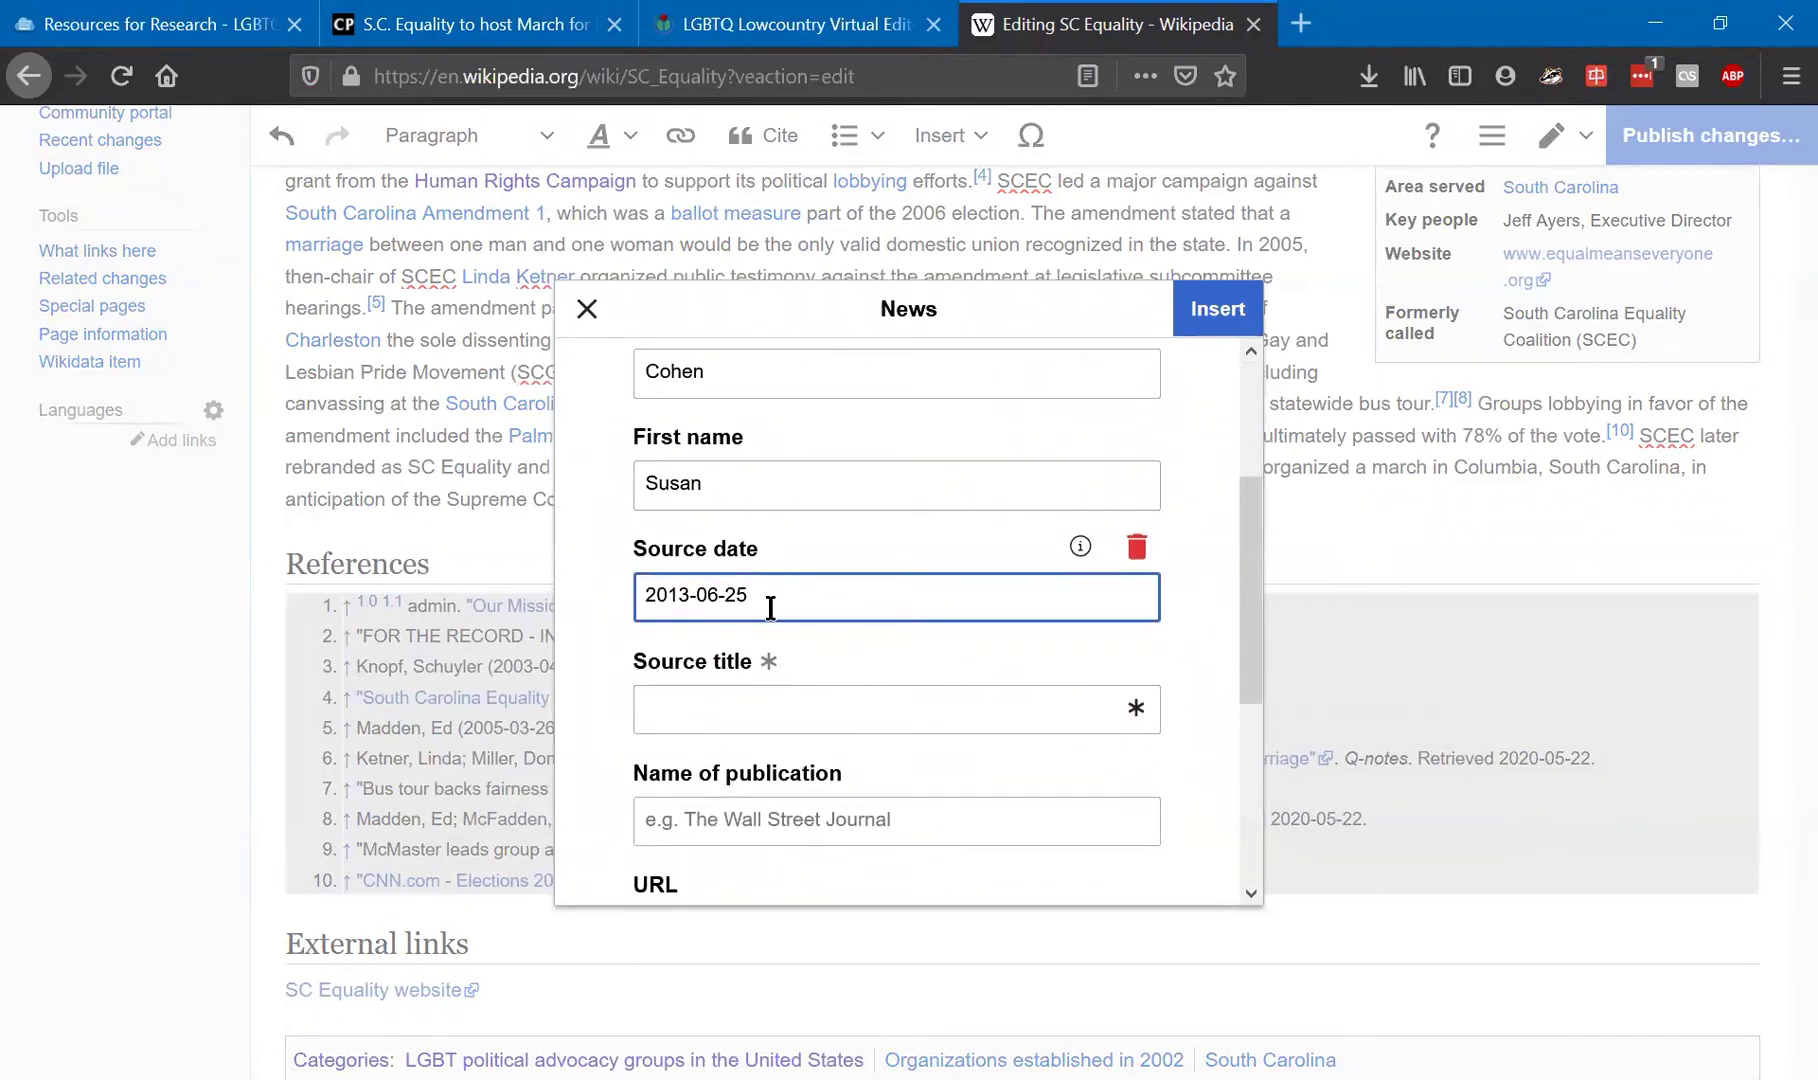
{"action": "left_click", "coordinate": [468, 22]}
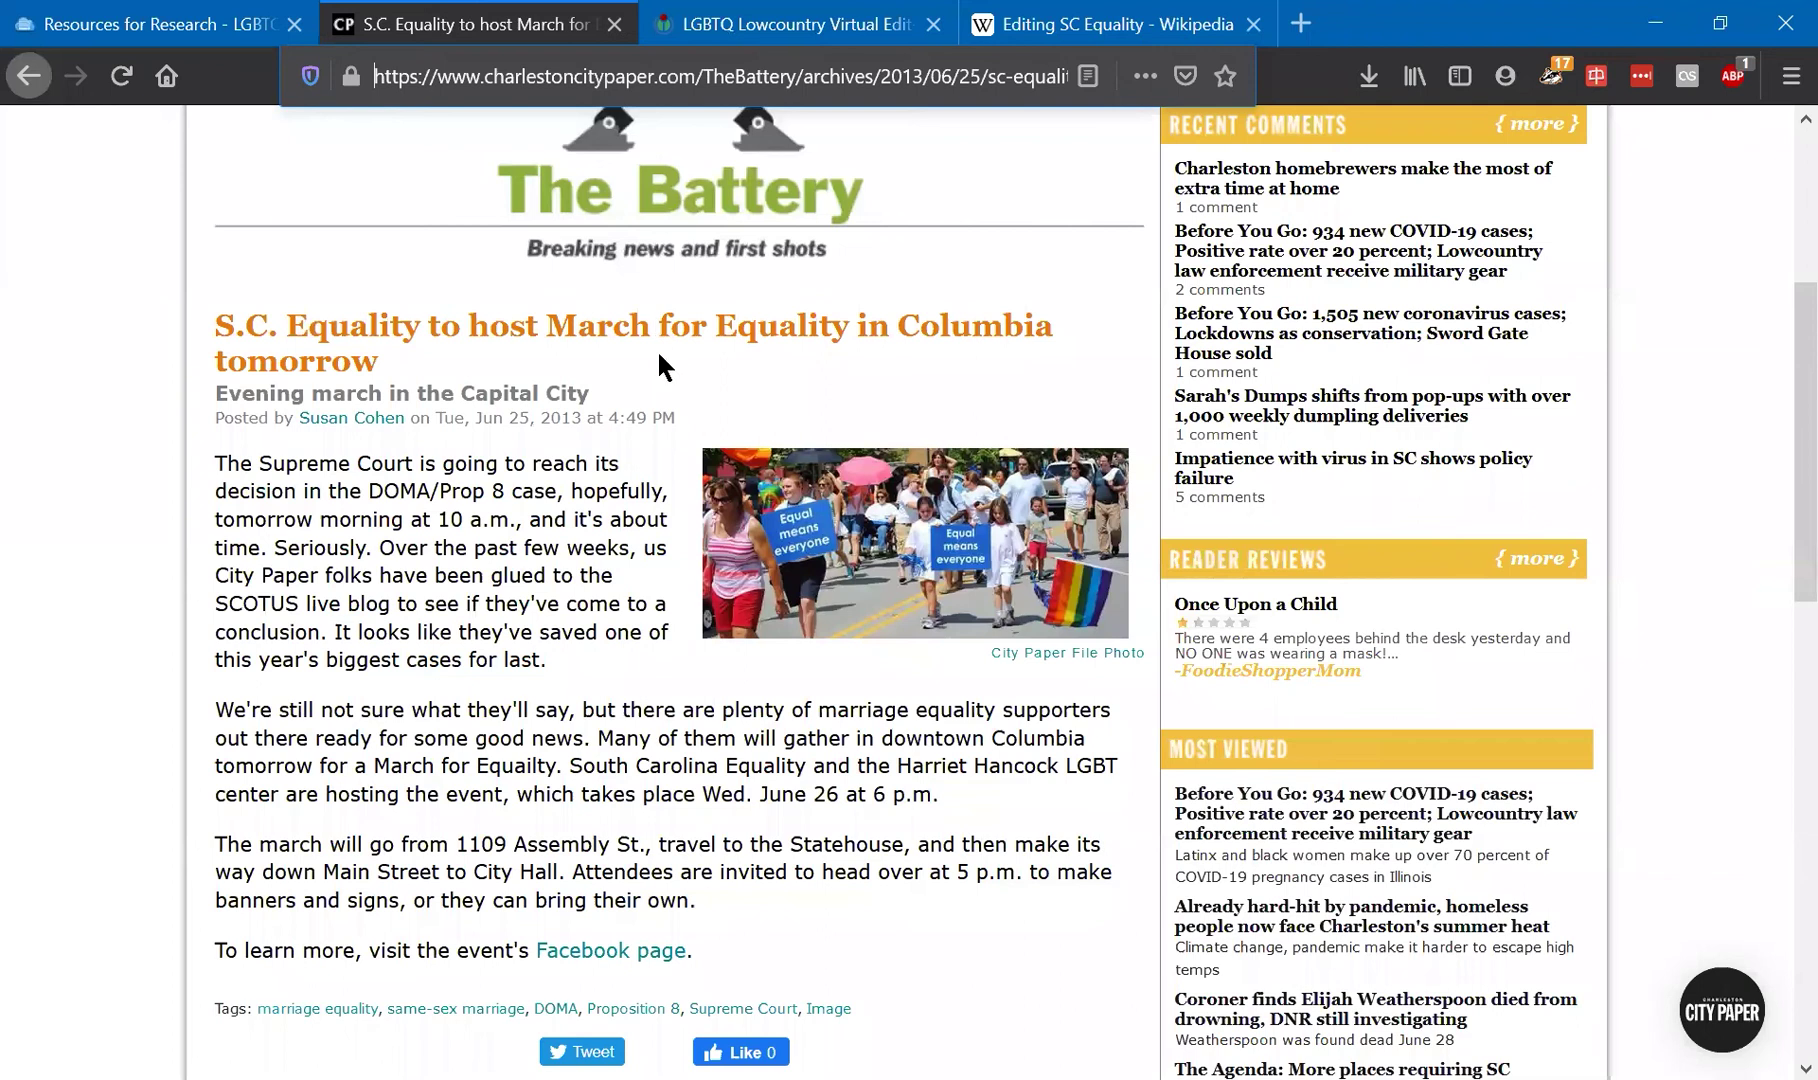
{"action": "left_click_drag", "start_coordinate": [212, 326], "coordinate": [175, 322]}
{"action": "key", "text": "ctrl+c"}
{"action": "left_click", "coordinate": [382, 356]}
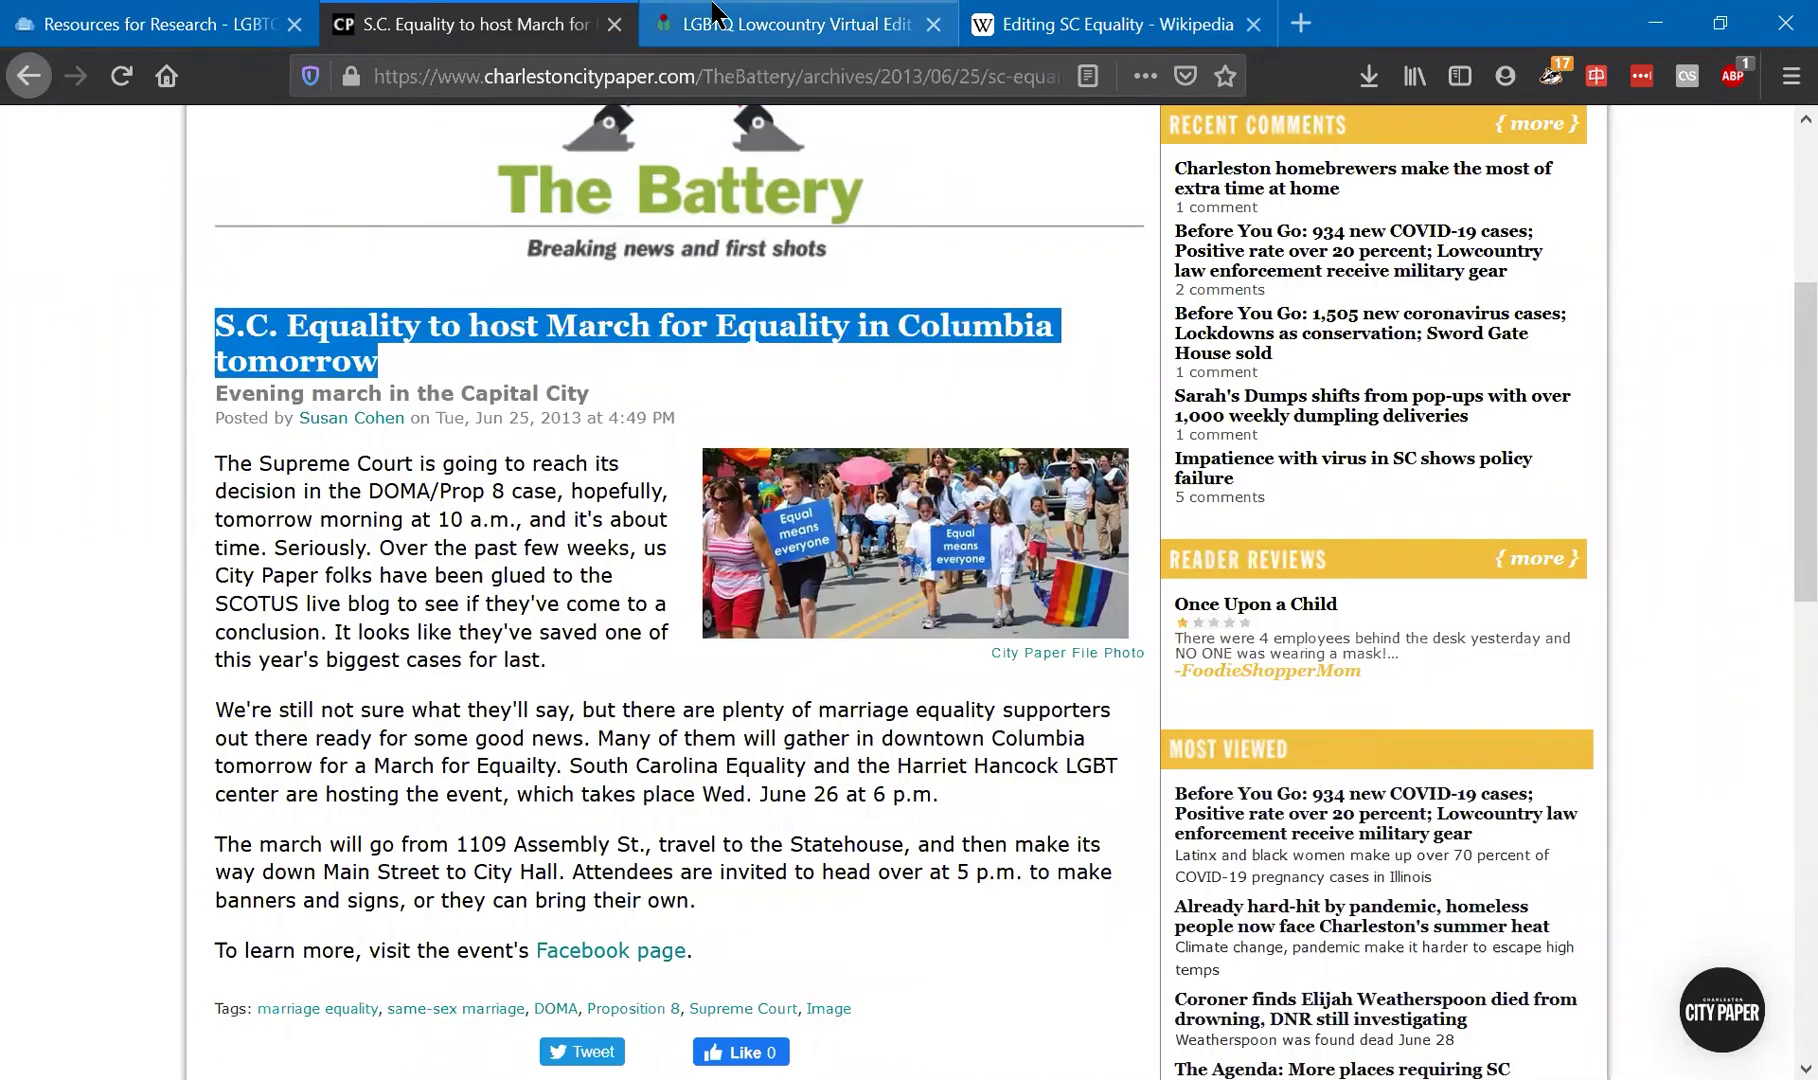
{"action": "left_click", "coordinate": [790, 24]}
{"action": "left_click", "coordinate": [1030, 24]}
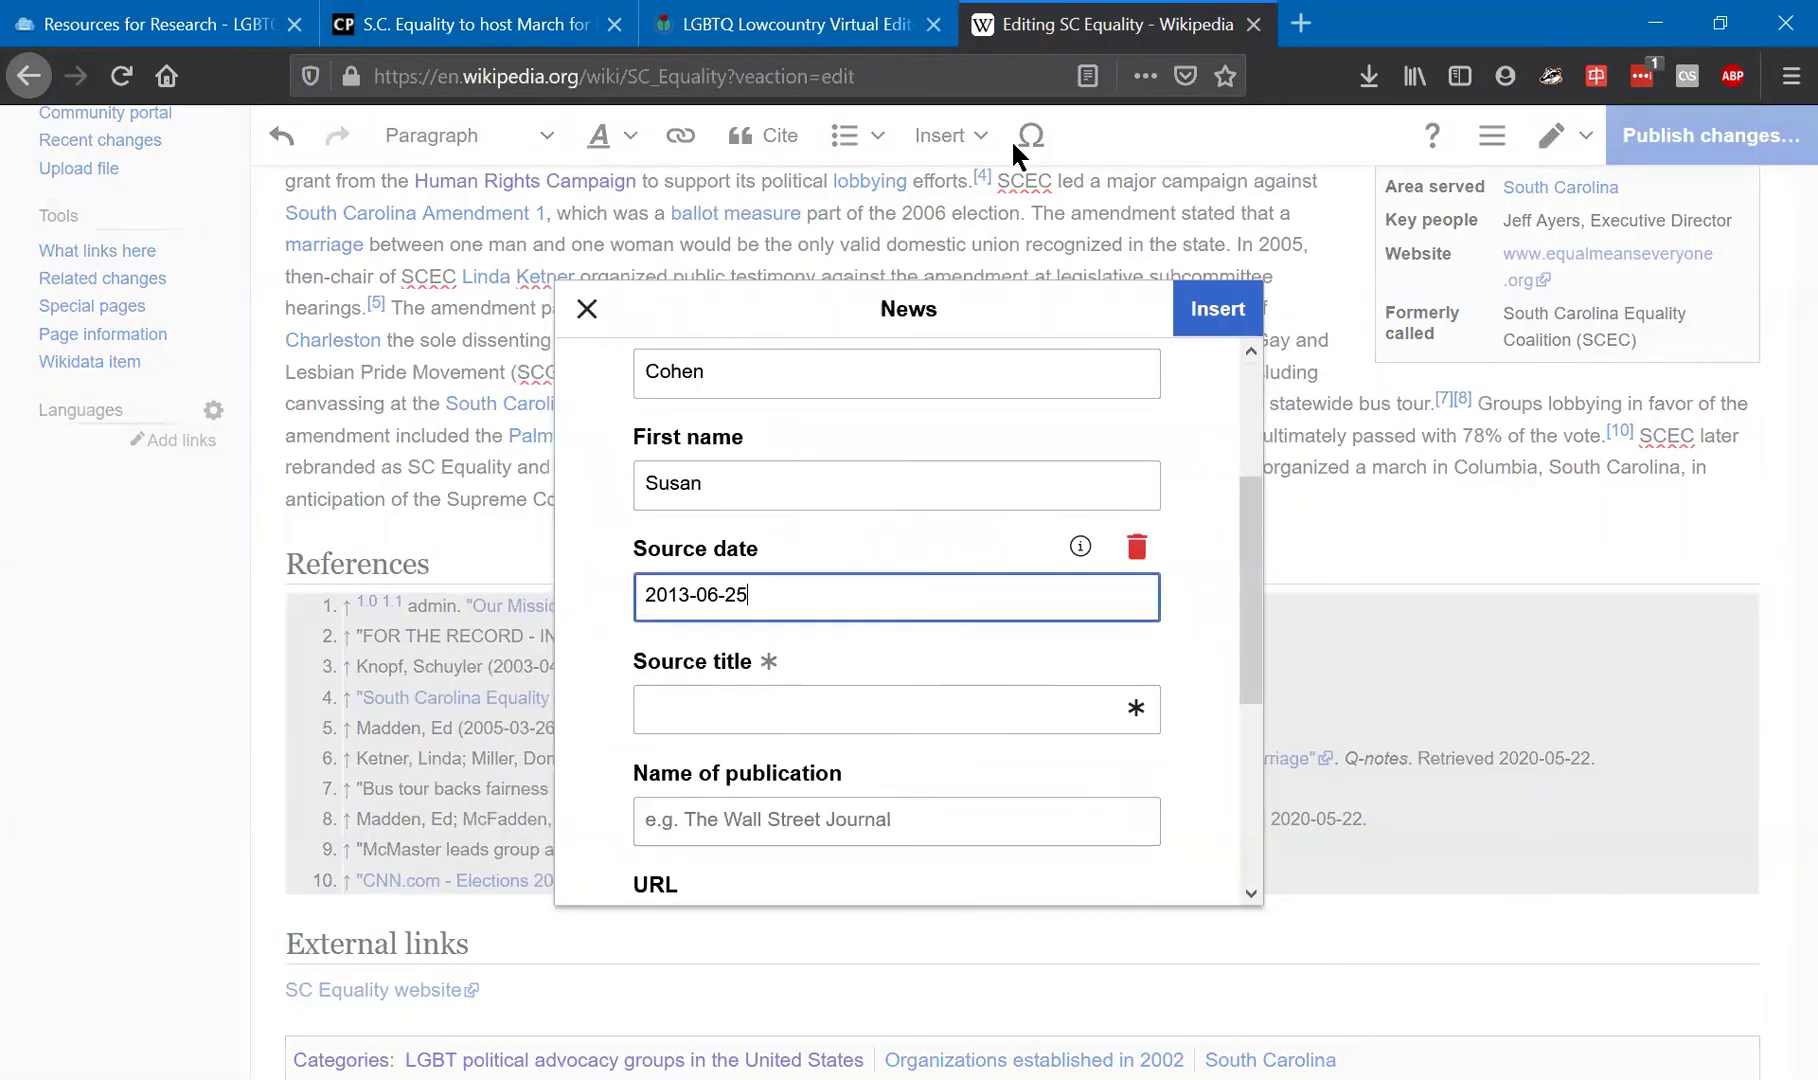
{"action": "left_click", "coordinate": [804, 703]}
{"action": "key", "text": "ctrl+v"}
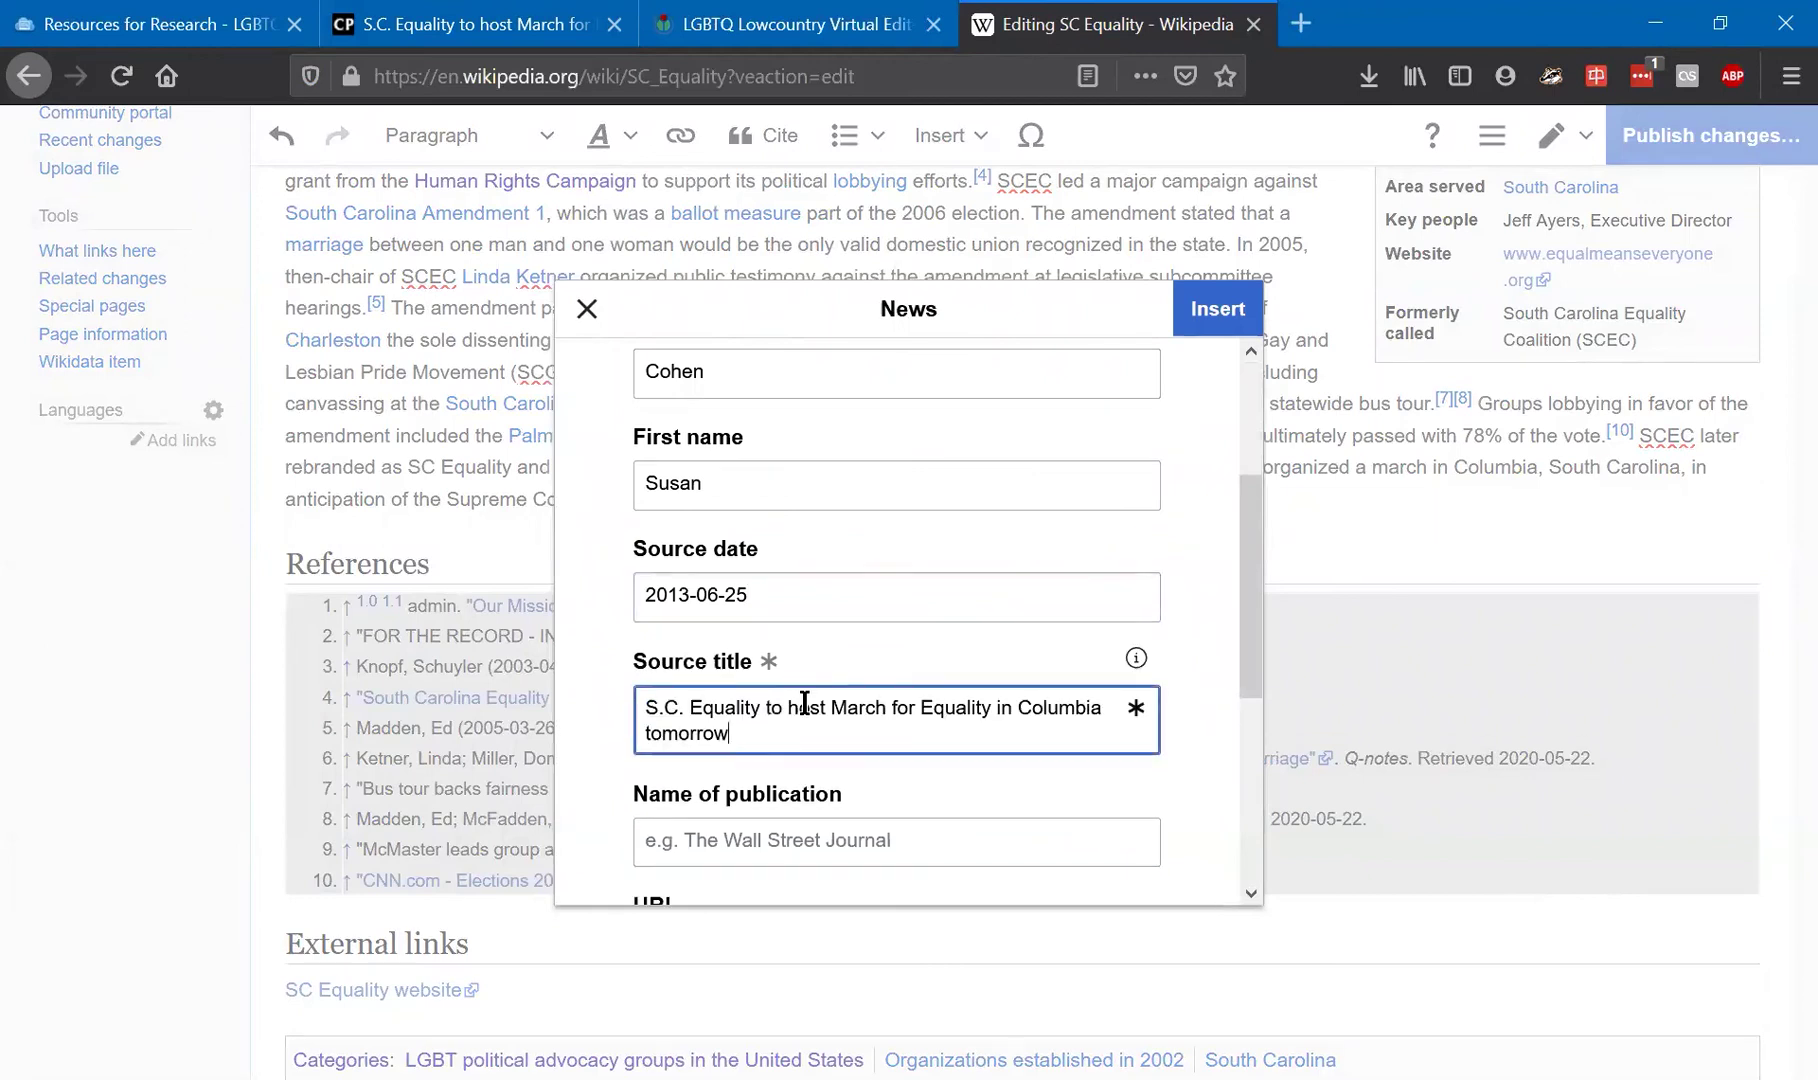
Enter "Charleston City Paper" as the citation's name of publication.
{"action": "scroll", "coordinate": [804, 703], "scroll_direction": "down", "scroll_amount": 3}
{"action": "left_click", "coordinate": [806, 601]}
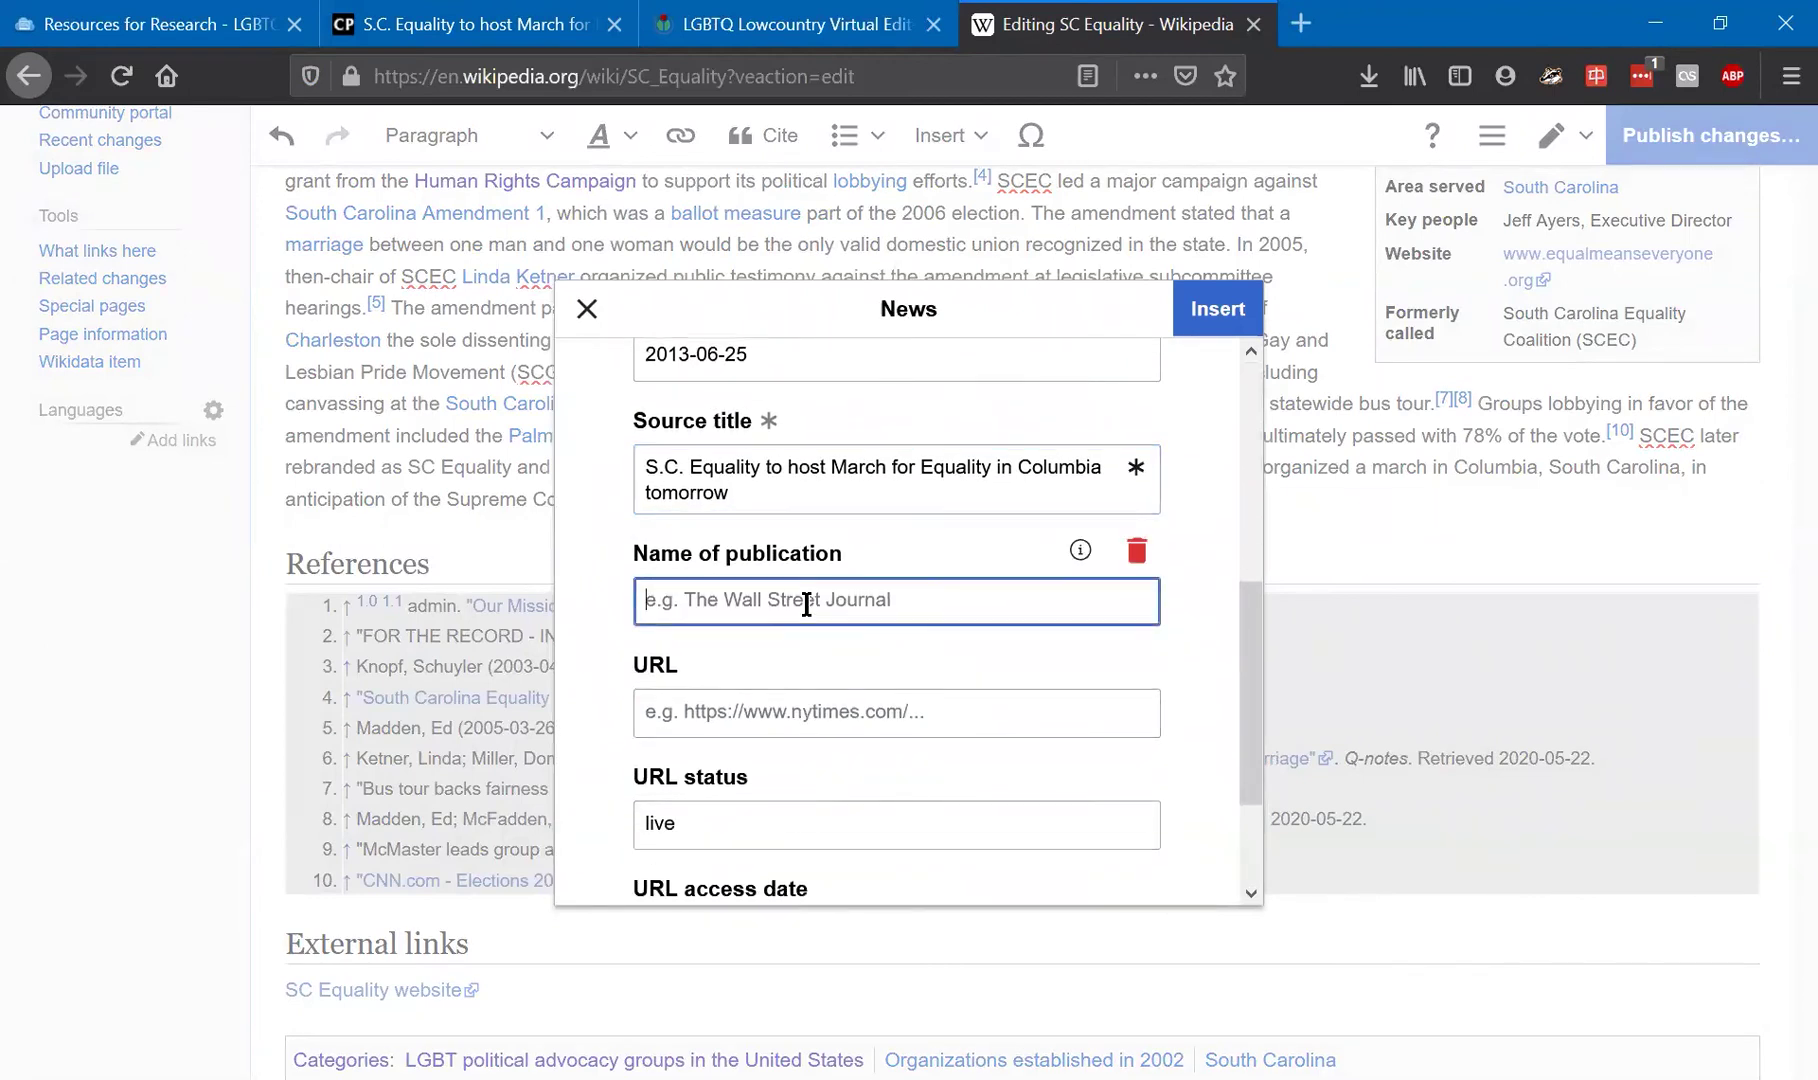
{"action": "type", "text": "Charleston Ci"}
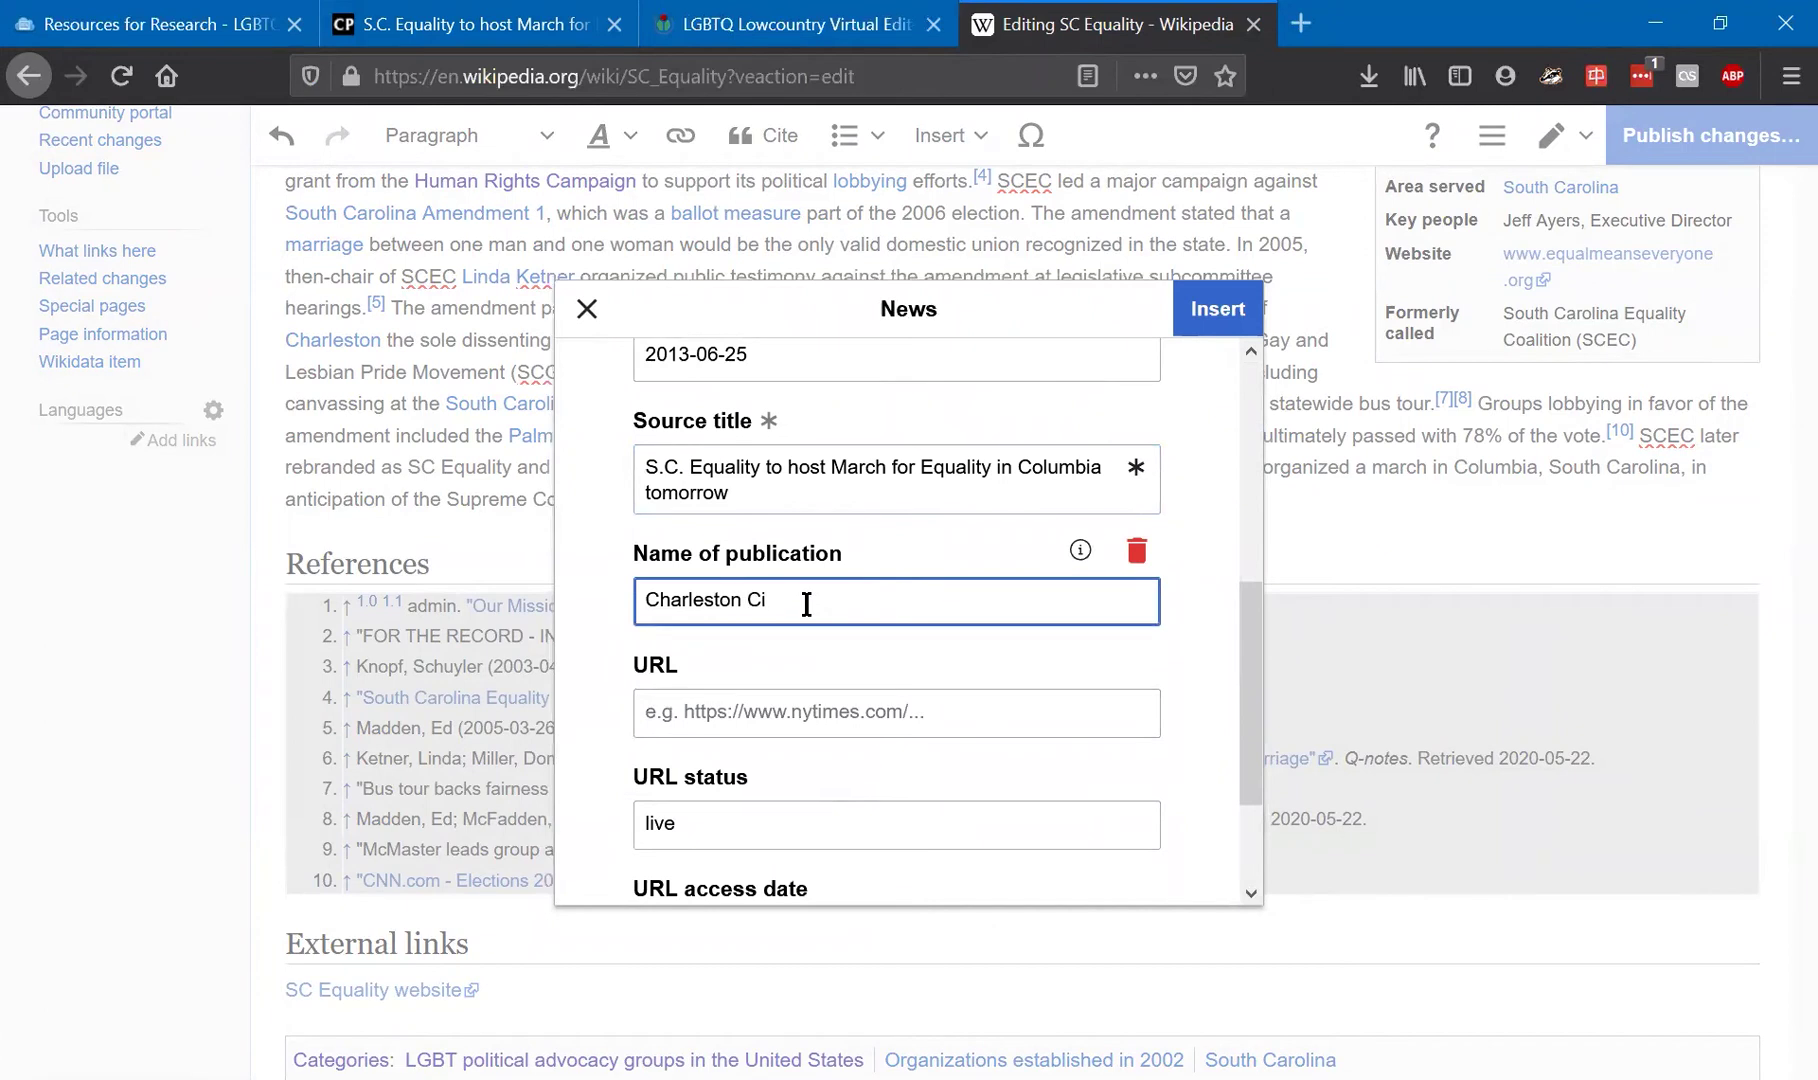
{"action": "type", "text": "ty Paper"}
Copy the City Paper article's web address into the citation's URL field.
{"action": "left_click", "coordinate": [399, 14]}
{"action": "left_click", "coordinate": [452, 80]}
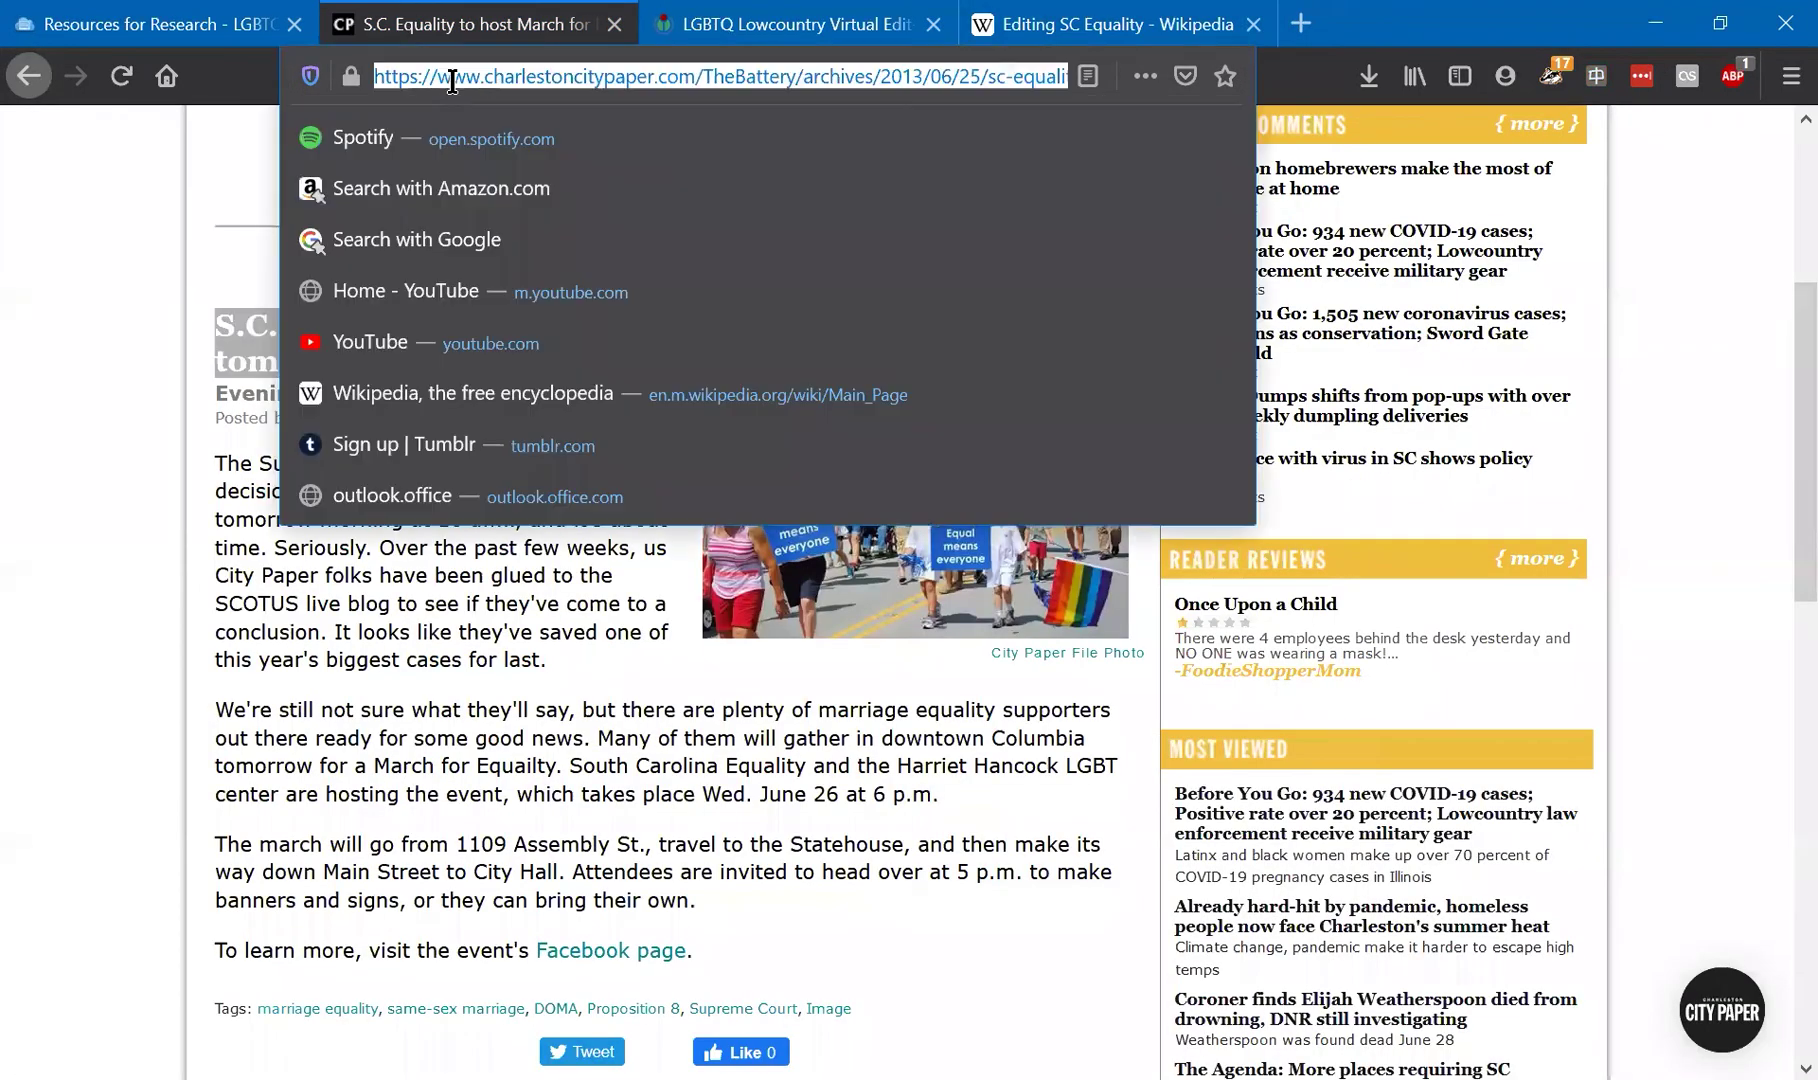
{"action": "left_click", "coordinate": [1100, 22]}
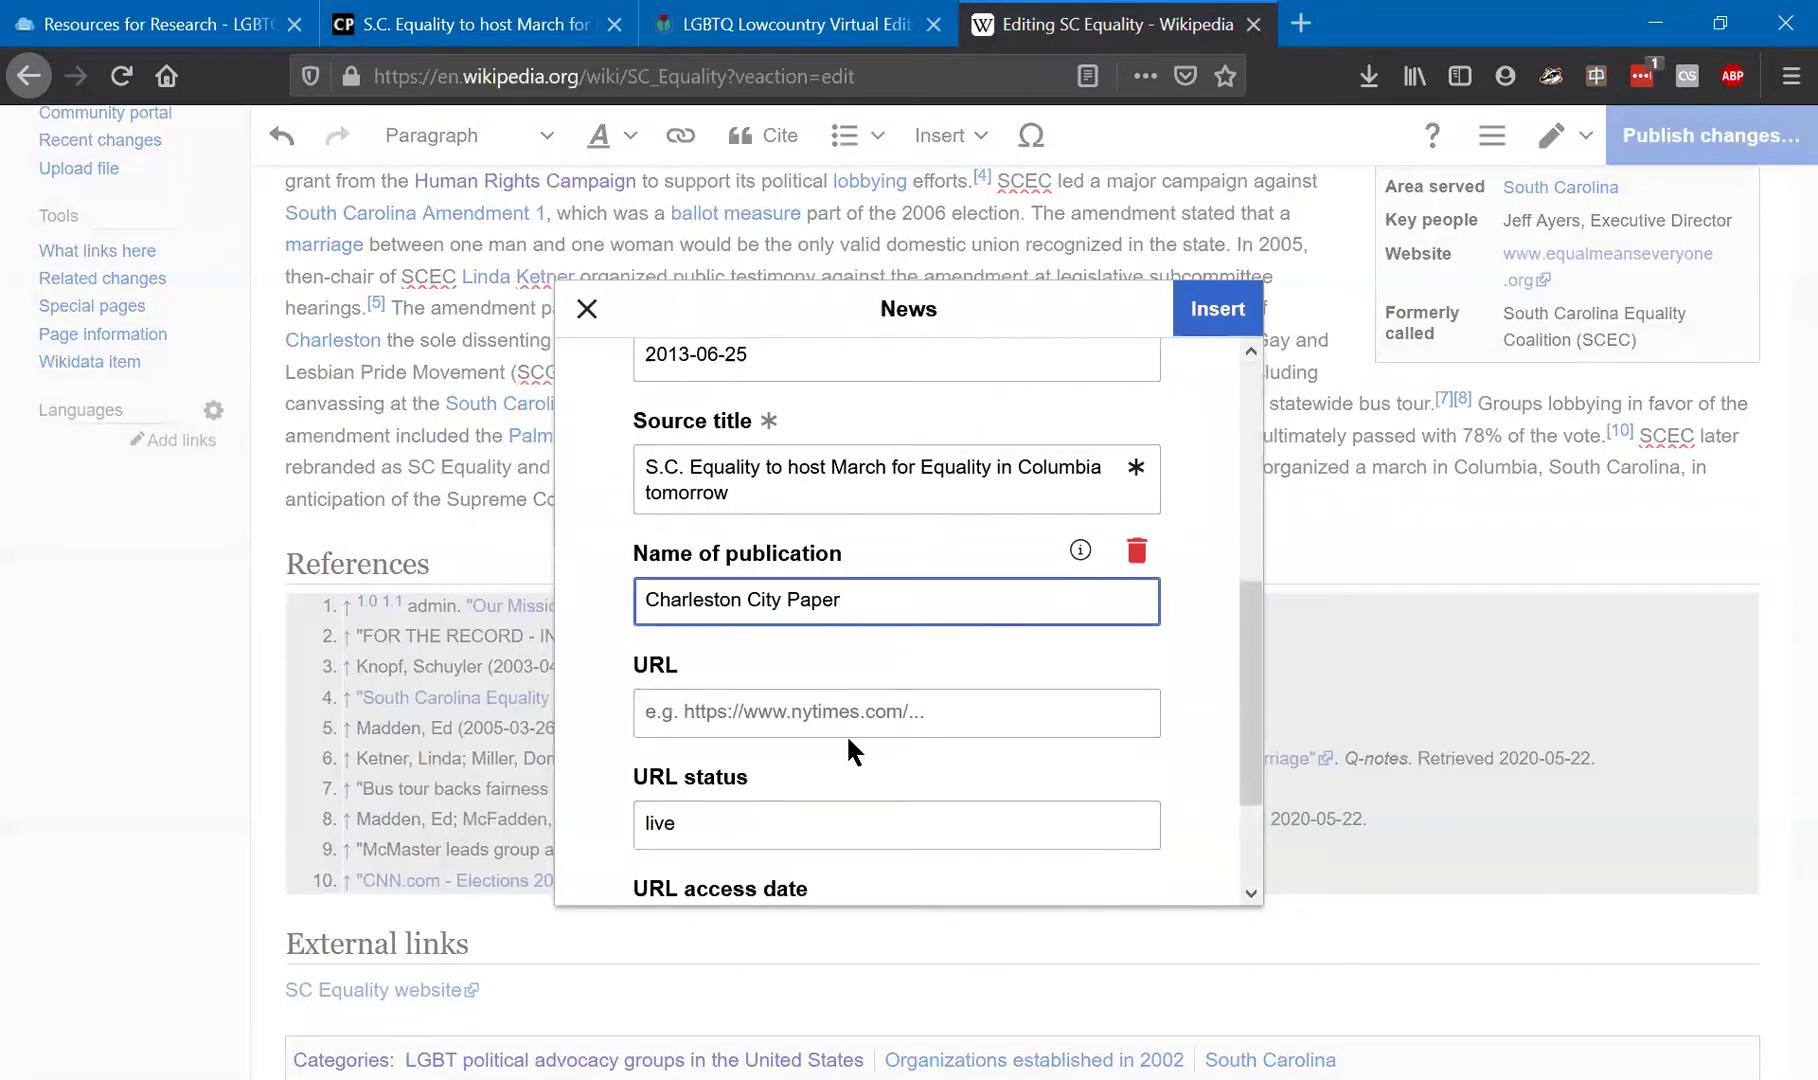
{"action": "left_click", "coordinate": [840, 704]}
{"action": "type", "text": "https://www.charlestoncitypaper.com/TheBattery/archives/2013/06/25/sc-equality-to-host-march-for-equality-in-columbia-tomorrow"}
{"action": "scroll", "coordinate": [837, 699], "scroll_direction": "down", "scroll_amount": 2}
{"action": "scroll", "coordinate": [837, 699], "scroll_direction": "up", "scroll_amount": 1}
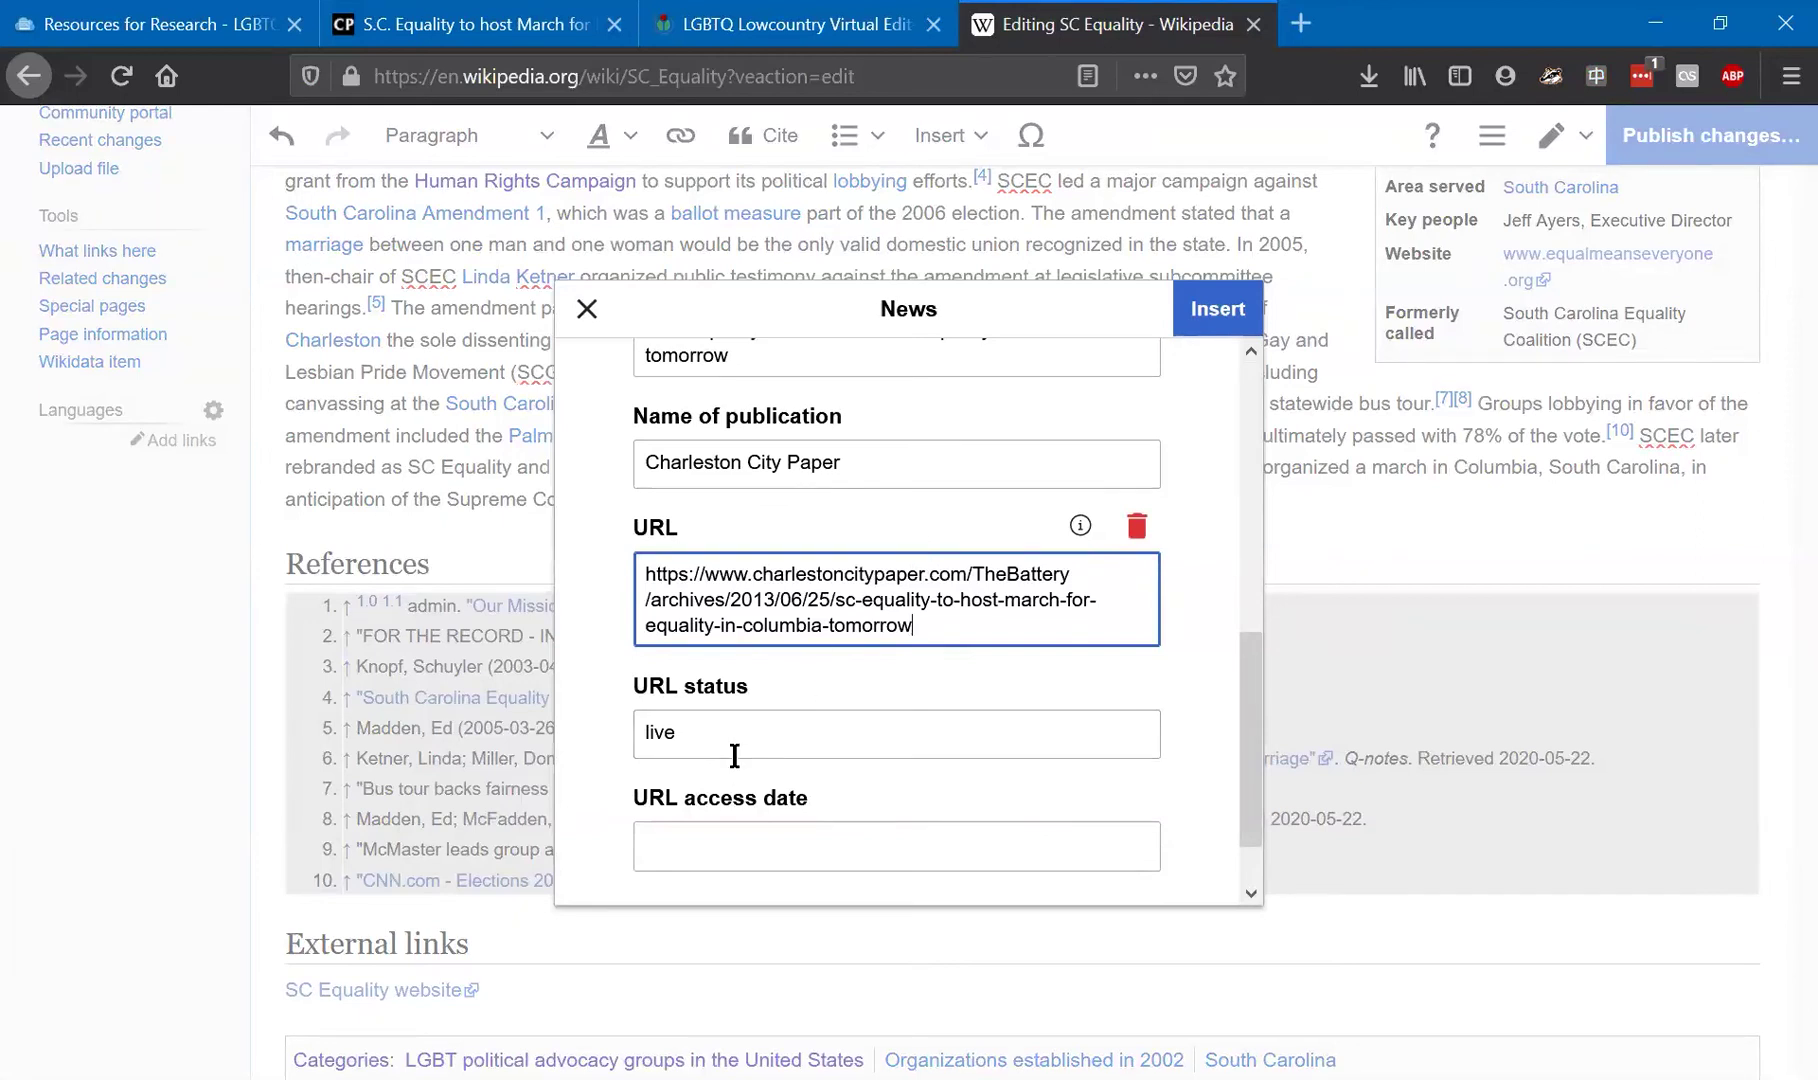
Set the URL access date to 2020-07-08 and show the additional fields available for the news citation.
{"action": "scroll", "coordinate": [733, 742], "scroll_direction": "down", "scroll_amount": 2}
{"action": "left_click", "coordinate": [690, 765]}
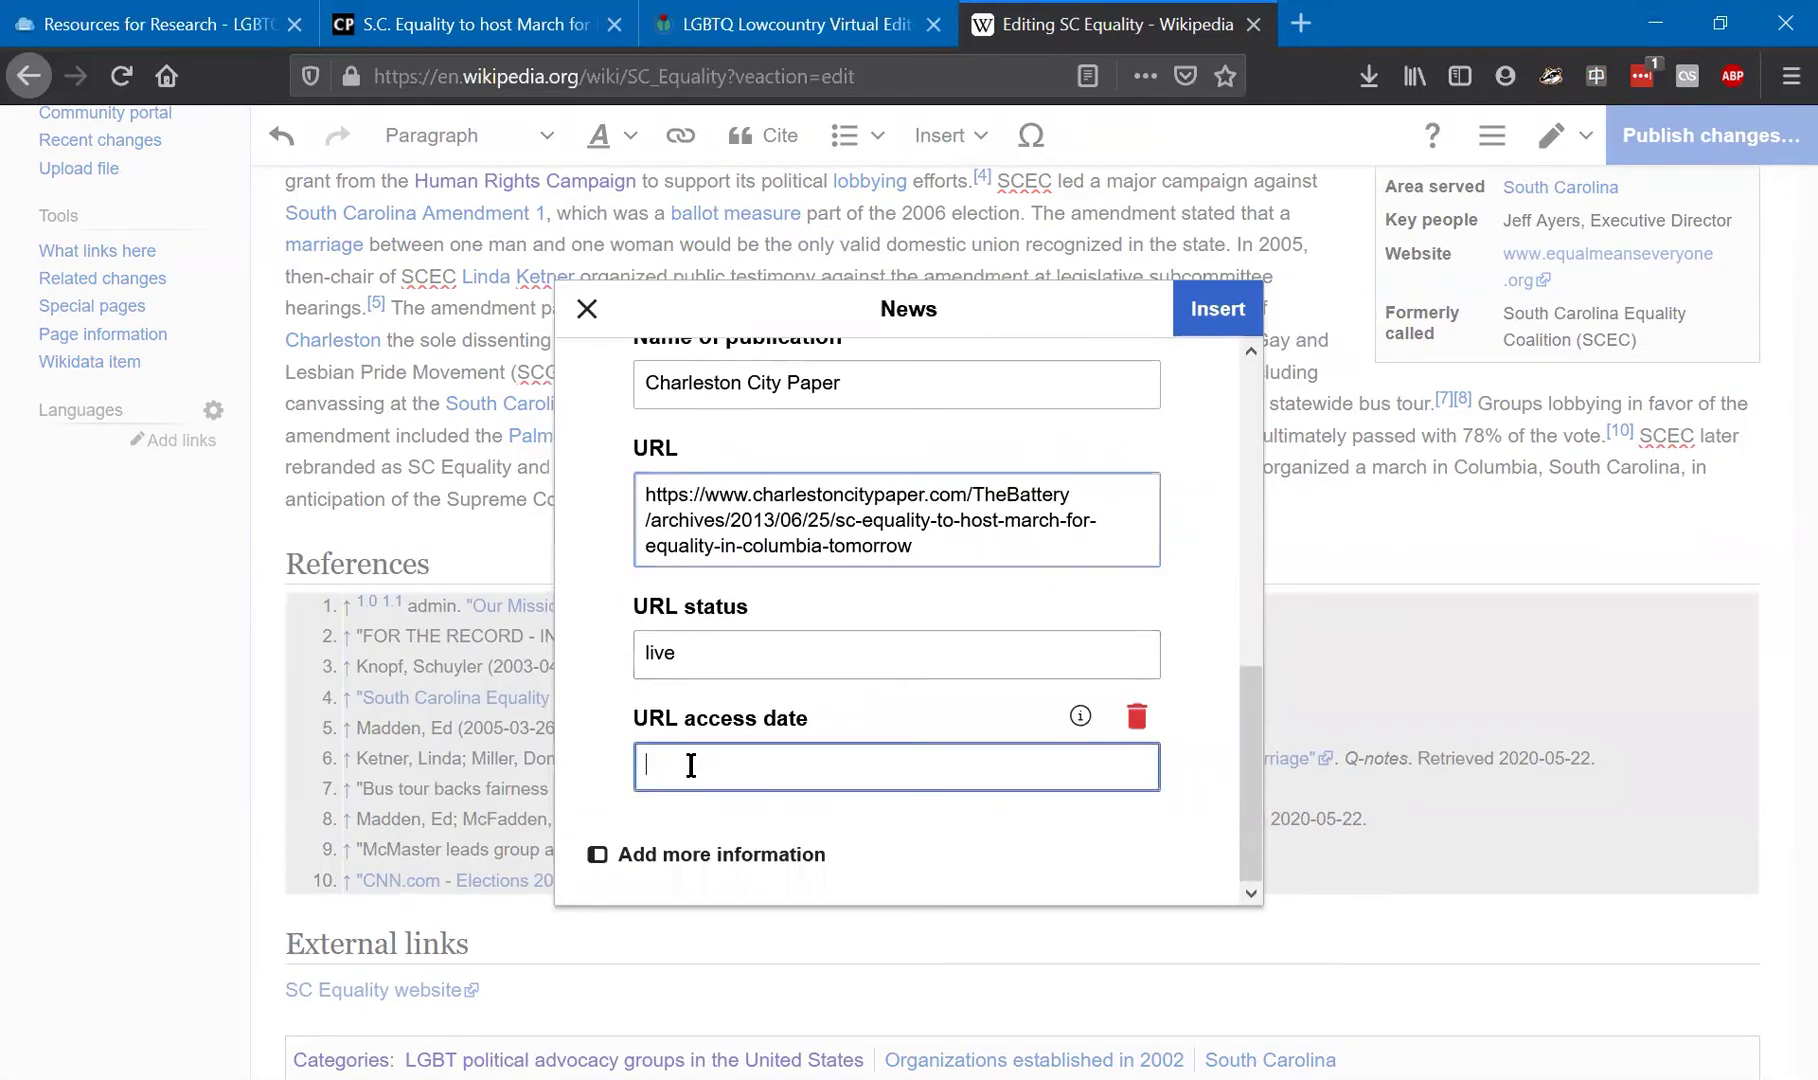
{"action": "type", "text": "2020"}
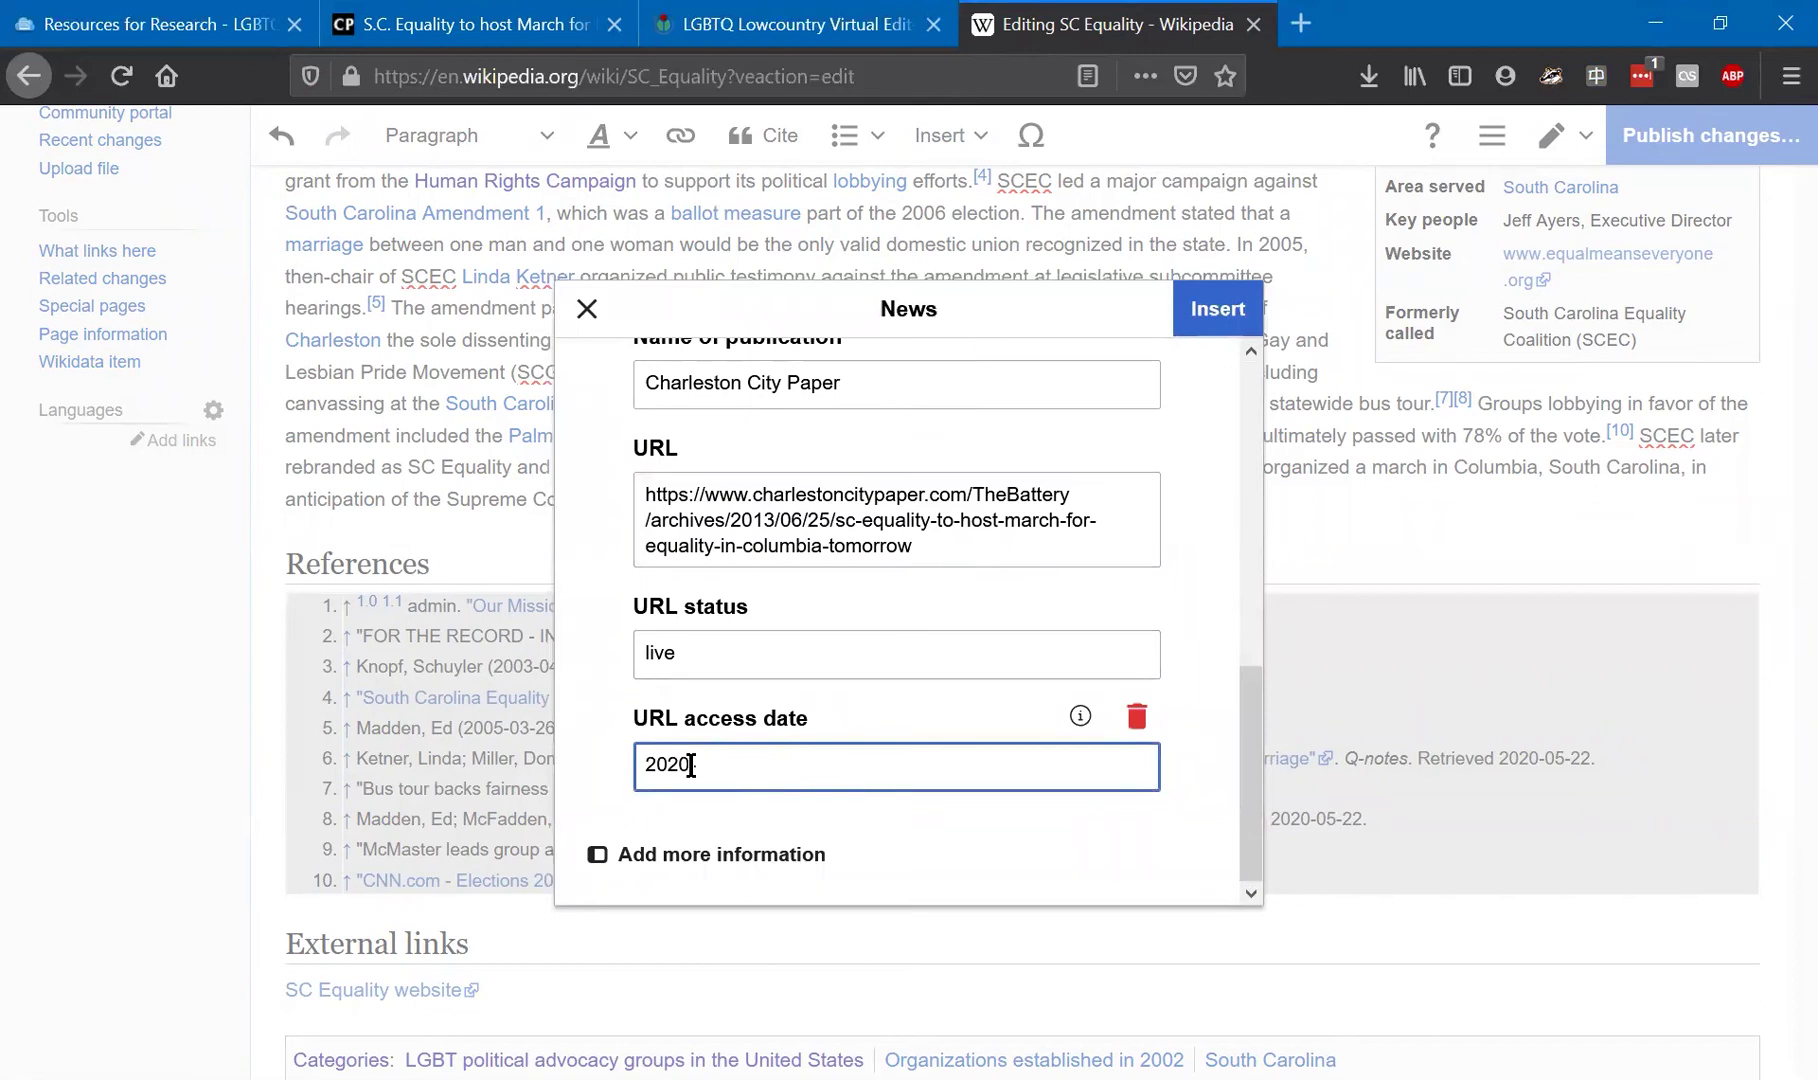
{"action": "type", "text": "-07-08"}
{"action": "left_click", "coordinate": [758, 860]}
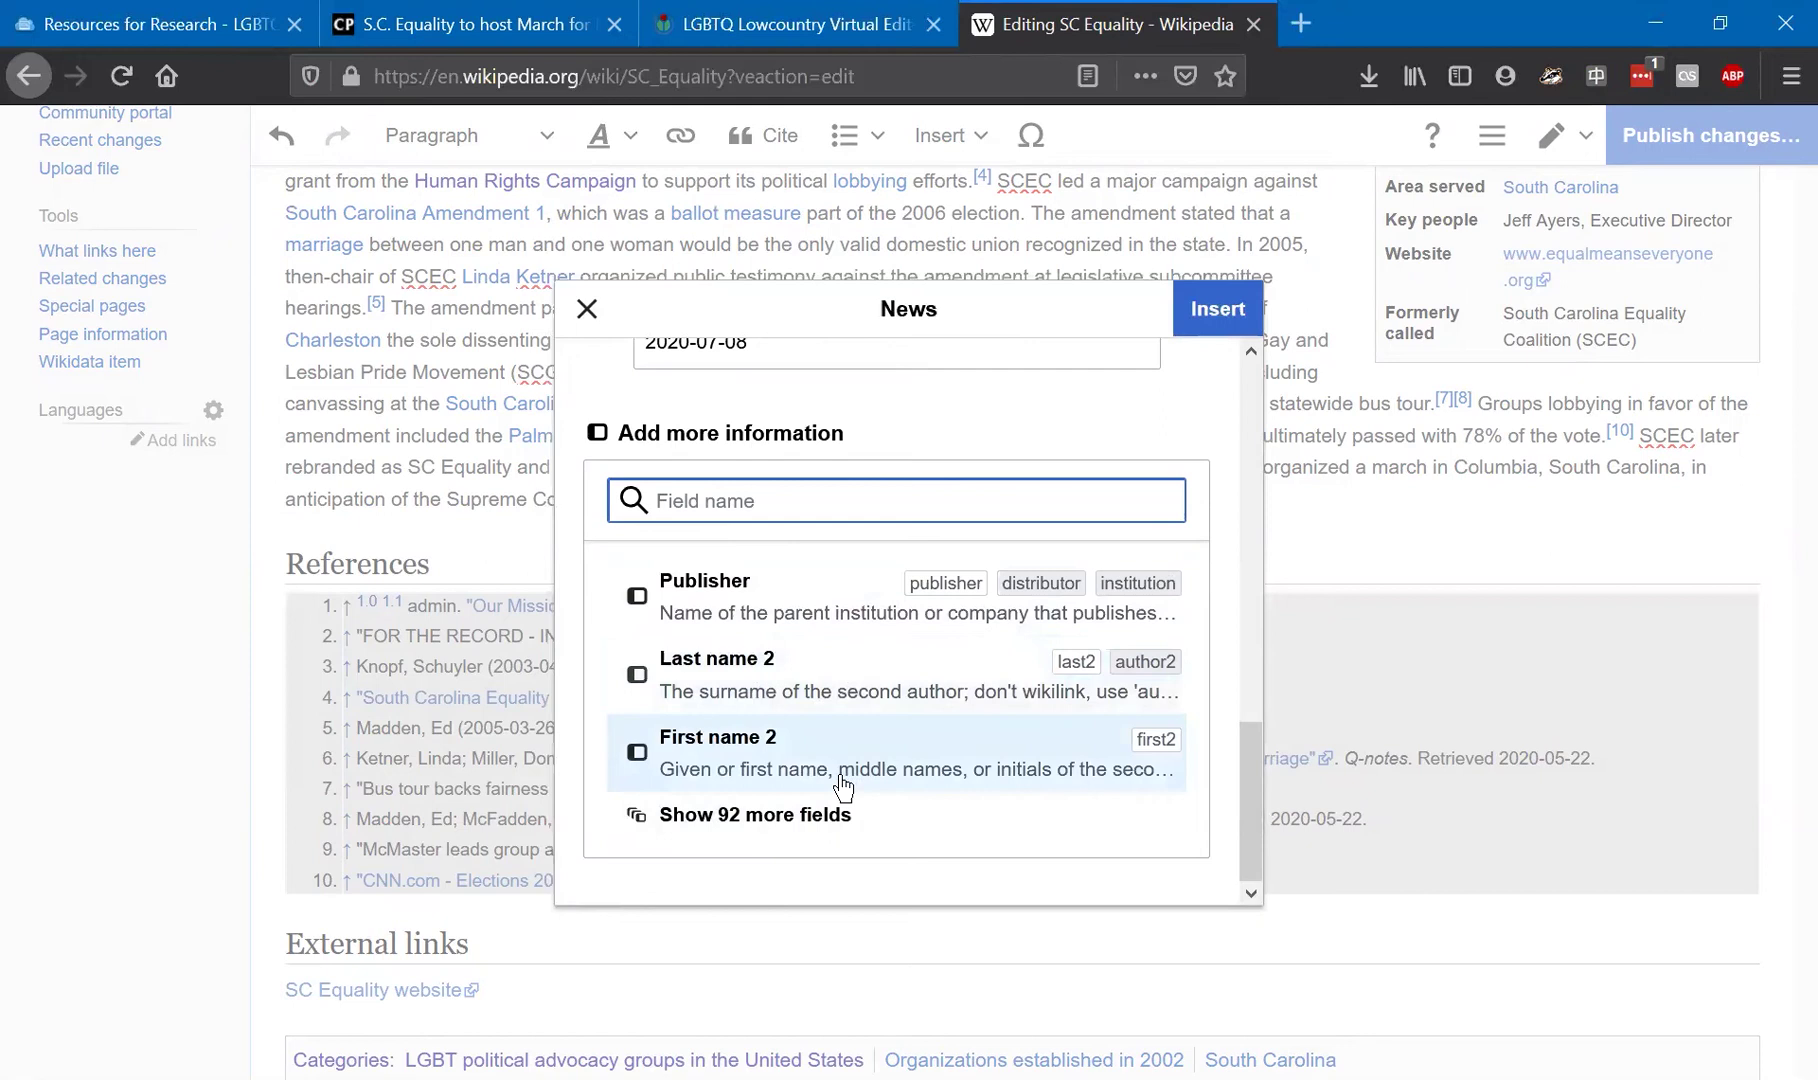
Insert the completed news citation after the United States v. Windsor sentence and check its entry in the references list.
{"action": "scroll", "coordinate": [927, 419], "scroll_direction": "up", "scroll_amount": 5}
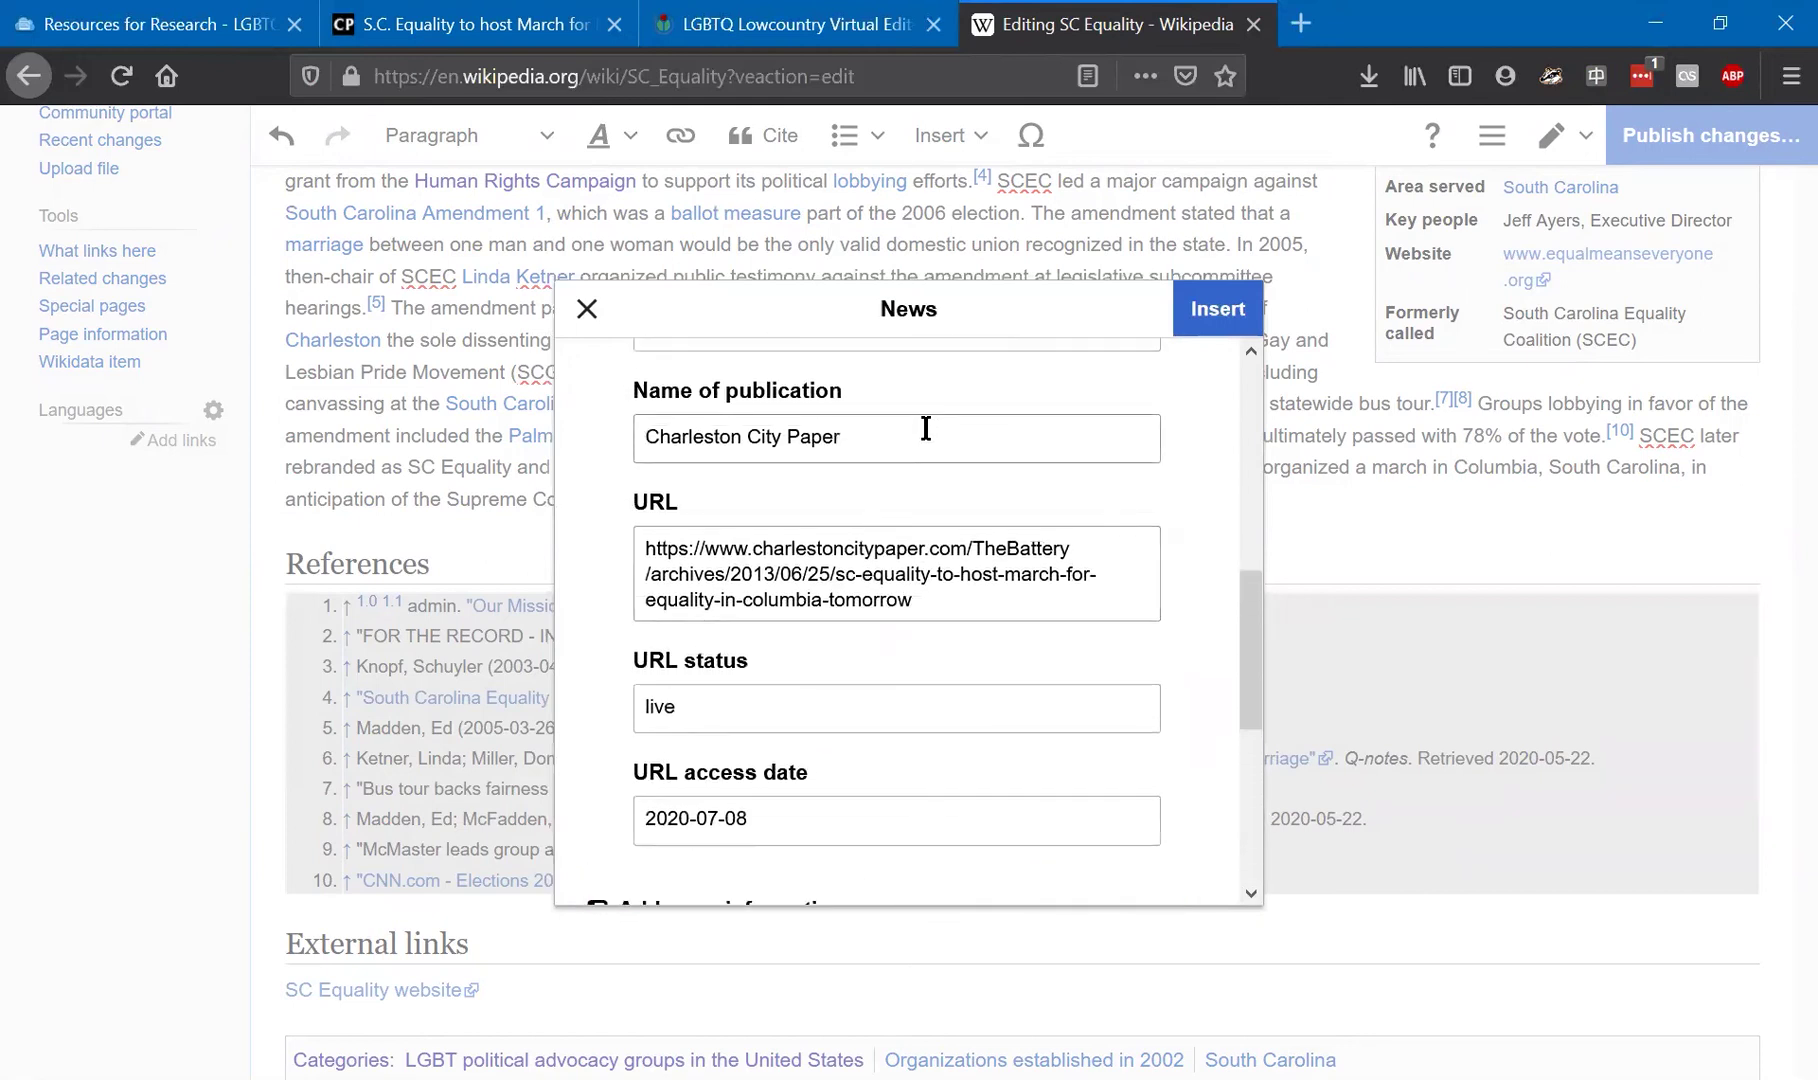
{"action": "left_click", "coordinate": [1231, 323]}
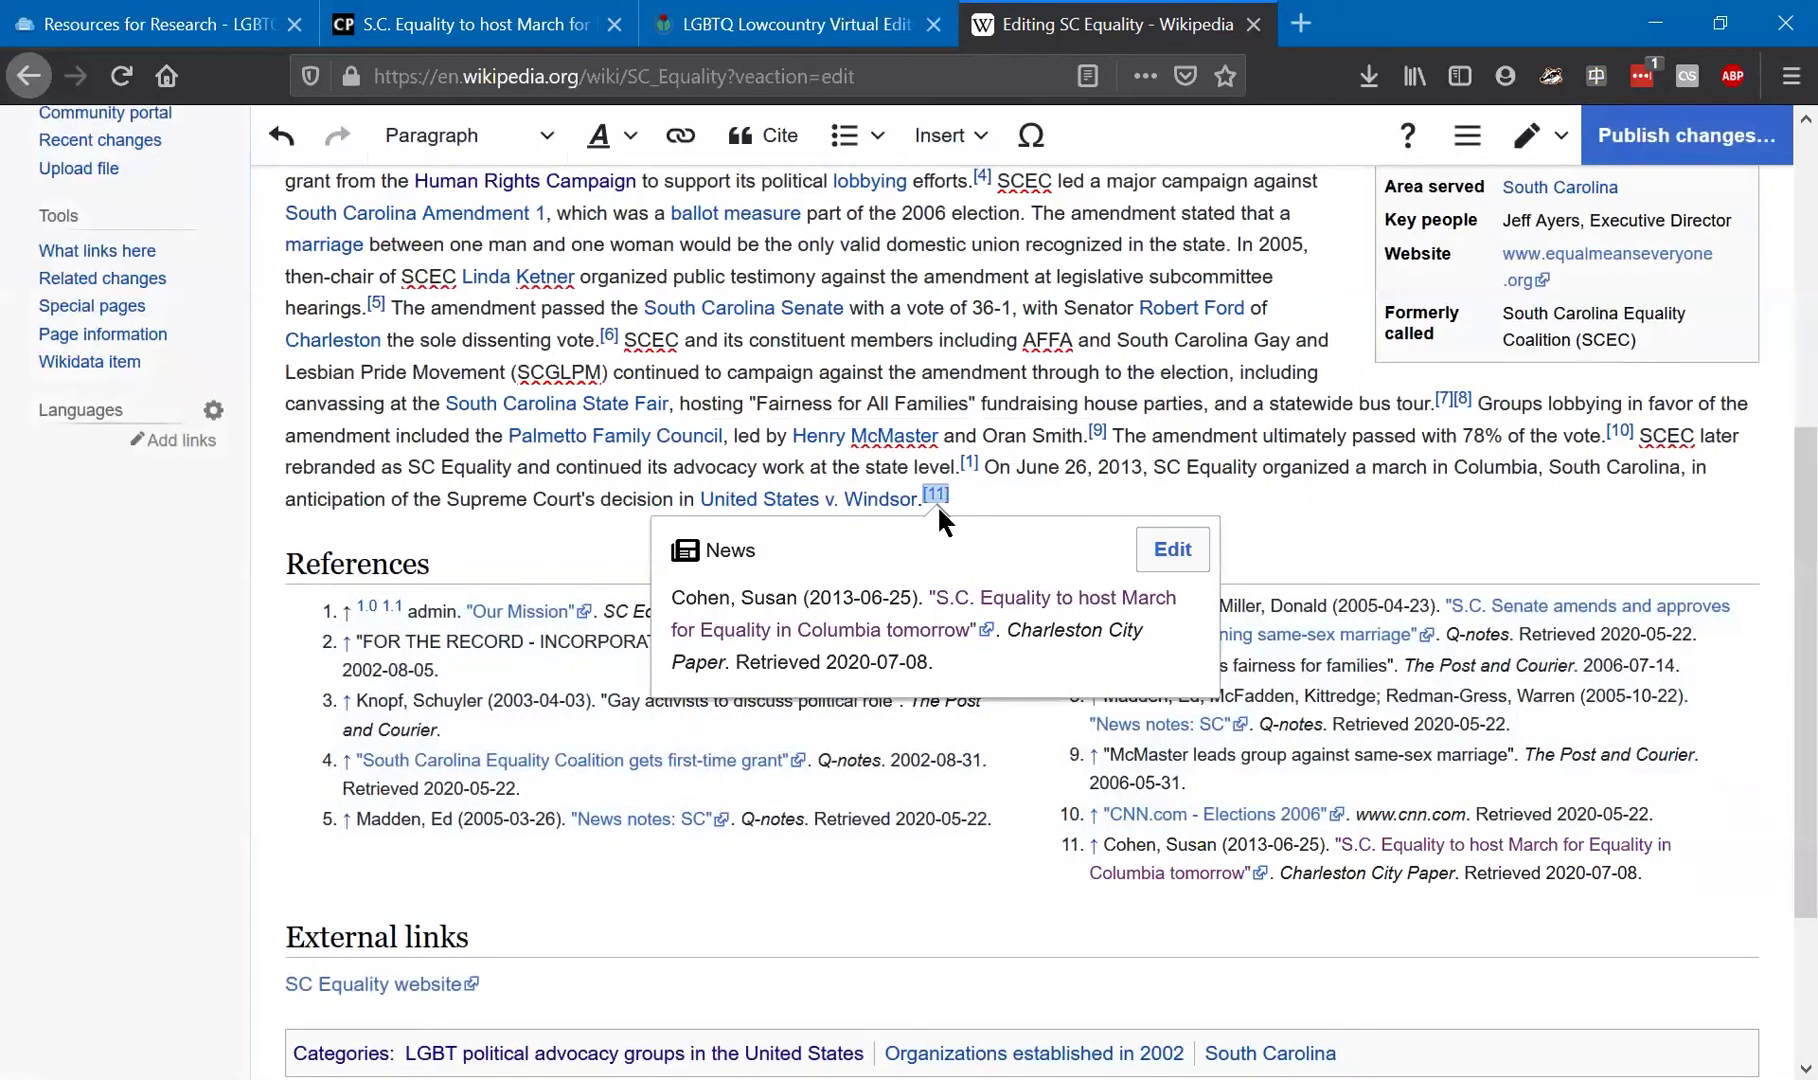
{"action": "left_click", "coordinate": [1181, 920]}
{"action": "left_click", "coordinate": [1228, 848]}
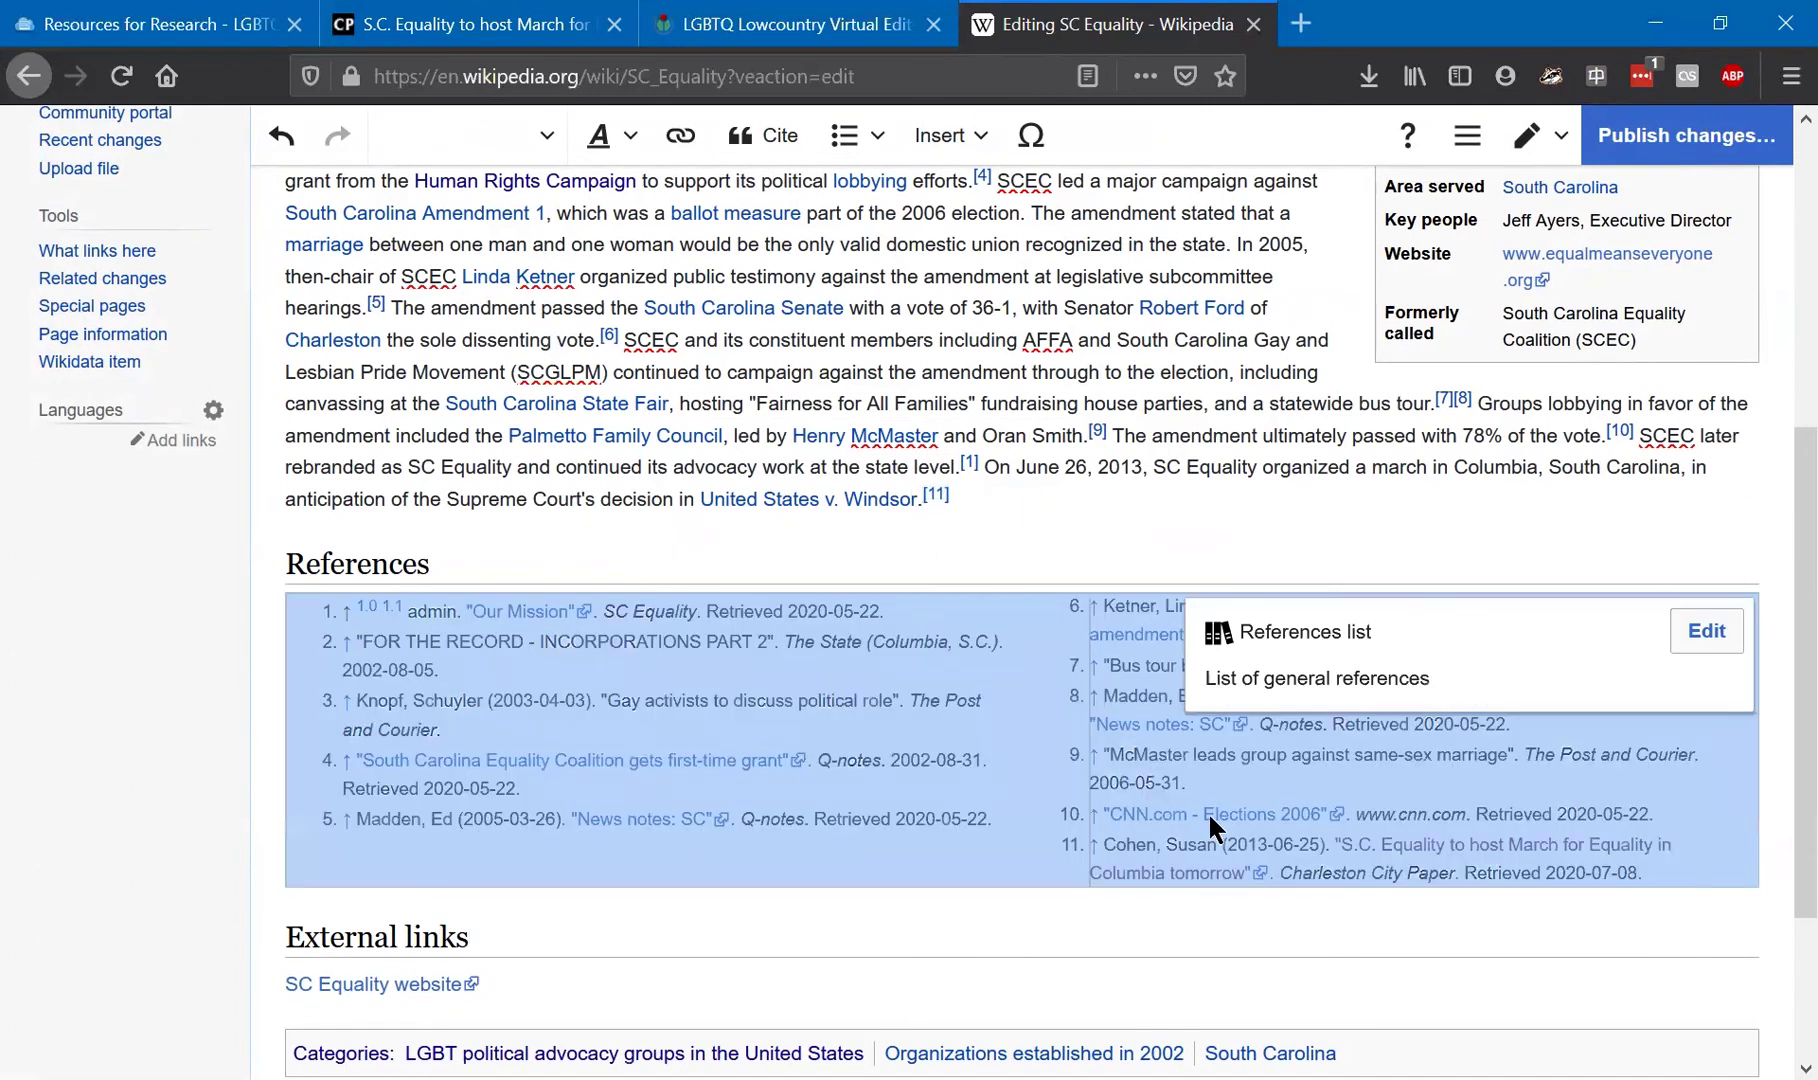
{"action": "left_click", "coordinate": [1090, 900]}
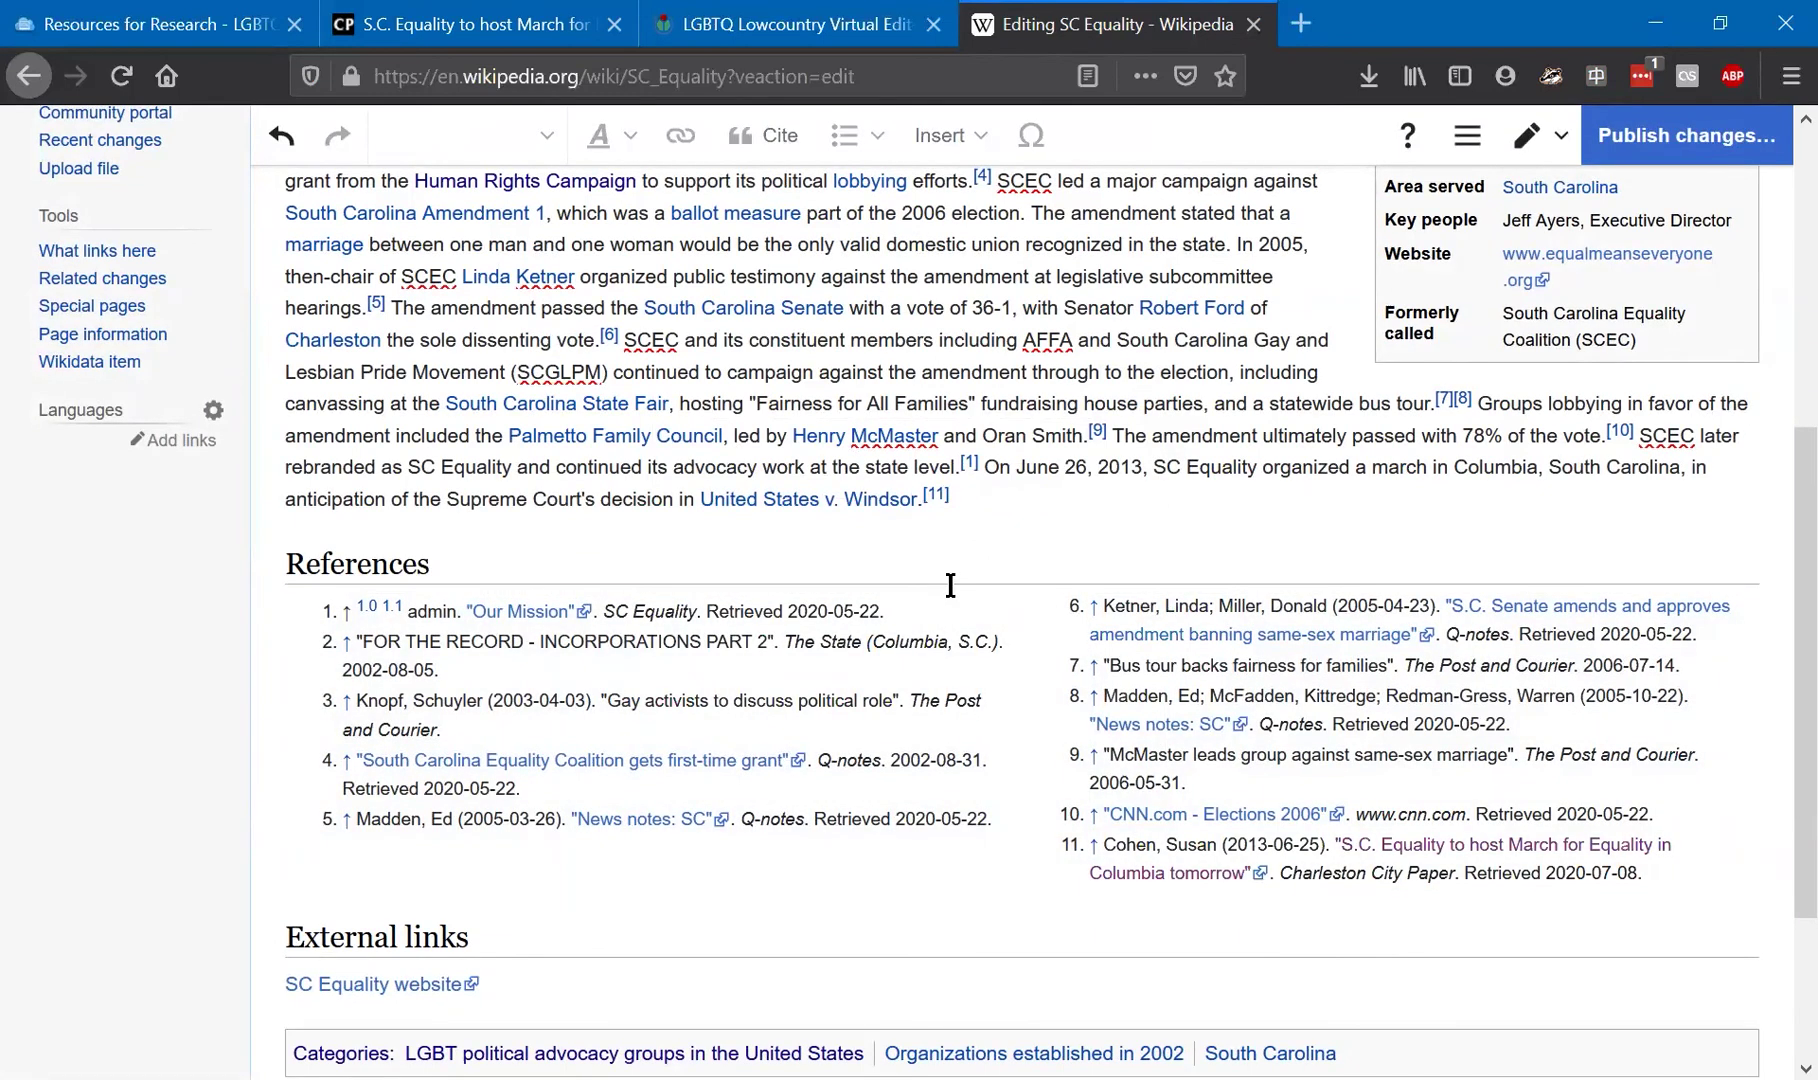
Publish the article changes with the edit summary "Added information about 2013 marriage rally".
{"action": "scroll", "coordinate": [950, 585], "scroll_direction": "up", "scroll_amount": 5}
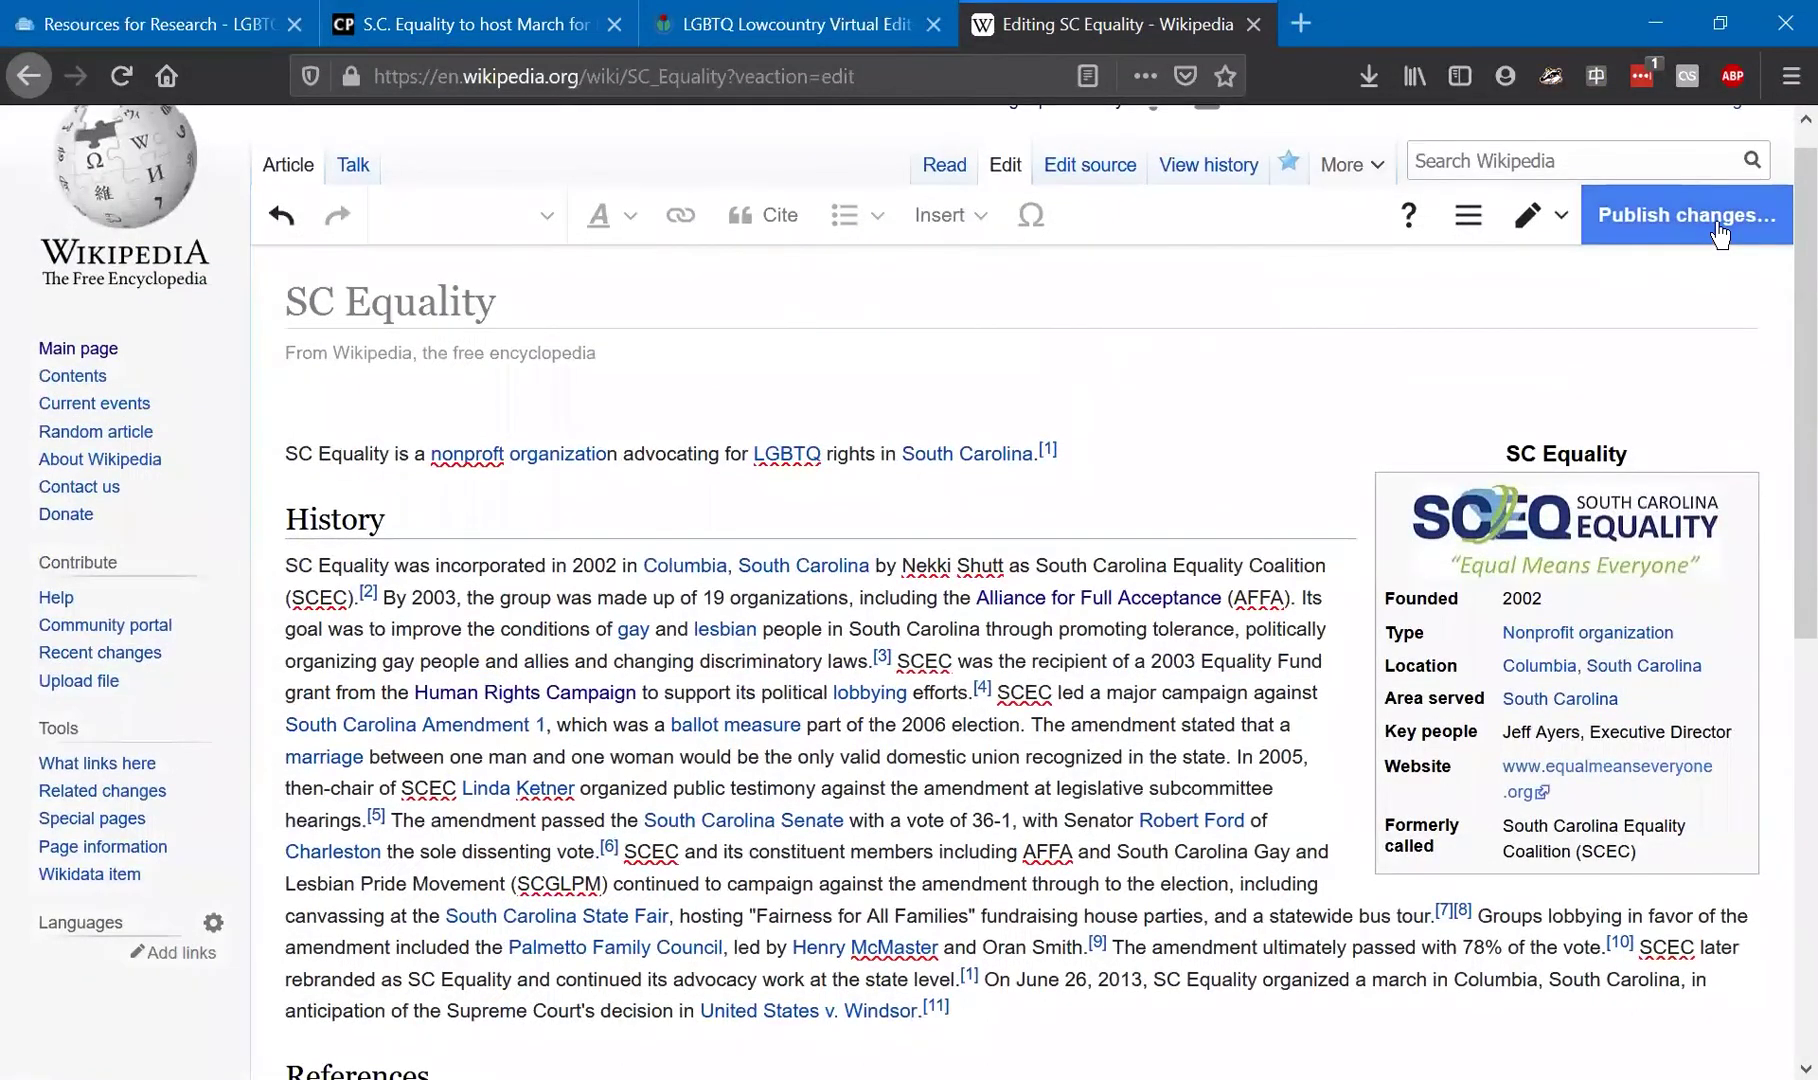
{"action": "left_click", "coordinate": [1716, 226]}
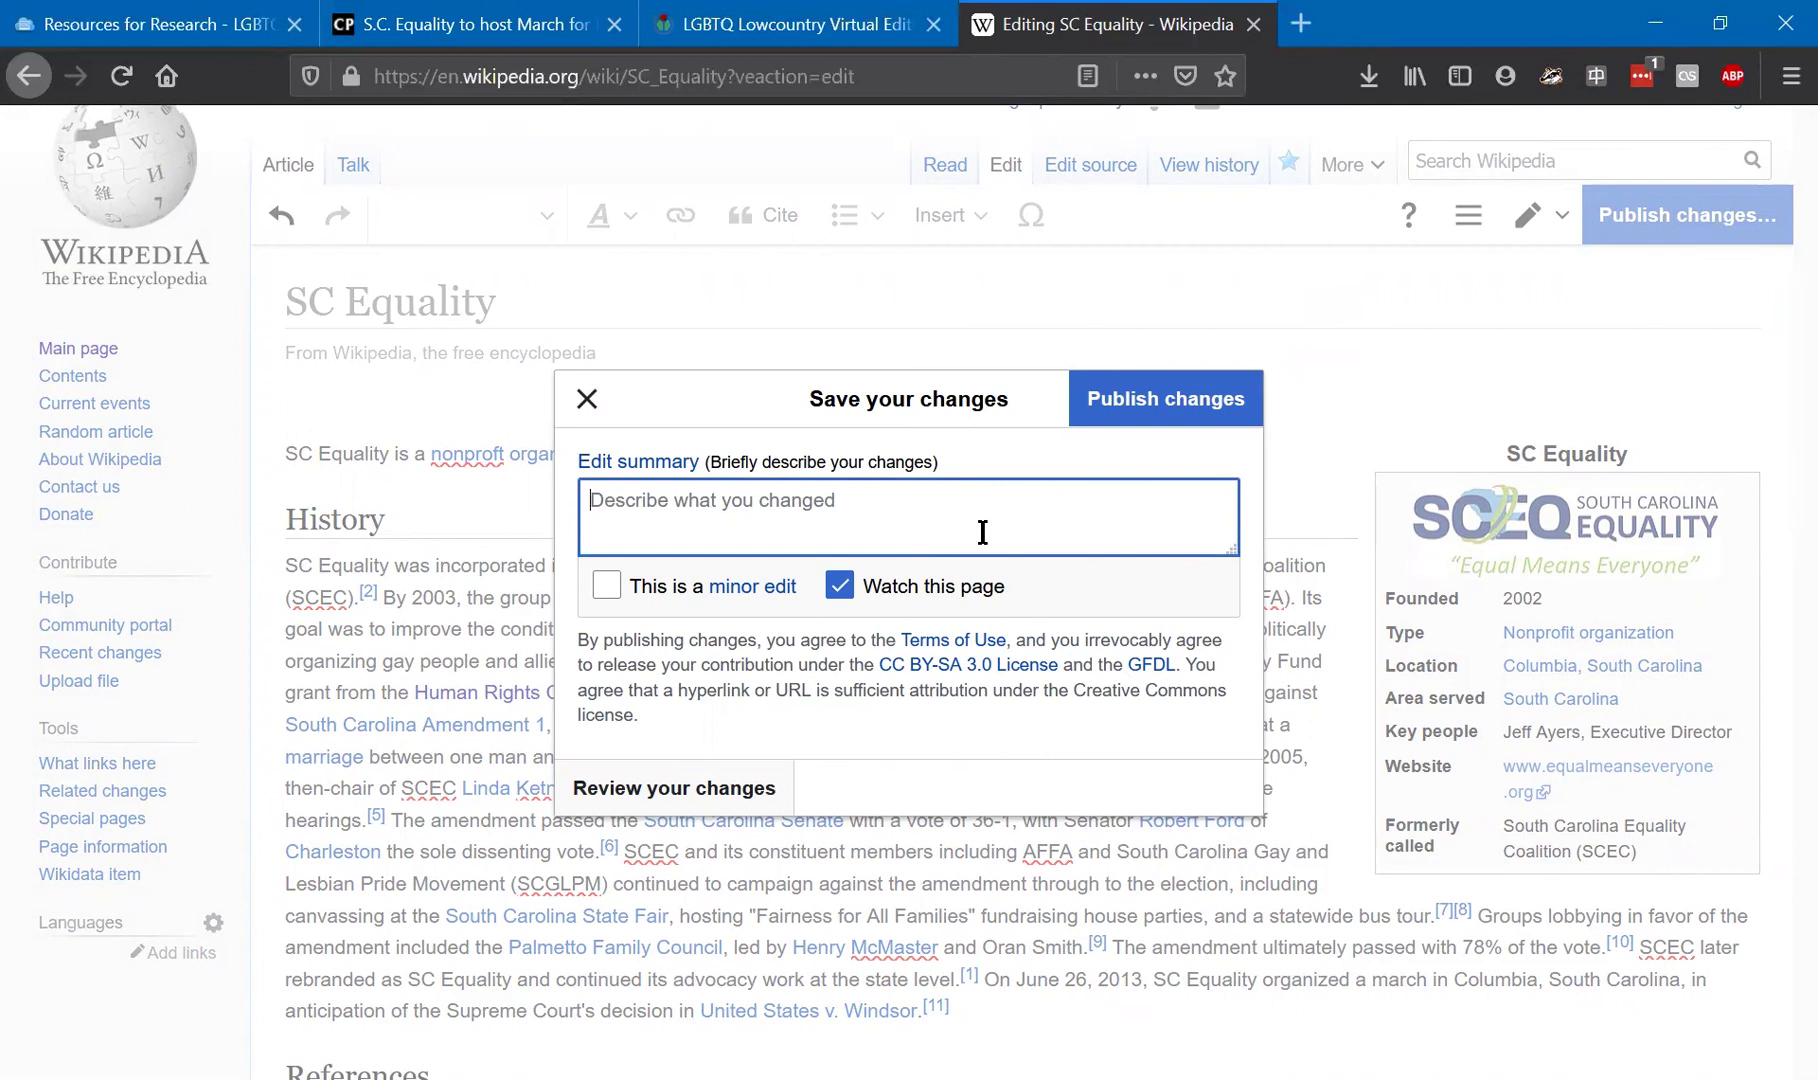
{"action": "type", "text": "Added information about 2013 a"}
{"action": "key", "text": "BackSpace"}
{"action": "type", "text": "marriage rally"}
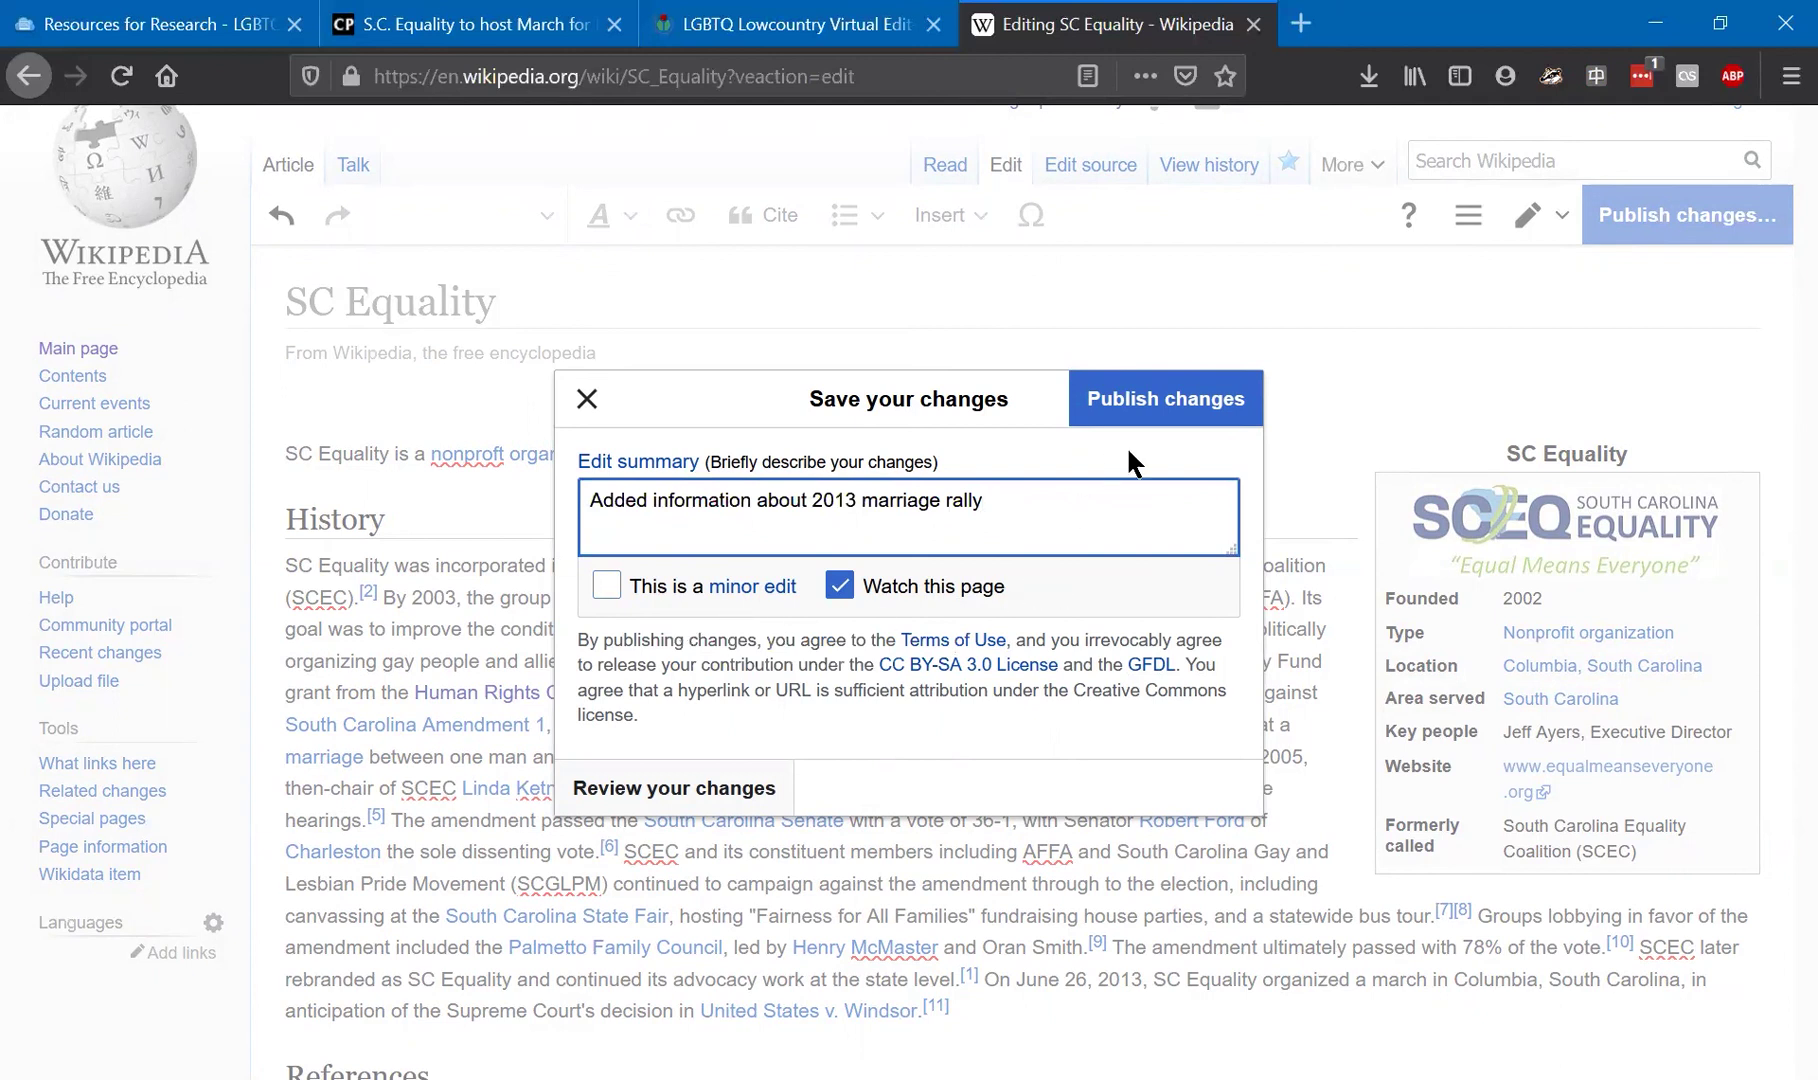
{"action": "left_click", "coordinate": [1134, 419]}
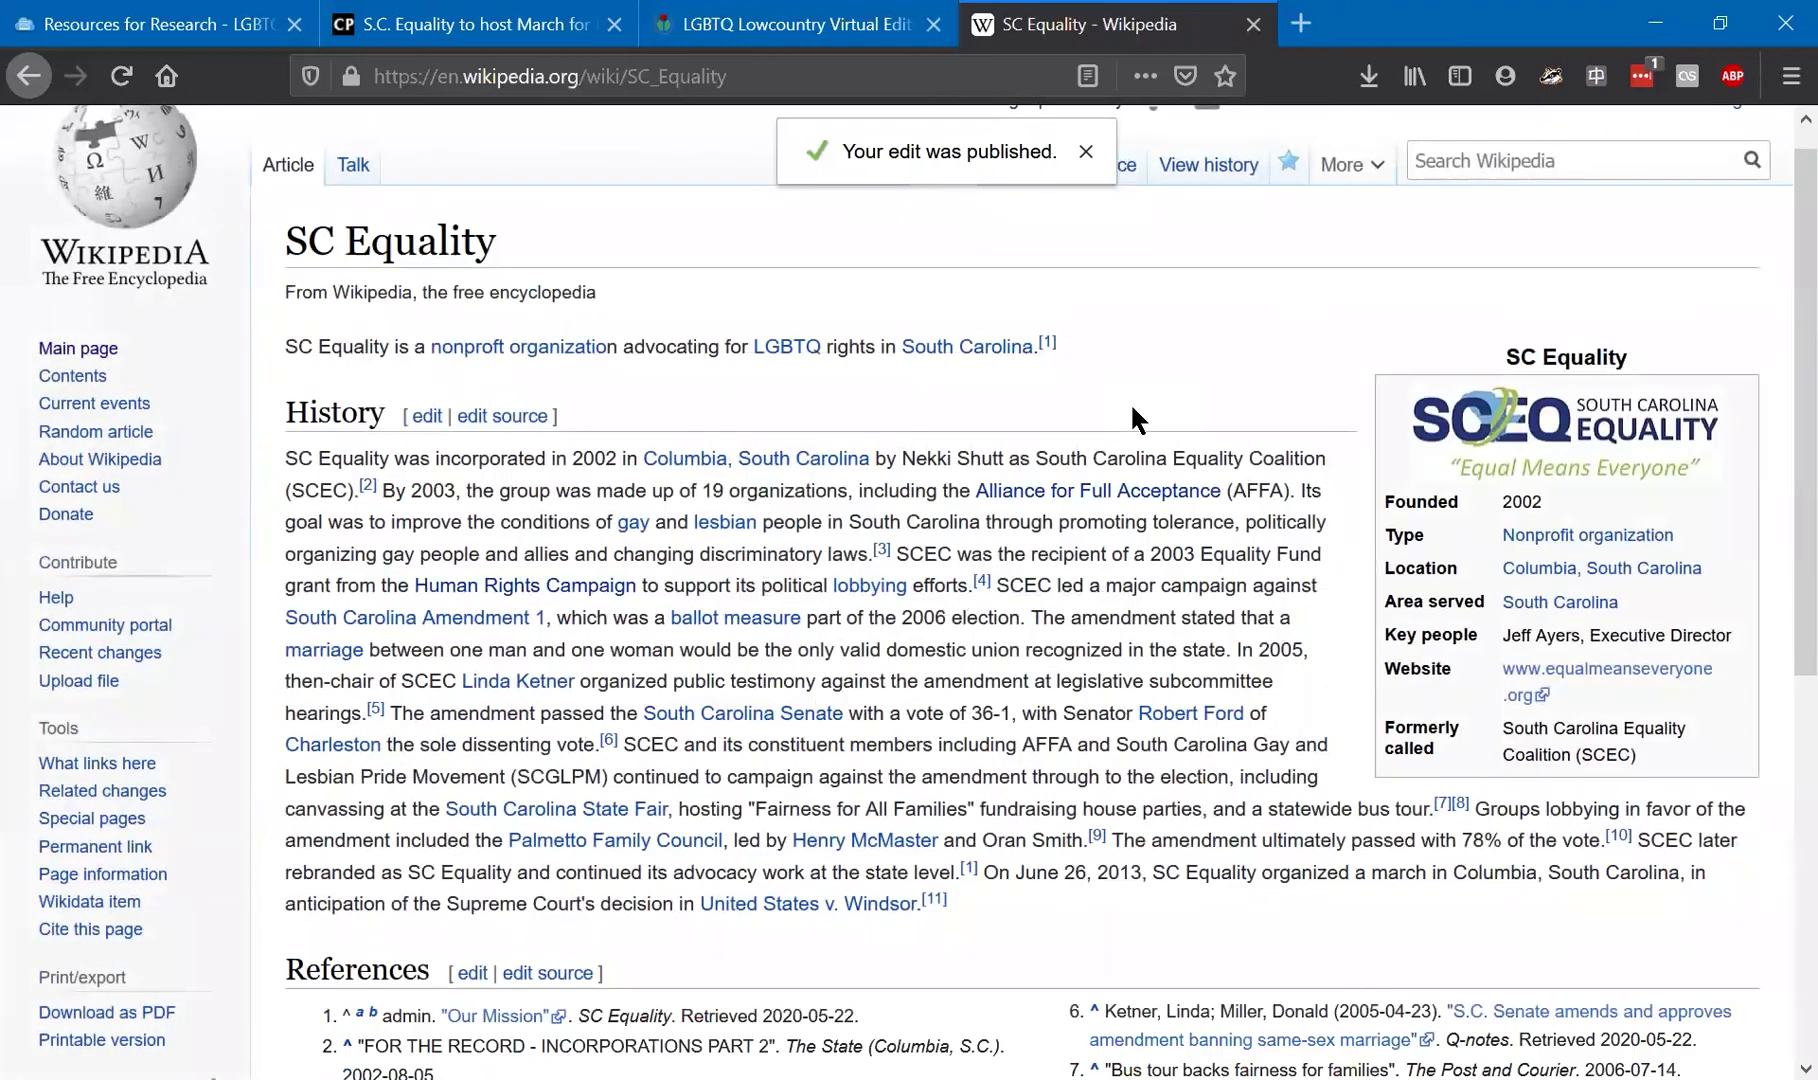
{"action": "scroll", "coordinate": [1133, 407], "scroll_direction": "down", "scroll_amount": 3}
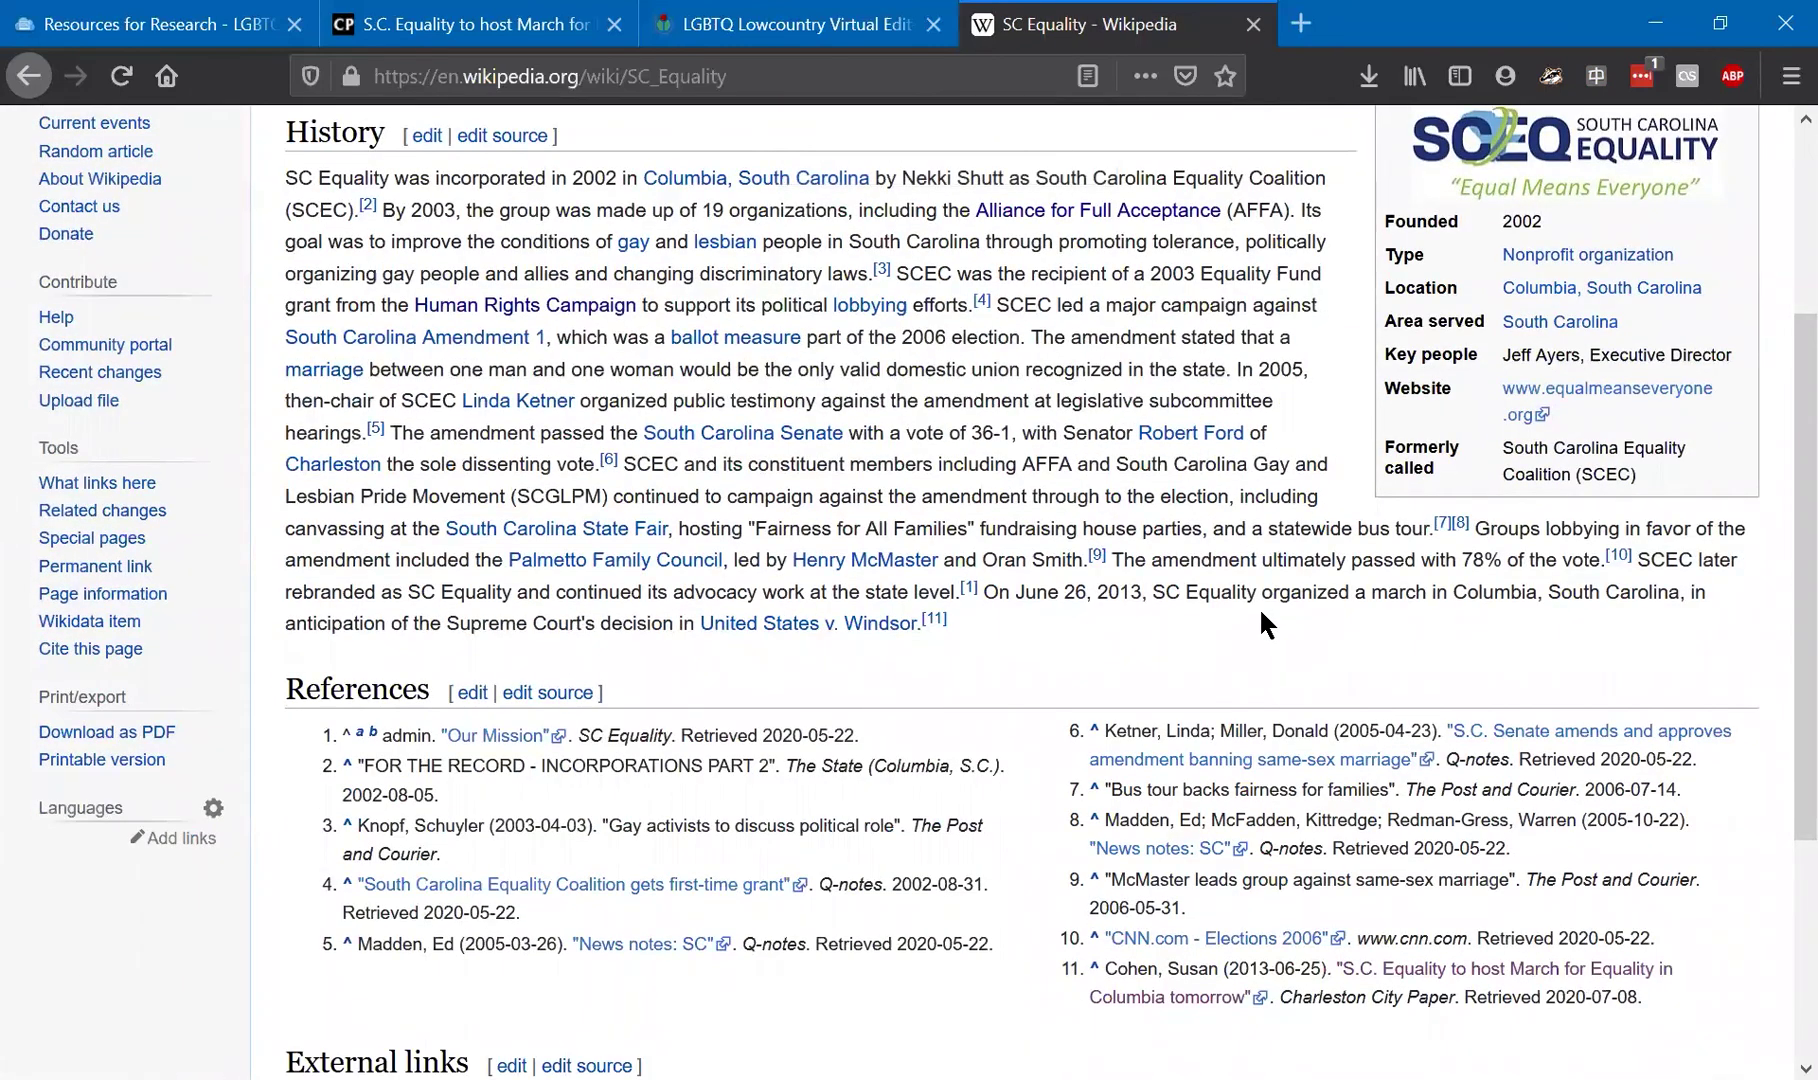
{"action": "scroll", "coordinate": [1258, 606], "scroll_direction": "up", "scroll_amount": 3}
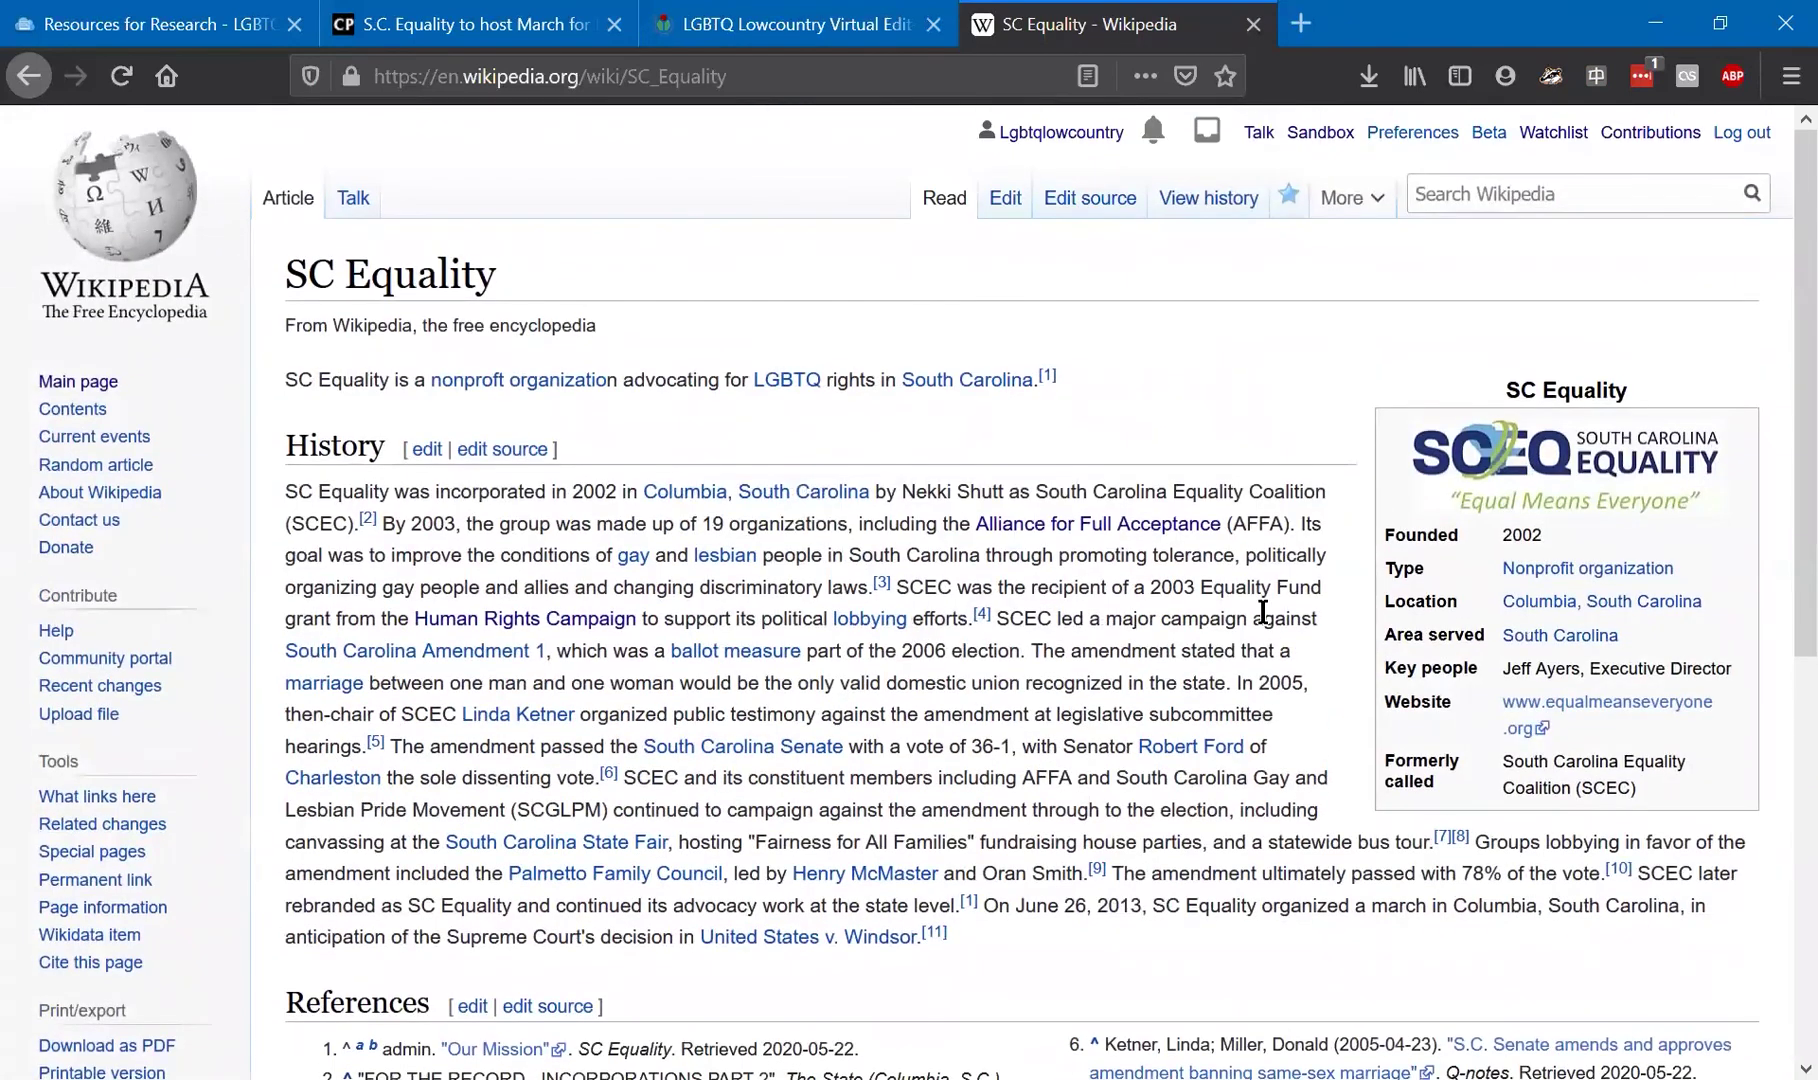
{"action": "scroll", "coordinate": [1263, 611], "scroll_direction": "down", "scroll_amount": 2}
{"action": "scroll", "coordinate": [1263, 611], "scroll_direction": "up", "scroll_amount": 1}
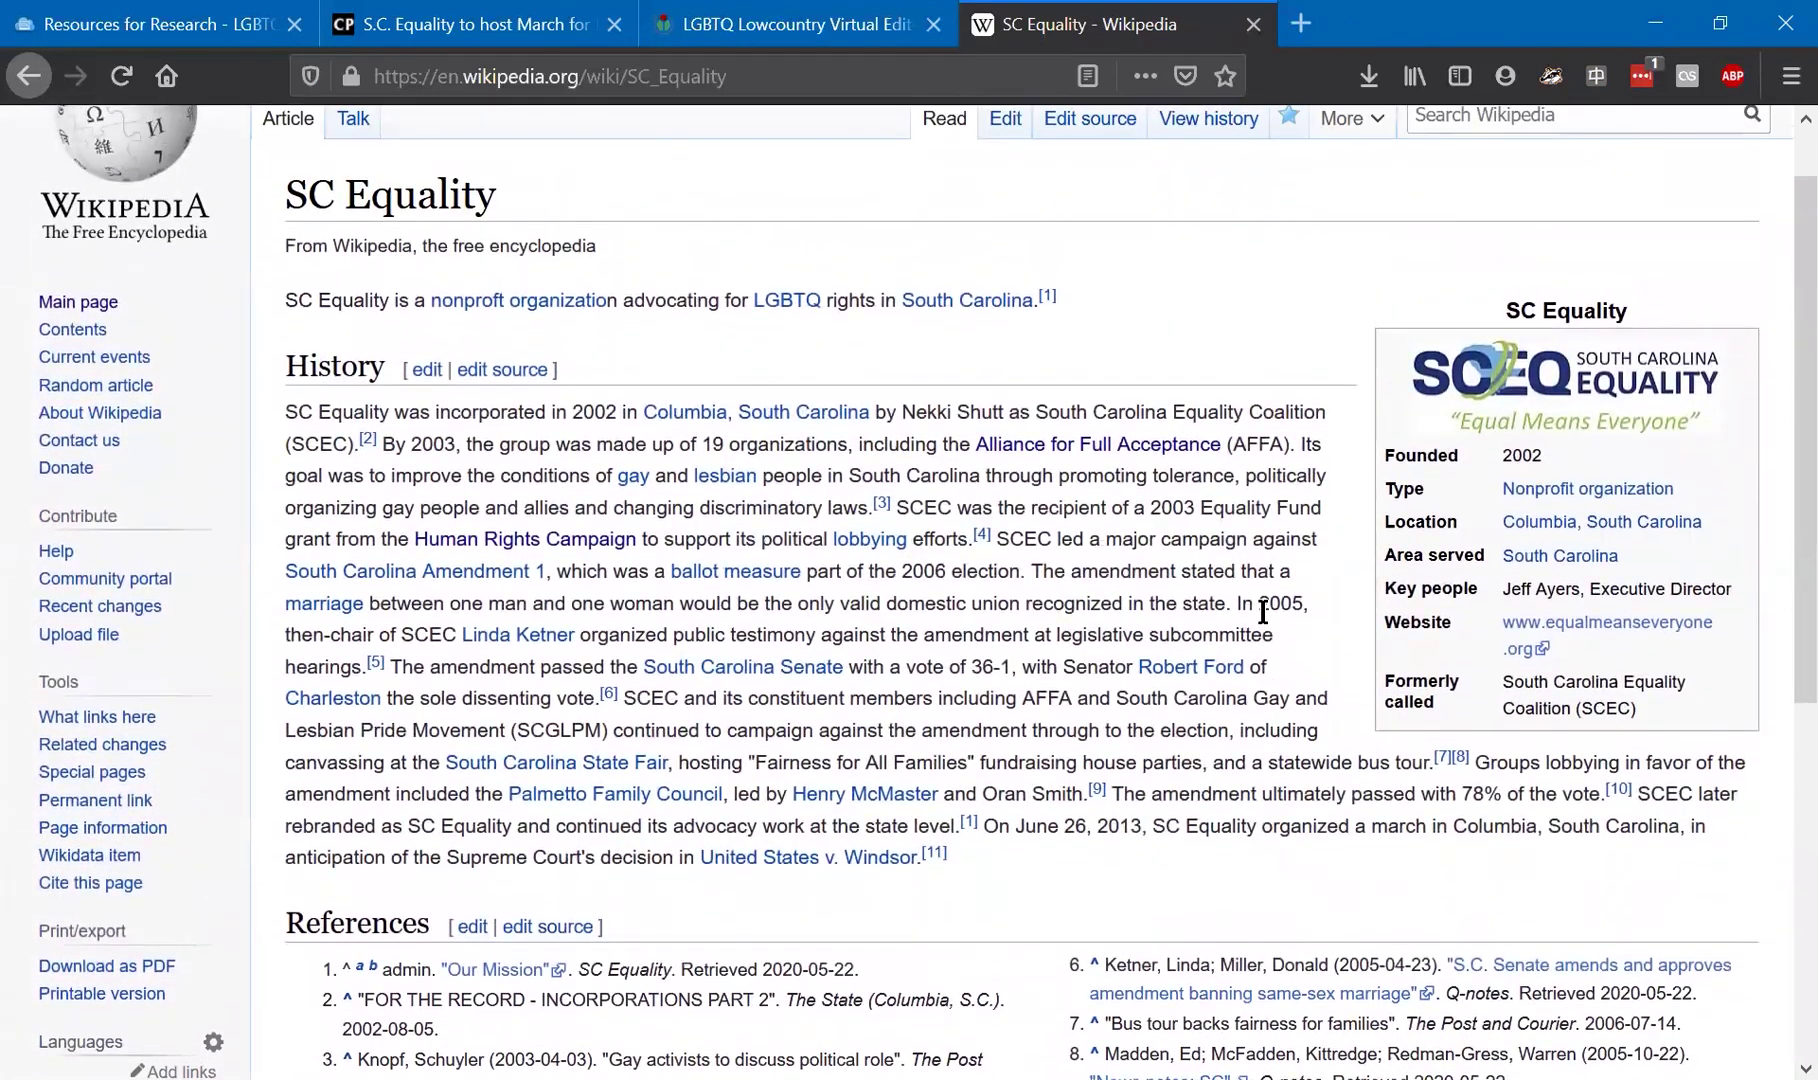